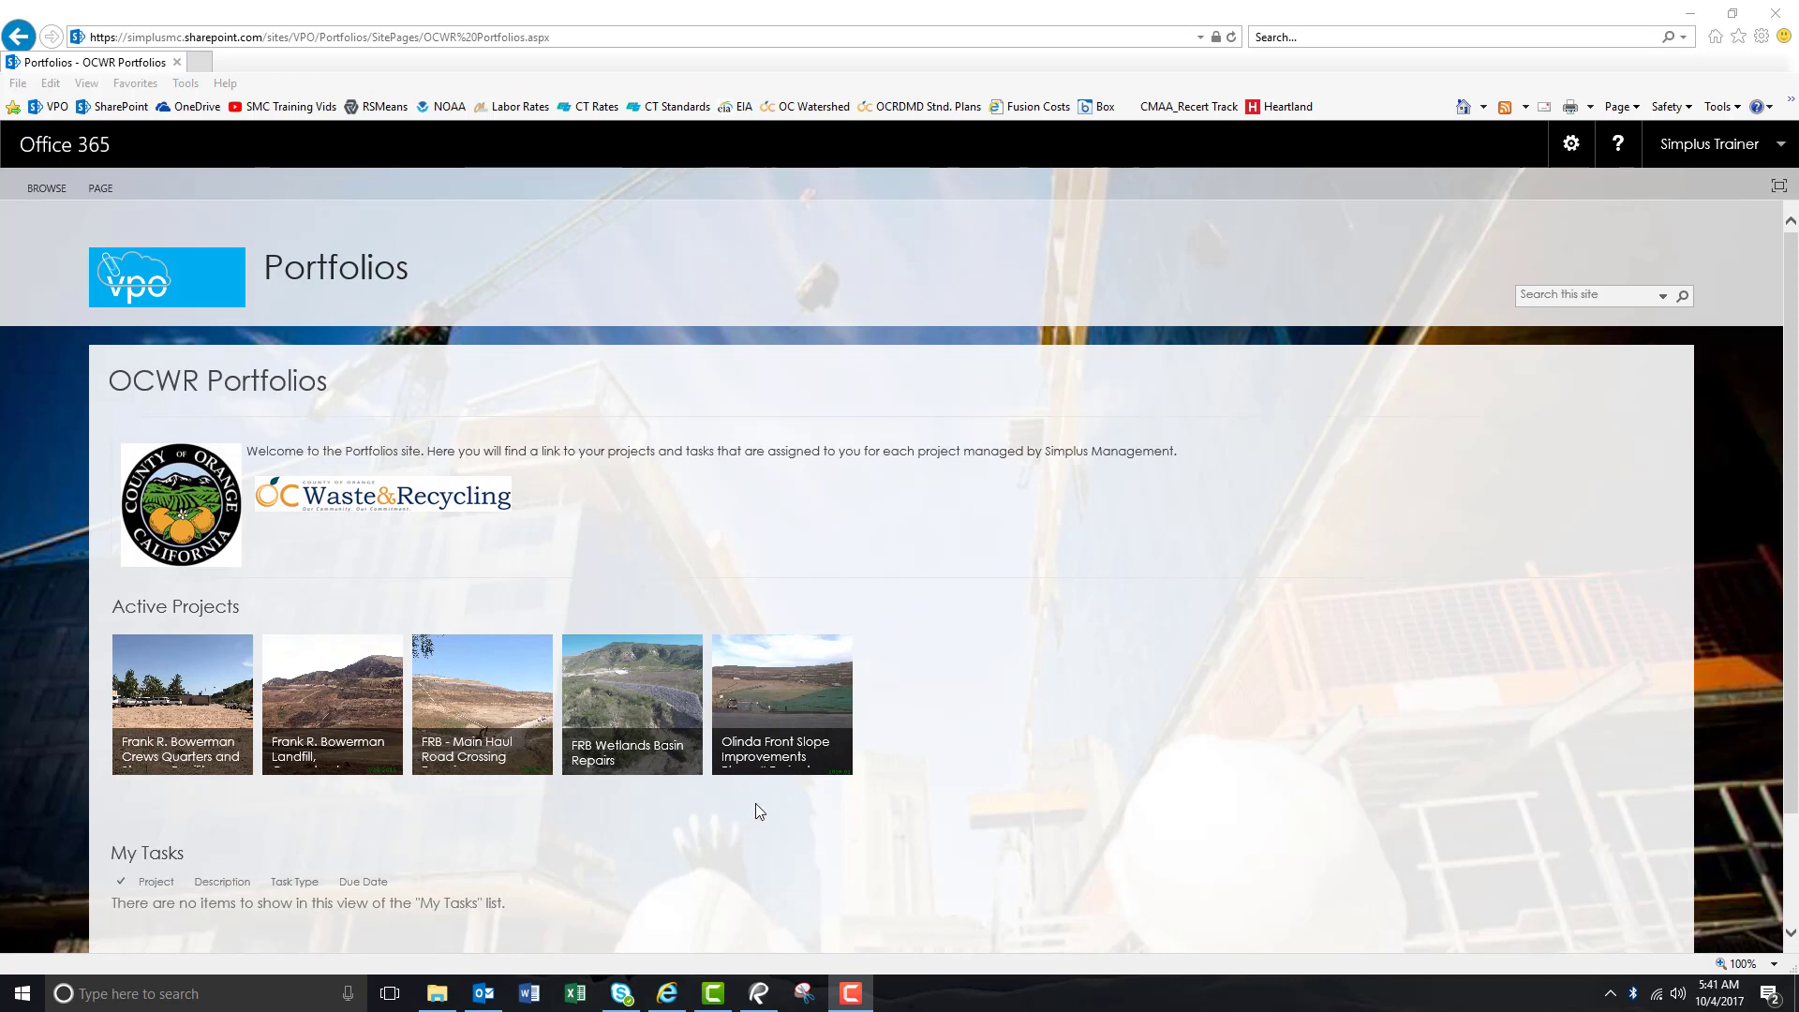
Open the Olinda Front Slope Improvements Phase II project site from its tile.
{"action": "left_click", "coordinate": [779, 732]}
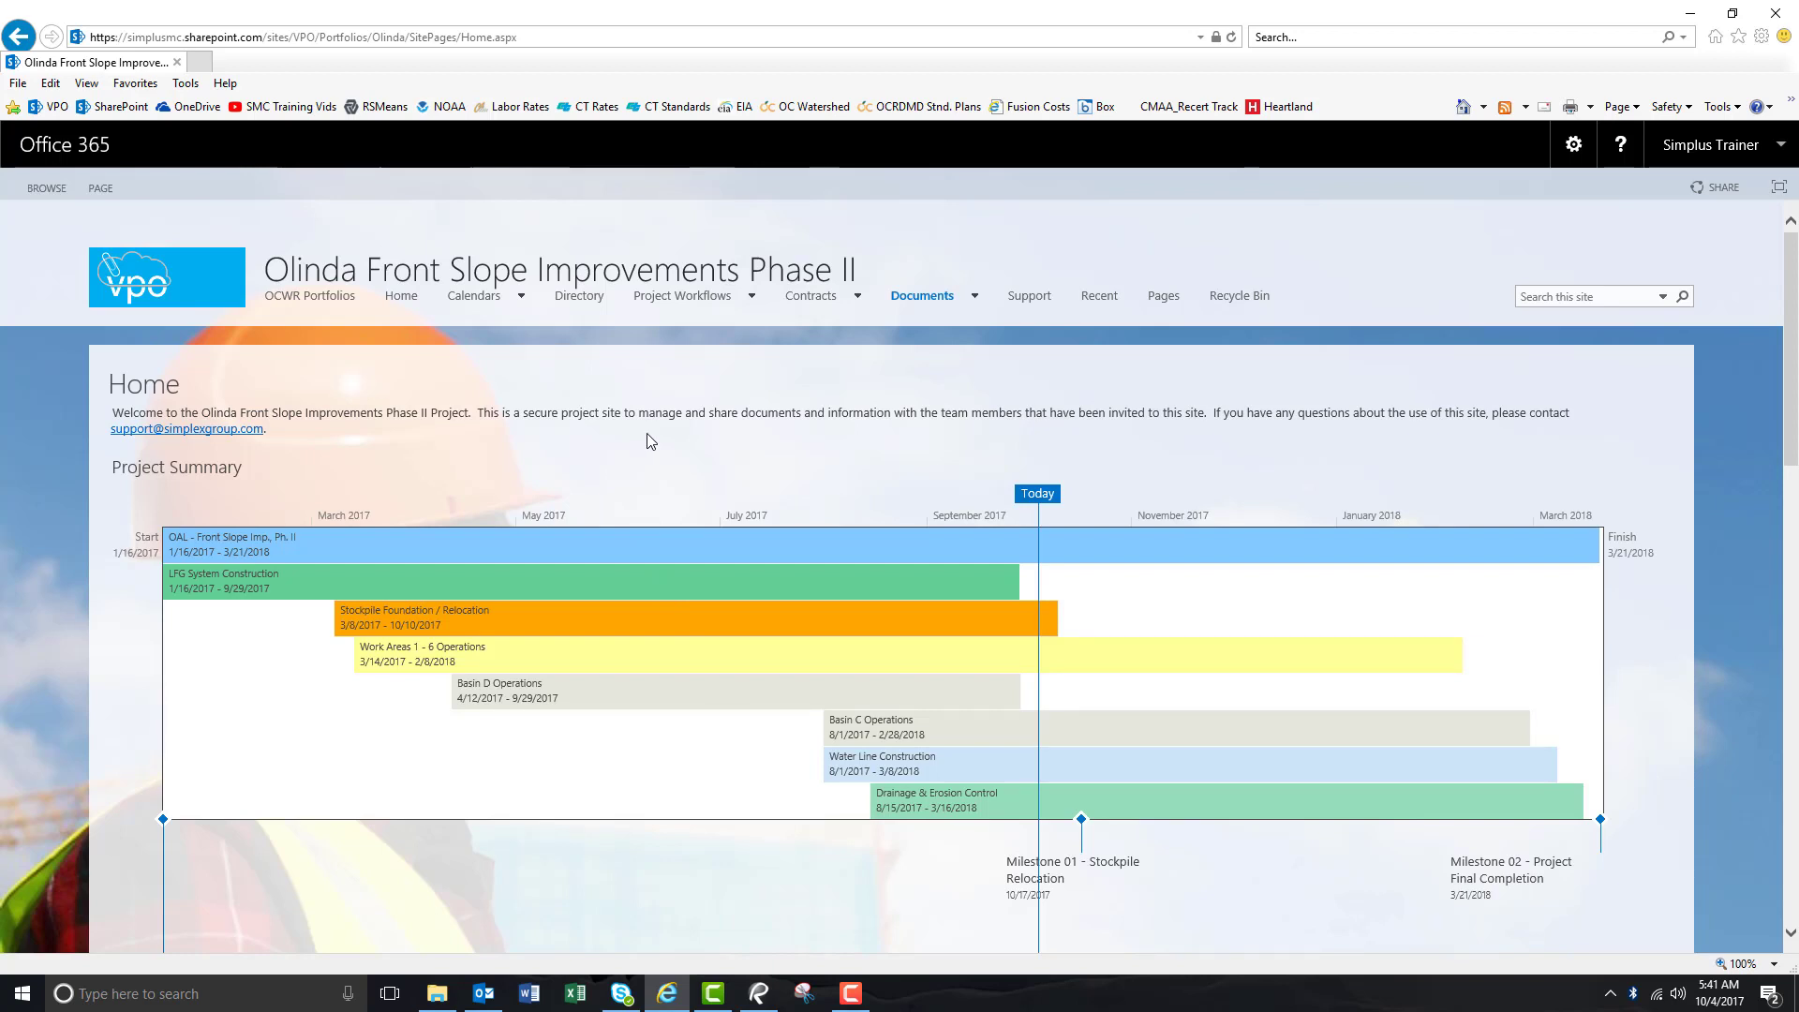
{"action": "mouse_move", "coordinate": [682, 298]}
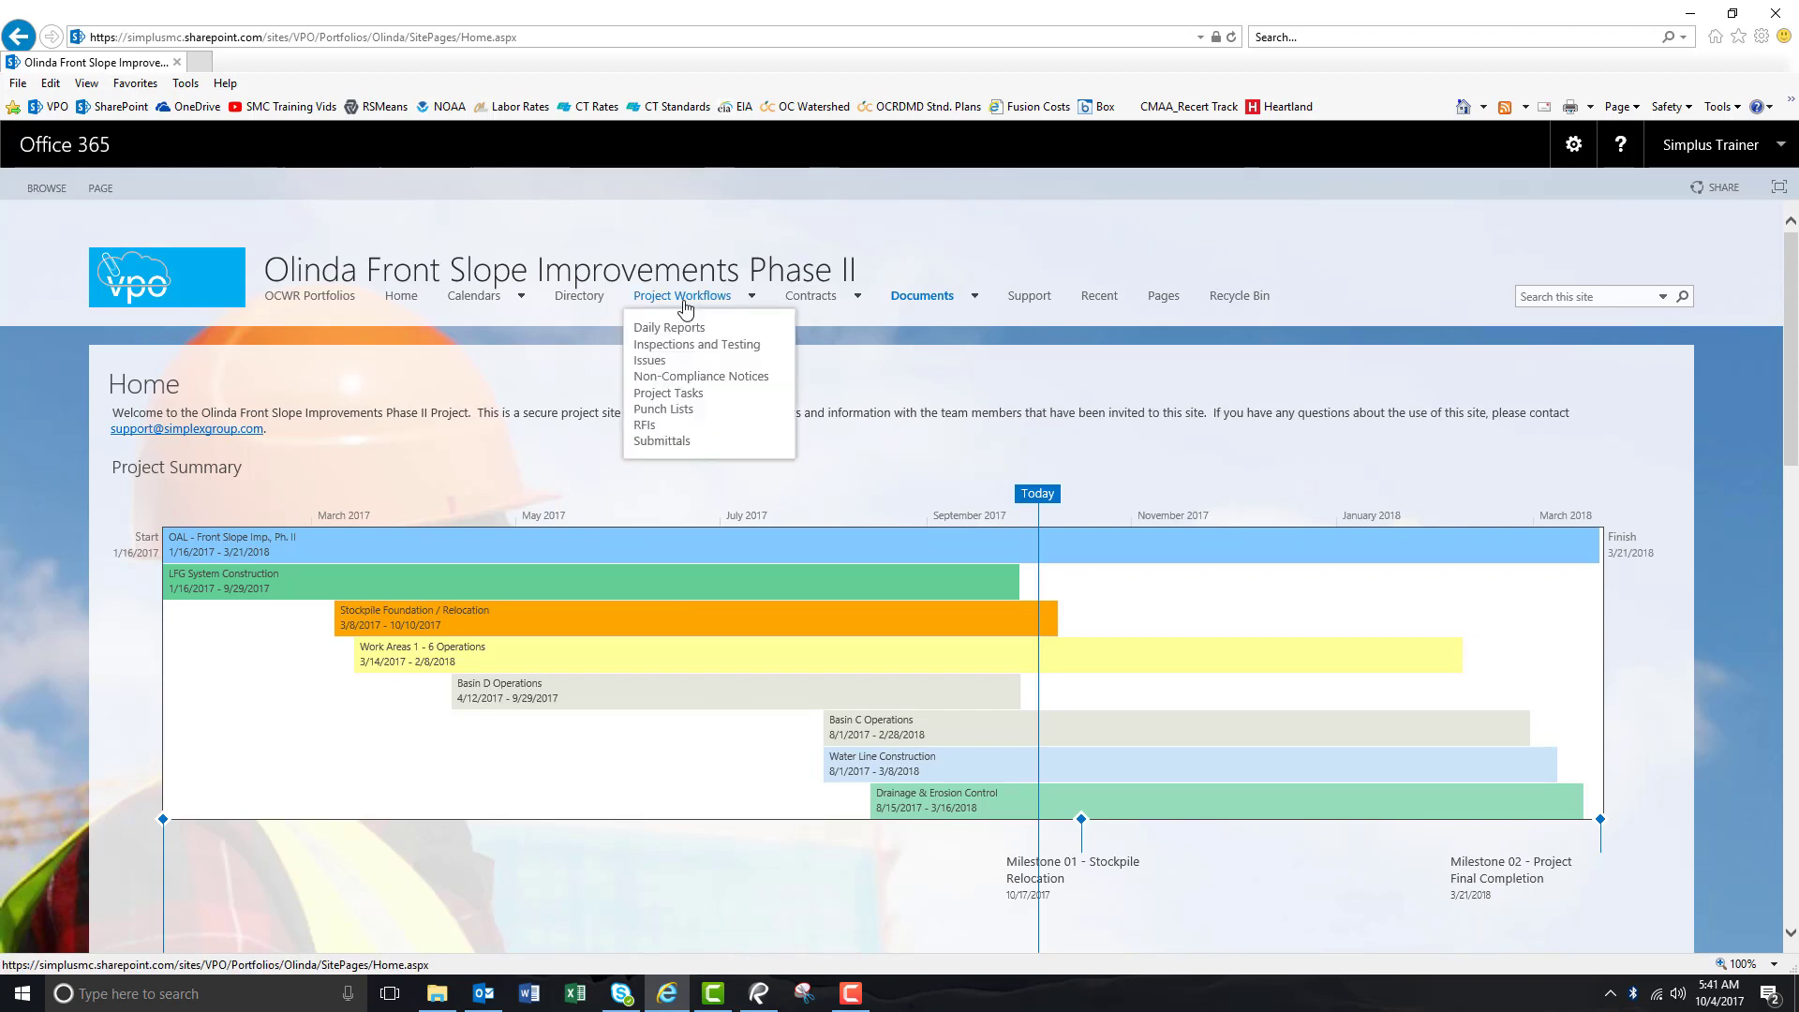
Open the project's Submittals list and review its four active submittals grouped by ball-in-court.
{"action": "left_click", "coordinate": [662, 441]}
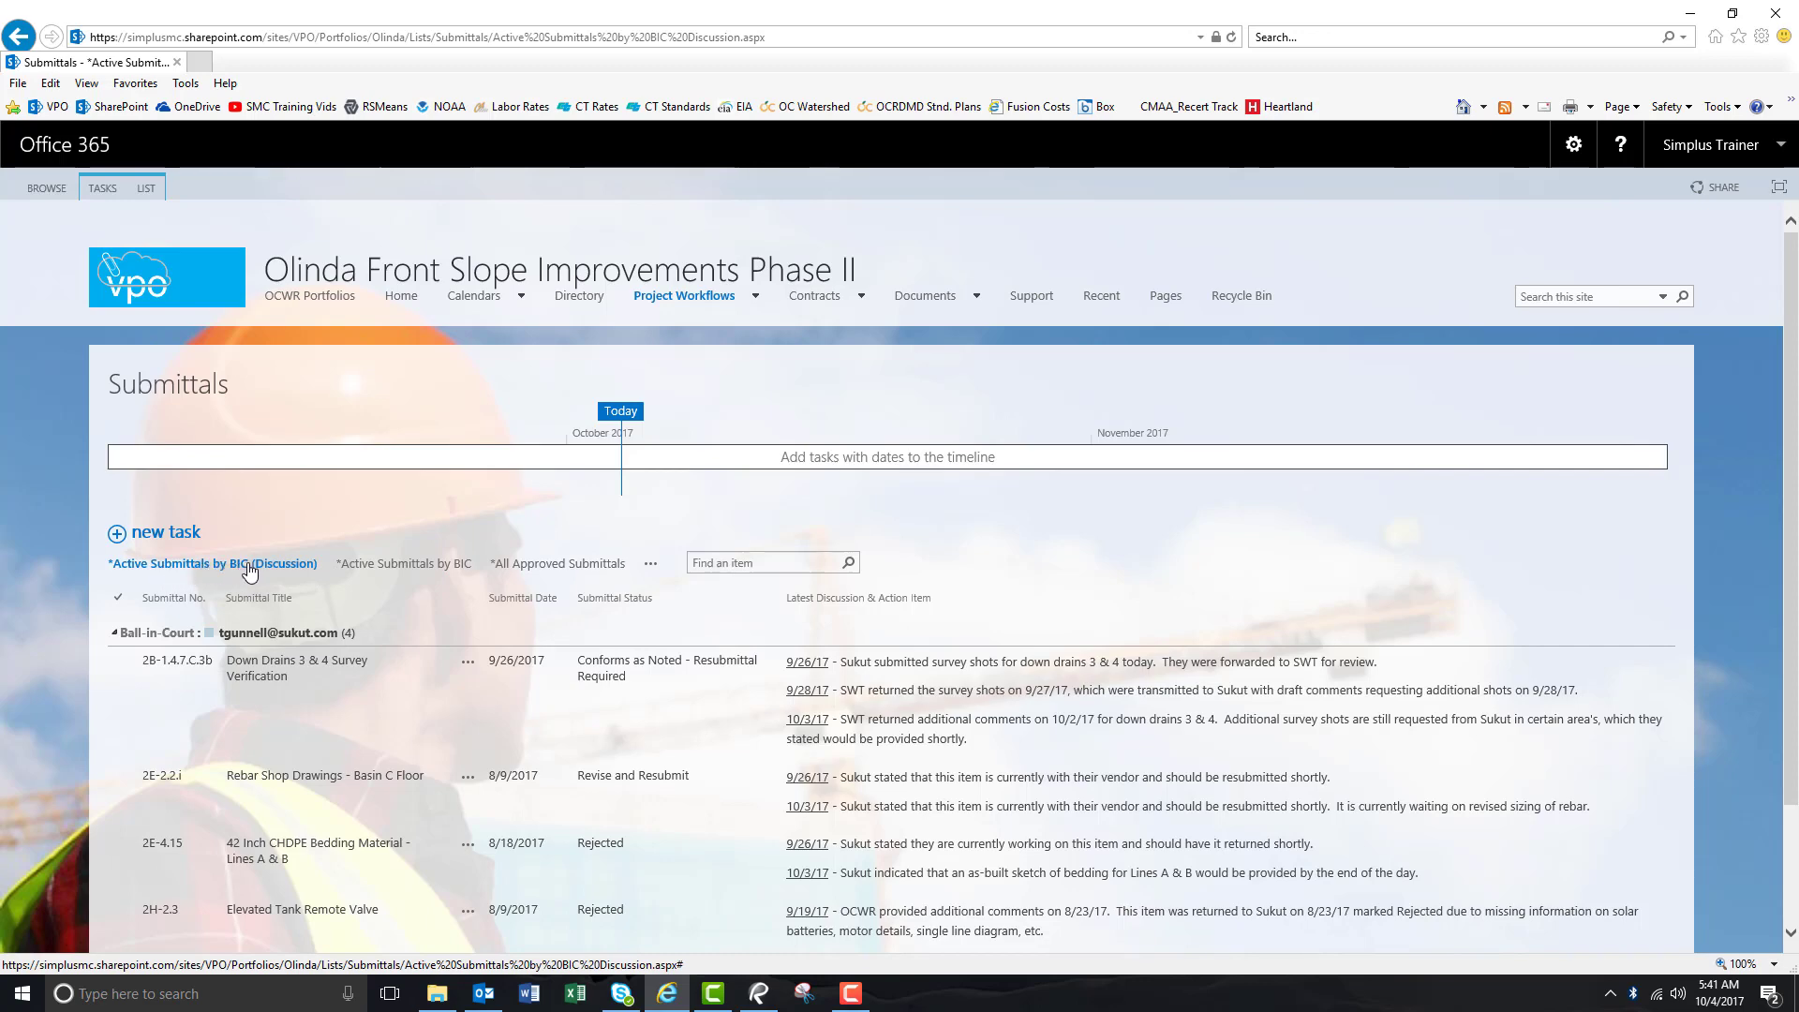
{"action": "scroll", "coordinate": [469, 620], "scroll_direction": "down", "scroll_amount": 2}
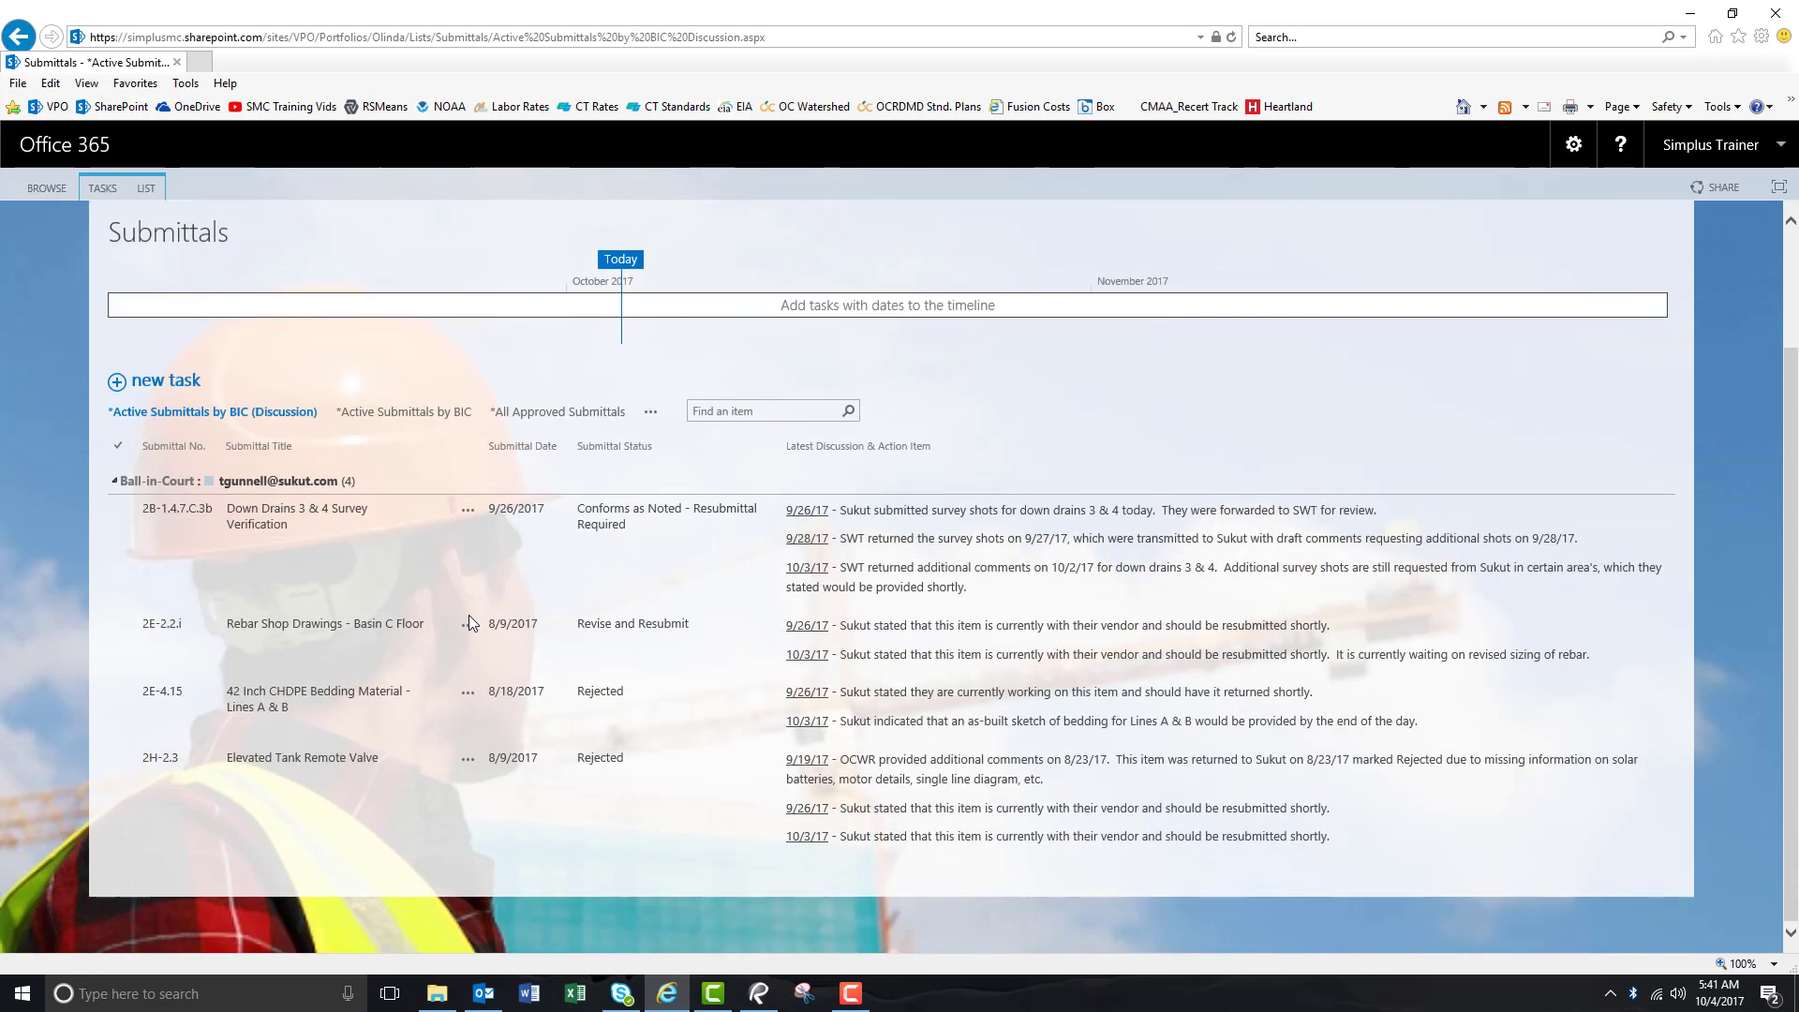
{"action": "scroll", "coordinate": [468, 620], "scroll_direction": "up", "scroll_amount": 2}
{"action": "scroll", "coordinate": [468, 620], "scroll_direction": "down", "scroll_amount": 2}
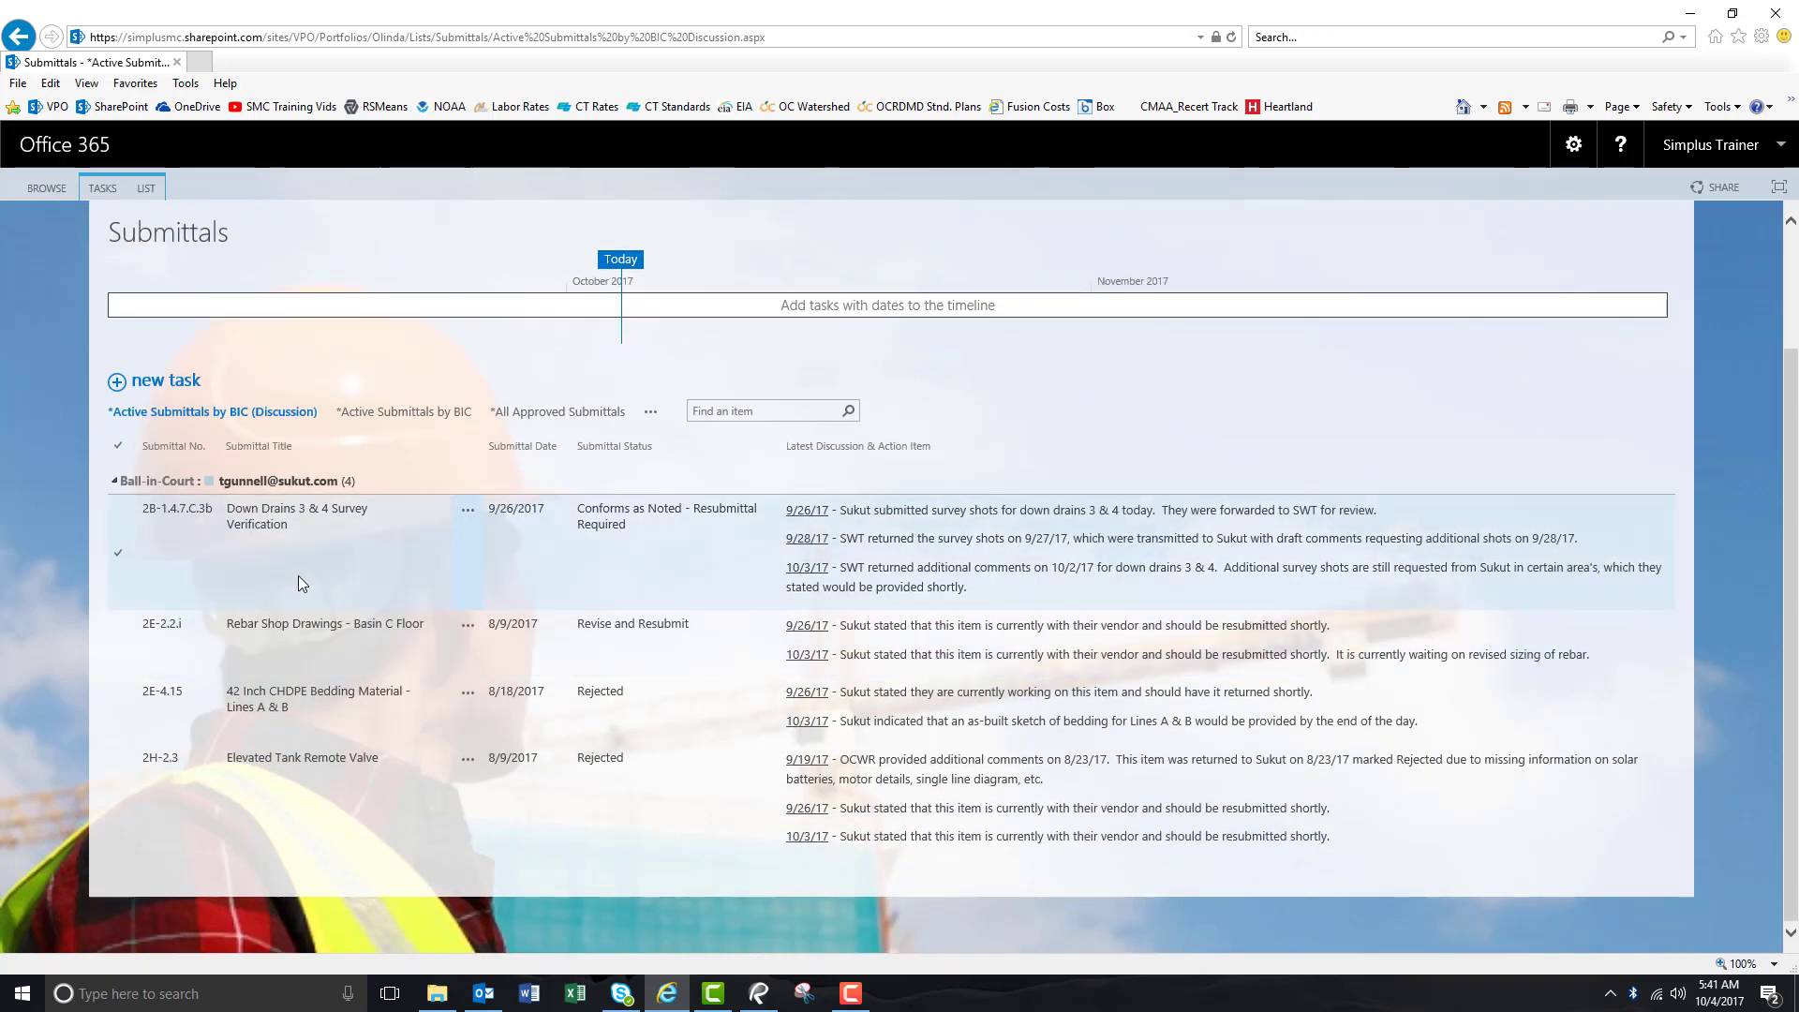
{"action": "mouse_move", "coordinate": [263, 485]}
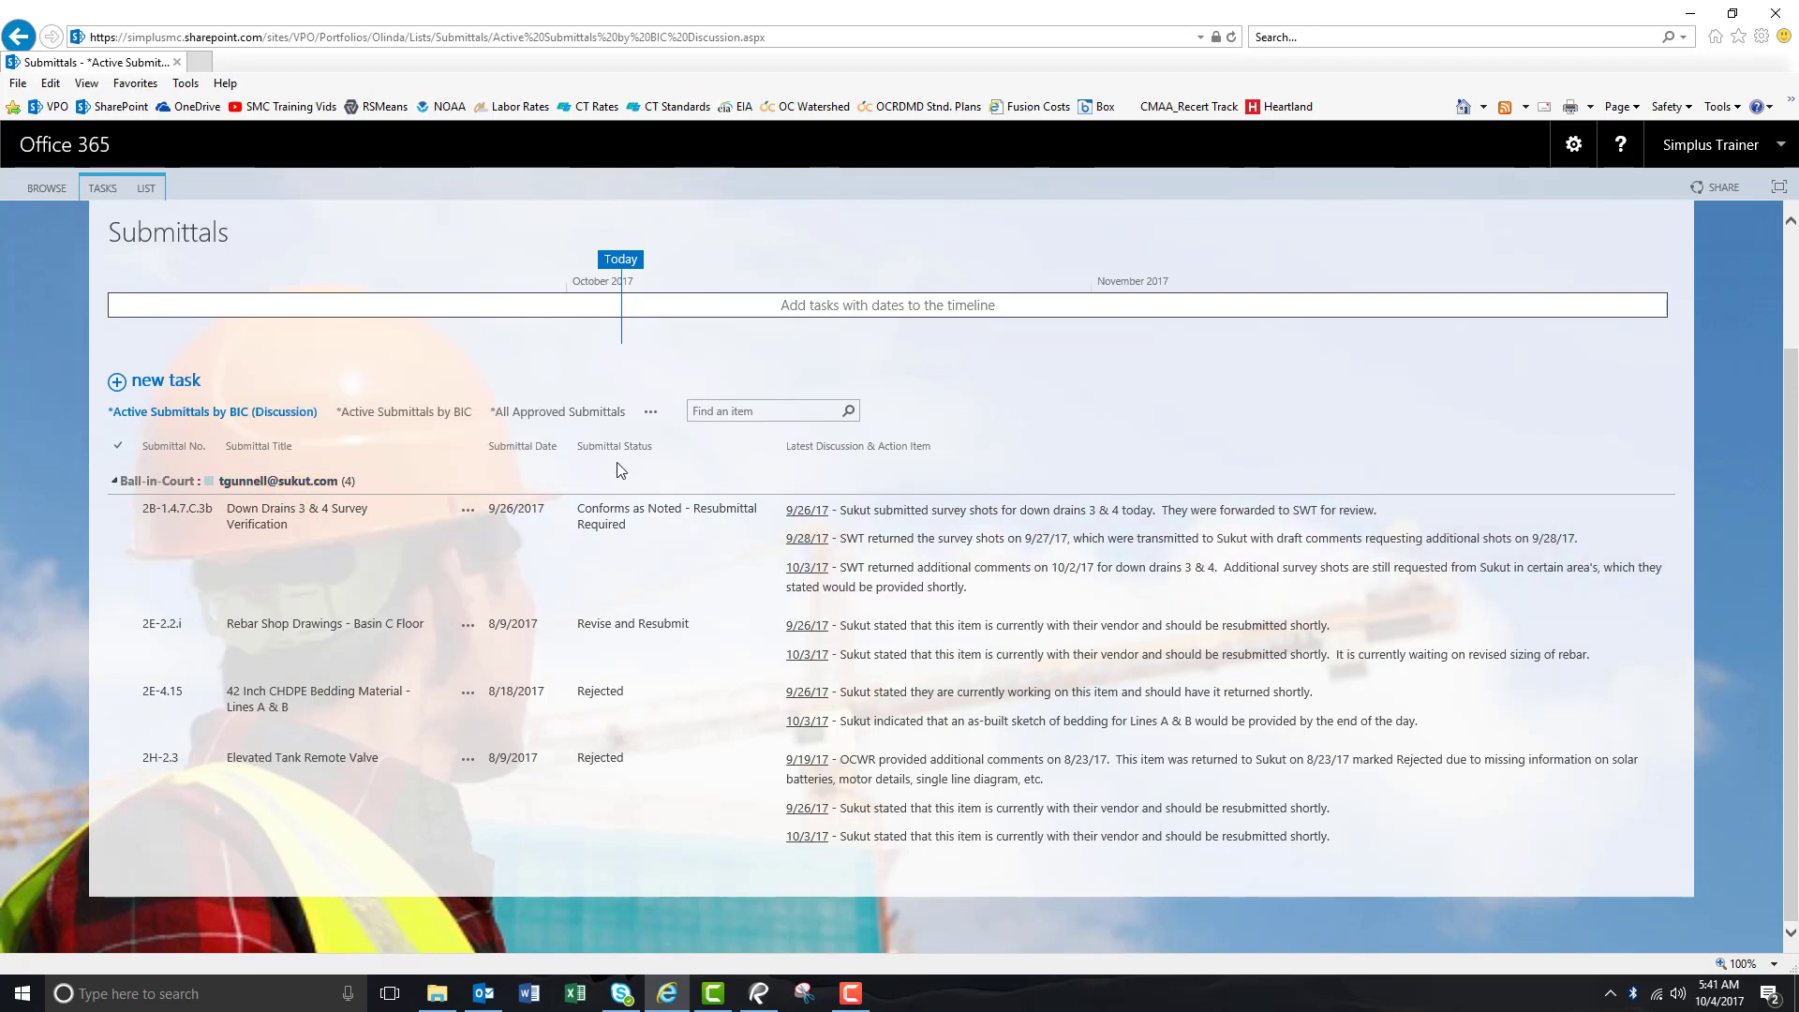
{"action": "scroll", "coordinate": [421, 442], "scroll_direction": "up", "scroll_amount": 2}
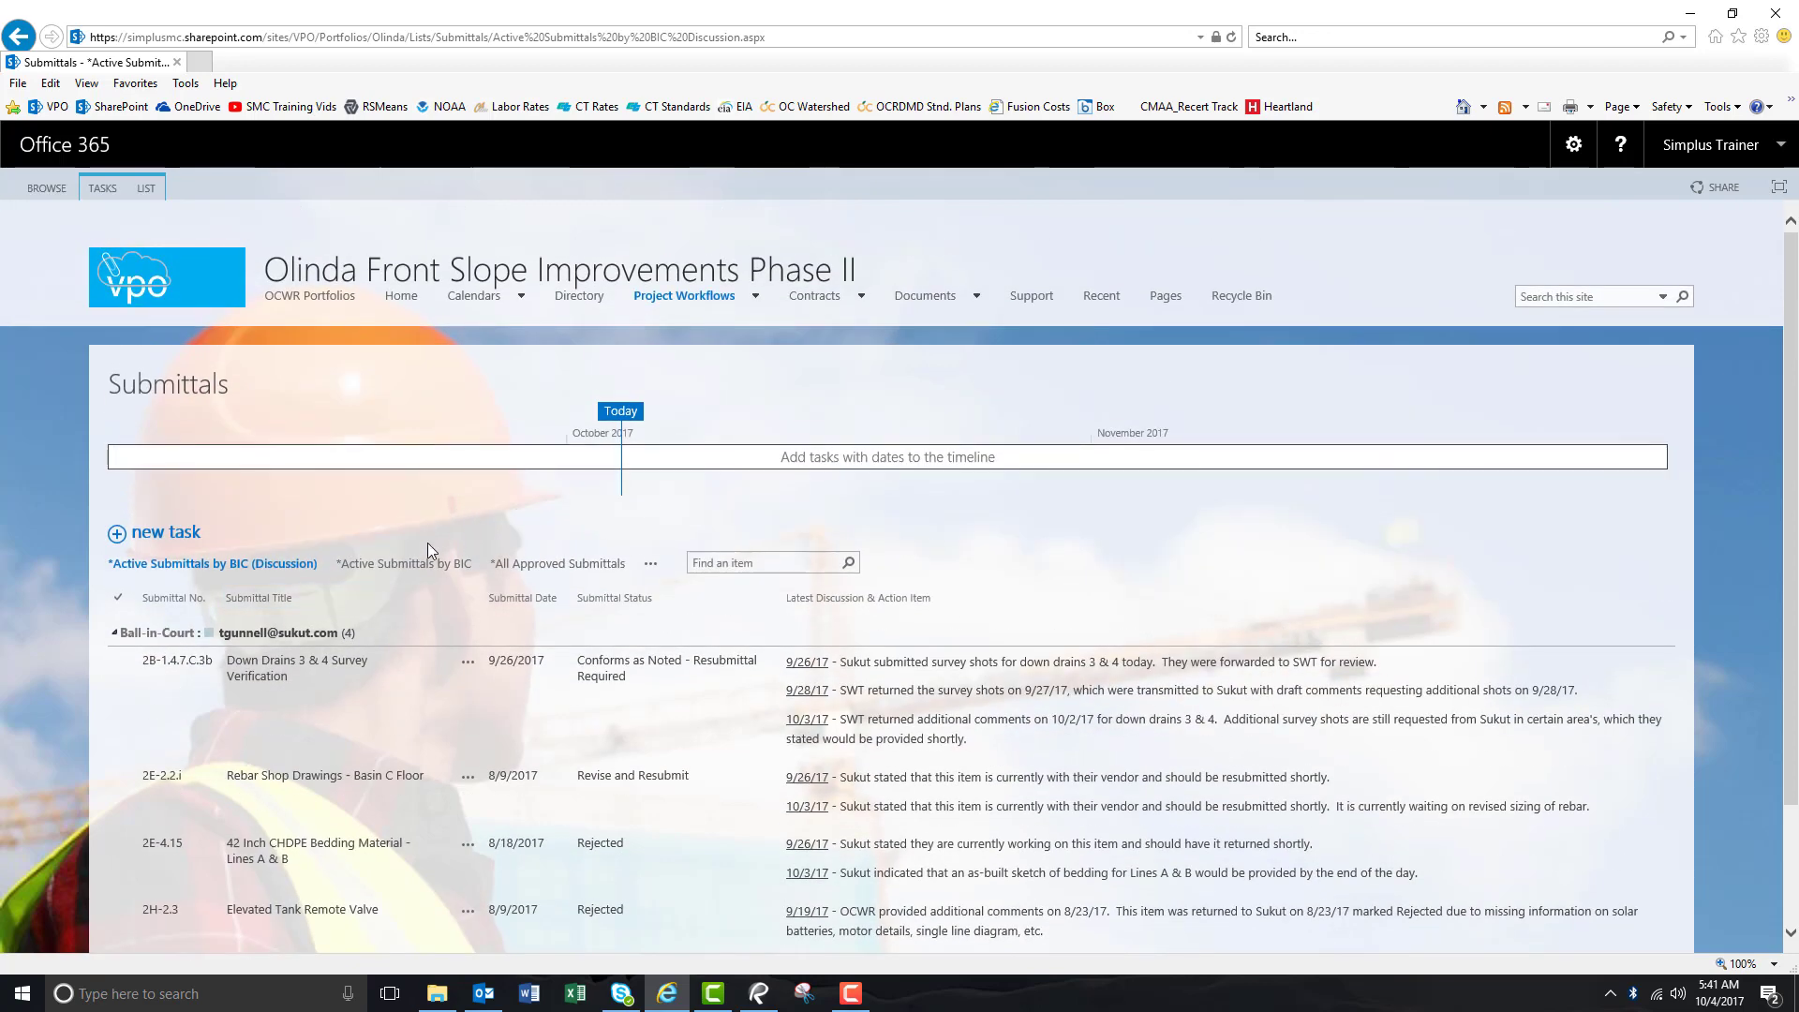
Switch to the All Approved Submittals view and scroll through its items.
{"action": "left_click", "coordinate": [548, 572]}
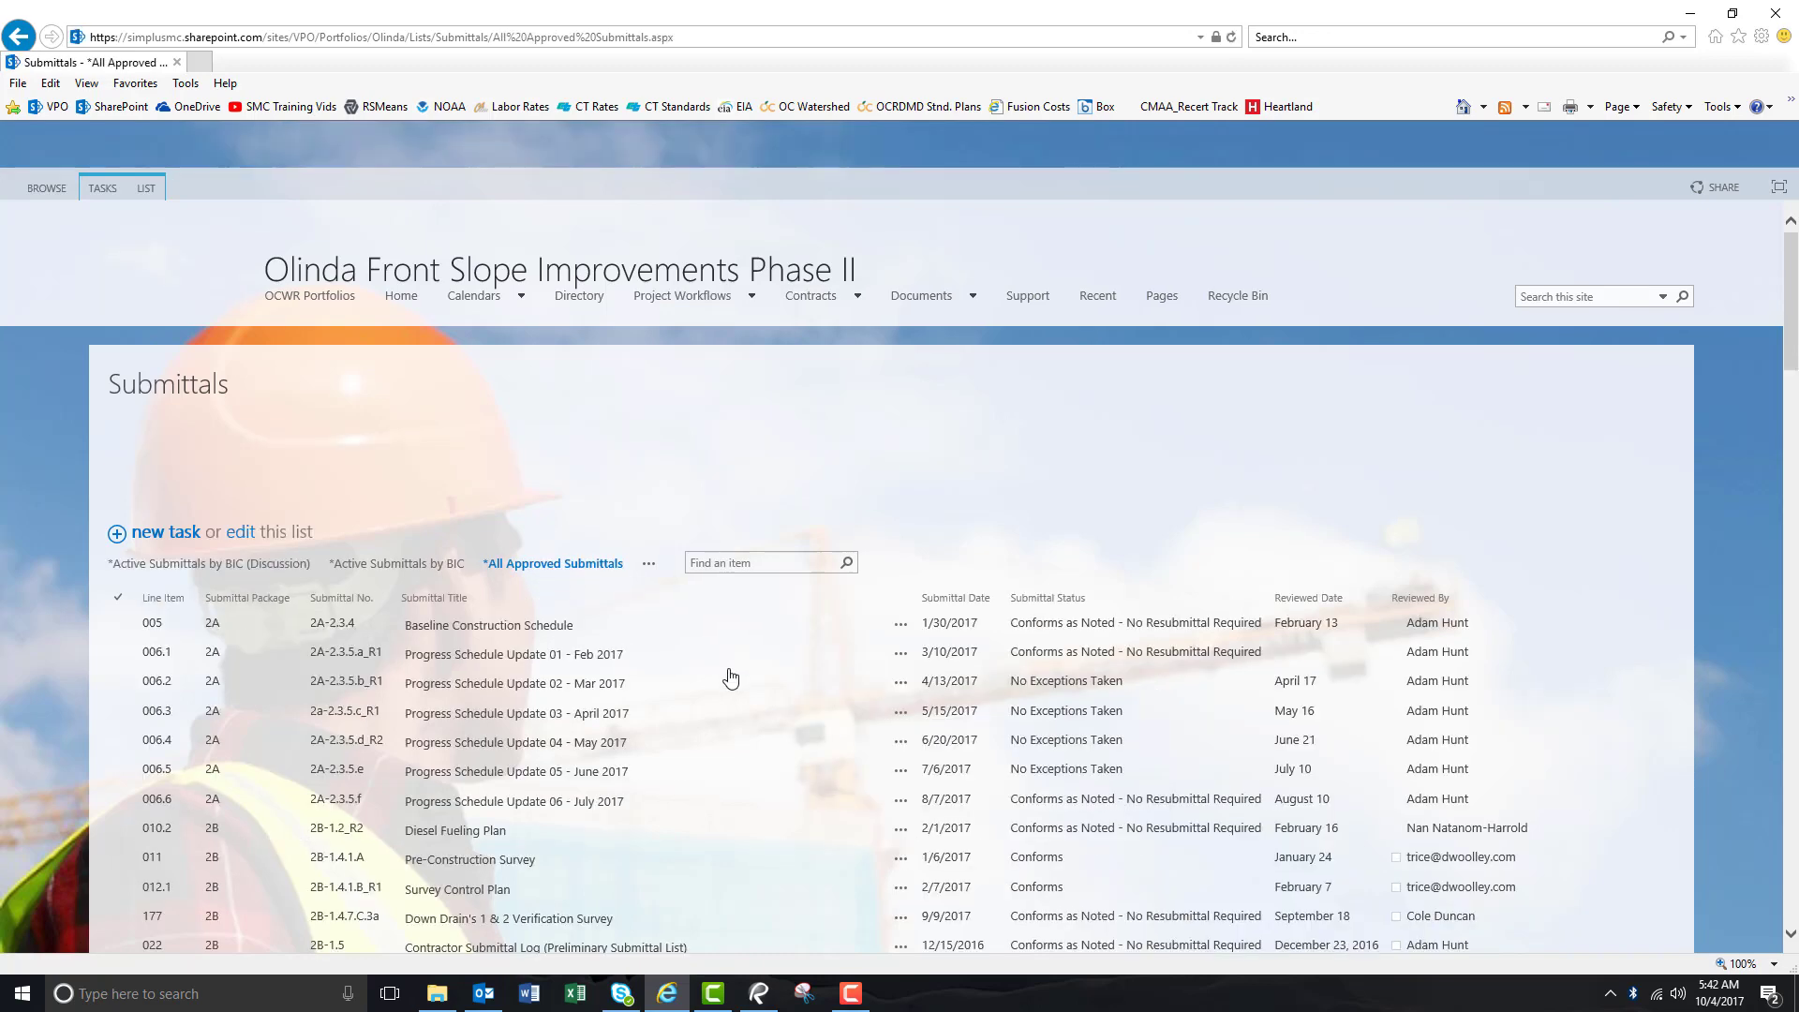
{"action": "scroll", "coordinate": [727, 674], "scroll_direction": "down", "scroll_amount": 1}
{"action": "scroll", "coordinate": [727, 673], "scroll_direction": "down", "scroll_amount": 15}
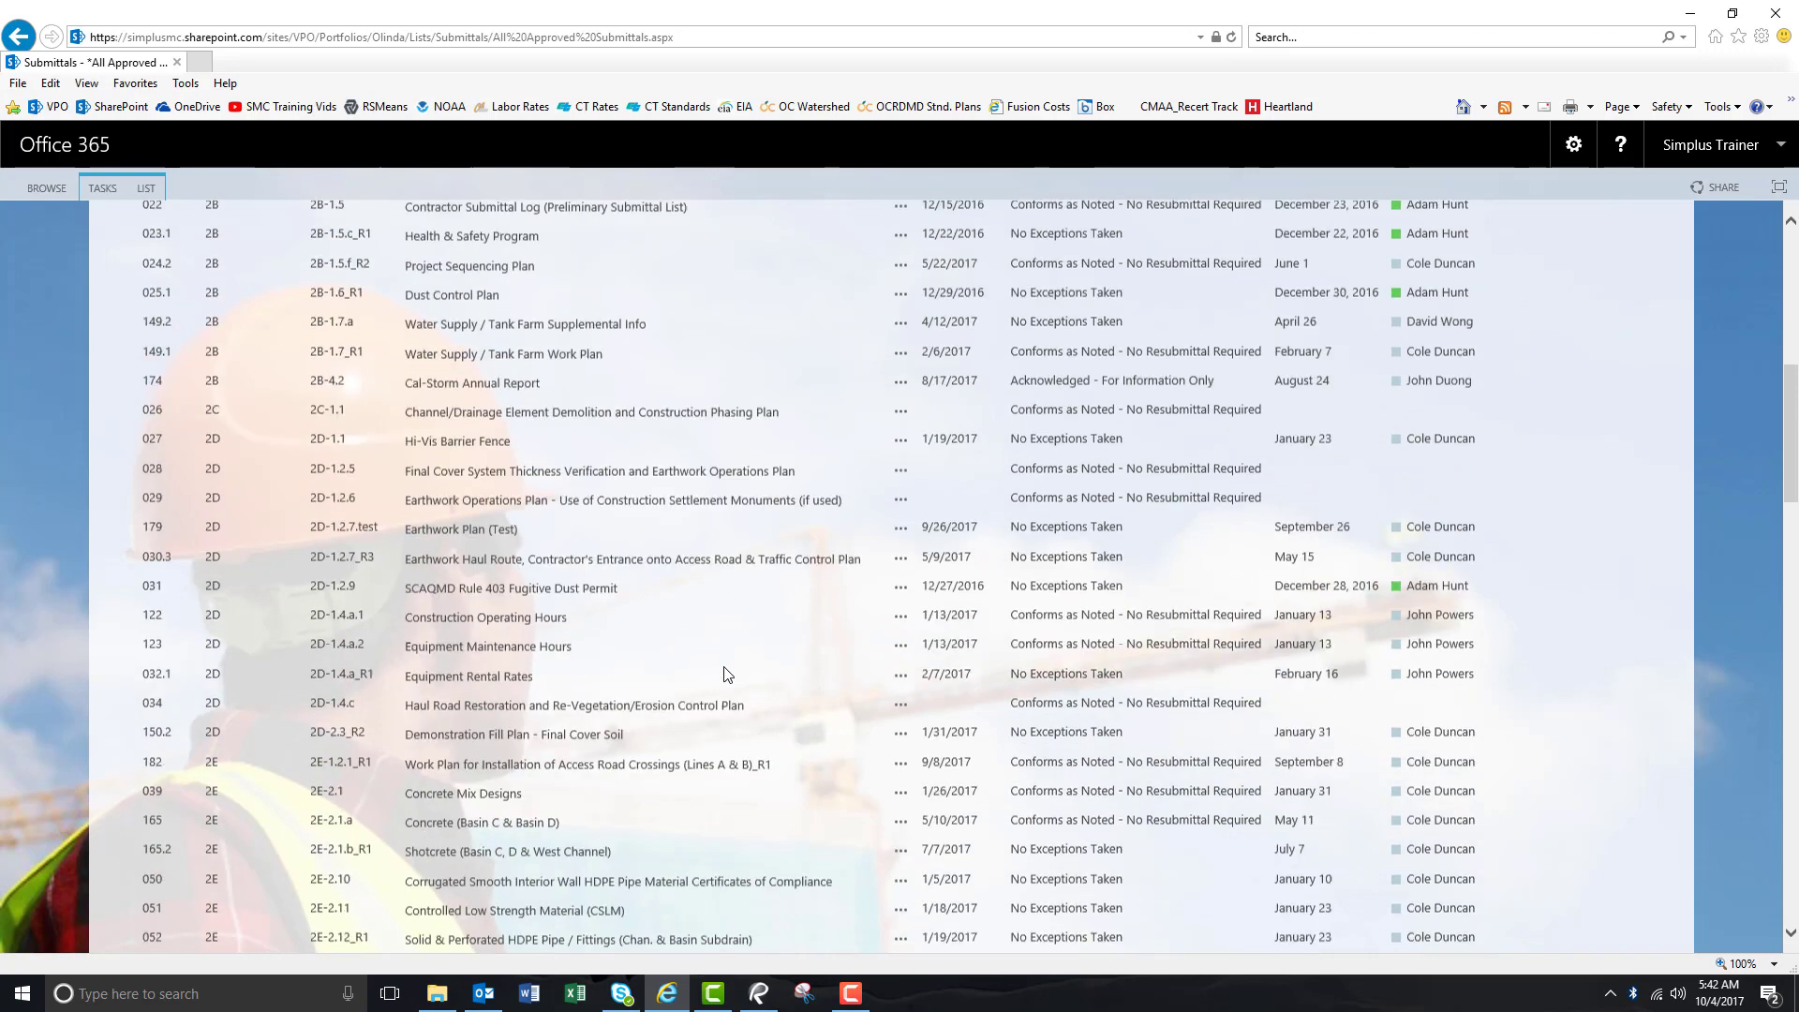
{"action": "scroll", "coordinate": [727, 673], "scroll_direction": "up", "scroll_amount": 16}
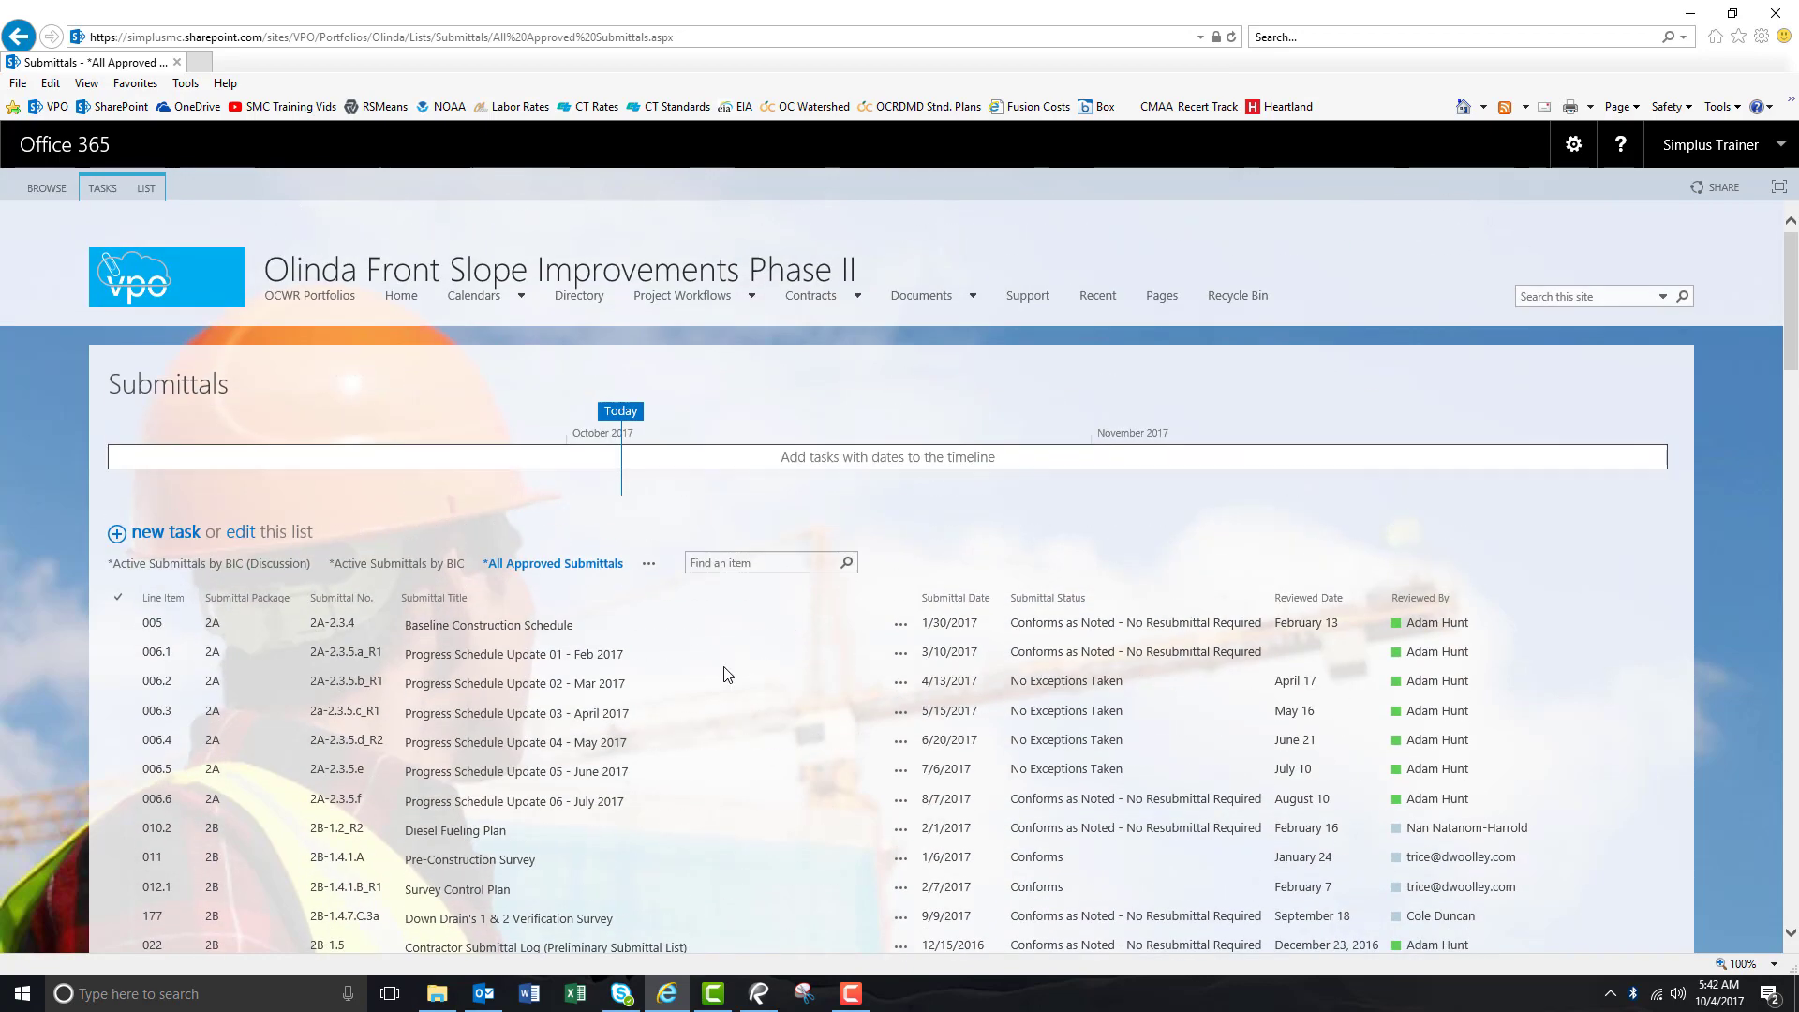
Search the approved submittals for 'Mix Design'.
{"action": "left_click", "coordinate": [744, 563]}
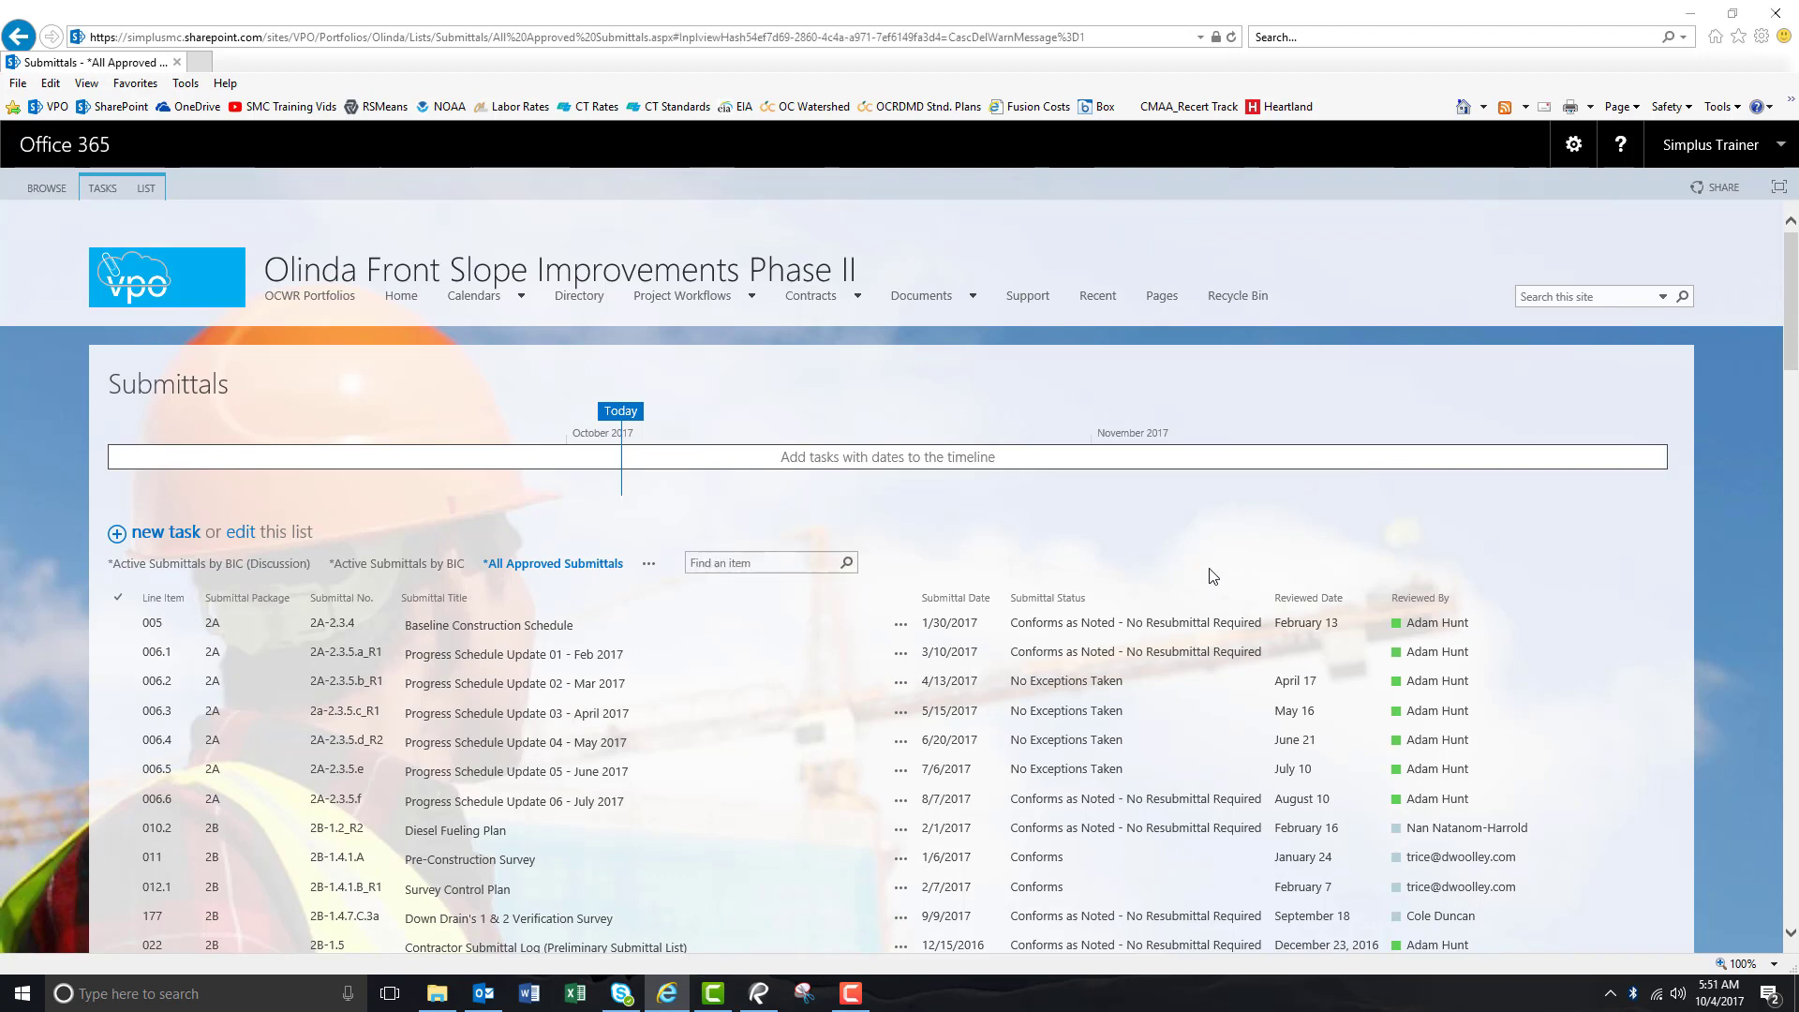
{"action": "left_click", "coordinate": [750, 560]}
{"action": "type", "text": "Mix Design"}
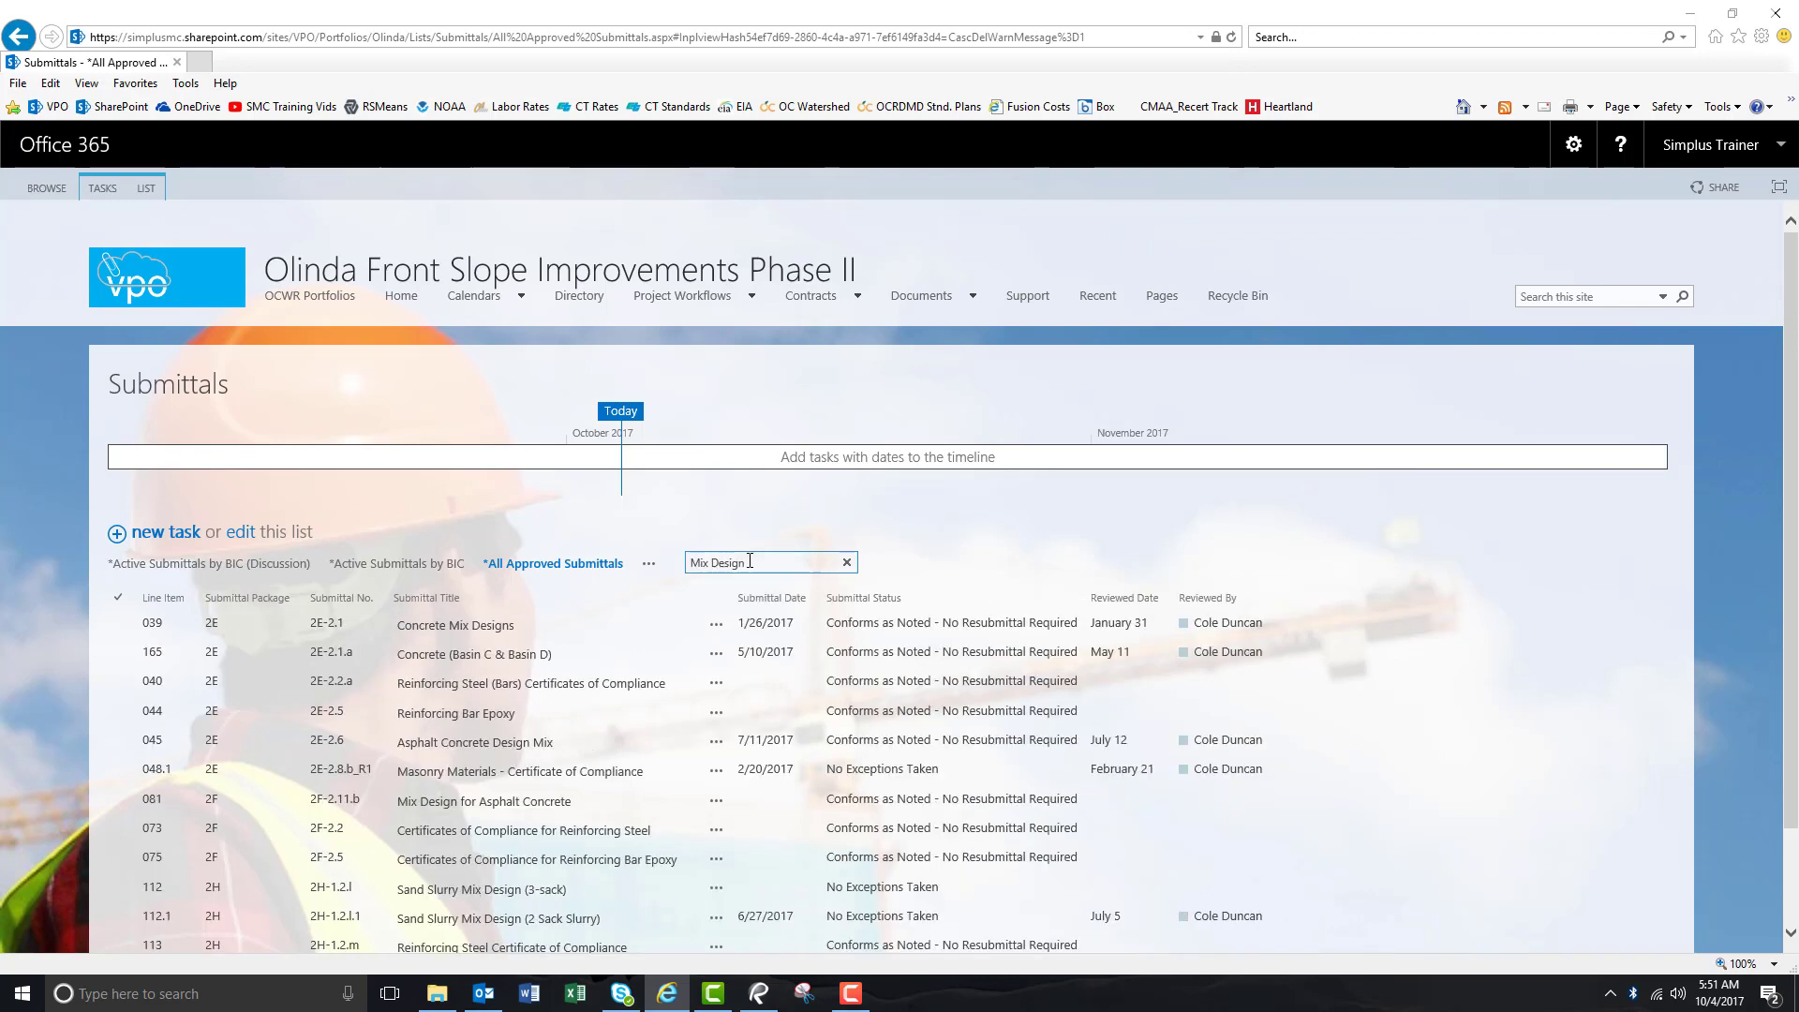
{"action": "scroll", "coordinate": [613, 661], "scroll_direction": "down", "scroll_amount": 2}
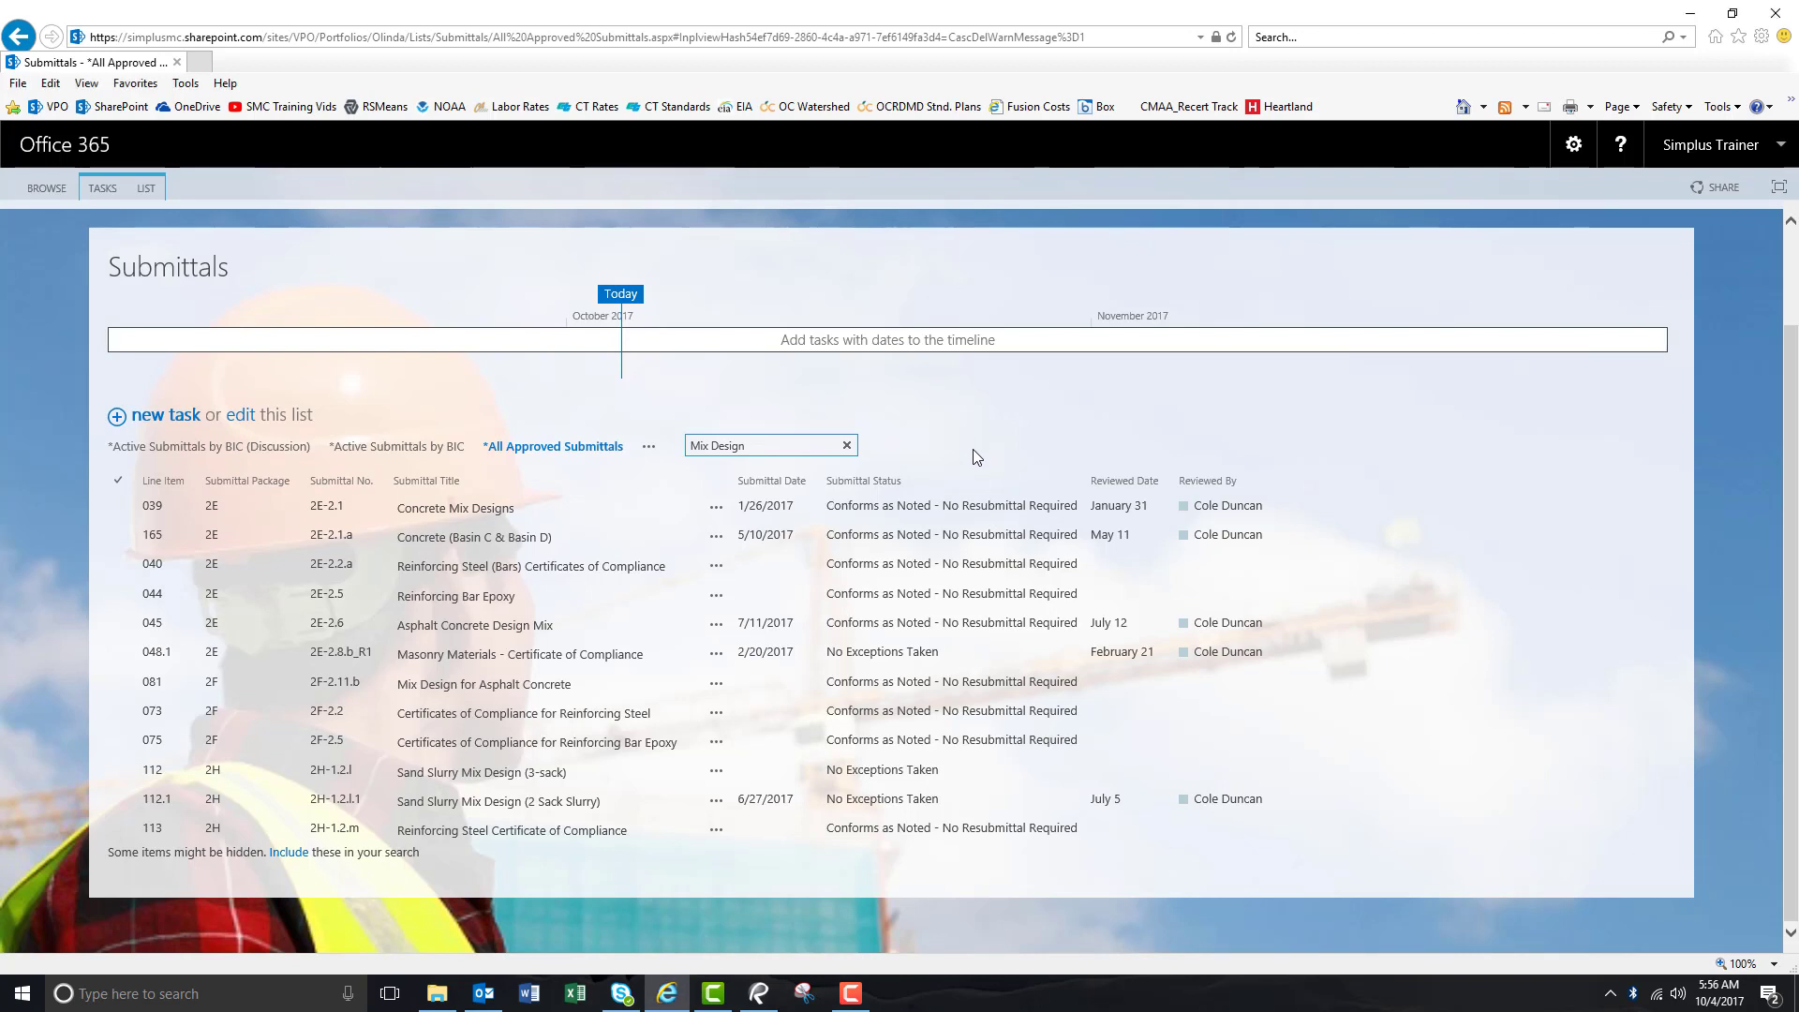
{"action": "left_click", "coordinate": [648, 450]}
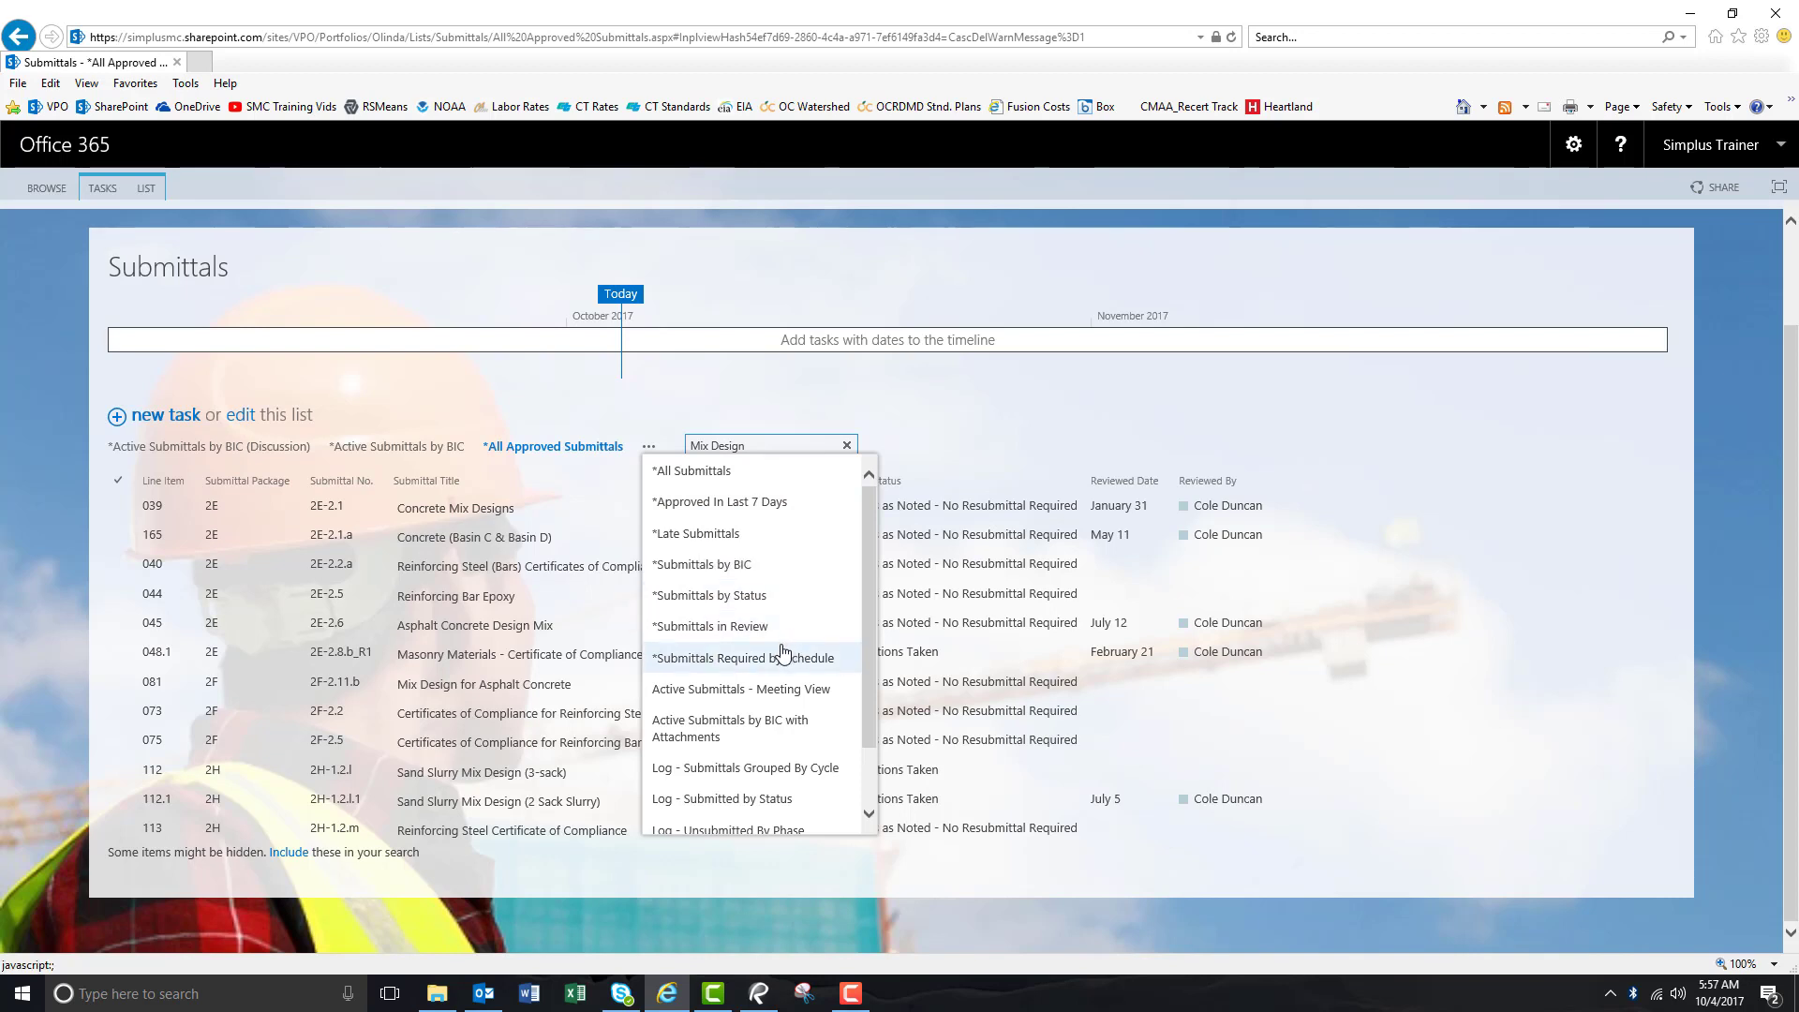
Switch to Active Submittals - Meeting View and review each item's discussion history.
{"action": "left_click", "coordinate": [732, 691]}
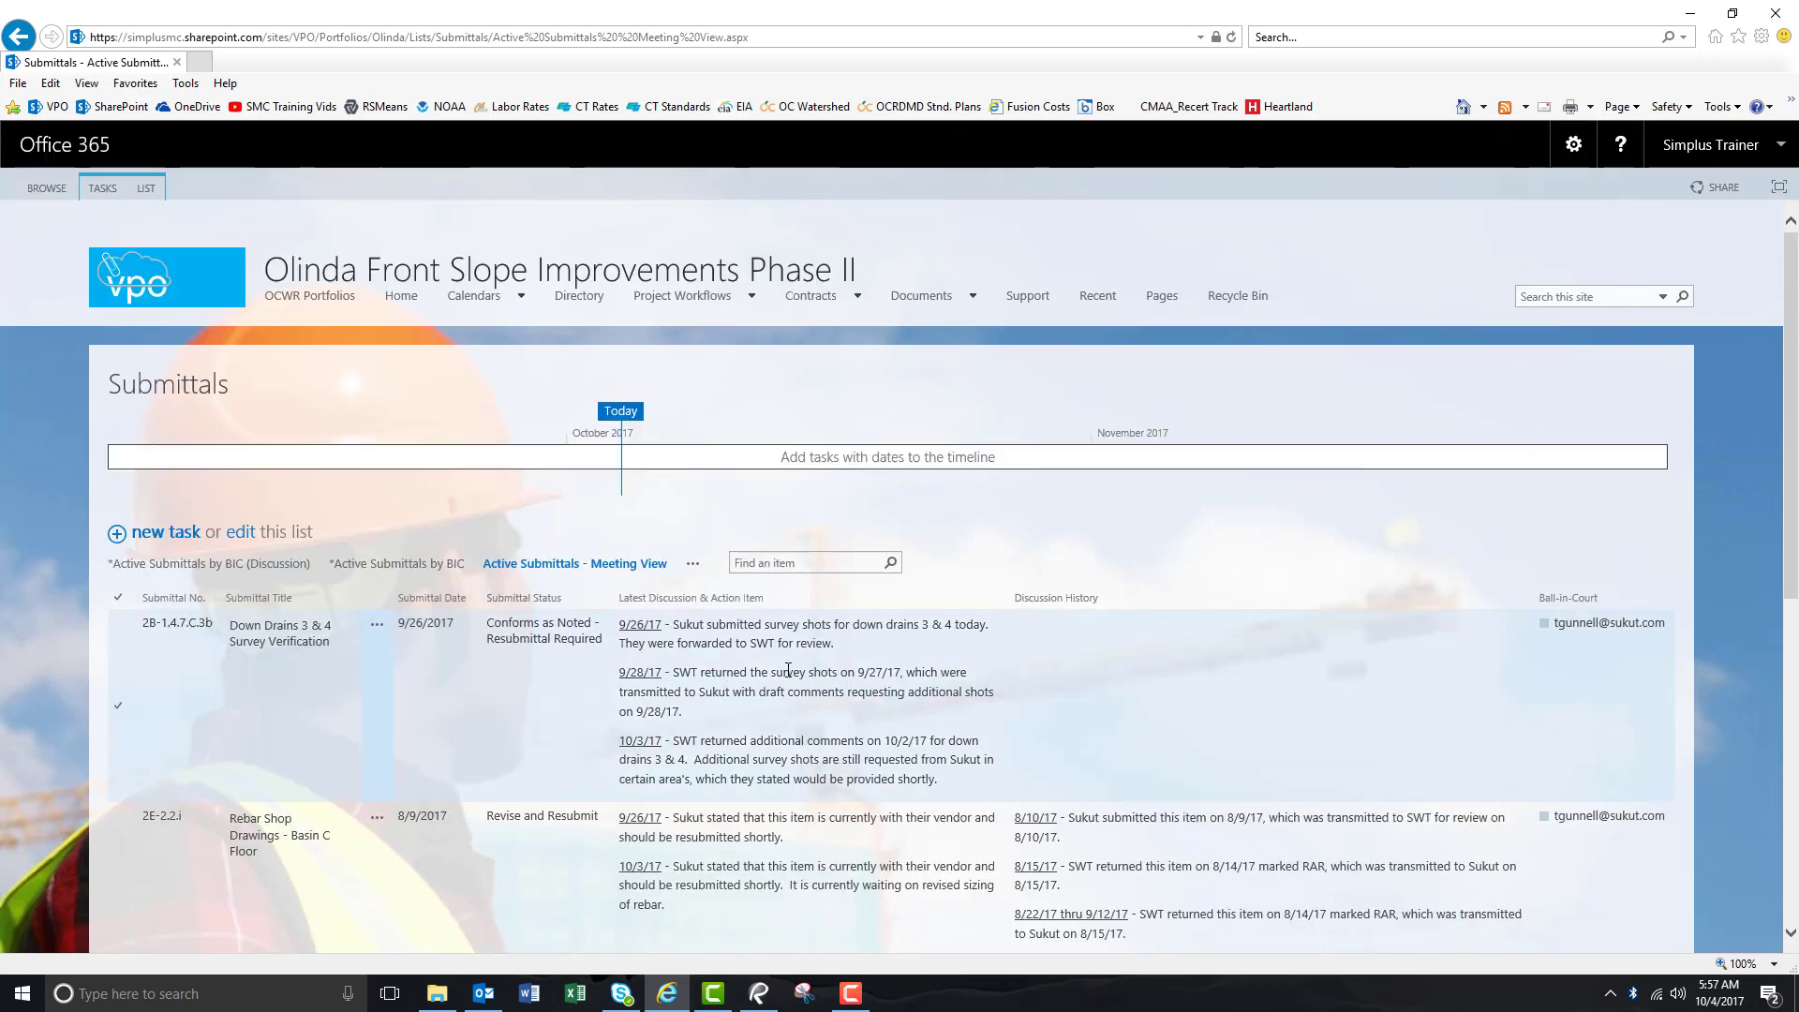
{"action": "scroll", "coordinate": [613, 696], "scroll_direction": "down", "scroll_amount": 2}
{"action": "scroll", "coordinate": [612, 697], "scroll_direction": "down", "scroll_amount": 3}
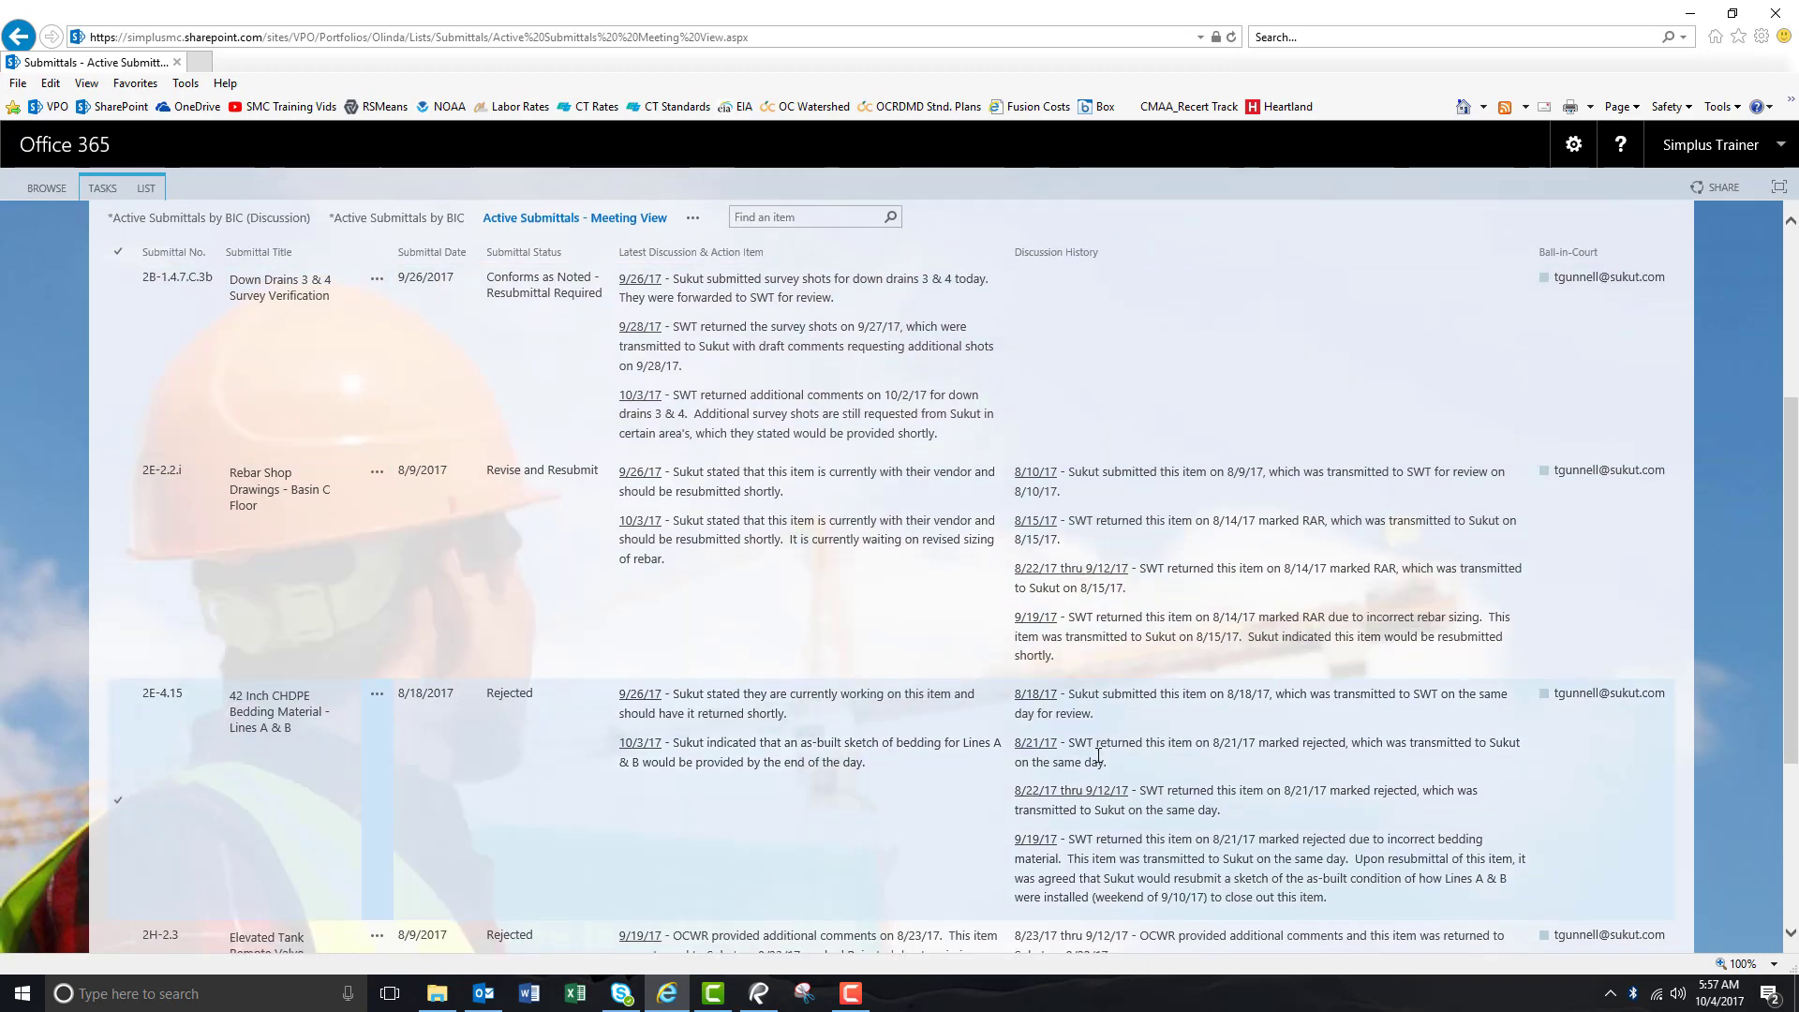
{"action": "scroll", "coordinate": [1098, 755], "scroll_direction": "down", "scroll_amount": 4}
{"action": "scroll", "coordinate": [1098, 789], "scroll_direction": "up", "scroll_amount": 8}
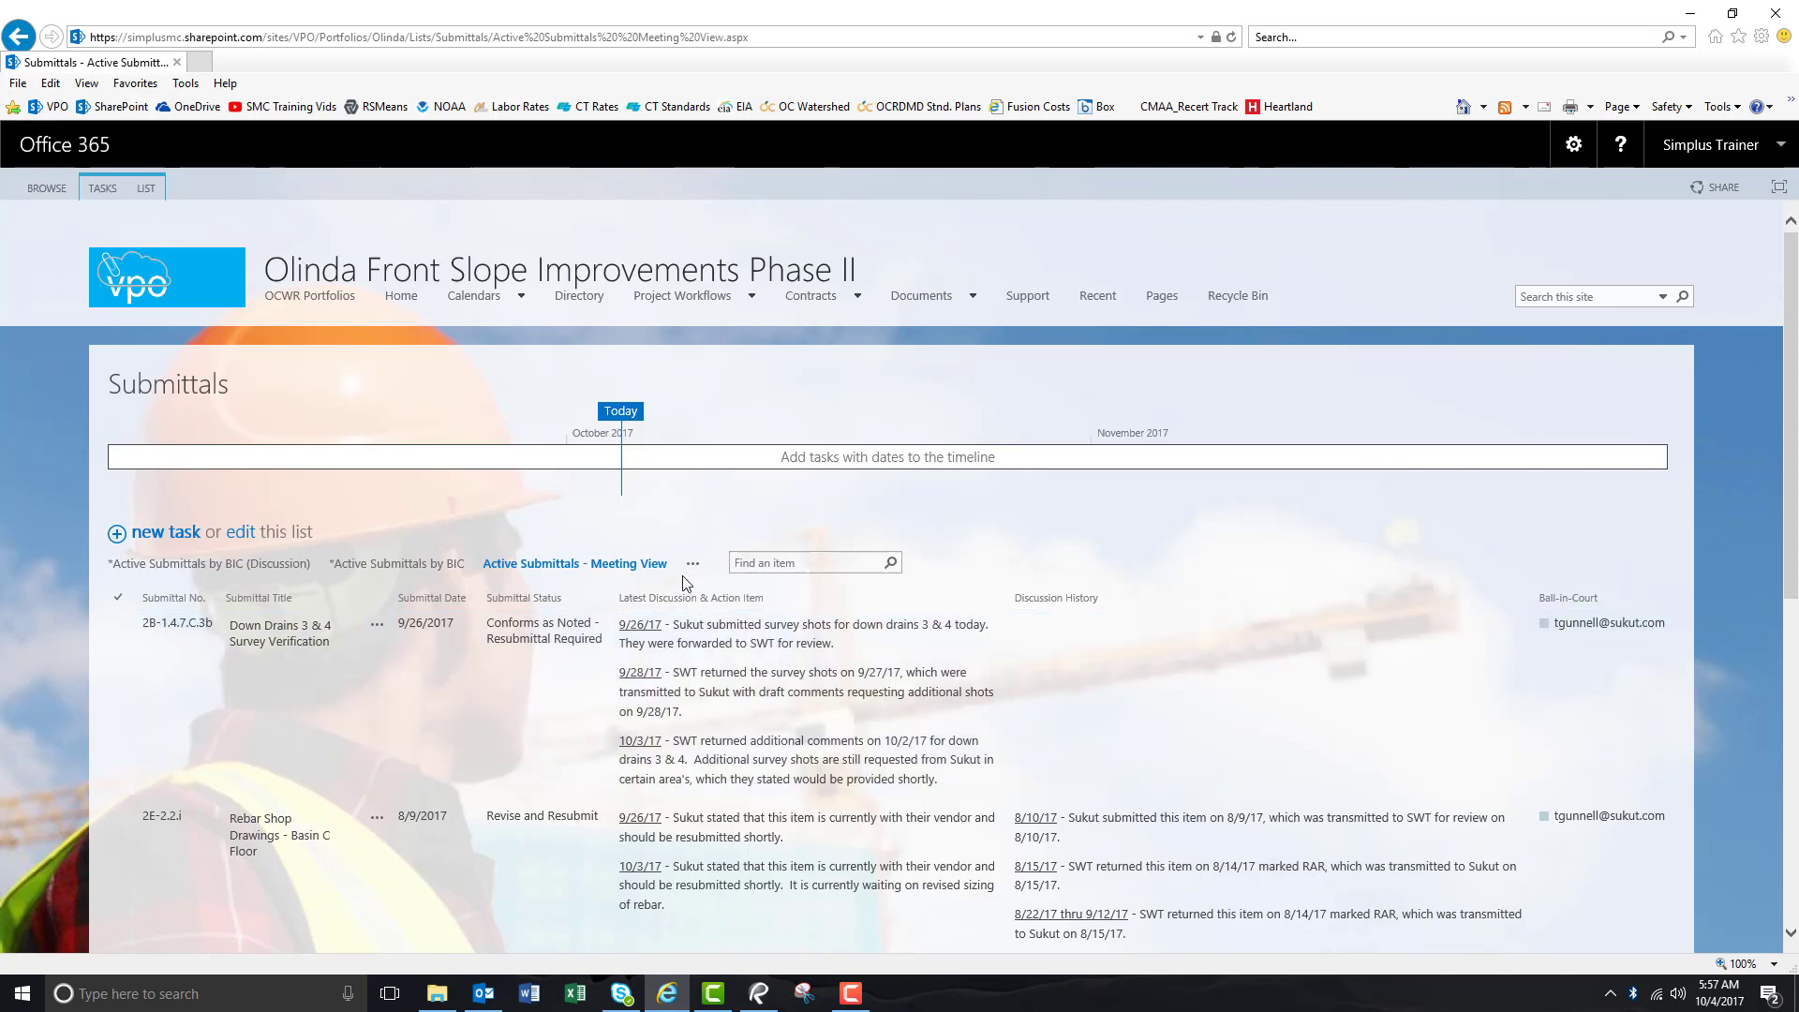
{"action": "left_click", "coordinate": [692, 564]}
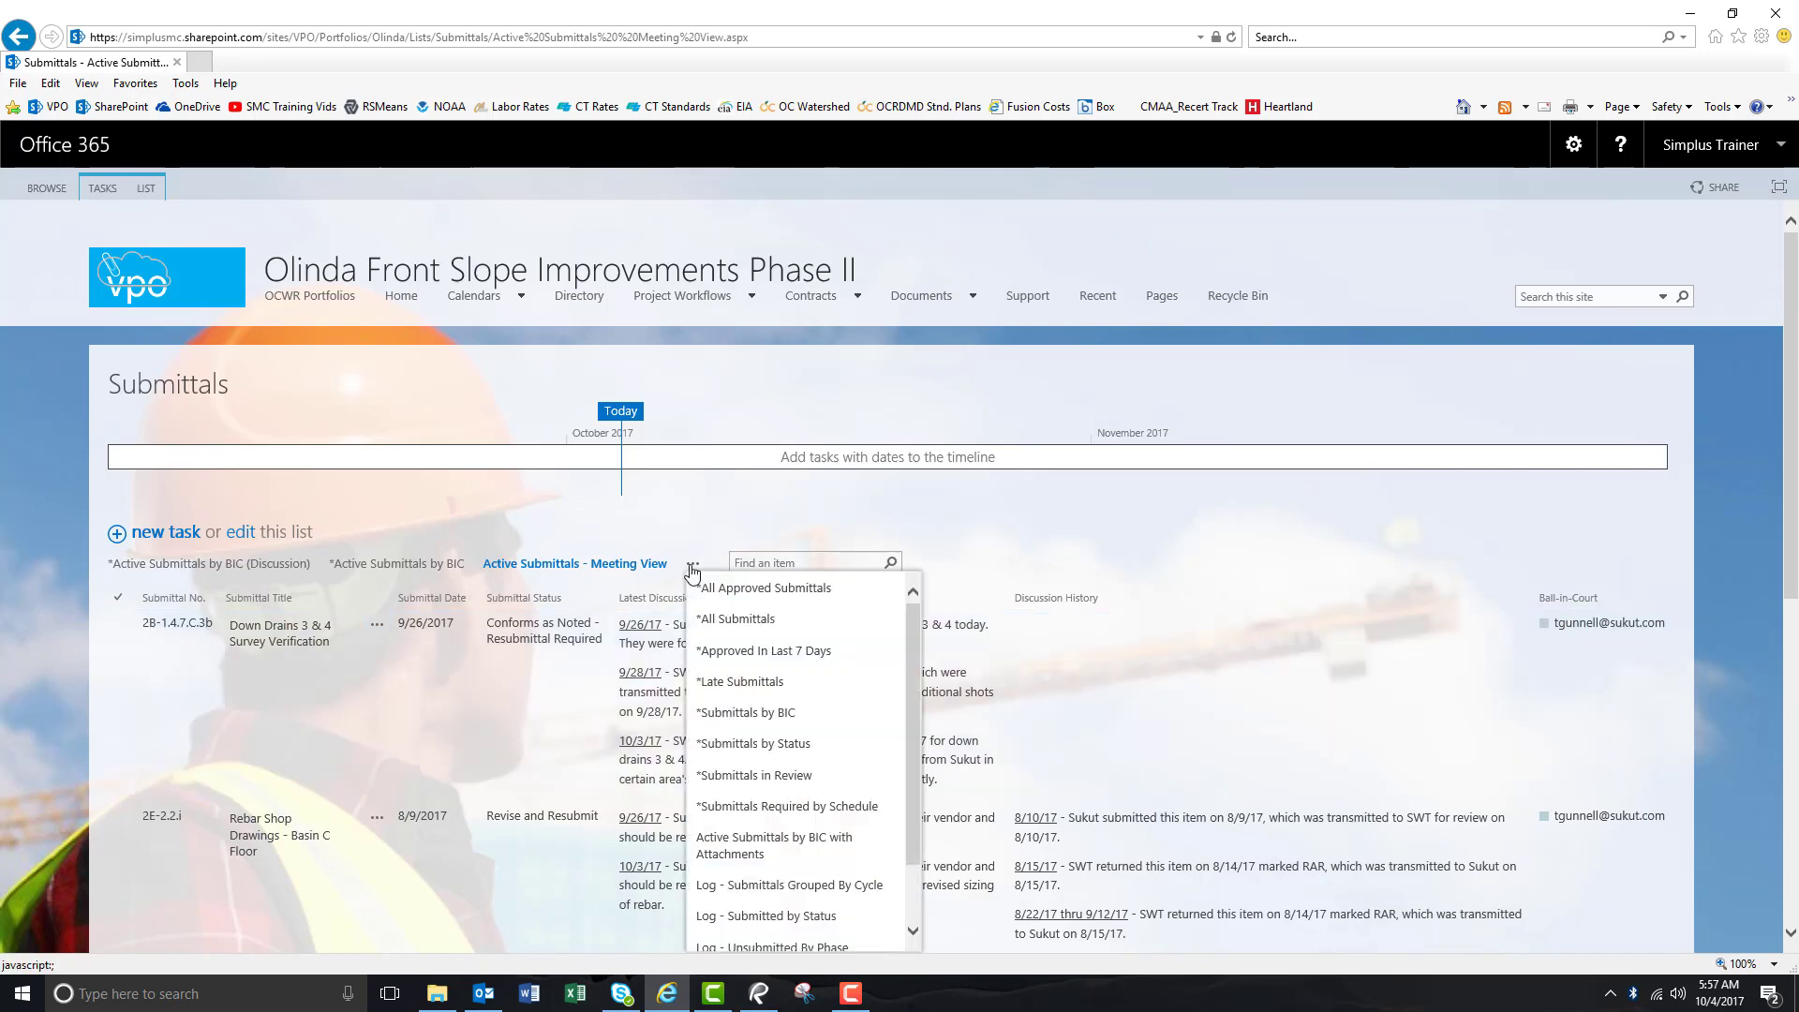
{"action": "mouse_move", "coordinate": [909, 641]}
{"action": "left_mouse_down"}
{"action": "mouse_move", "coordinate": [917, 705]}
{"action": "mouse_move", "coordinate": [910, 637]}
{"action": "left_mouse_up"}
{"action": "left_click", "coordinate": [415, 527]}
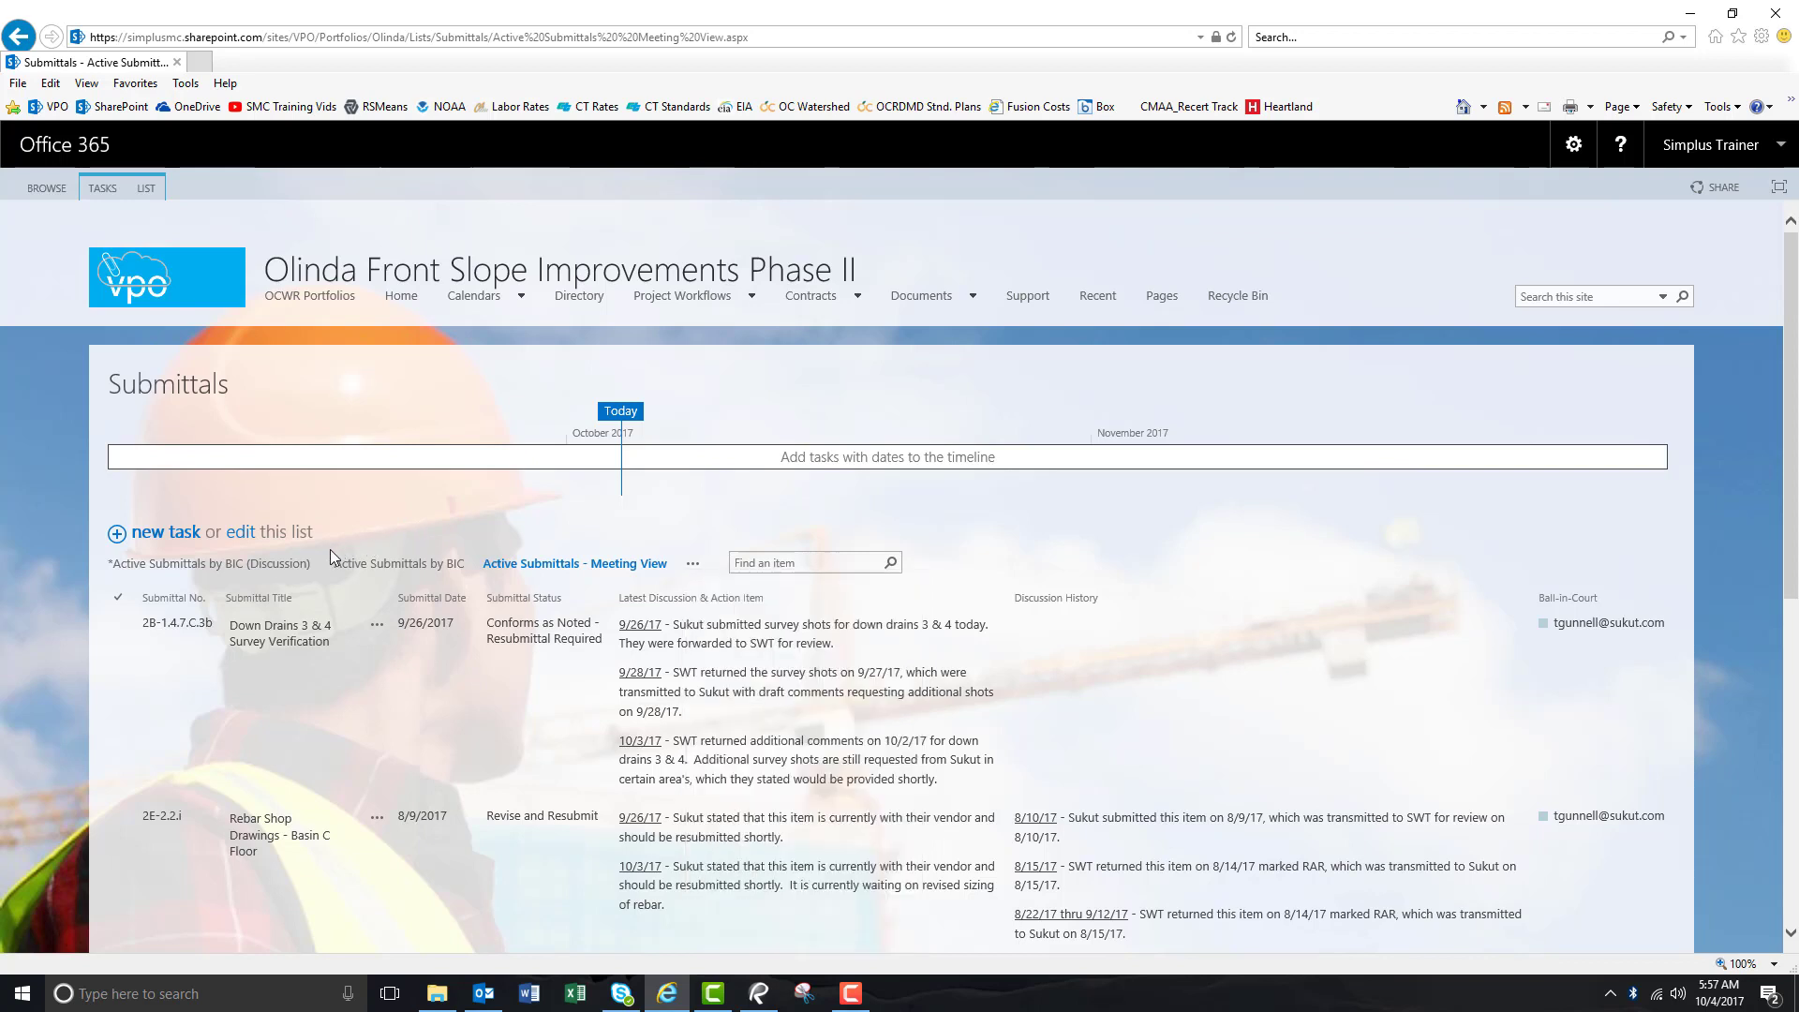
Return to Active Submittals by BIC (Discussion), then switch to the All Submittals view.
{"action": "left_click", "coordinate": [271, 565]}
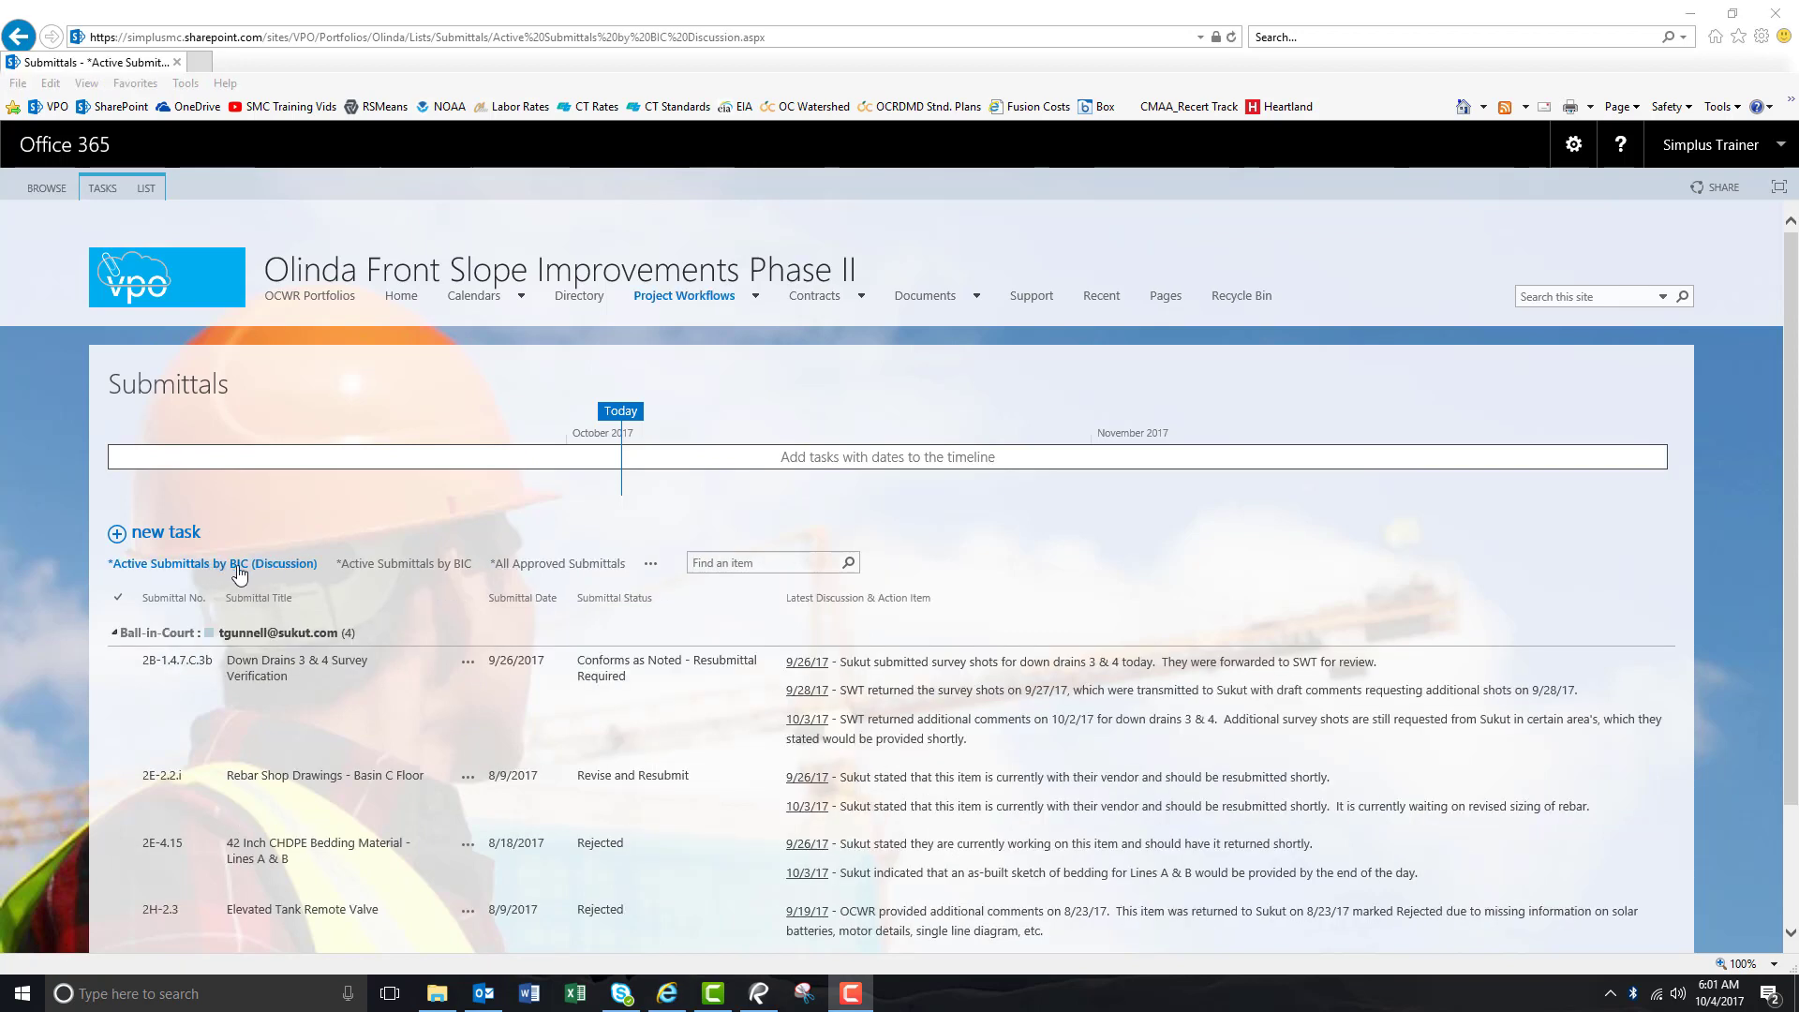
{"action": "left_click", "coordinate": [651, 568]}
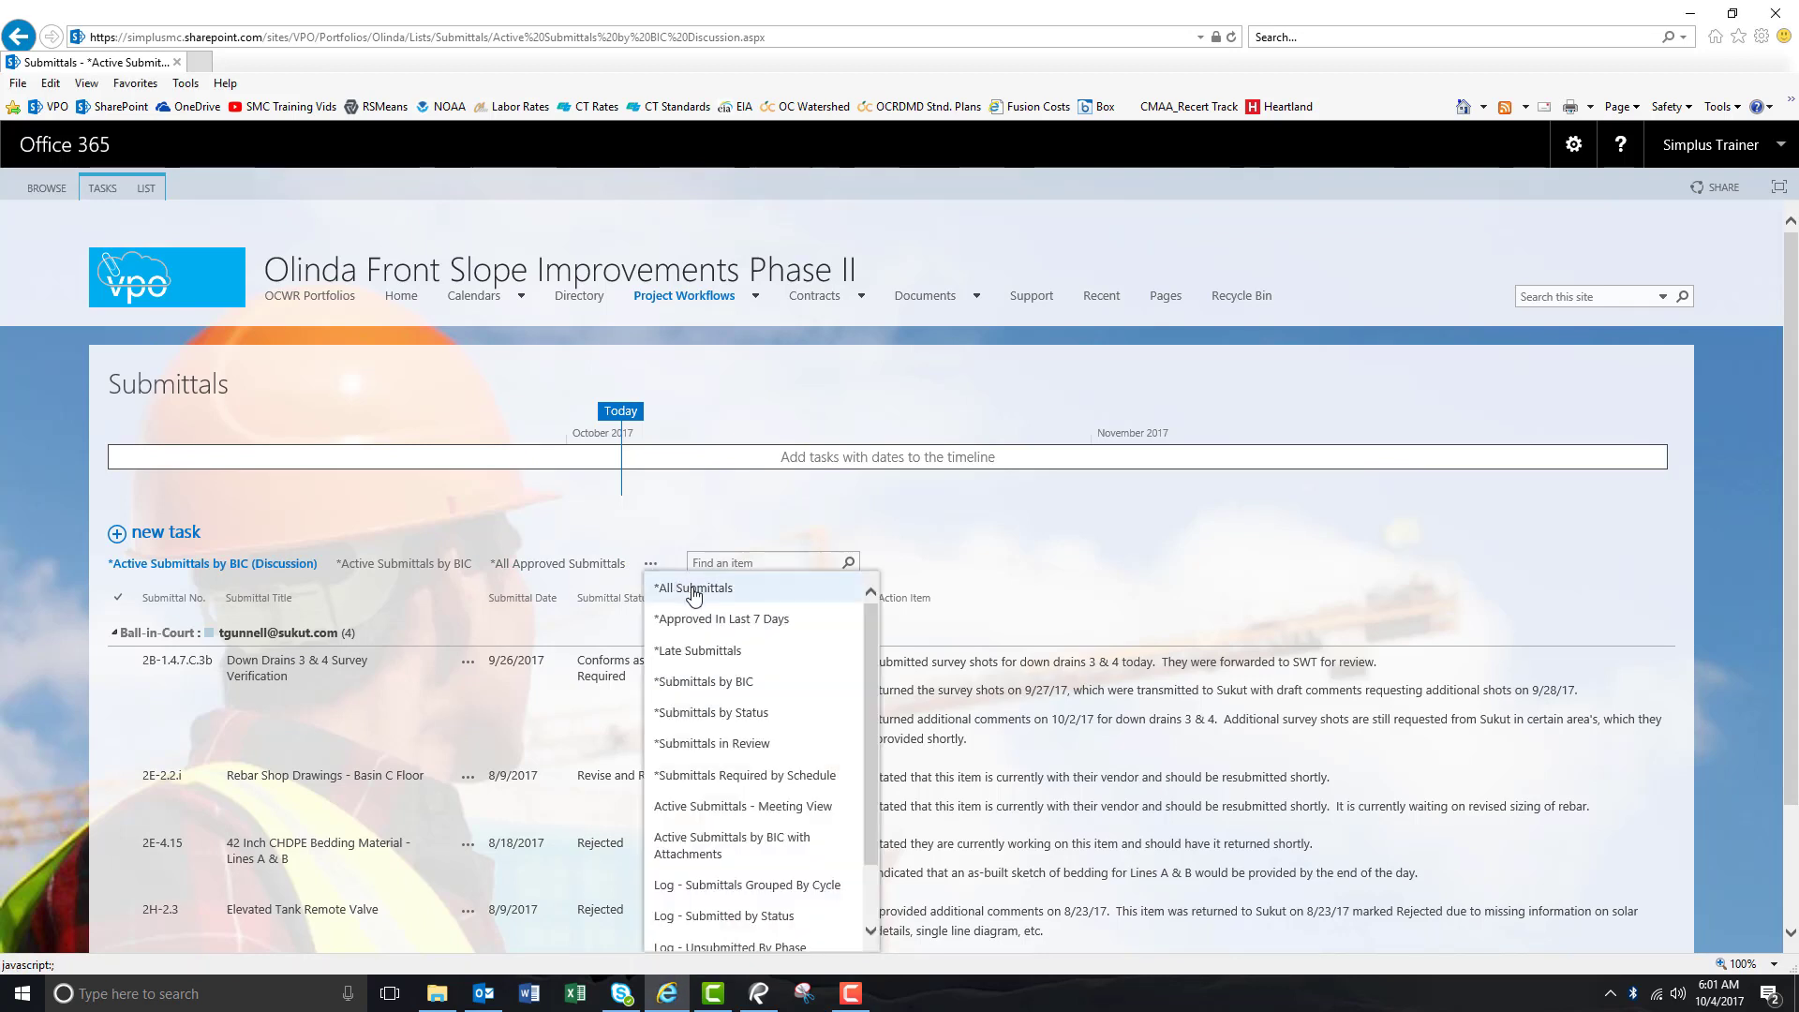
{"action": "left_click", "coordinate": [724, 590]}
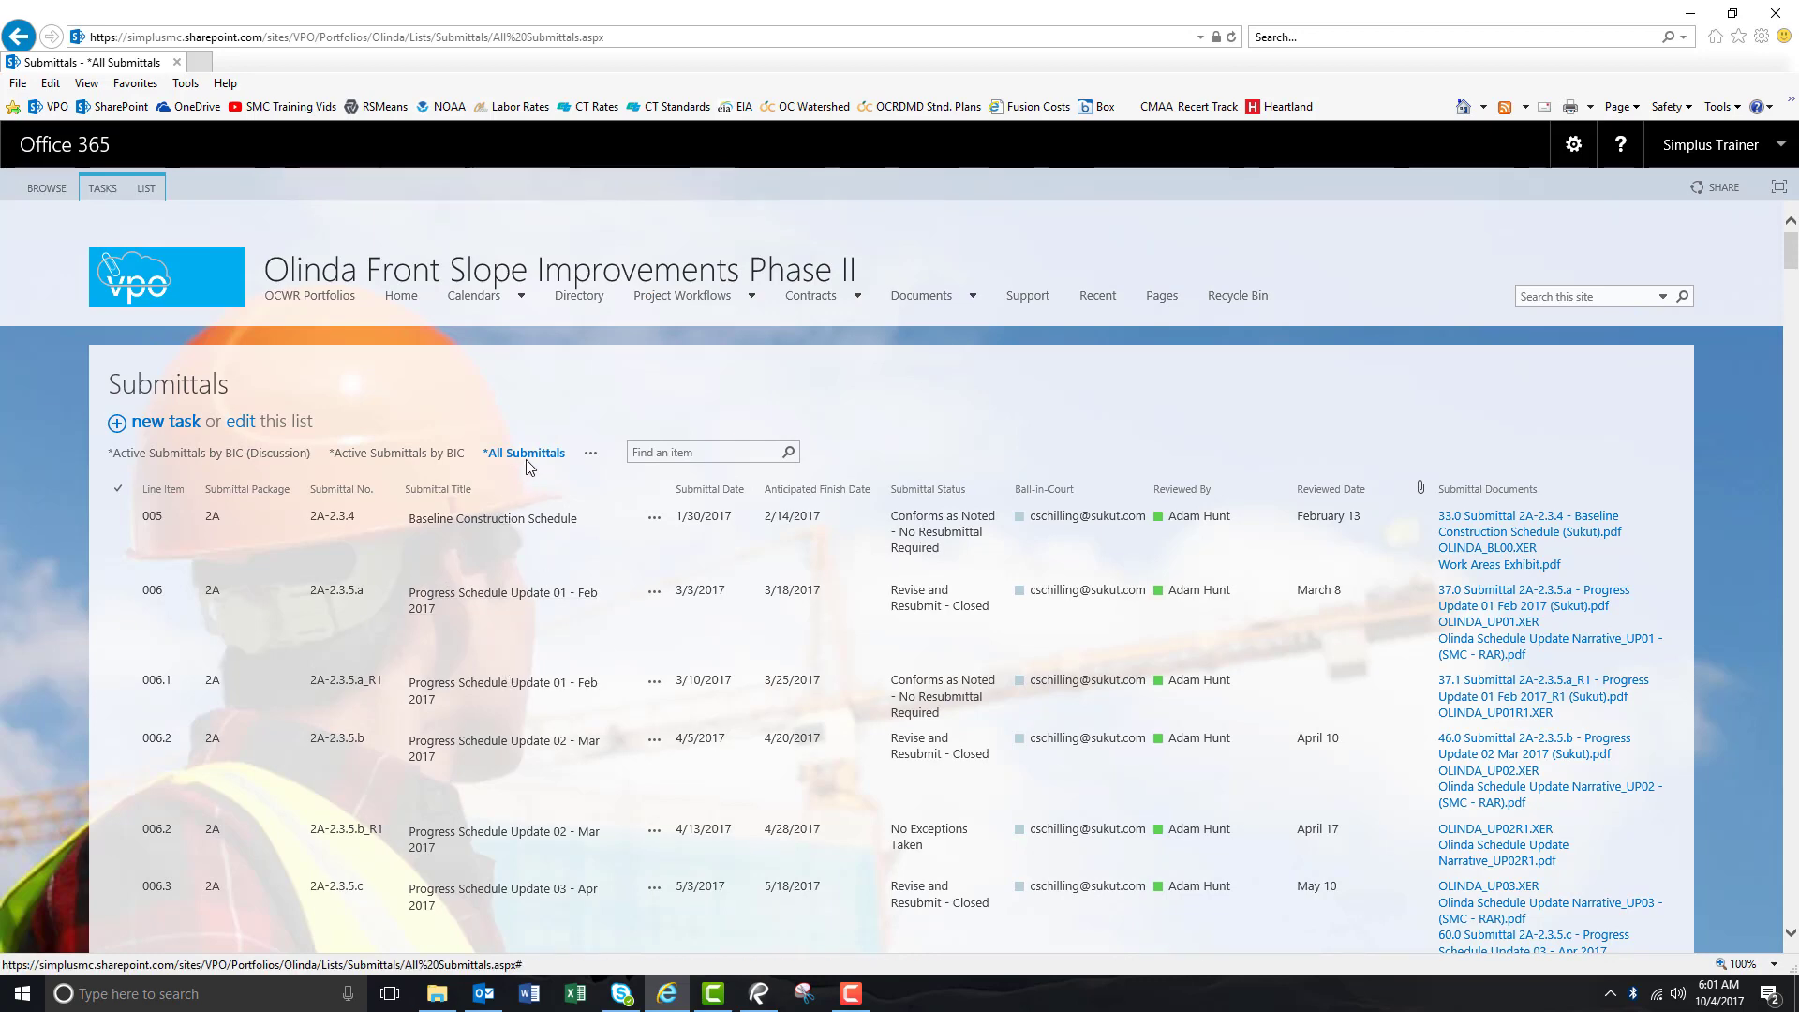
Scroll down to the Valves rows and open the Valves Prod. Data (Training) item.
{"action": "scroll", "coordinate": [425, 807], "scroll_direction": "down", "scroll_amount": 2}
{"action": "scroll", "coordinate": [427, 818], "scroll_direction": "down", "scroll_amount": 8}
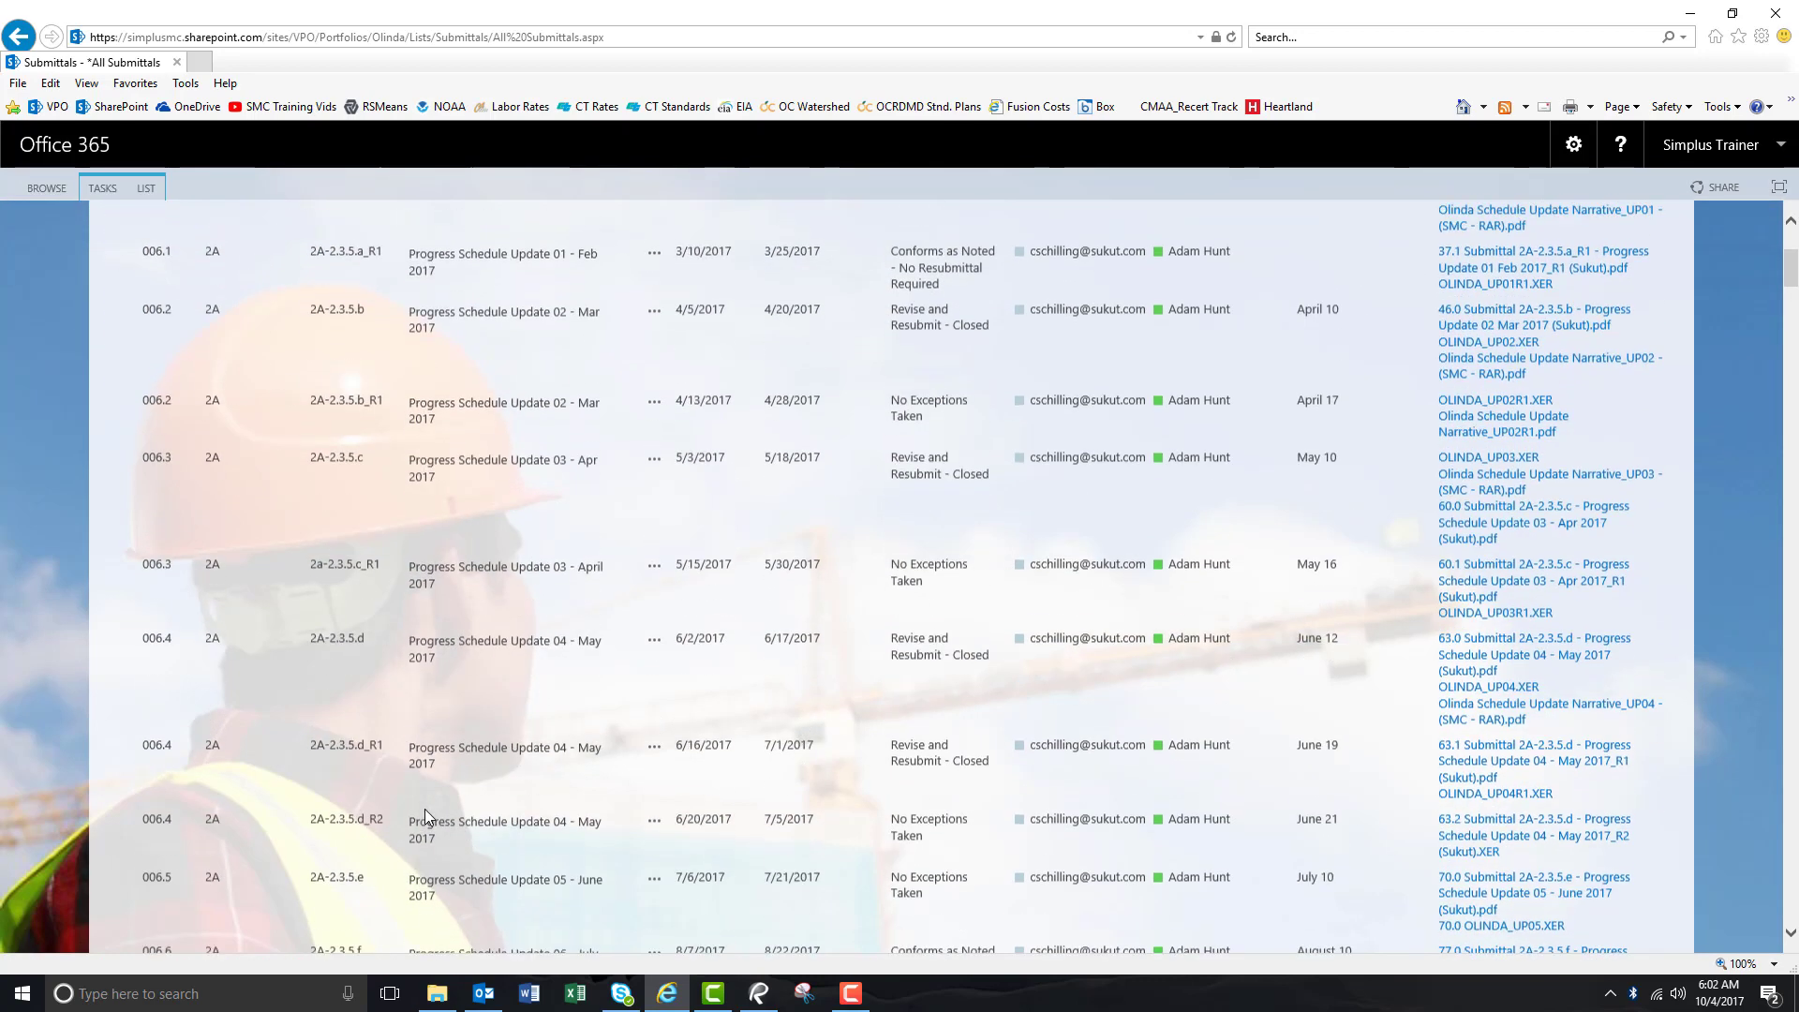
{"action": "scroll", "coordinate": [387, 690], "scroll_direction": "down", "scroll_amount": 15}
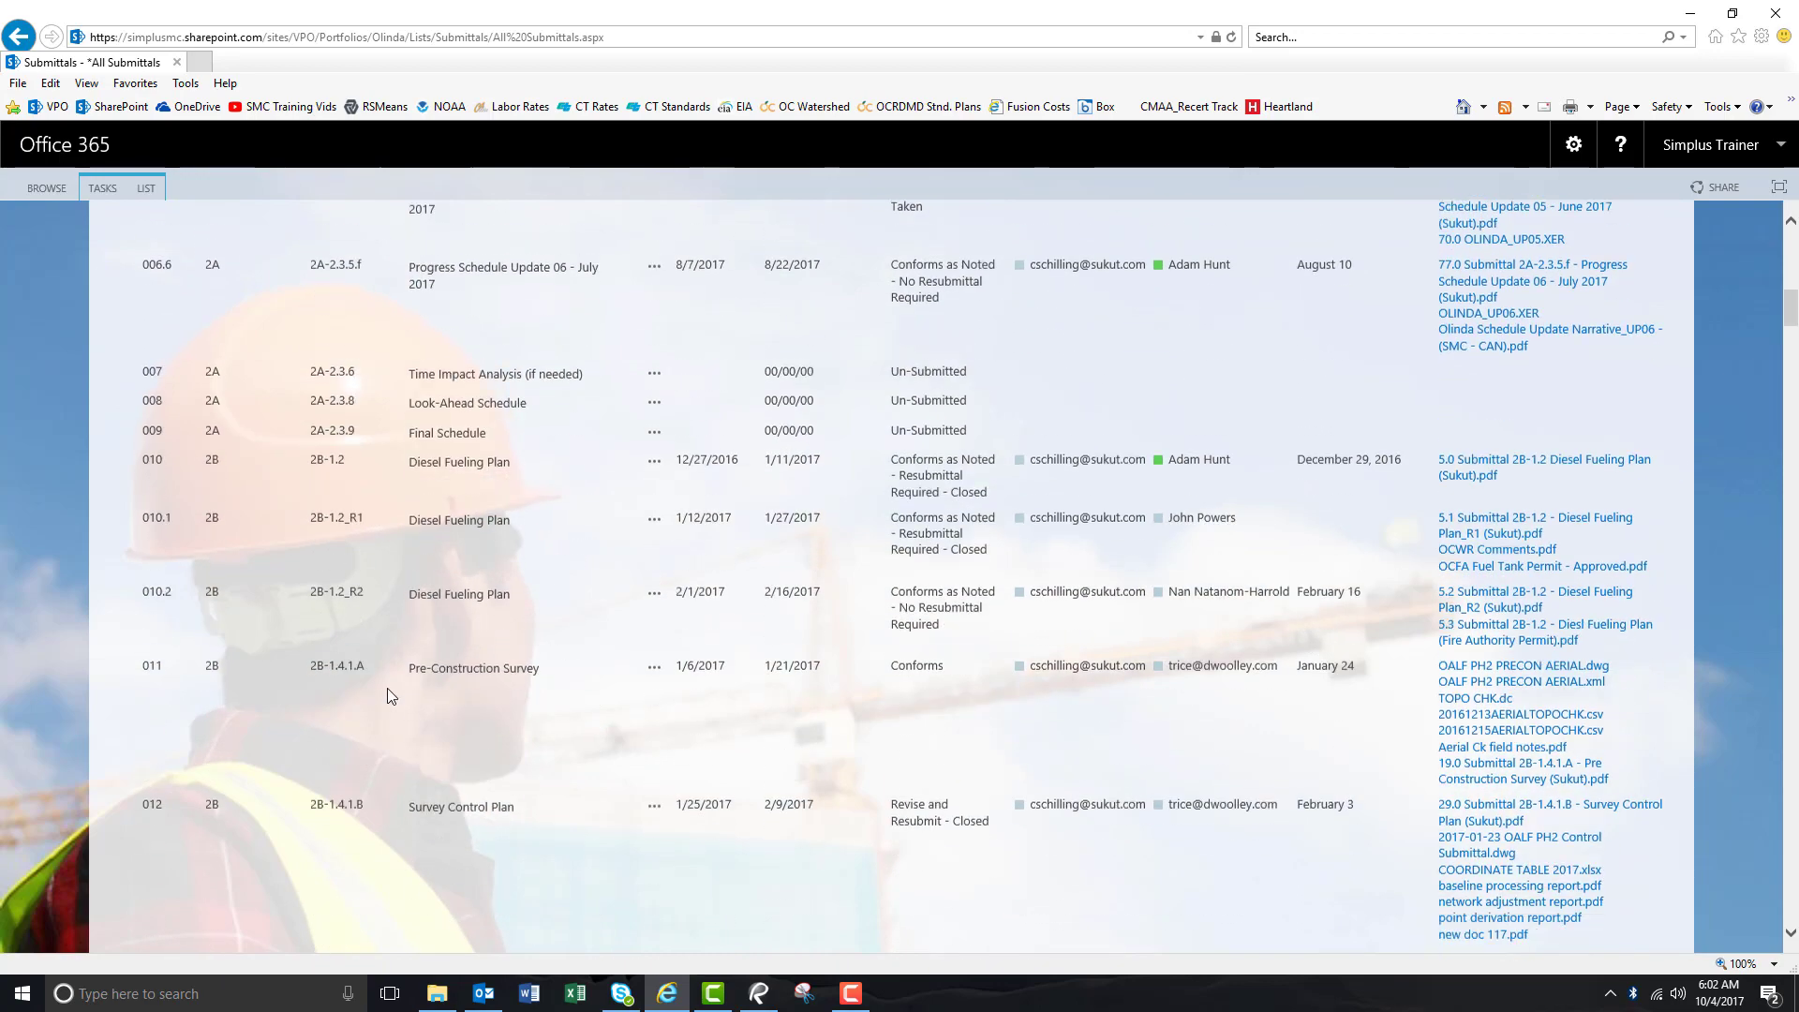
{"action": "scroll", "coordinate": [387, 690], "scroll_direction": "down", "scroll_amount": 10}
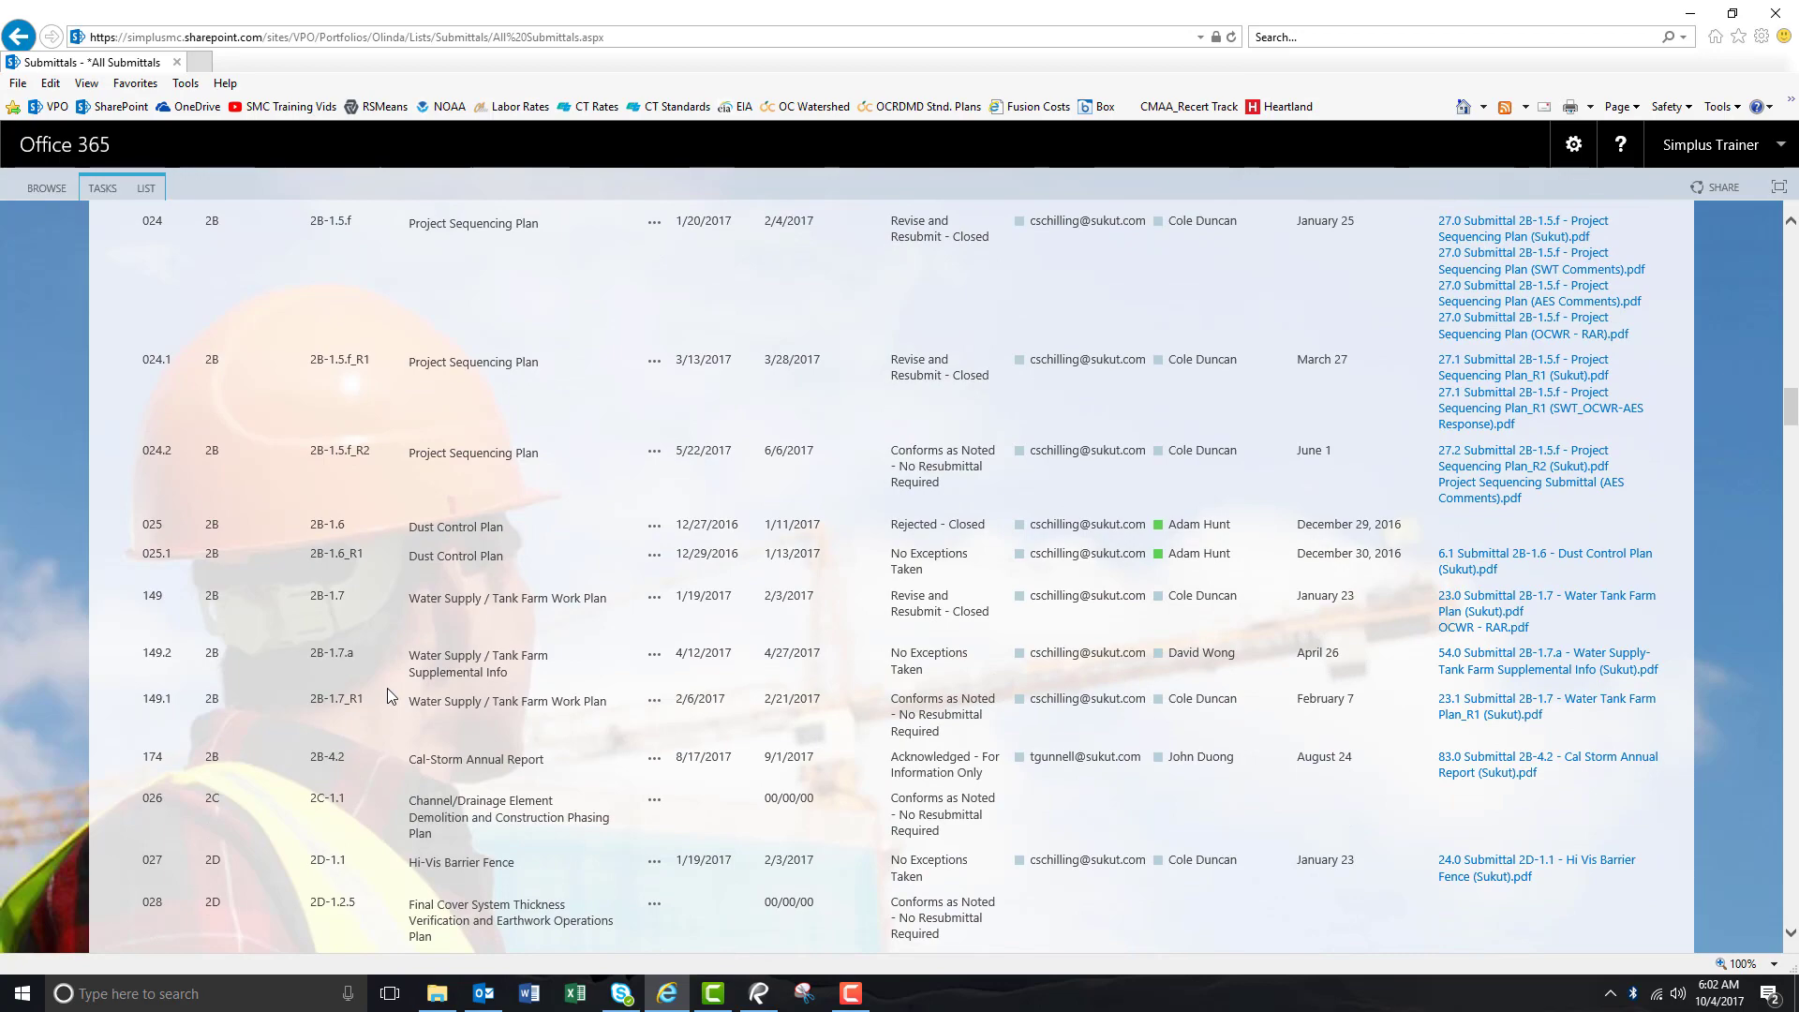
{"action": "scroll", "coordinate": [412, 780], "scroll_direction": "down", "scroll_amount": 5}
{"action": "scroll", "coordinate": [412, 782], "scroll_direction": "down", "scroll_amount": 15}
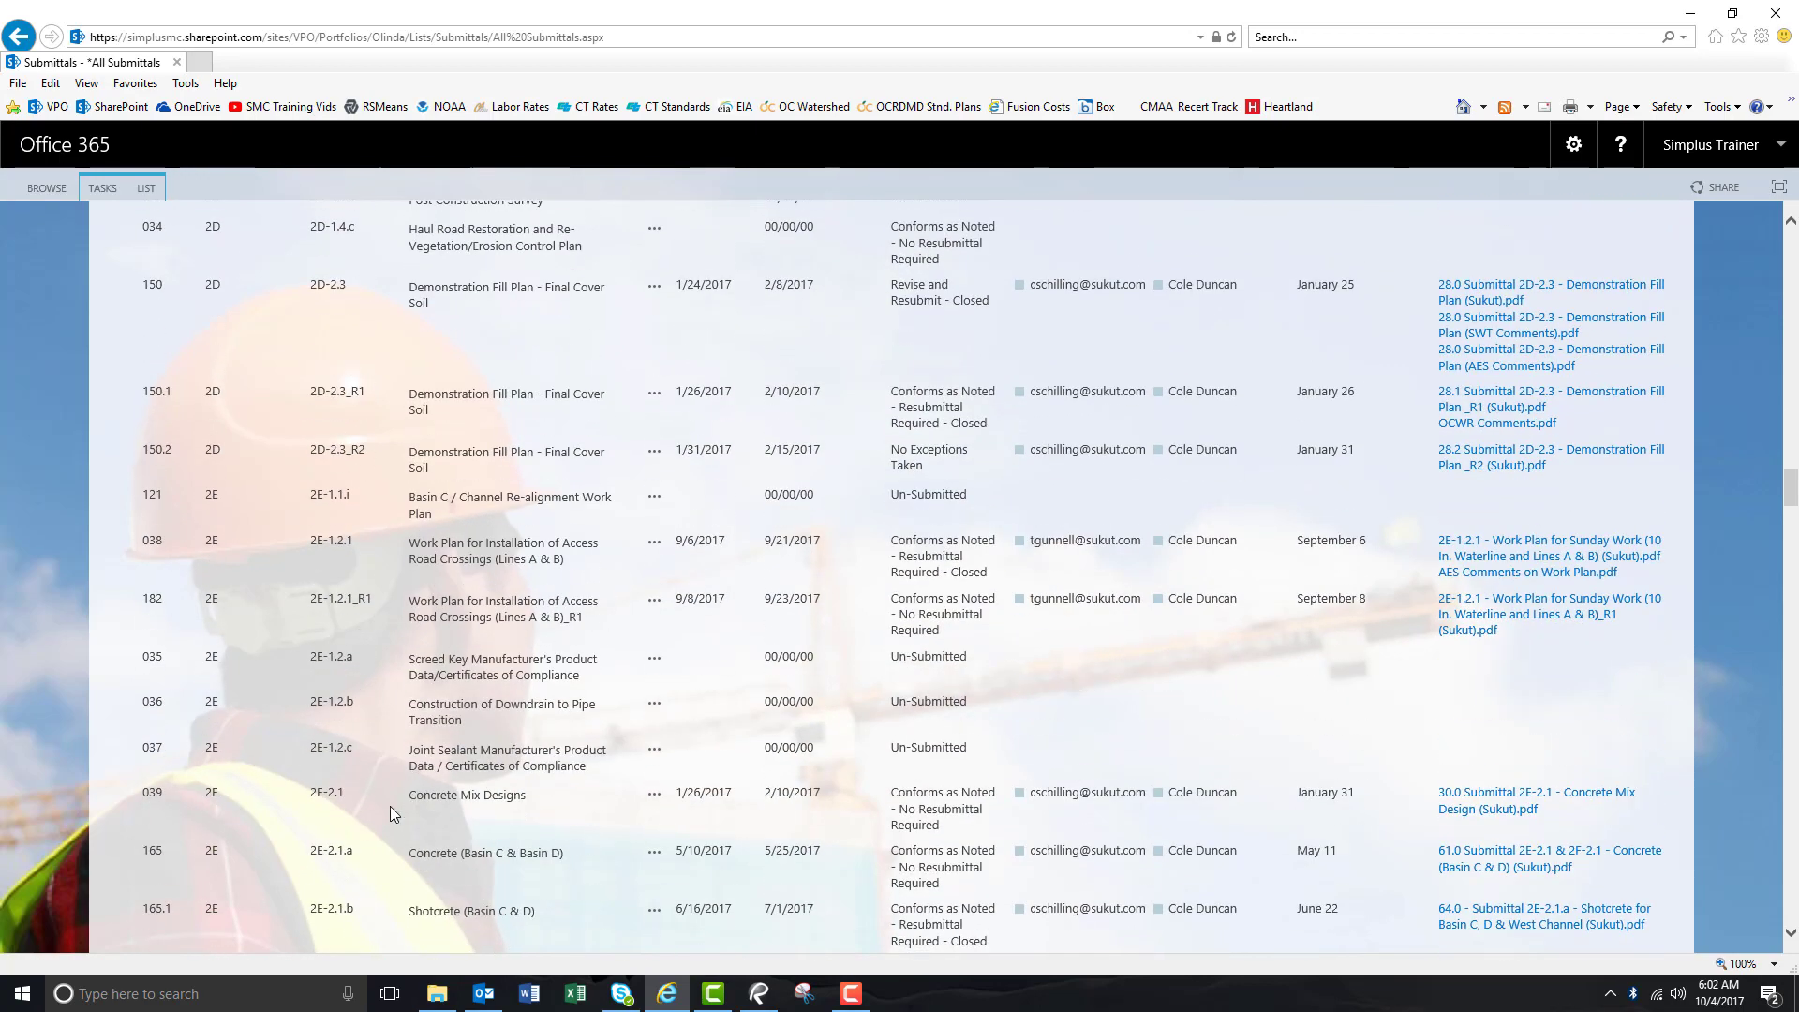
{"action": "scroll", "coordinate": [390, 805], "scroll_direction": "down", "scroll_amount": 15}
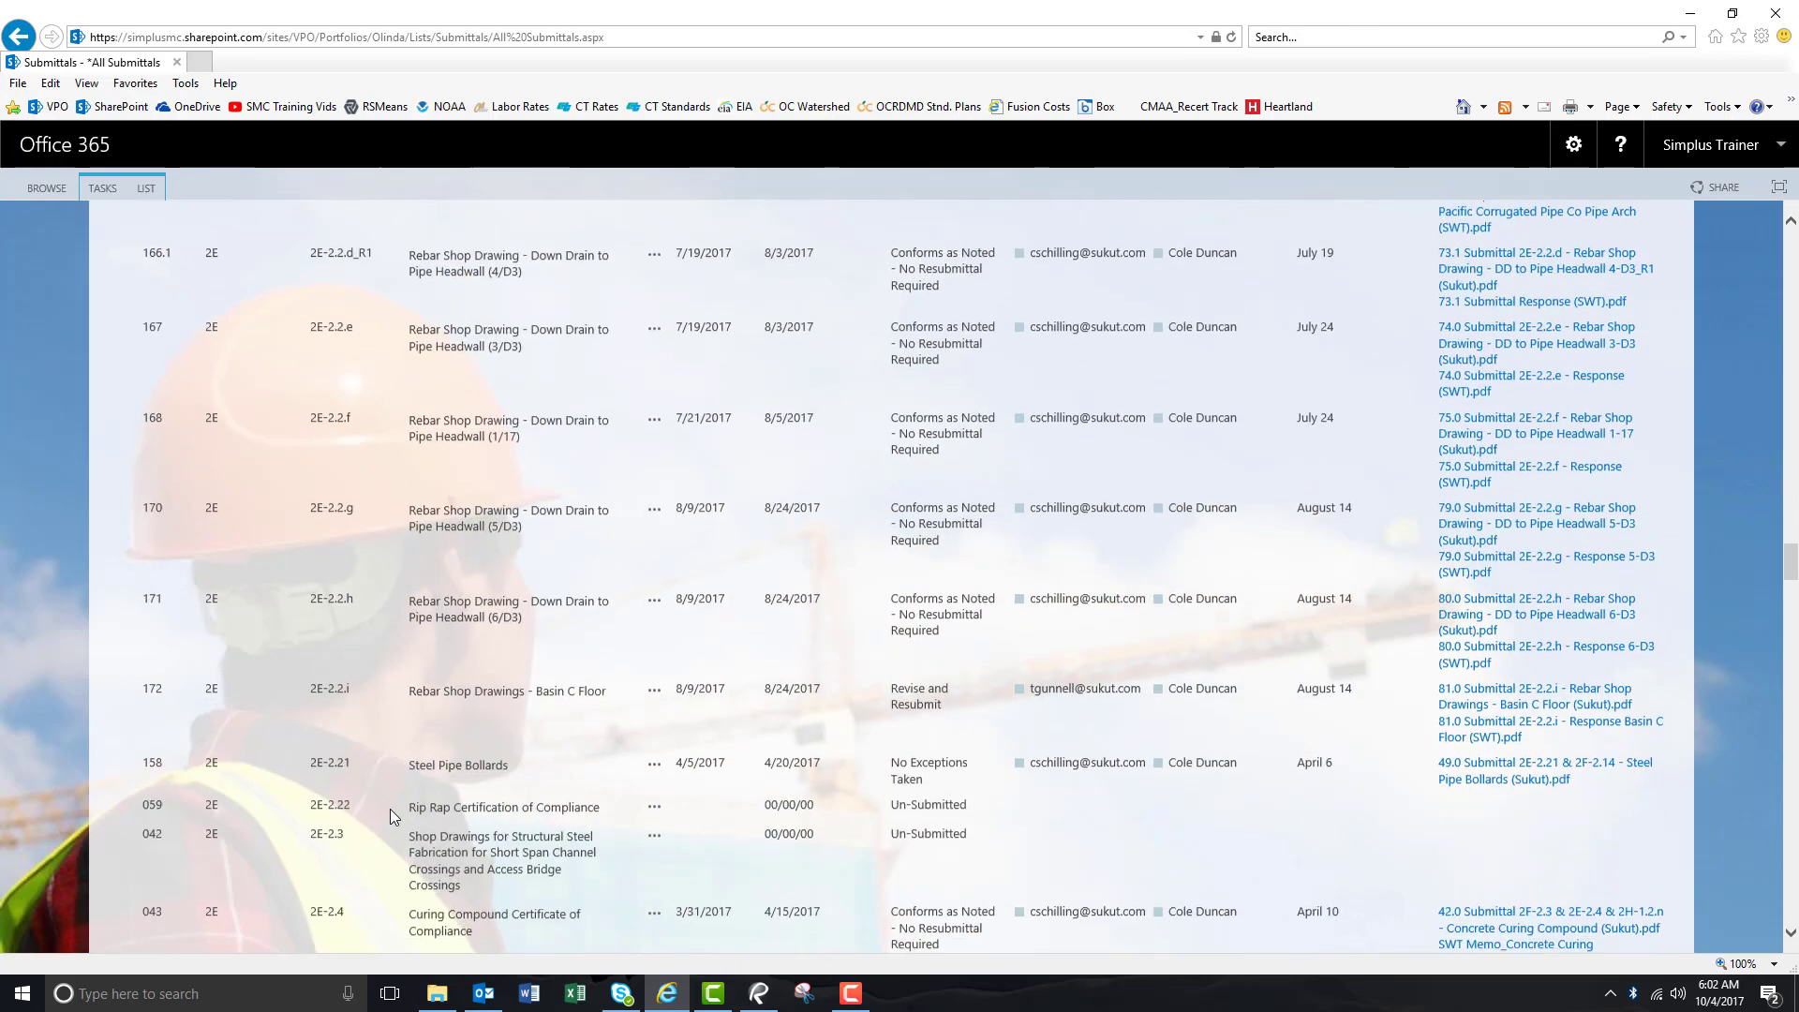
{"action": "scroll", "coordinate": [390, 807], "scroll_direction": "down", "scroll_amount": 12}
{"action": "scroll", "coordinate": [390, 808], "scroll_direction": "down", "scroll_amount": 20}
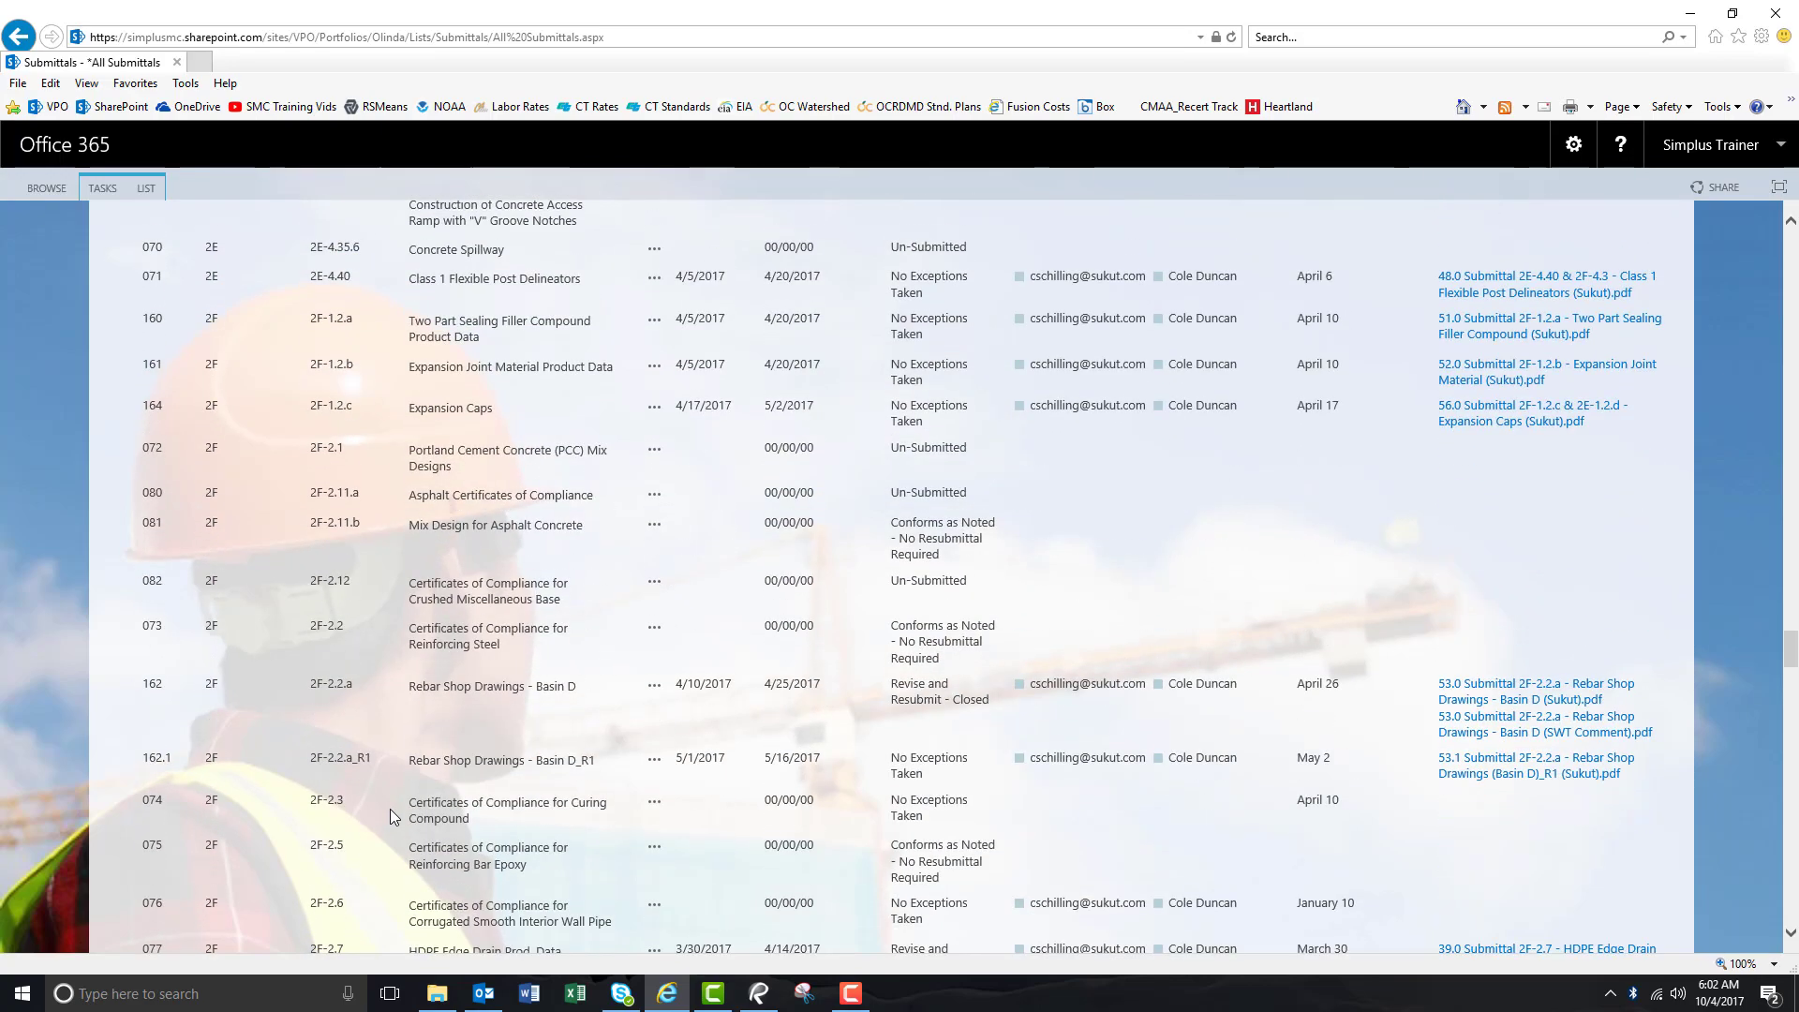
{"action": "scroll", "coordinate": [391, 812], "scroll_direction": "down", "scroll_amount": 5}
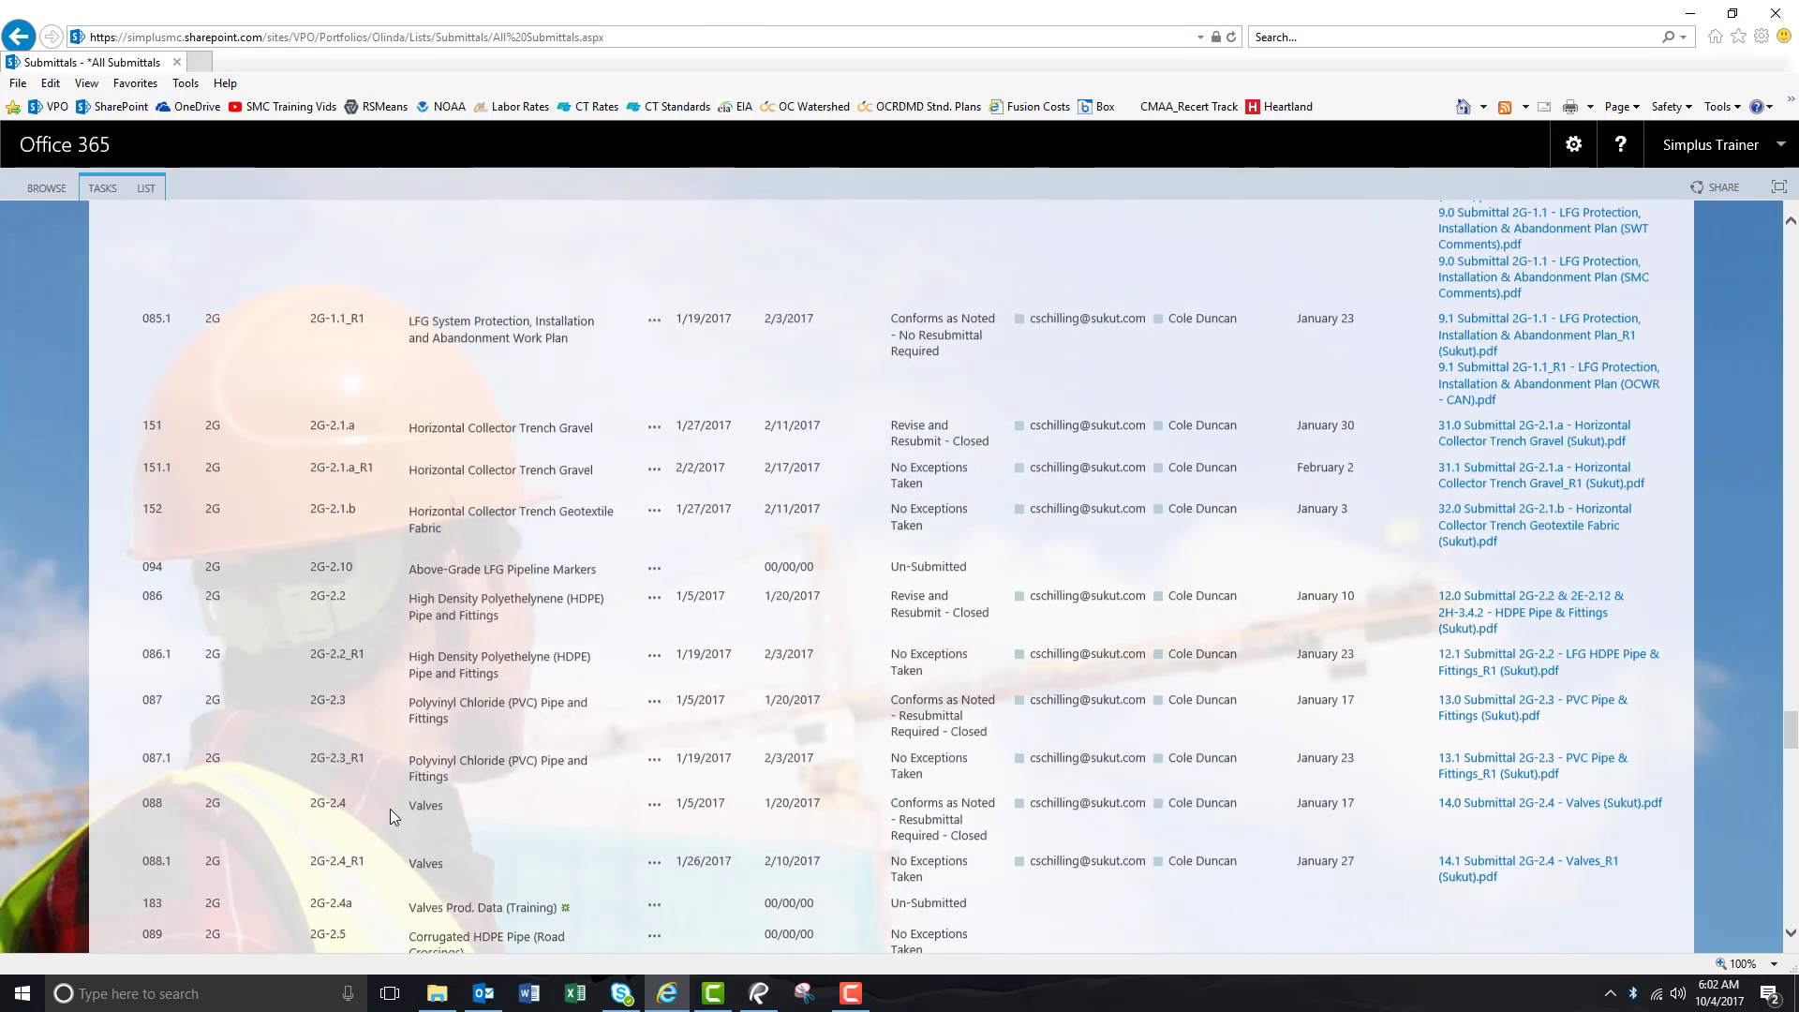
{"action": "scroll", "coordinate": [389, 808], "scroll_direction": "down", "scroll_amount": 3}
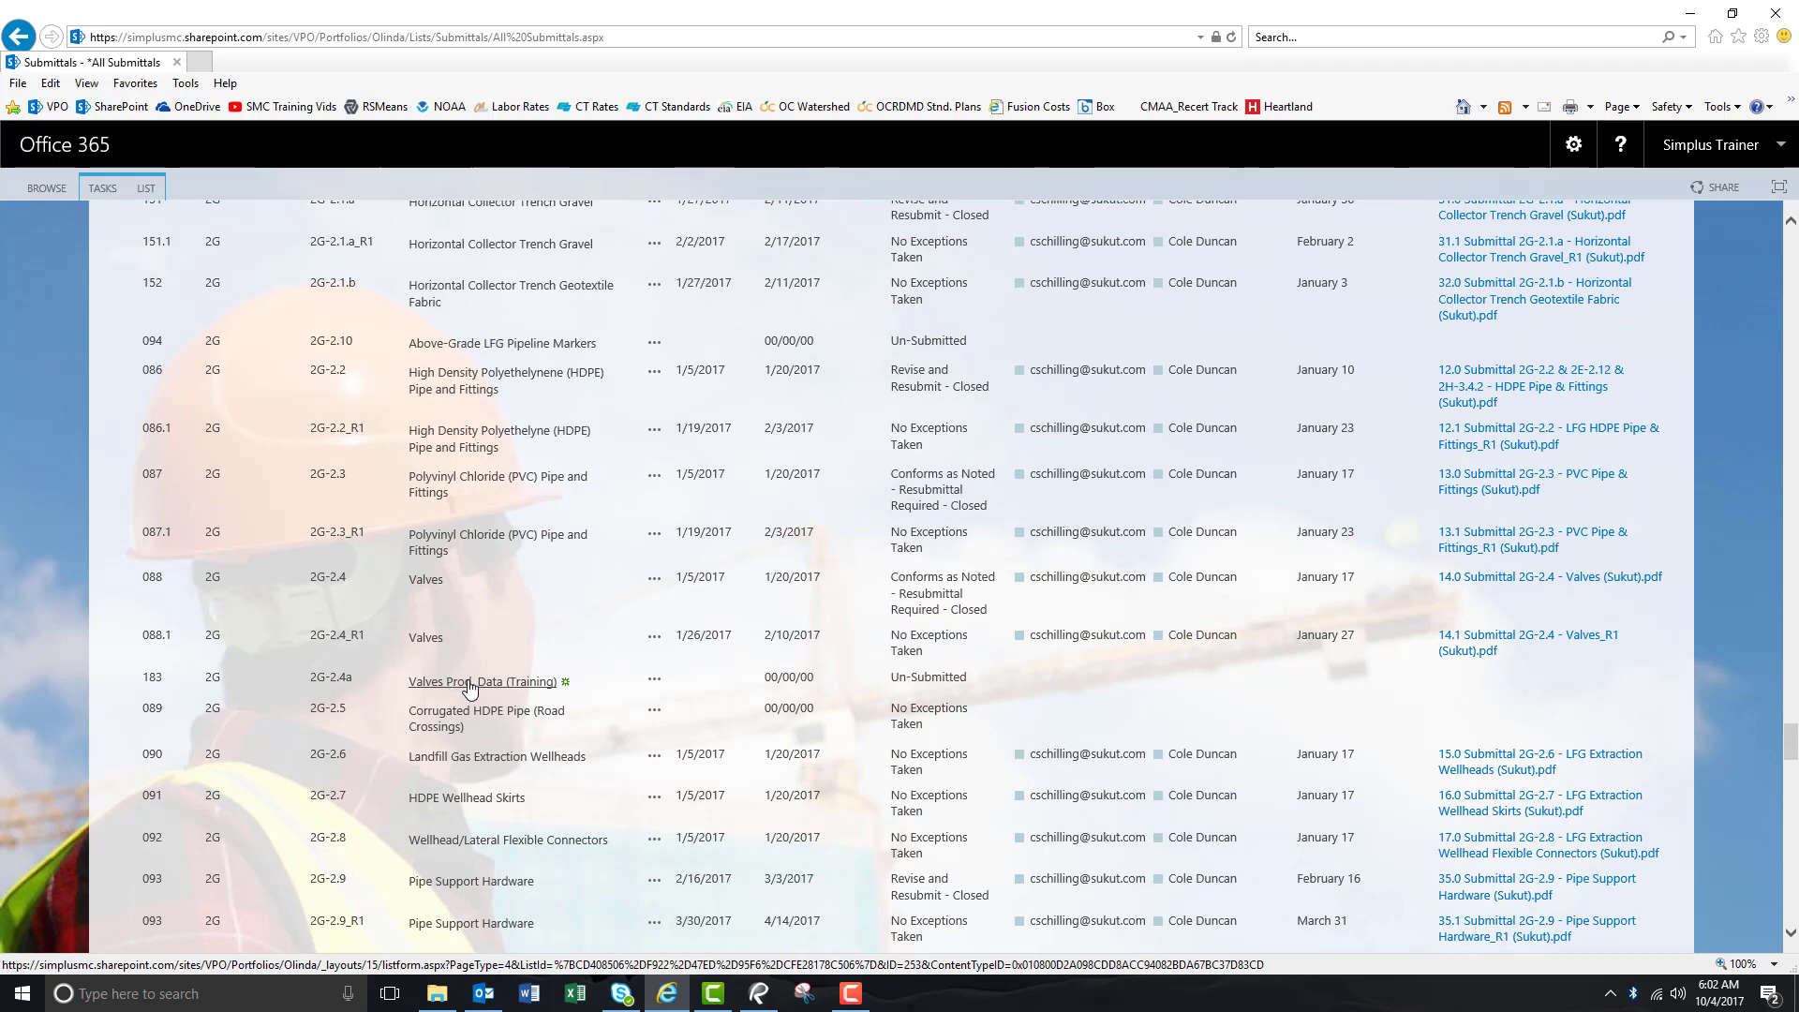
{"action": "left_click", "coordinate": [464, 683]}
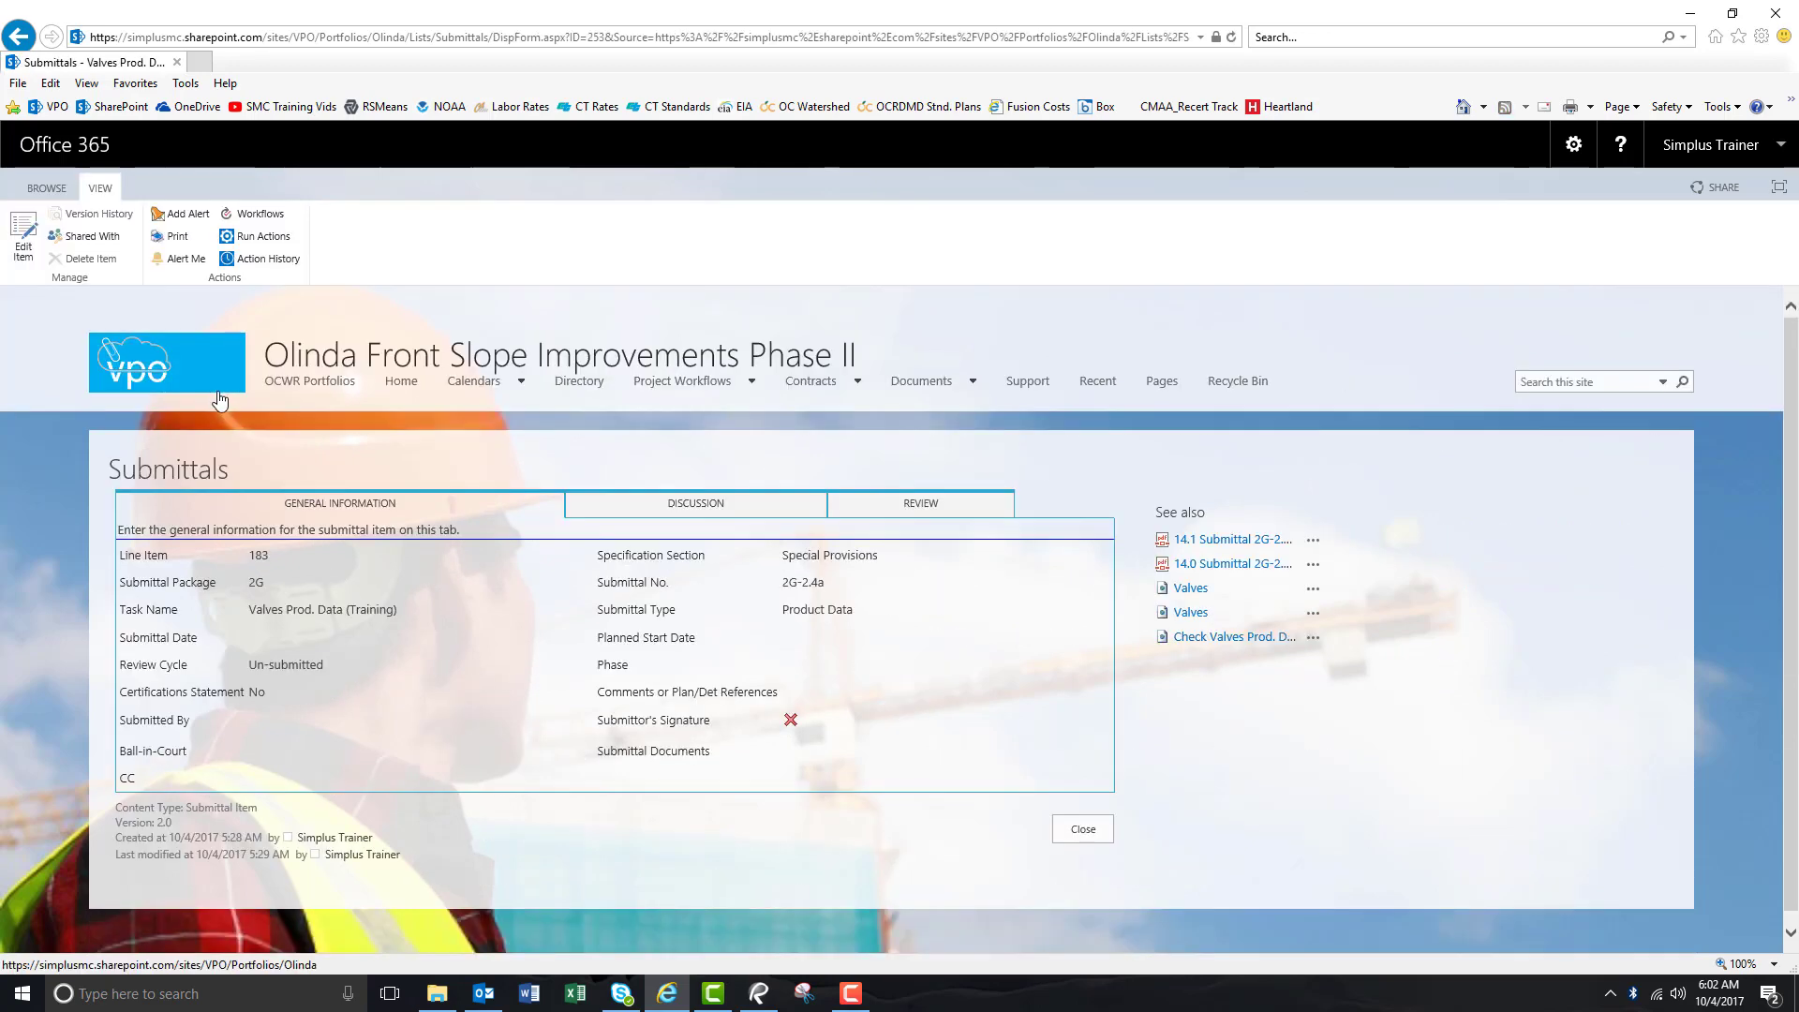
Put the Valves Prod. Data (Training) item into edit mode via Edit Item.
{"action": "left_click", "coordinate": [31, 249]}
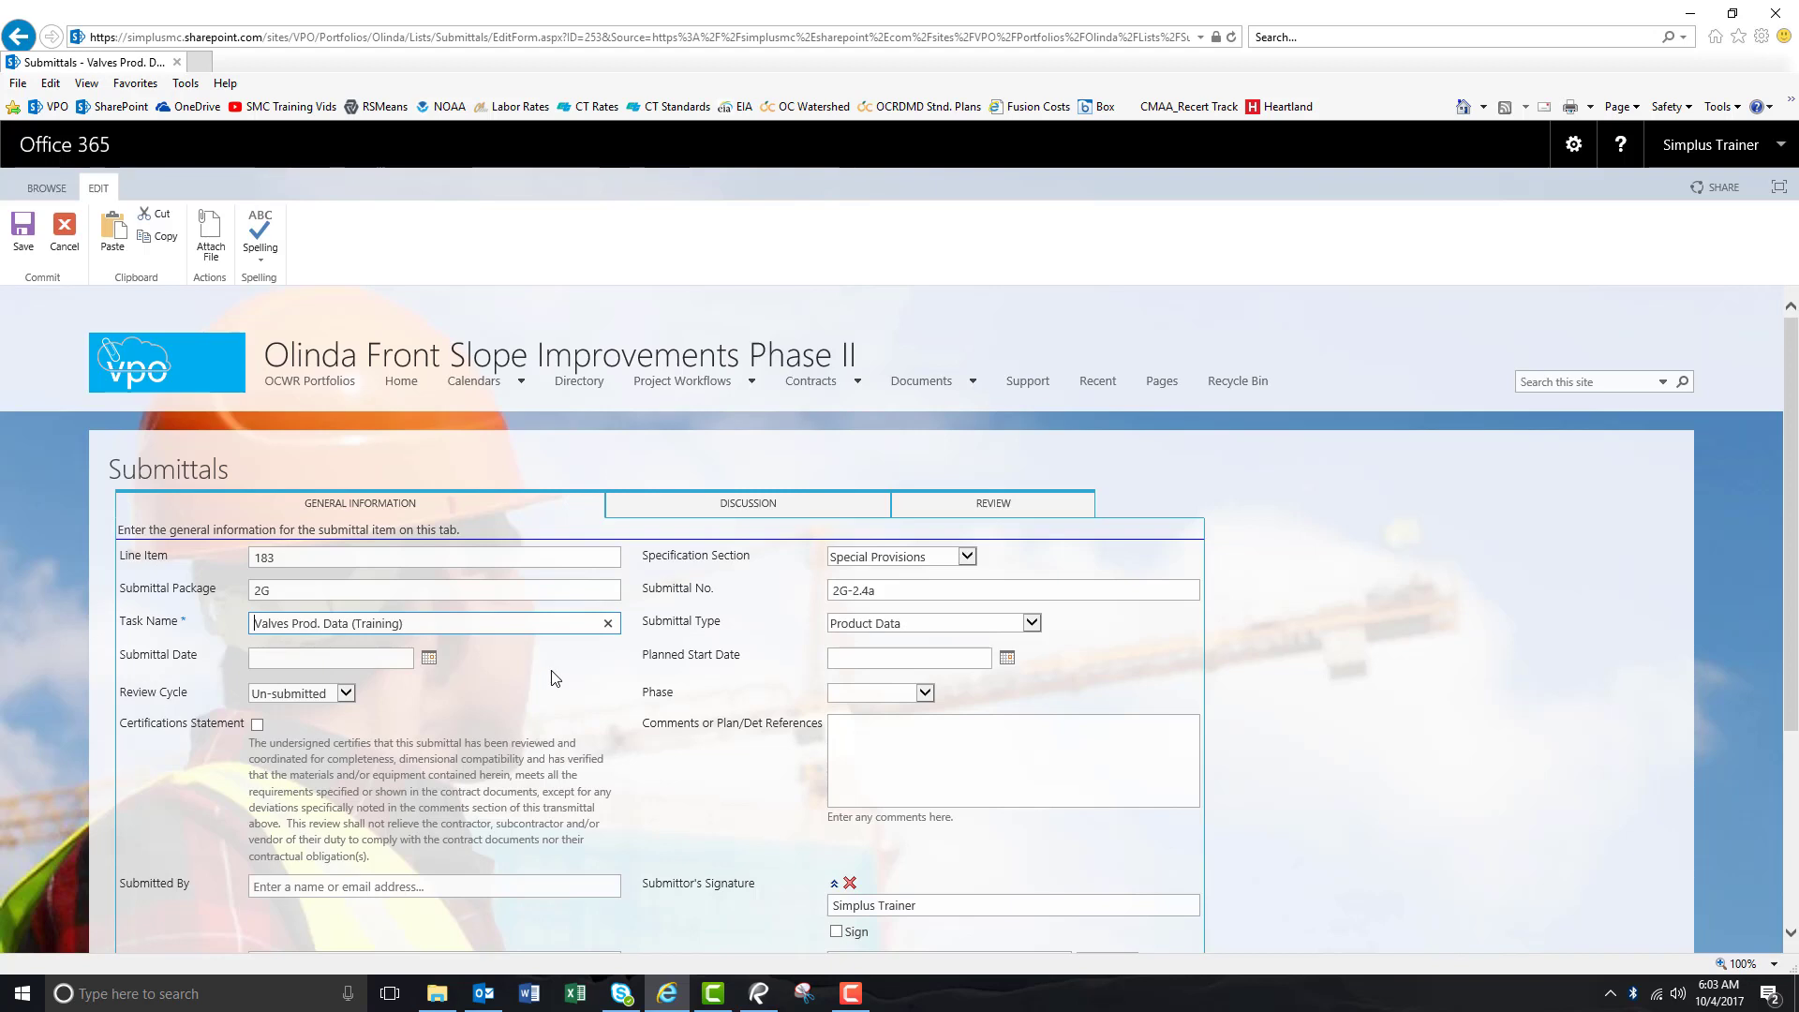
Pick Submittal Date 10/4/2017, Planned Start Date 10/25/2017, and Initial Submittal as Review Cycle.
{"action": "left_click", "coordinate": [429, 658]}
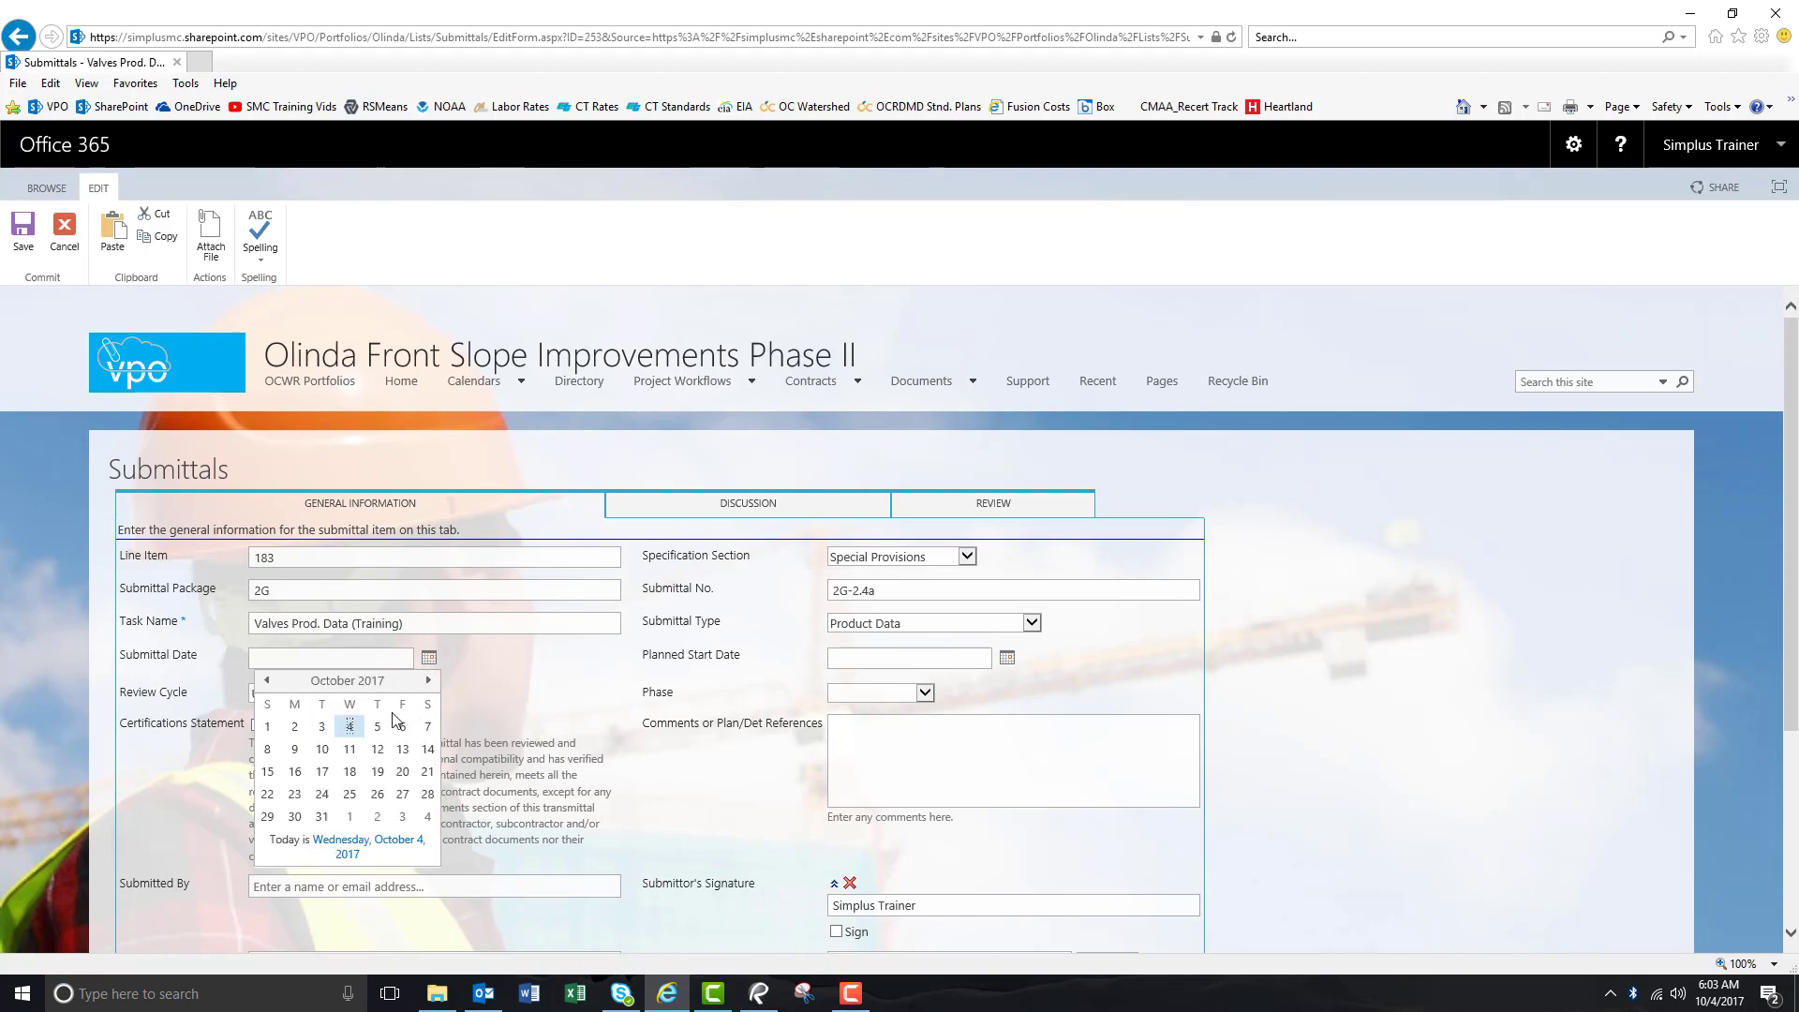
{"action": "left_click", "coordinate": [350, 729]}
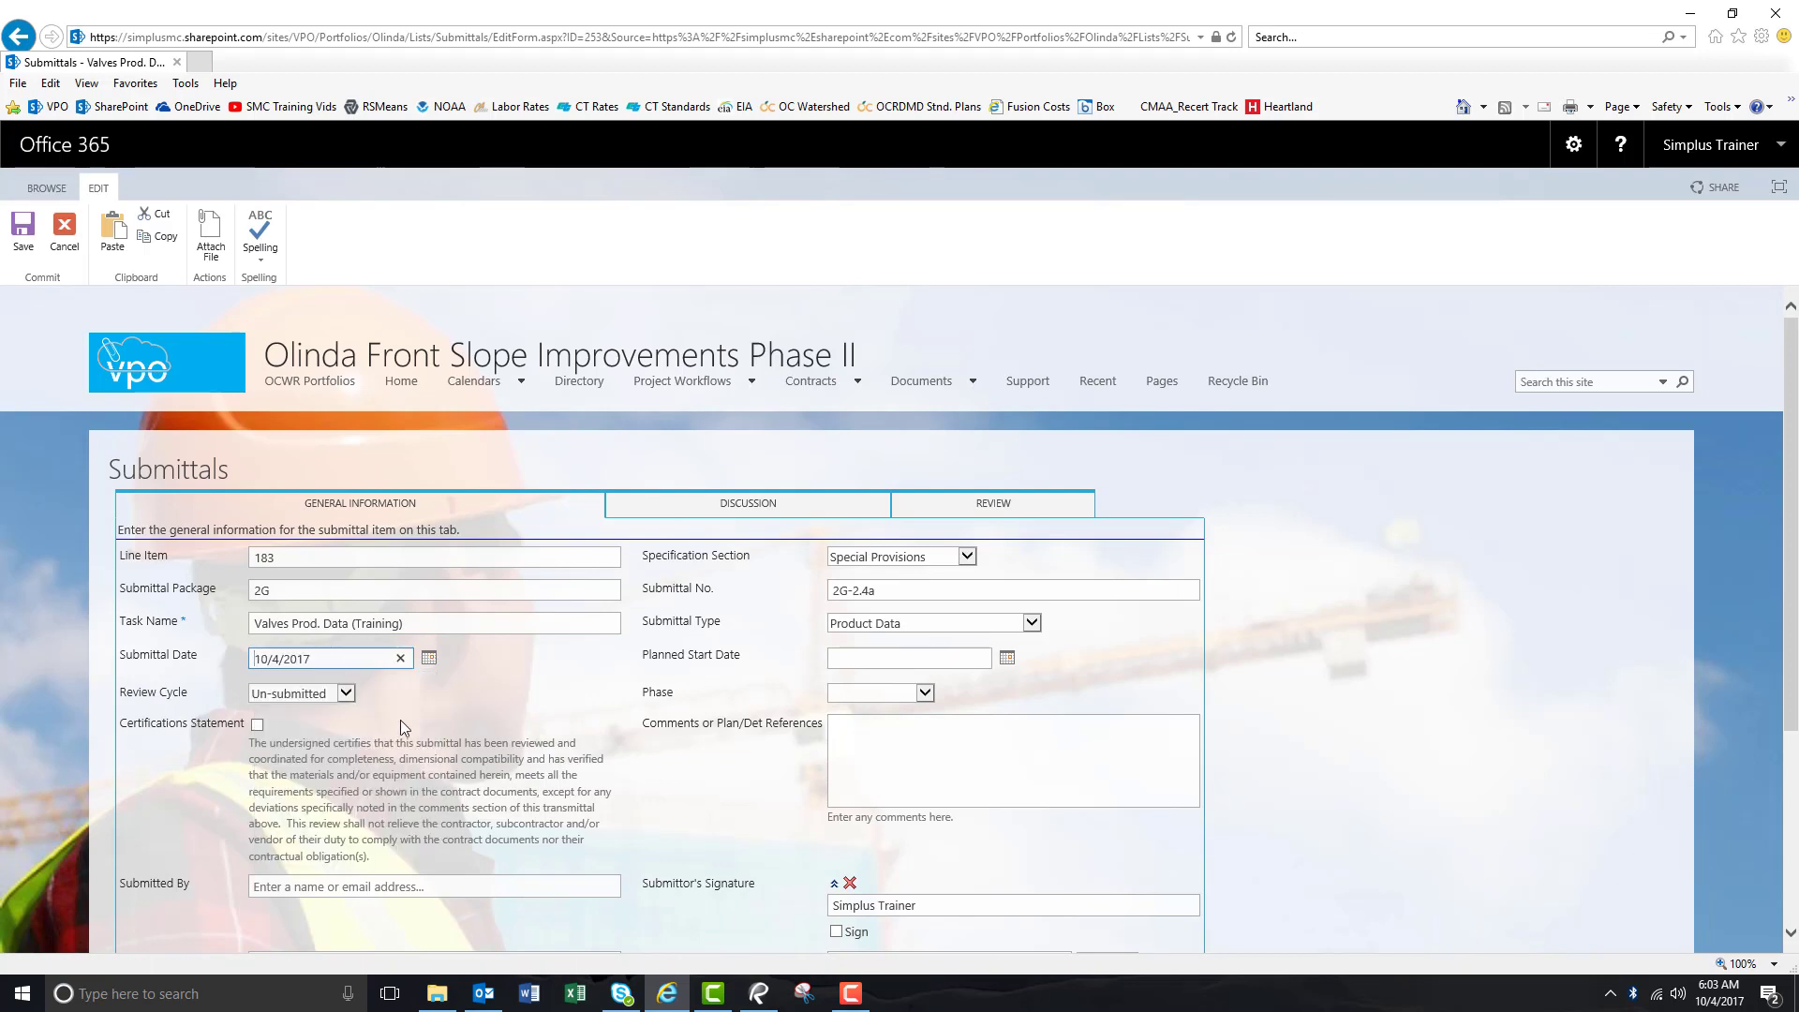
{"action": "left_click", "coordinate": [1007, 658]}
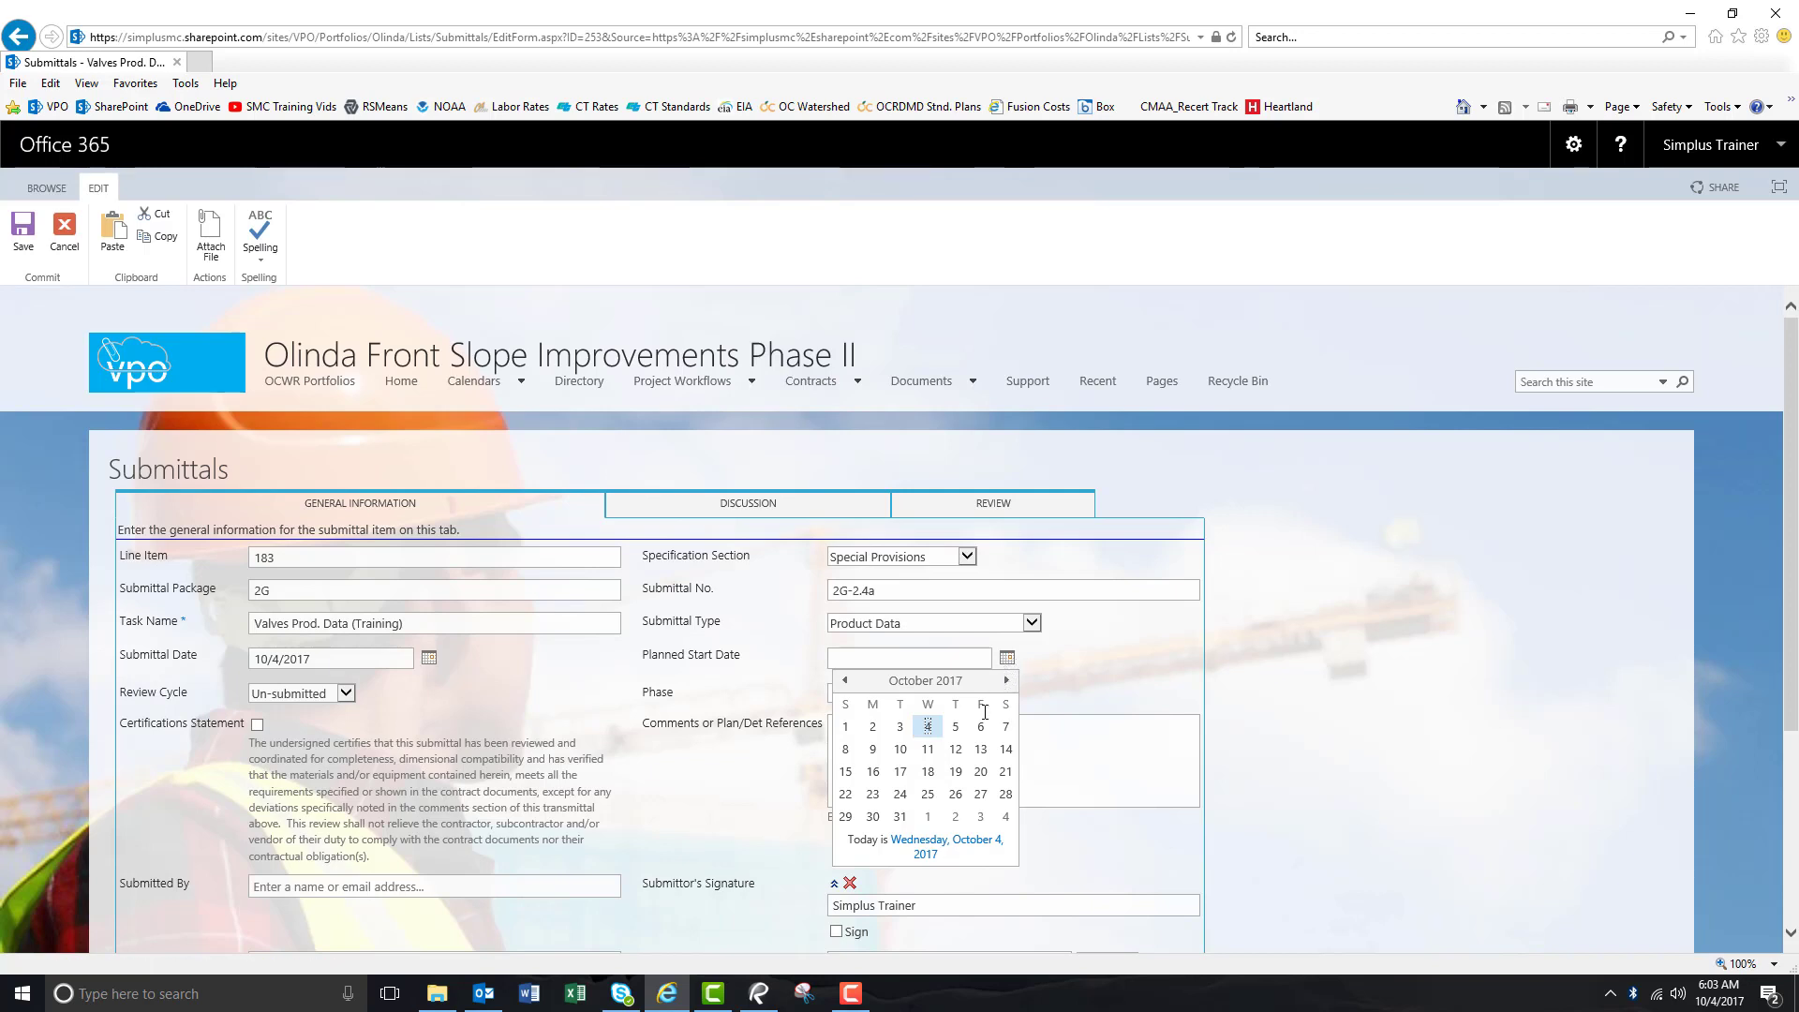
{"action": "left_click", "coordinate": [929, 795]}
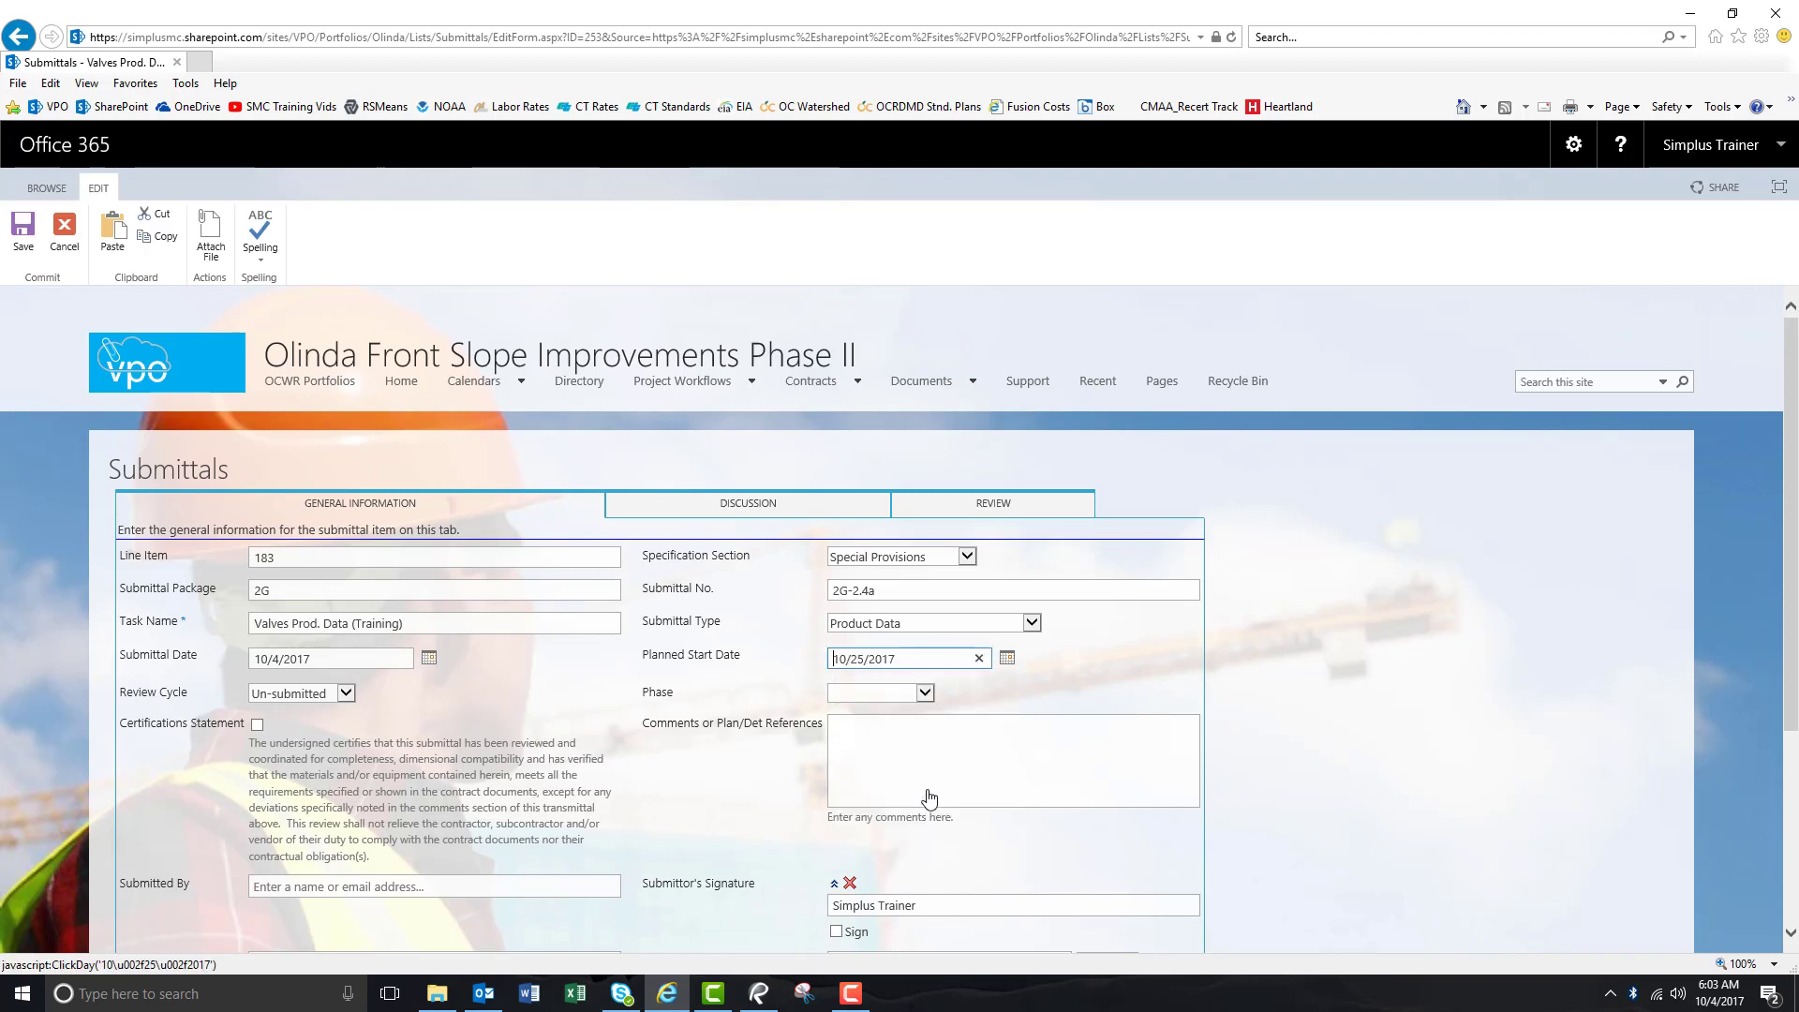
{"action": "left_click", "coordinate": [346, 695]}
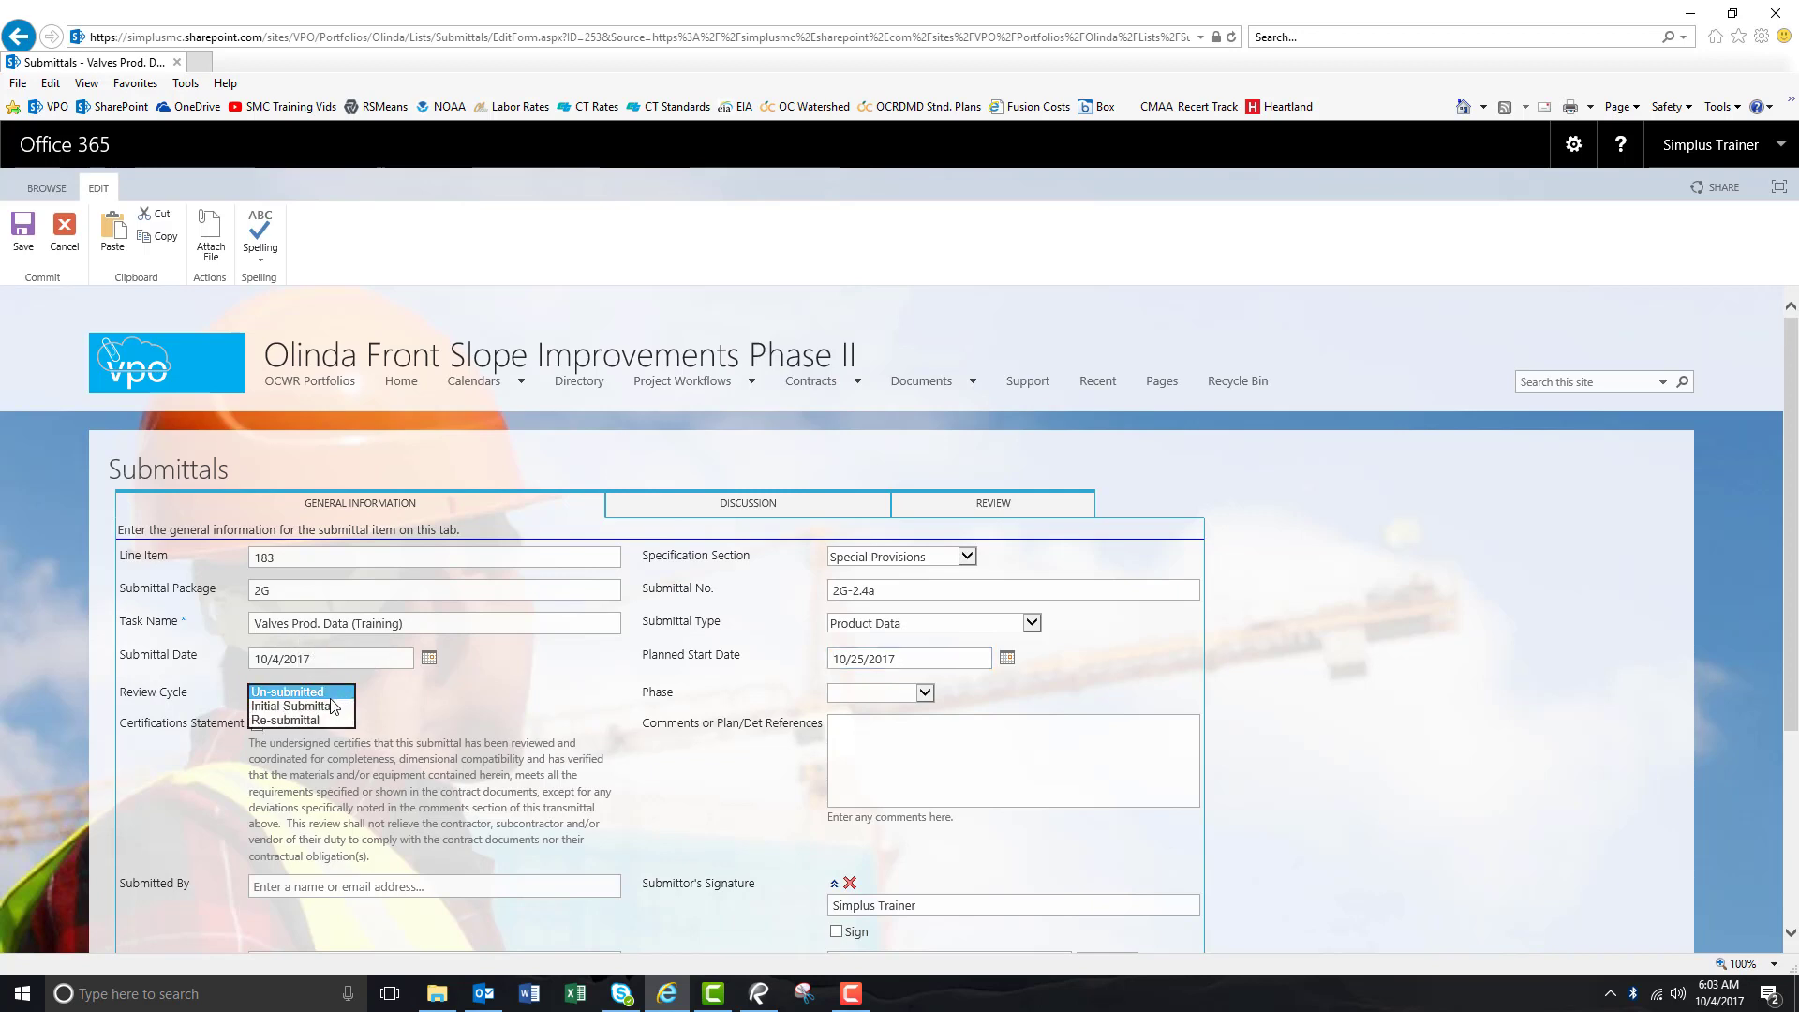
{"action": "left_click", "coordinate": [330, 707]}
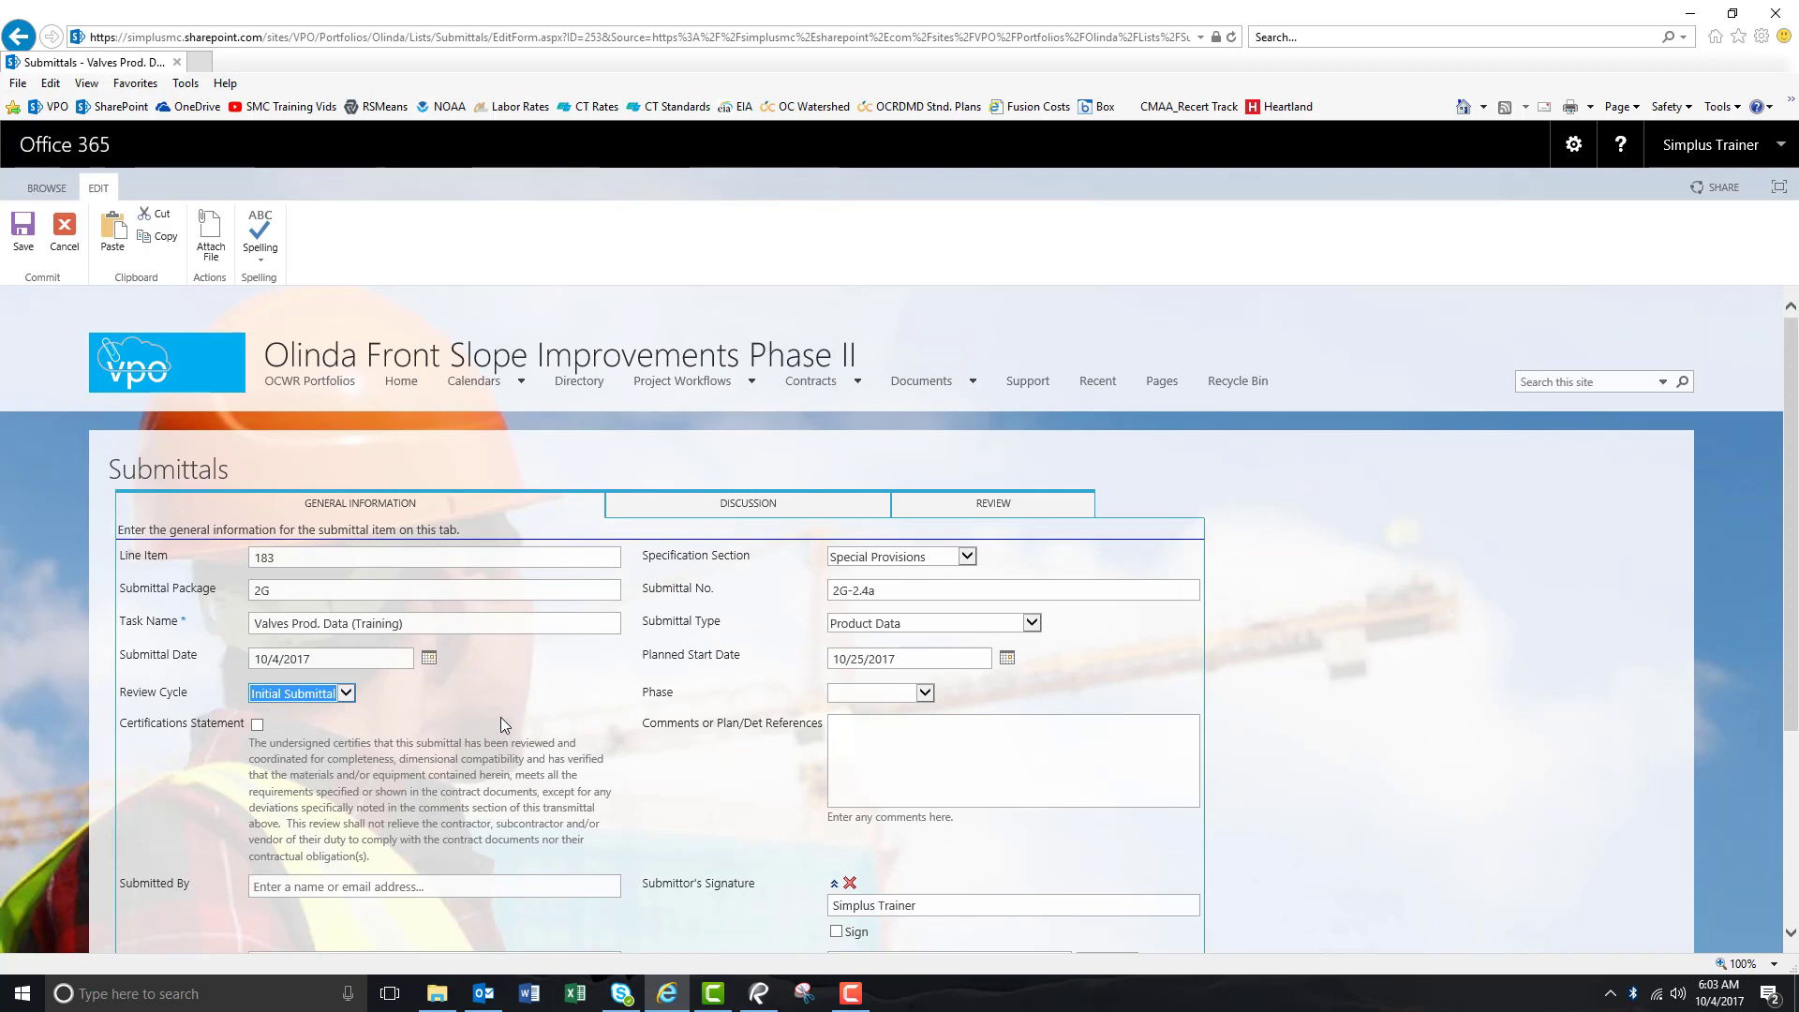
Set Phase to Construction and comment 'This item includes valves for the gas lines, water lines, etc.'.
{"action": "left_click", "coordinate": [922, 694]}
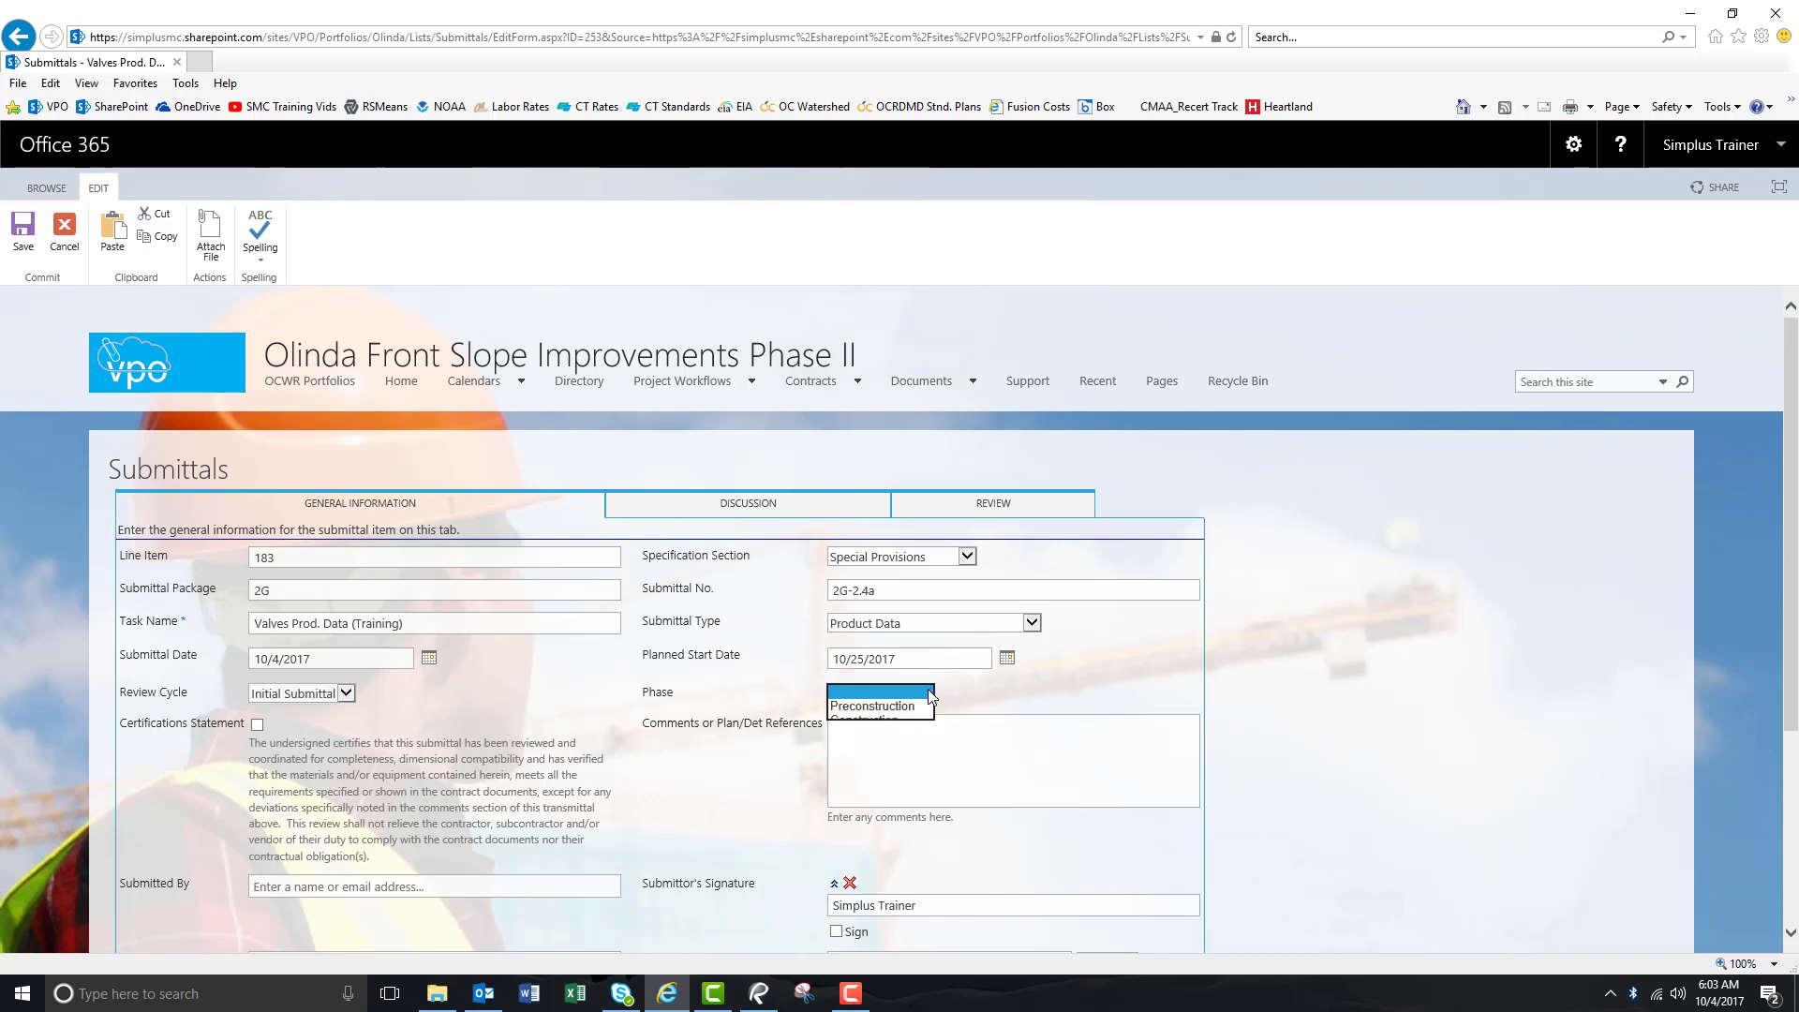
{"action": "left_click", "coordinate": [907, 727]}
{"action": "left_click", "coordinate": [954, 740]}
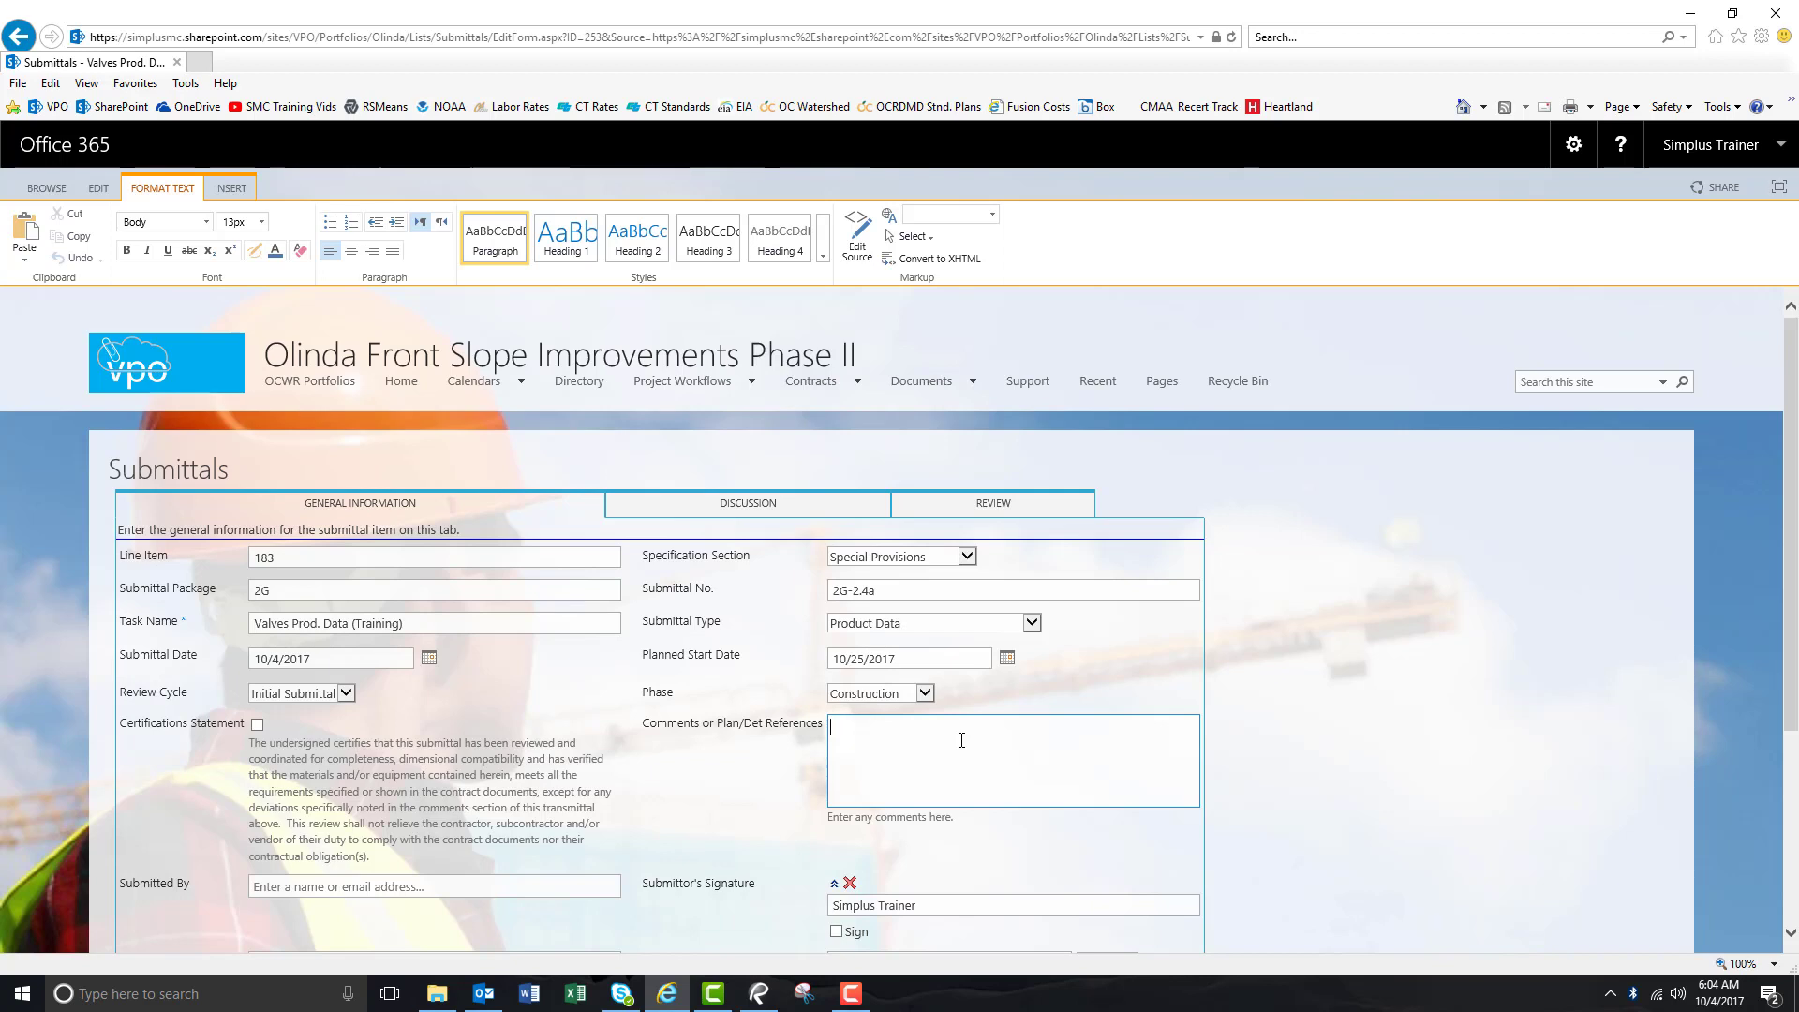
{"action": "type", "text": "This item includes valves for the gas lines, water lines"}
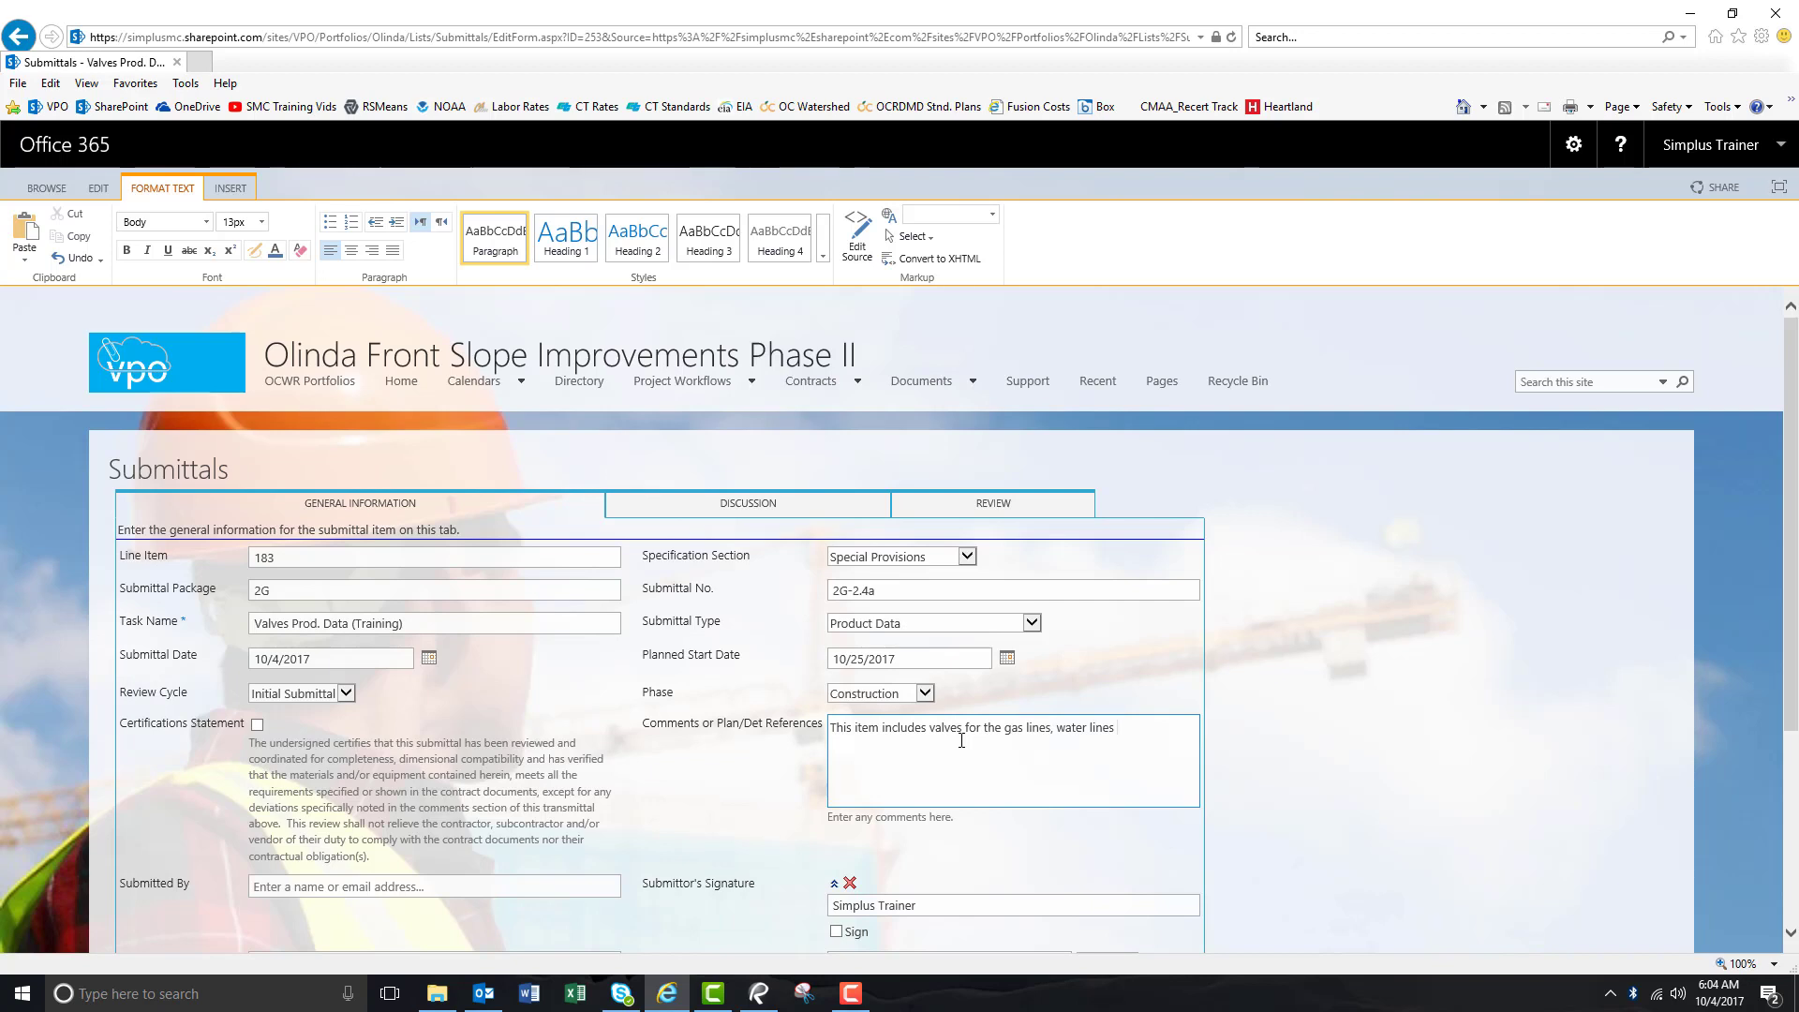
{"action": "type", "text": ", etc."}
{"action": "scroll", "coordinate": [693, 771], "scroll_direction": "down", "scroll_amount": 3}
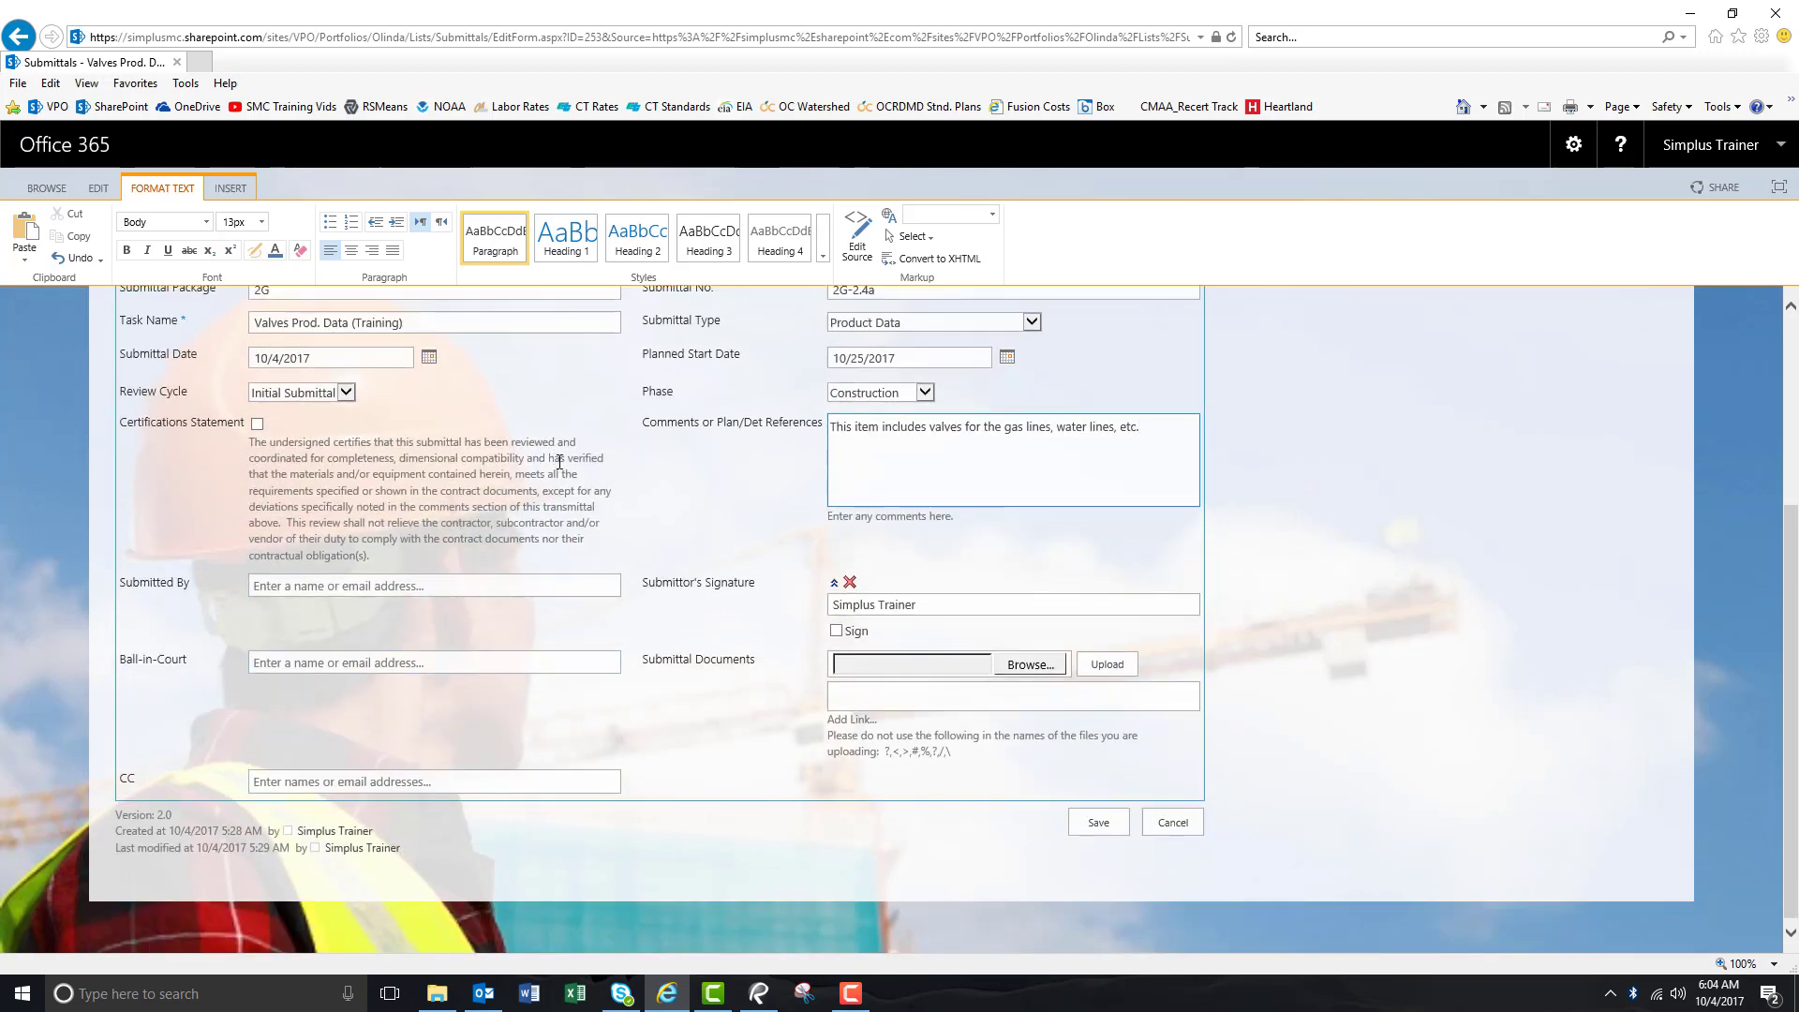
Check the certifications statement, resolve the submitter in Submitted By, and sign the submittal.
{"action": "left_click", "coordinate": [257, 424]}
{"action": "left_click", "coordinate": [514, 585]}
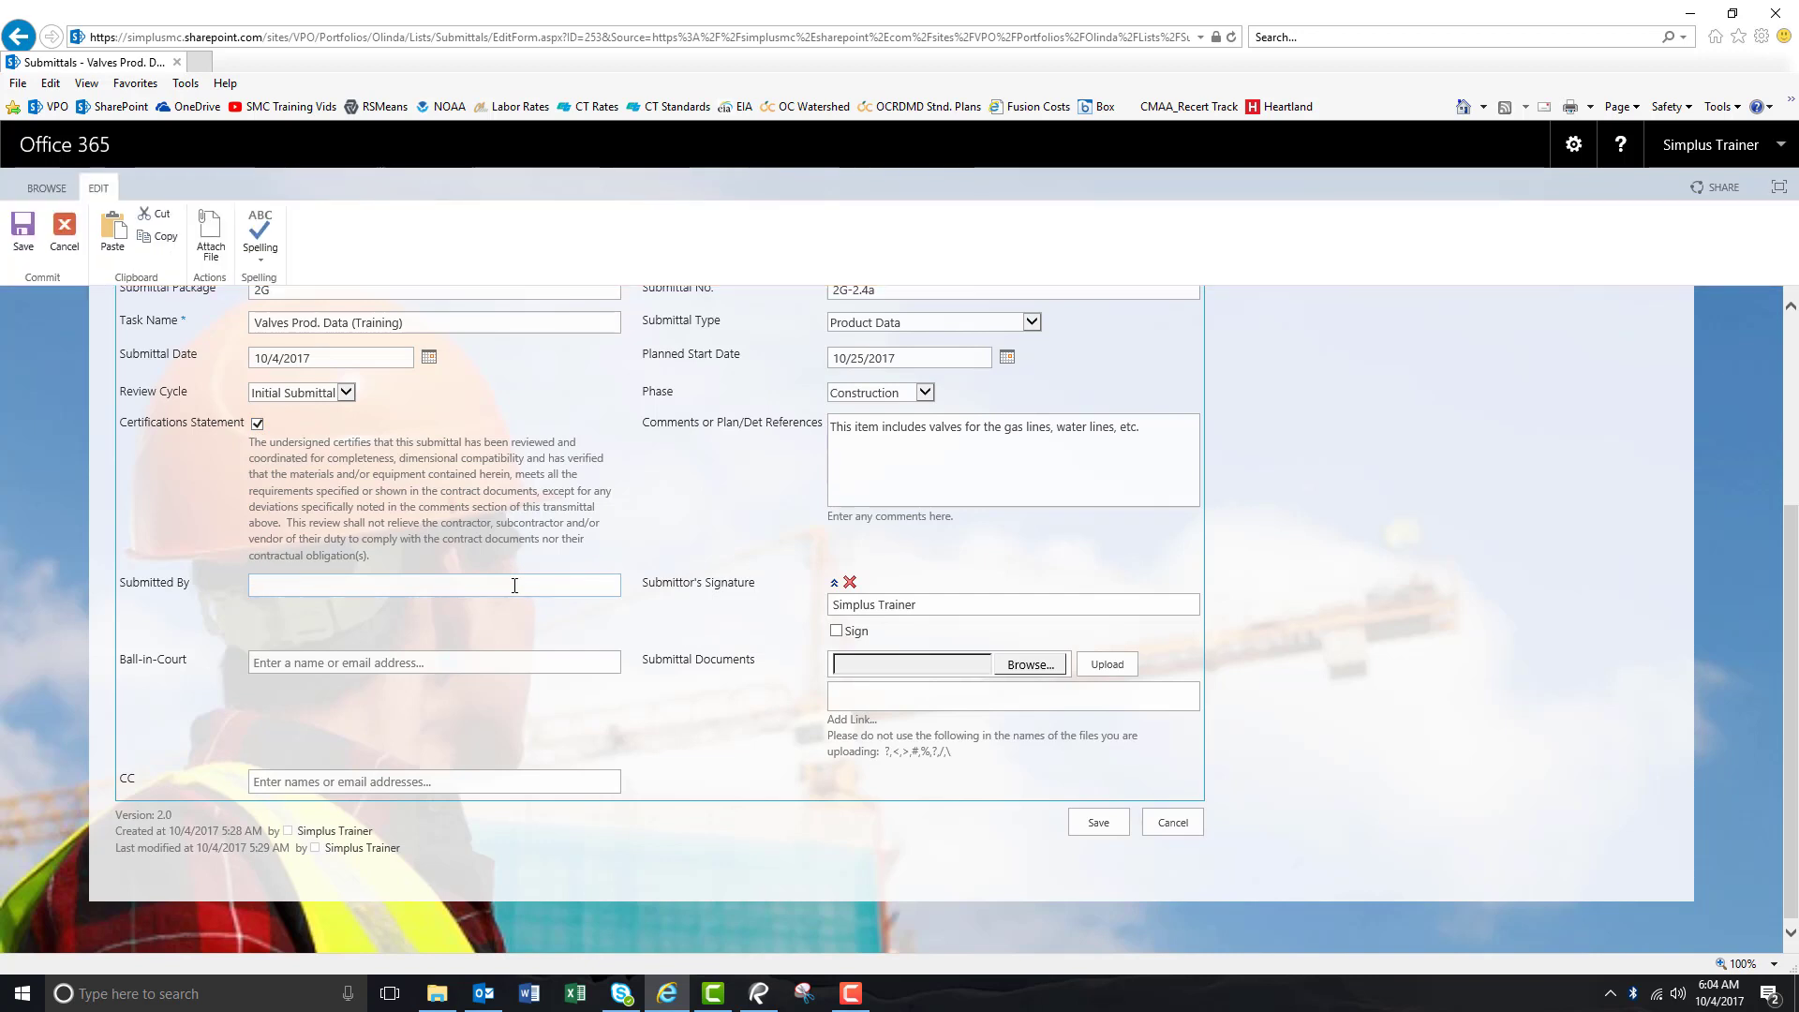
{"action": "type", "text": "simp"}
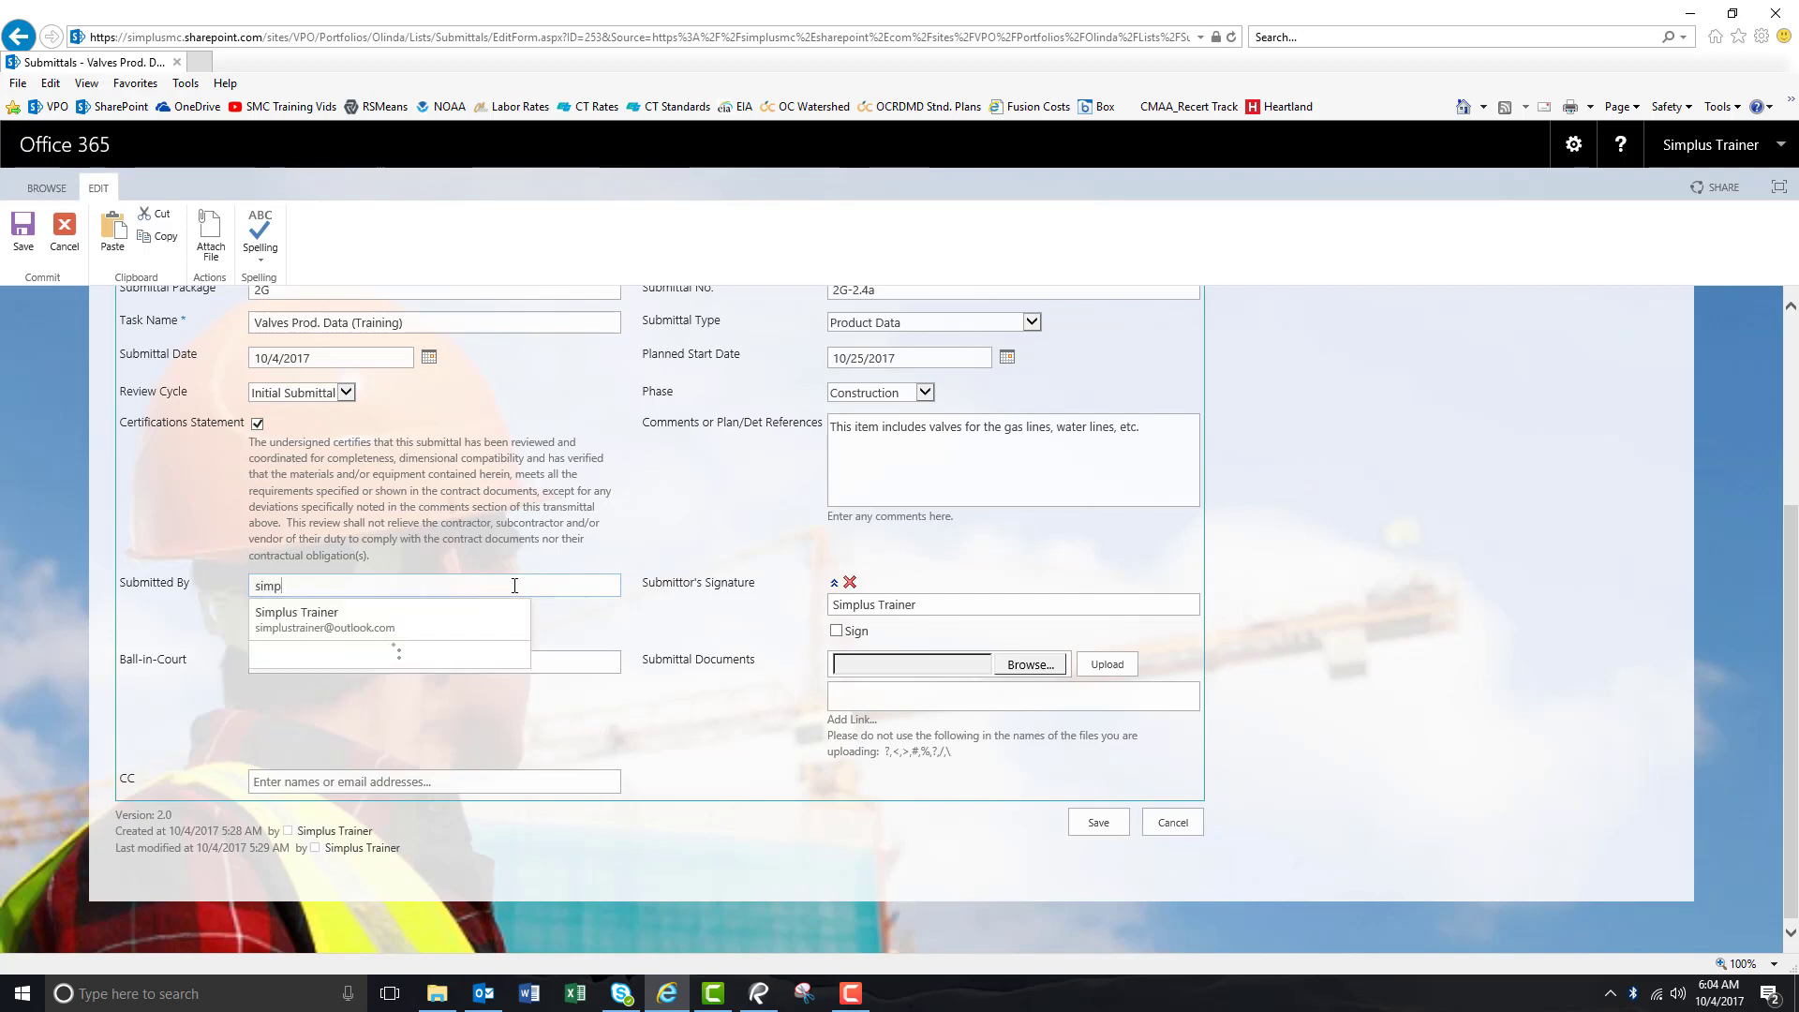
{"action": "key", "text": "Return"}
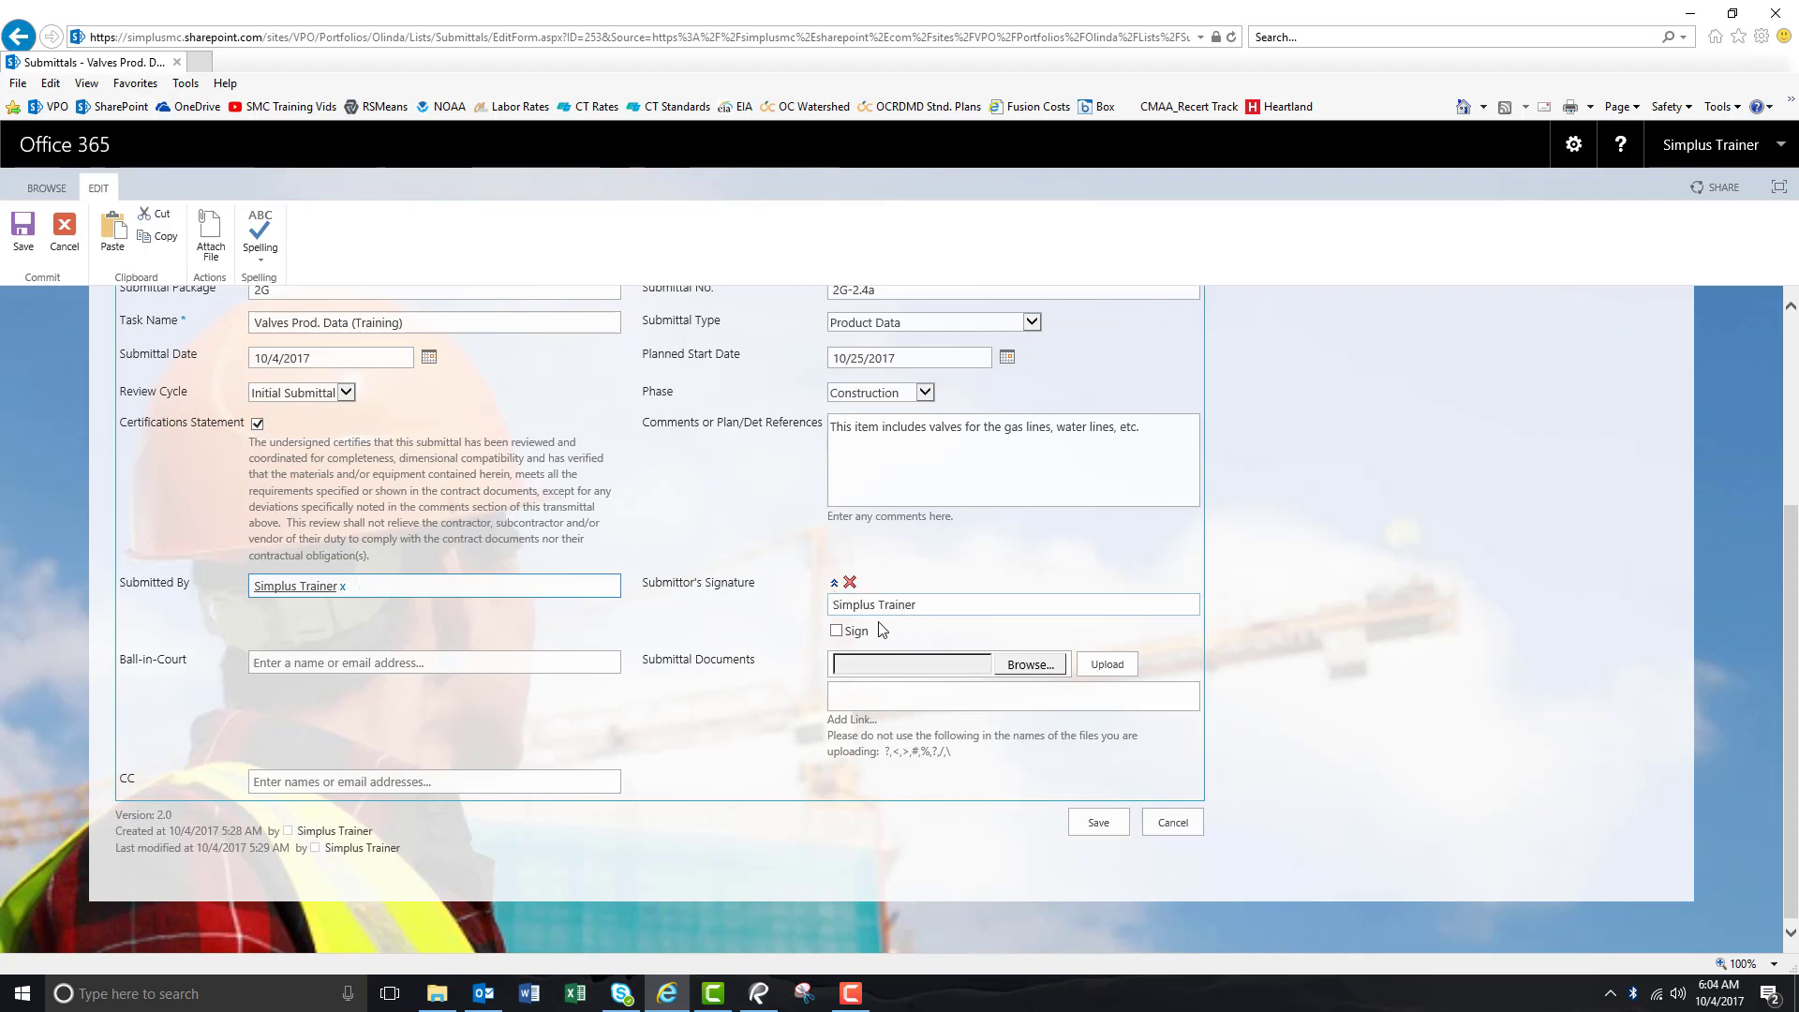
{"action": "left_click", "coordinate": [837, 633]}
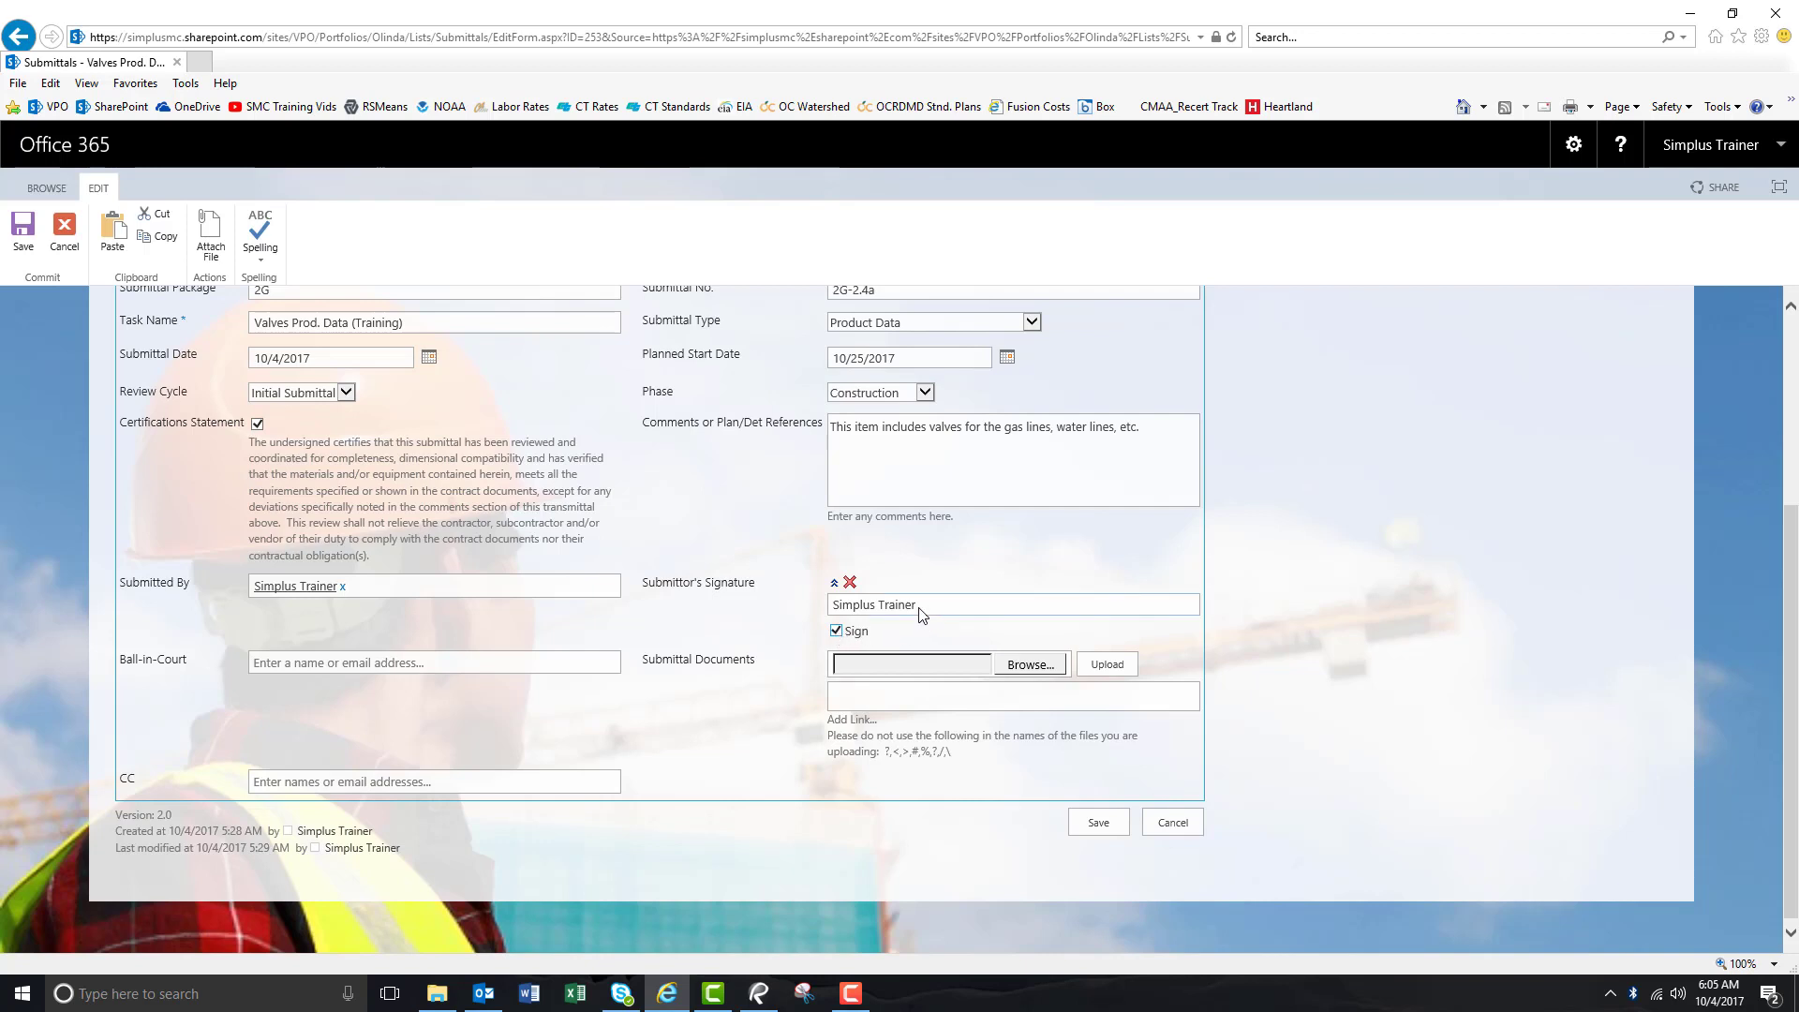
Assign the Ball-in-Court person by resolving their name.
{"action": "left_click", "coordinate": [451, 665]}
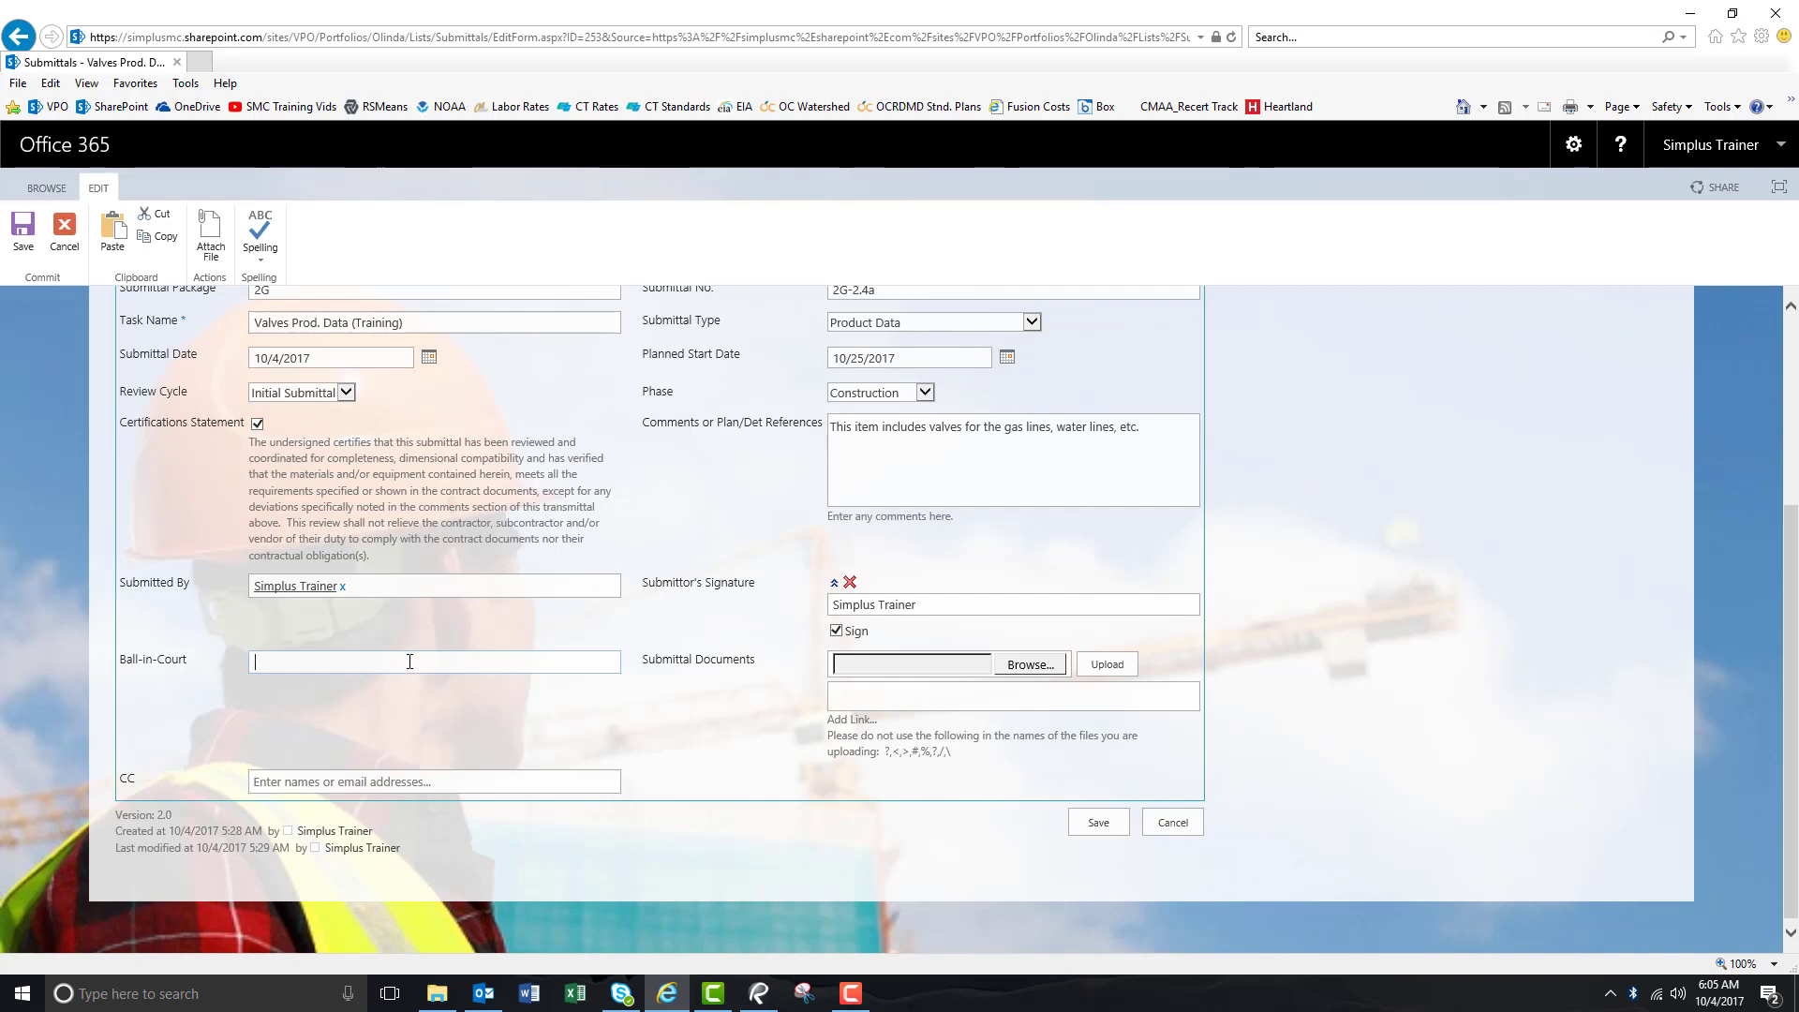
{"action": "type", "text": "adam"}
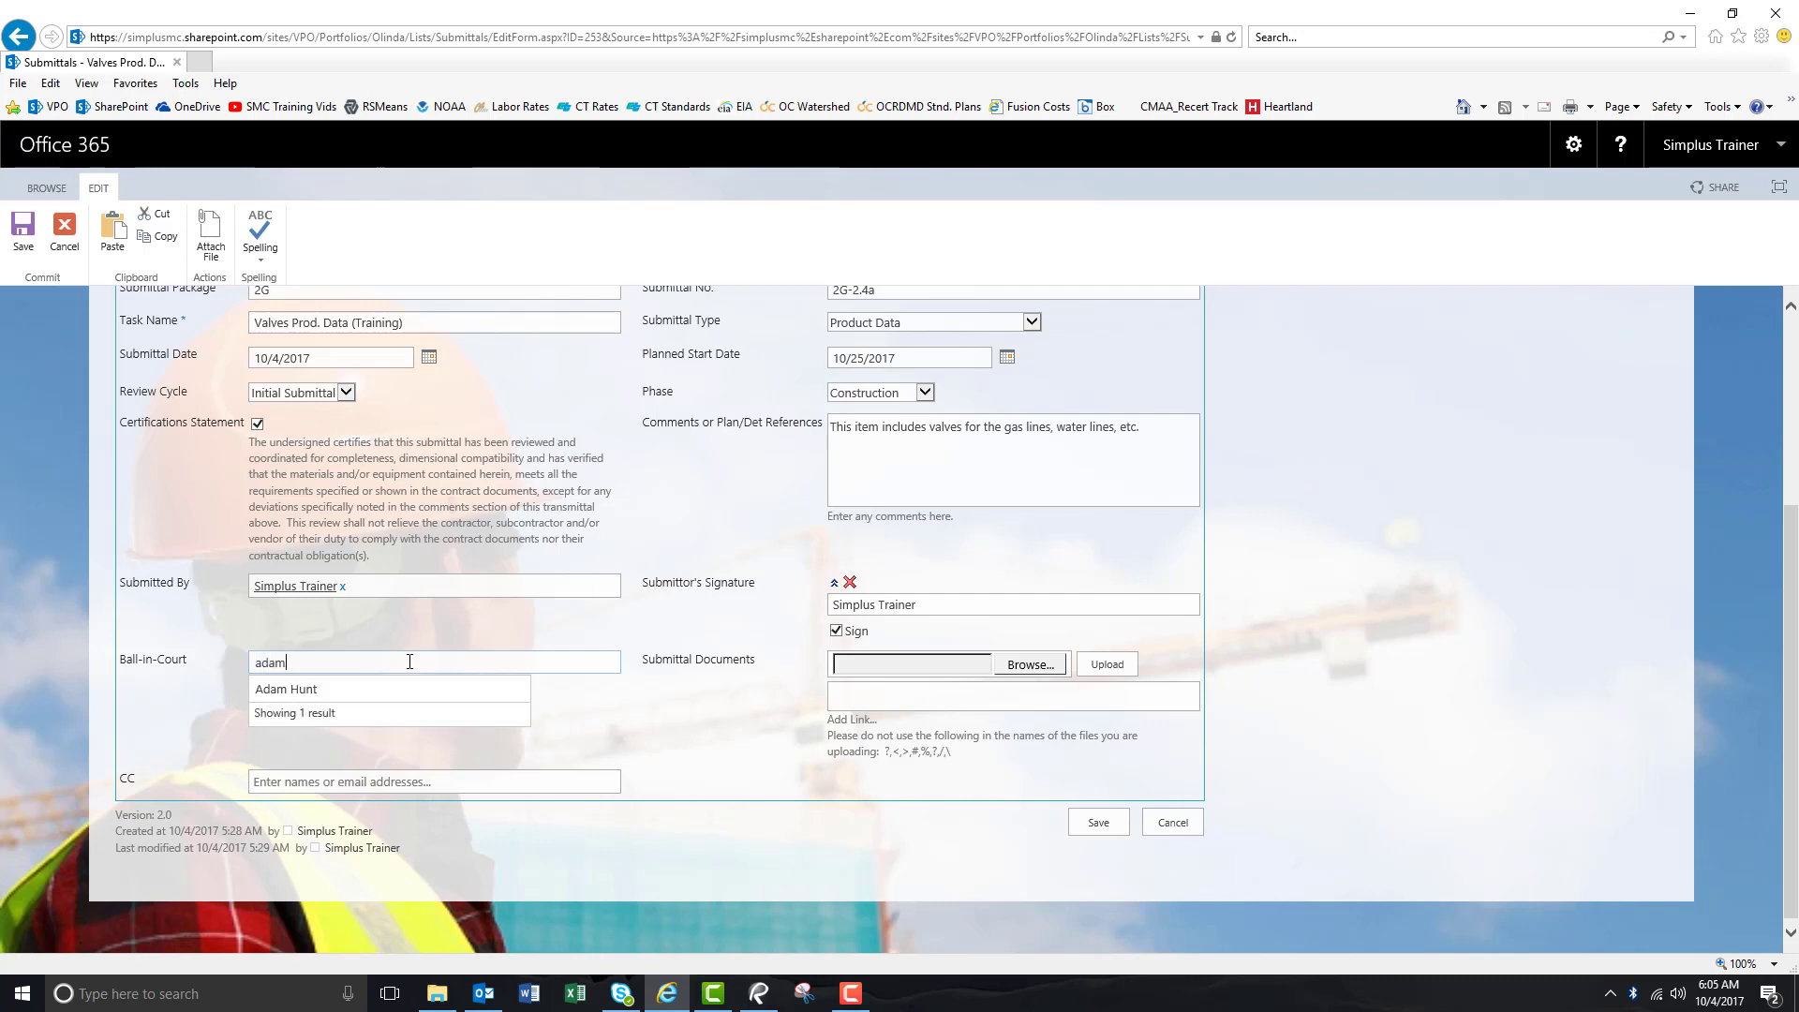
{"action": "key", "text": "Return"}
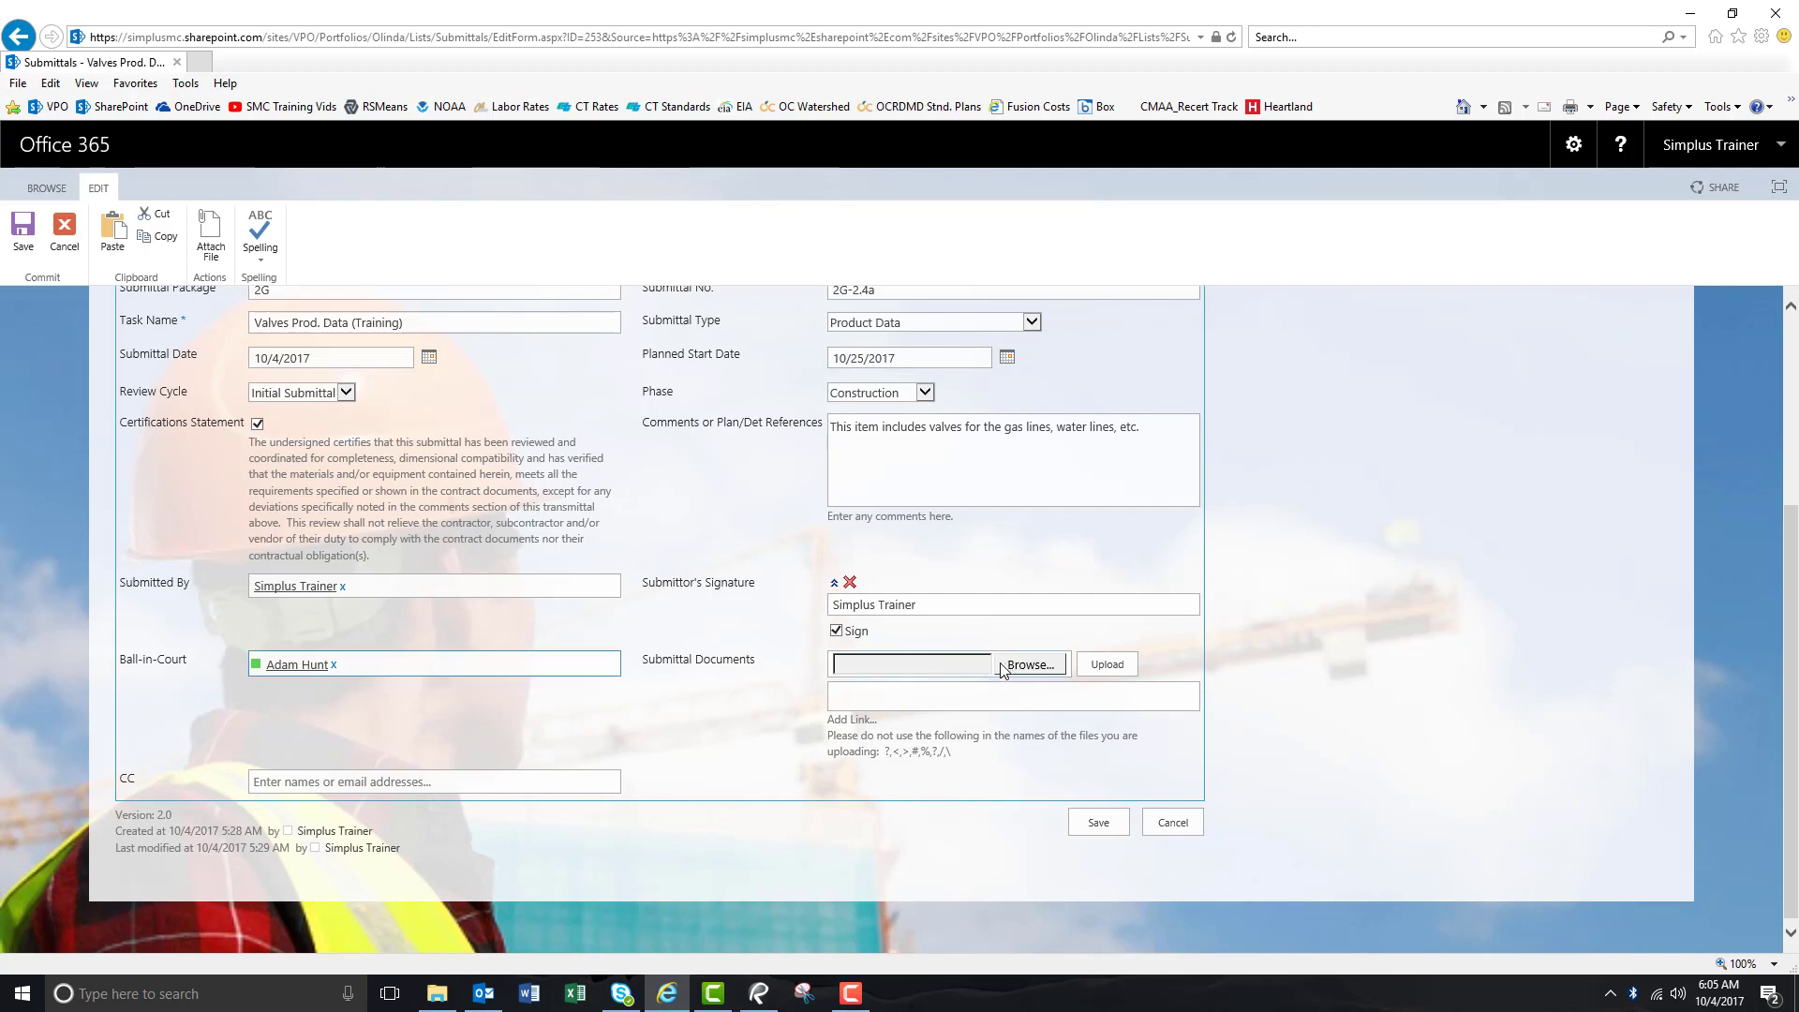
Choose the 14.0 Submittal 2G-2.4 Valves PDF from the Olinda Front Slope Submittals folder.
{"action": "left_click", "coordinate": [1030, 665]}
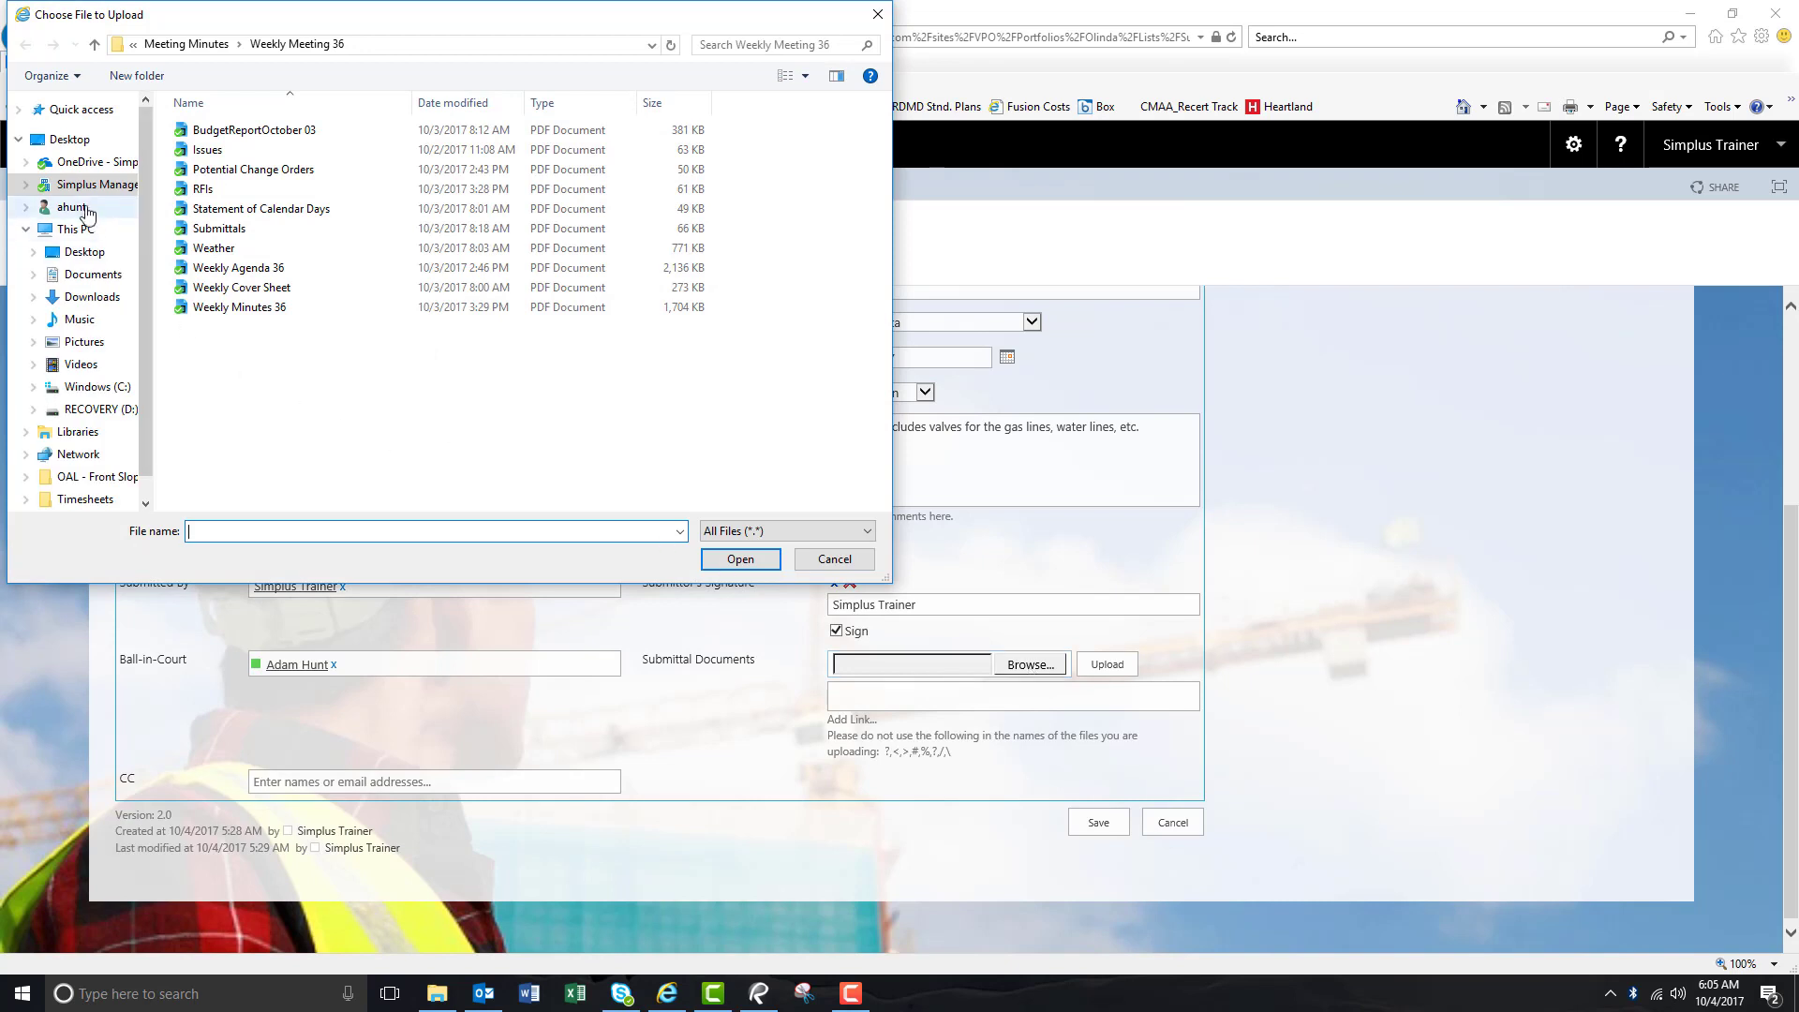
{"action": "left_click", "coordinate": [40, 186]}
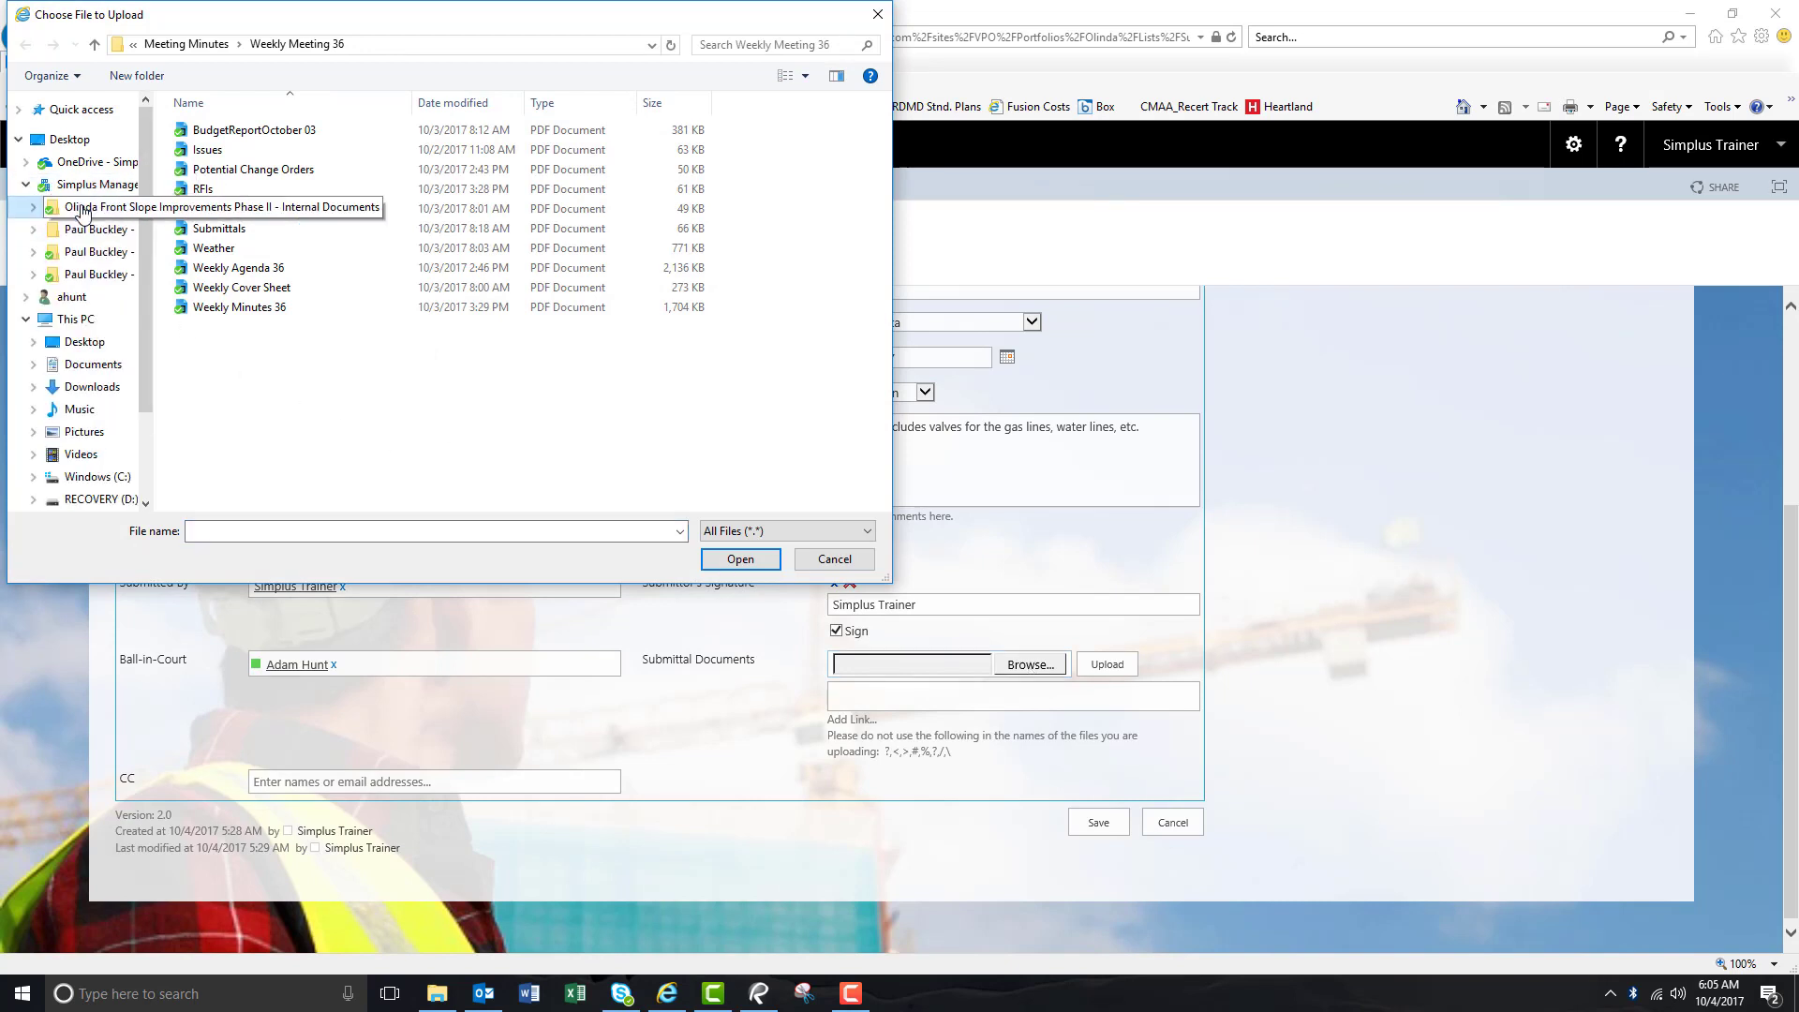
{"action": "left_click", "coordinate": [58, 206]}
{"action": "scroll", "coordinate": [229, 419], "scroll_direction": "down", "scroll_amount": 2}
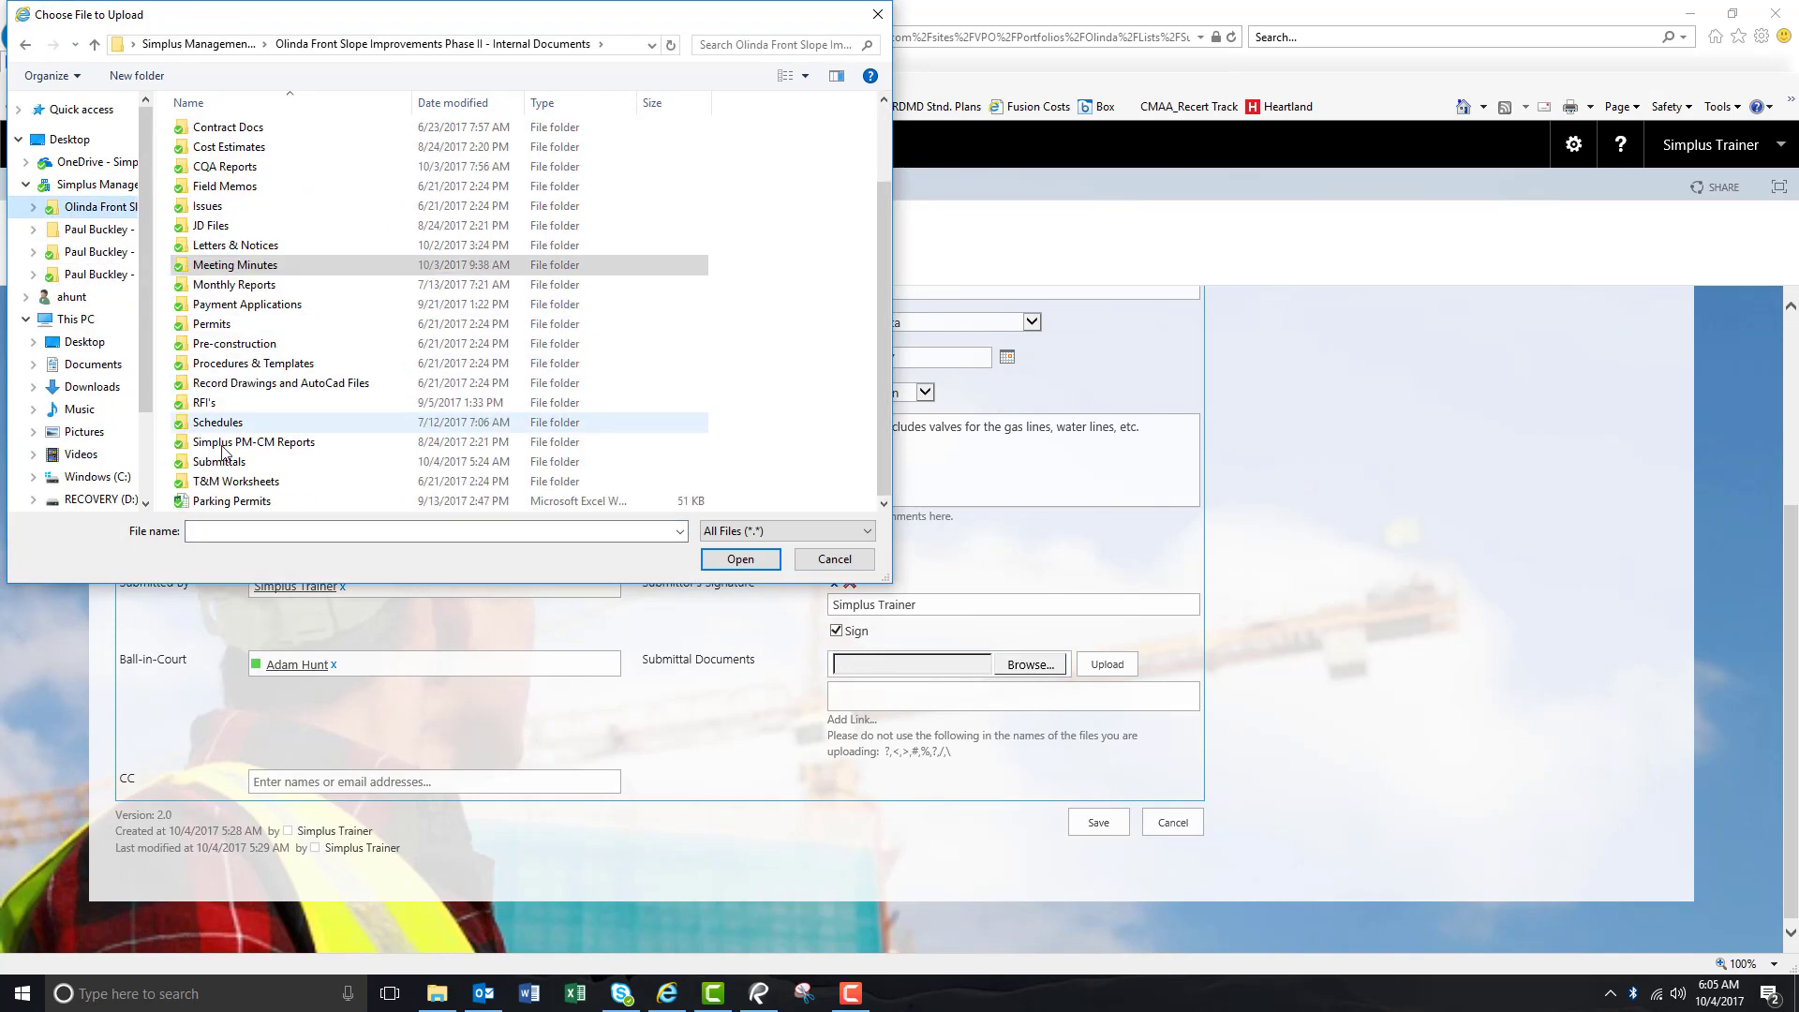
{"action": "double_click", "coordinate": [225, 464]}
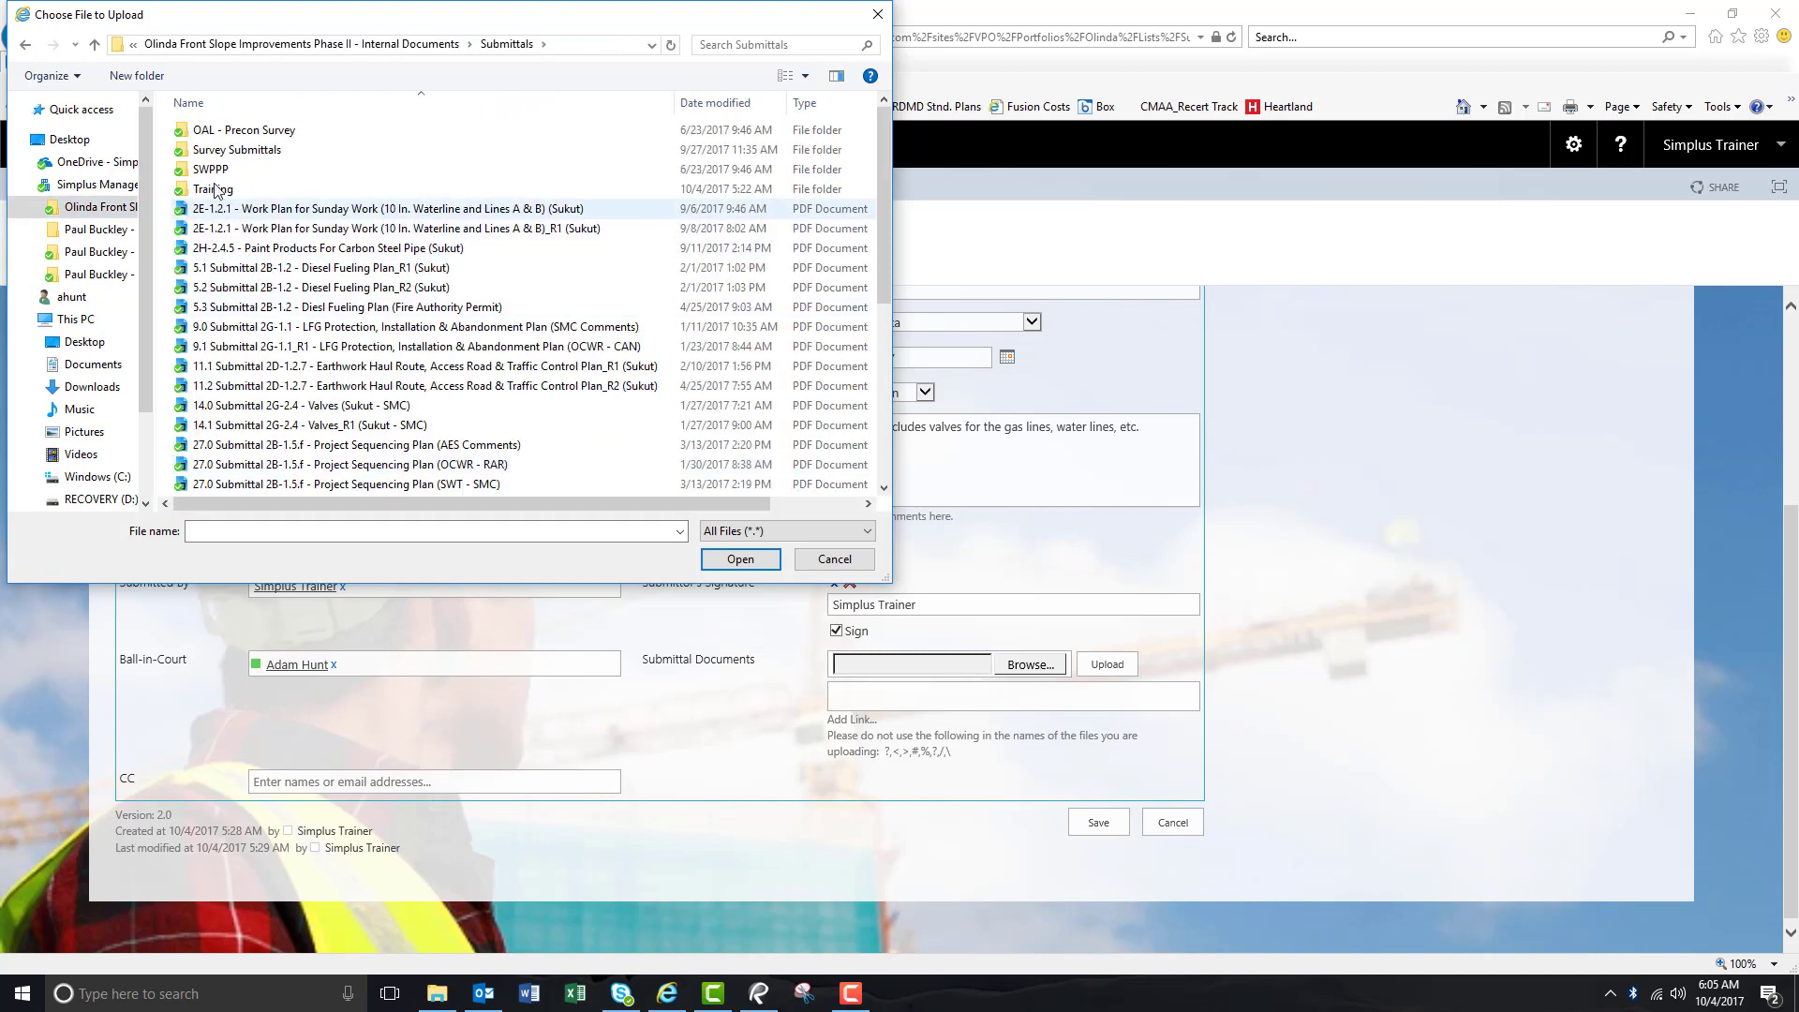
{"action": "double_click", "coordinate": [289, 405]}
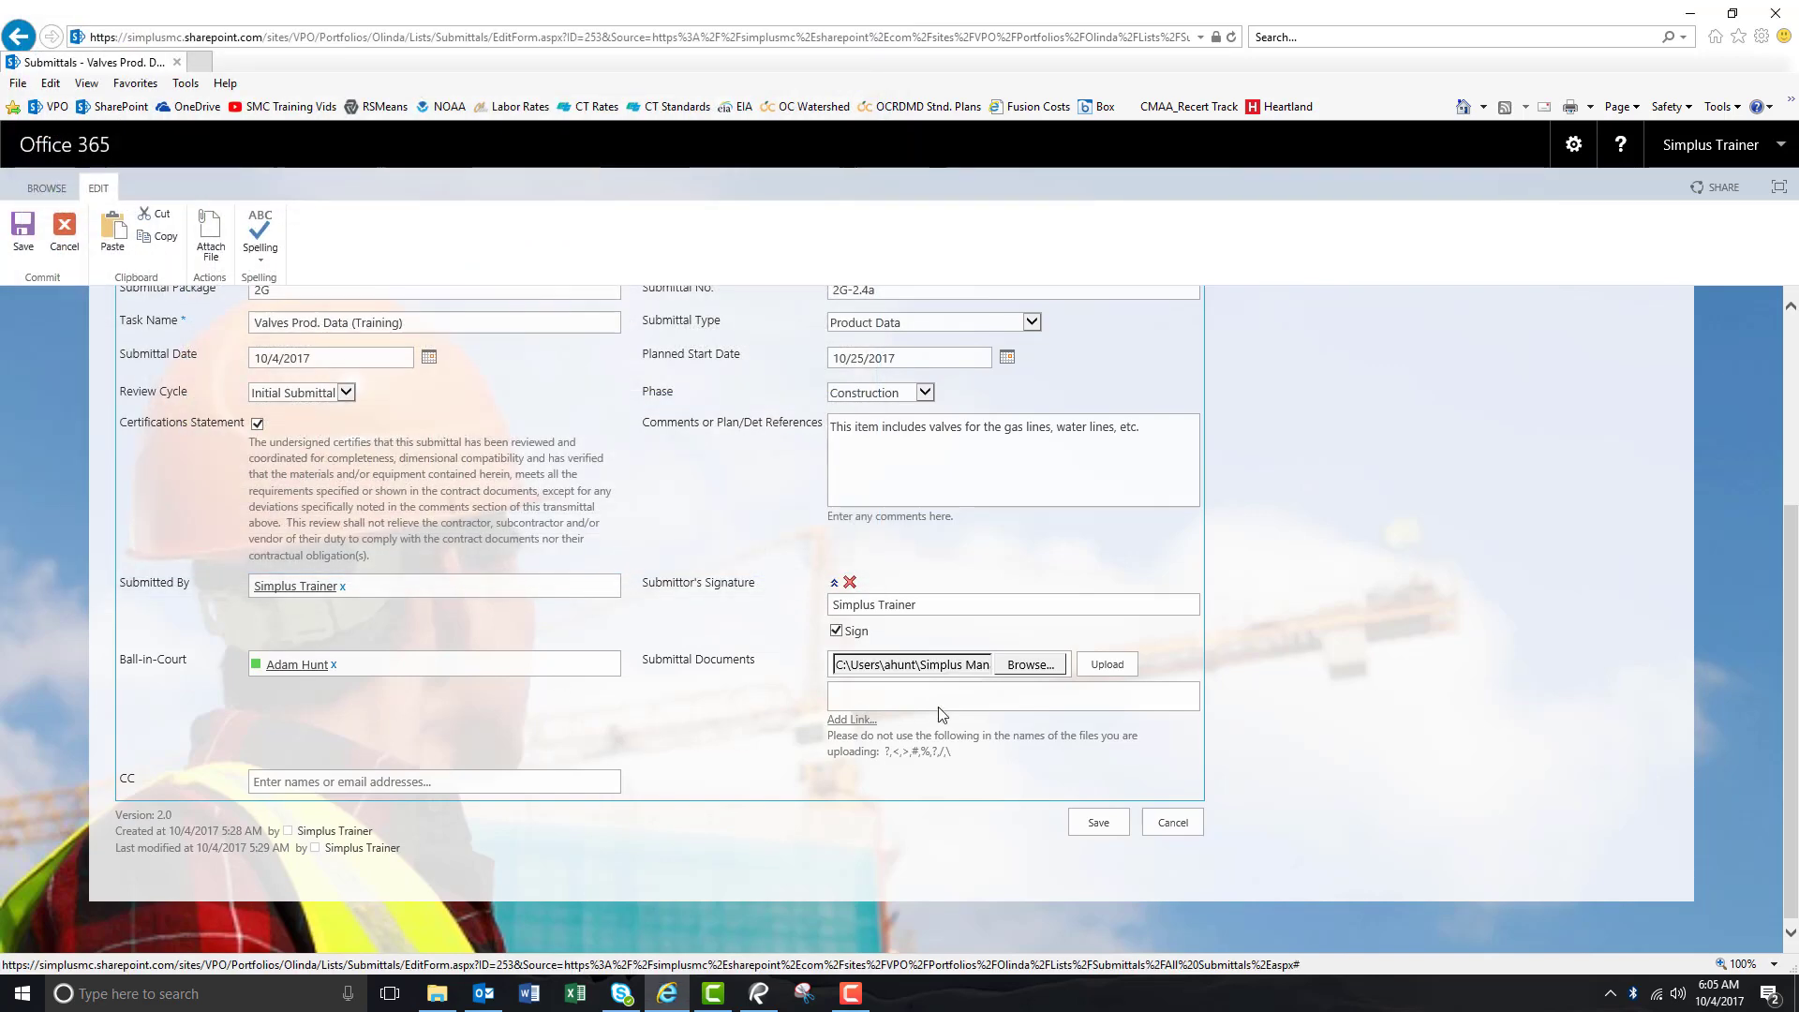
Upload 14.0 Submittal 2G-2.4 - Valves (Sukut - SMC).pdf and review the completed form.
{"action": "left_click", "coordinate": [1118, 667]}
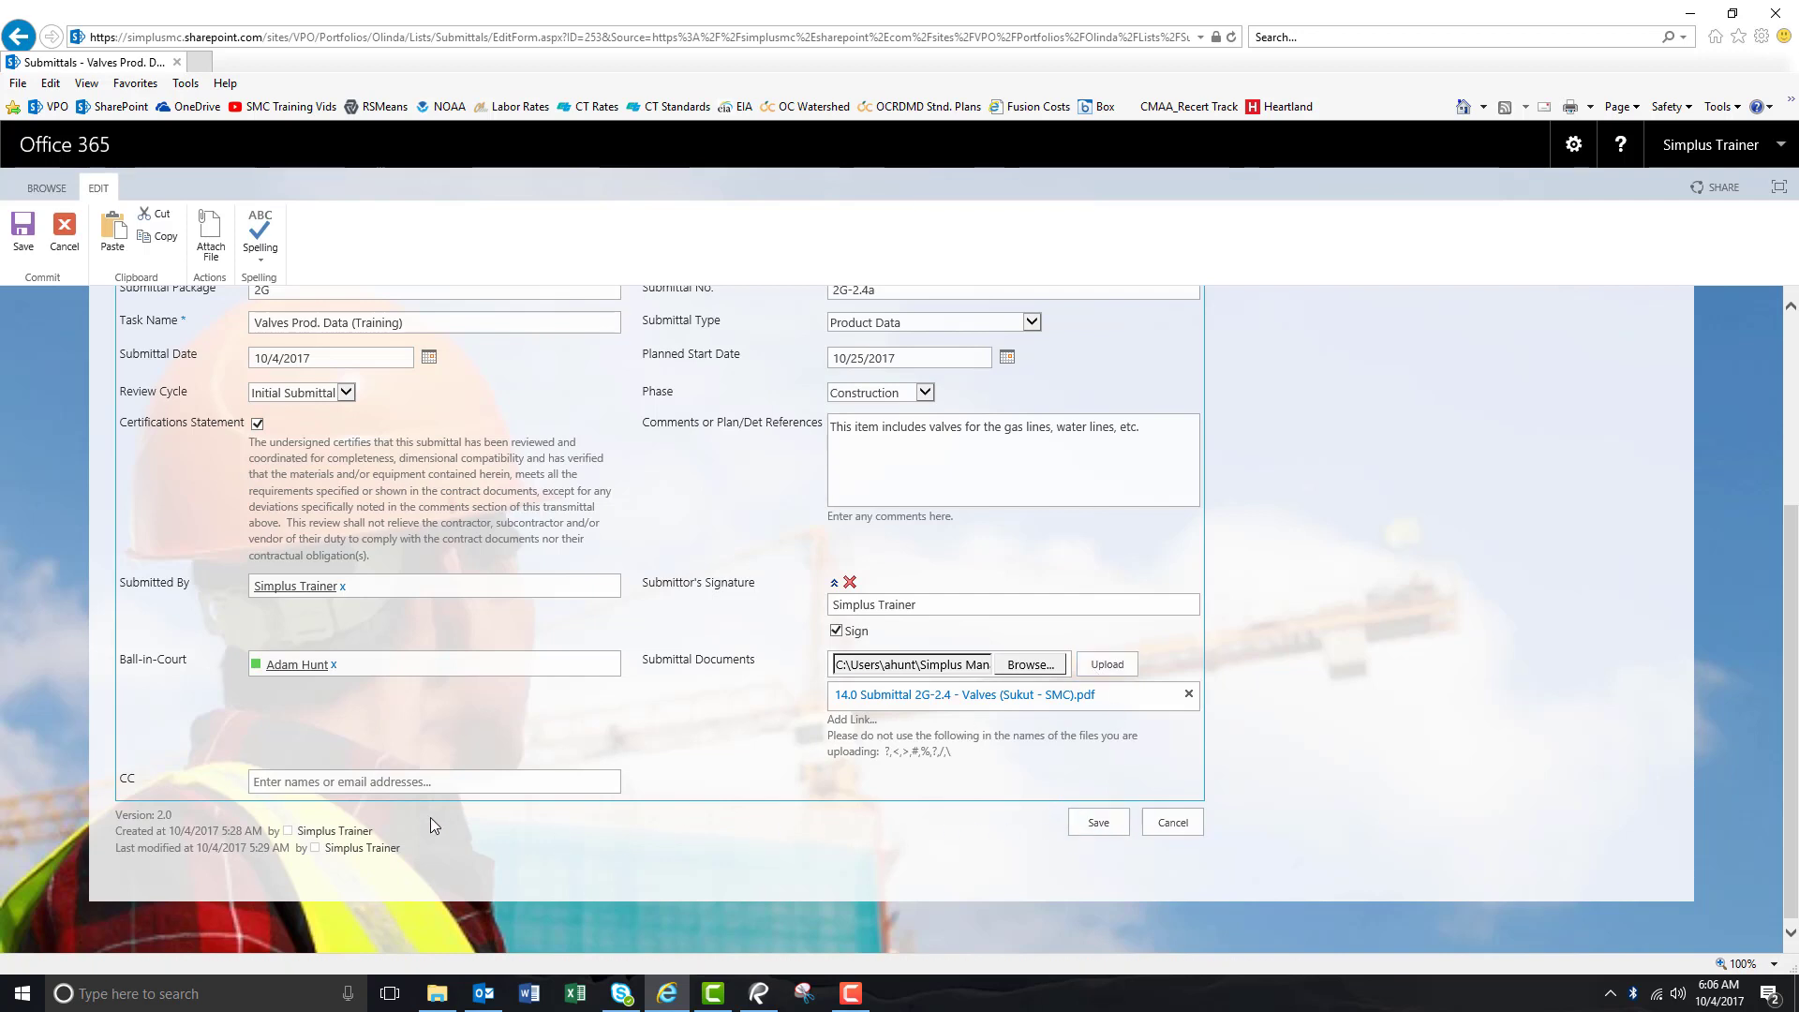
{"action": "left_click", "coordinate": [267, 784]}
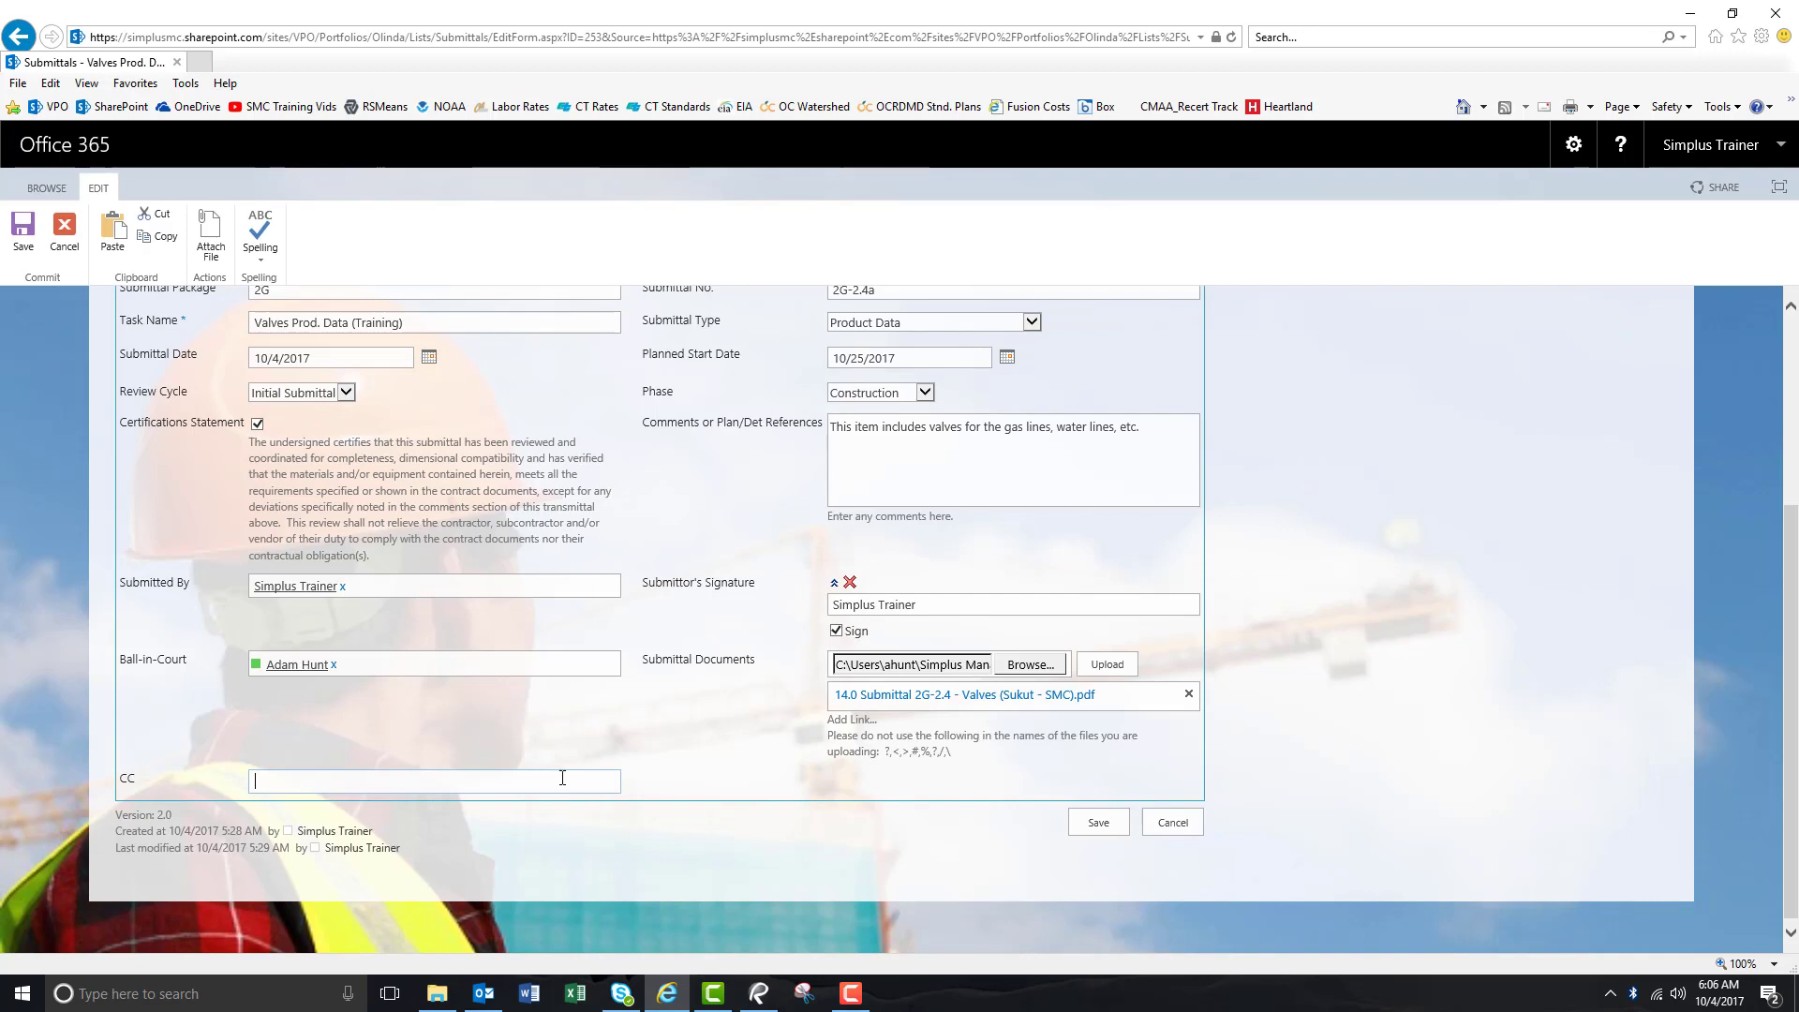
{"action": "scroll", "coordinate": [741, 757], "scroll_direction": "up", "scroll_amount": 1}
{"action": "scroll", "coordinate": [741, 757], "scroll_direction": "up", "scroll_amount": 1}
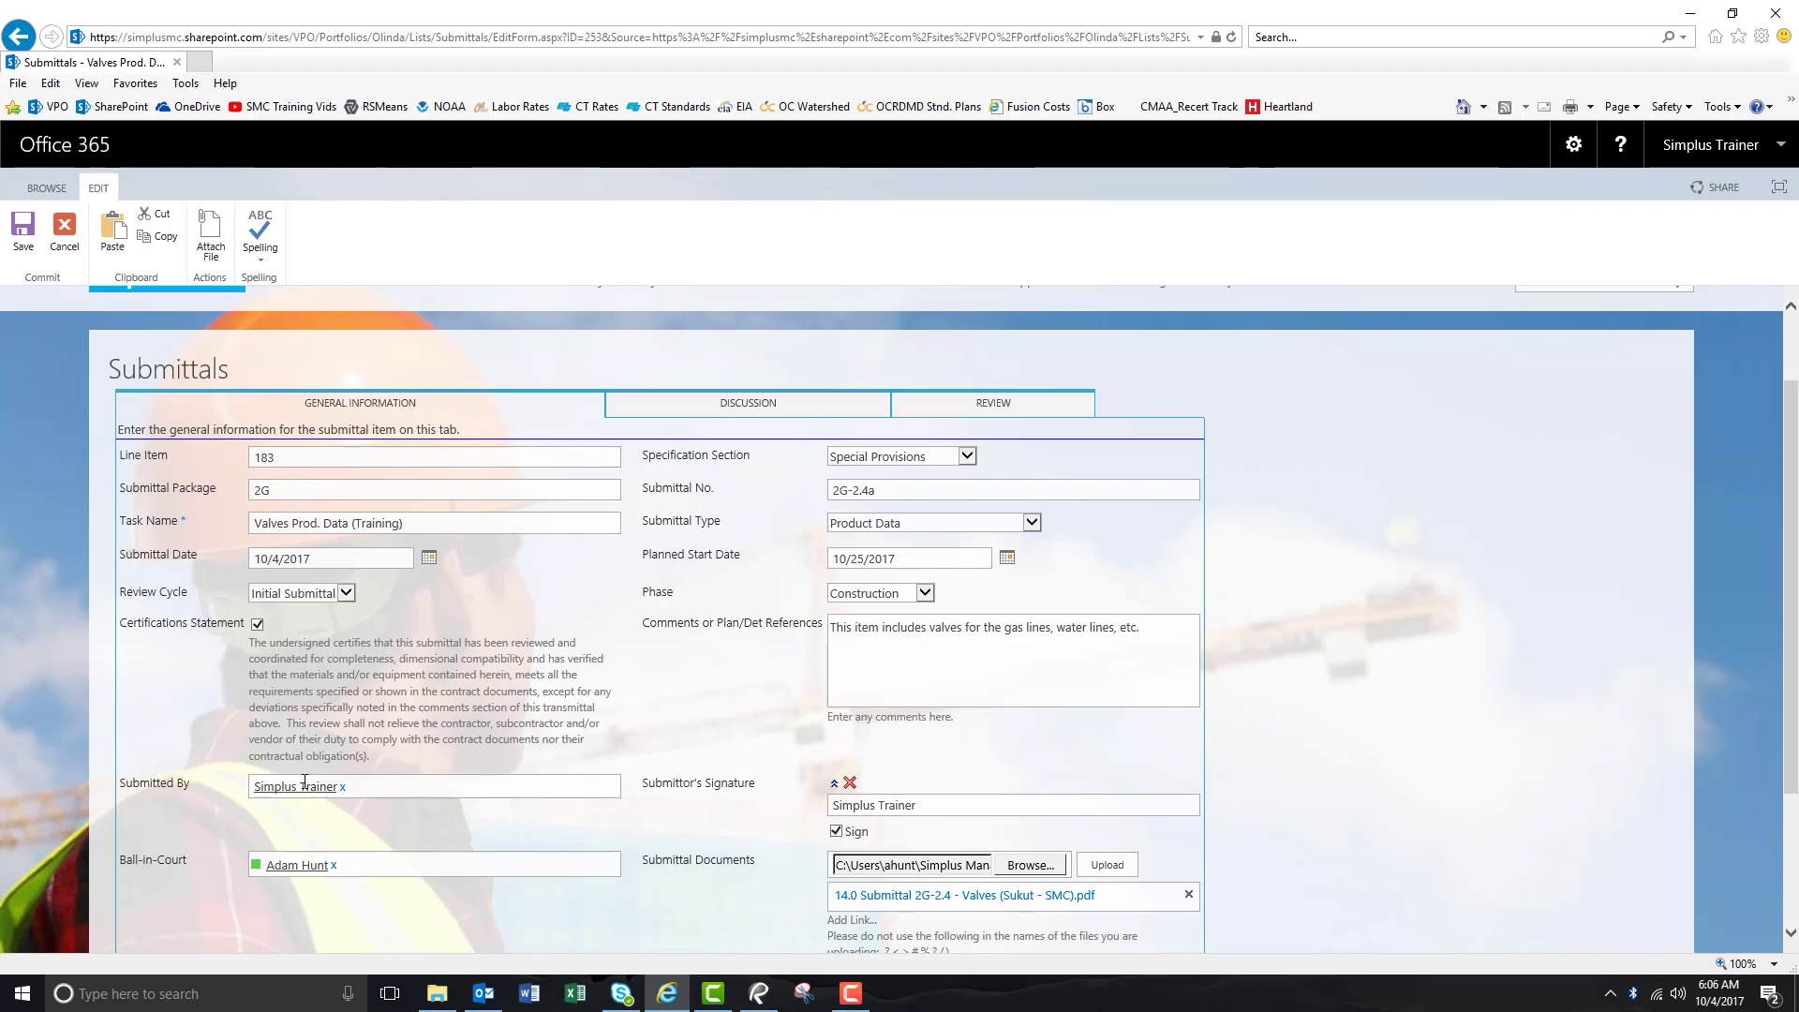
{"action": "scroll", "coordinate": [673, 797], "scroll_direction": "down", "scroll_amount": 3}
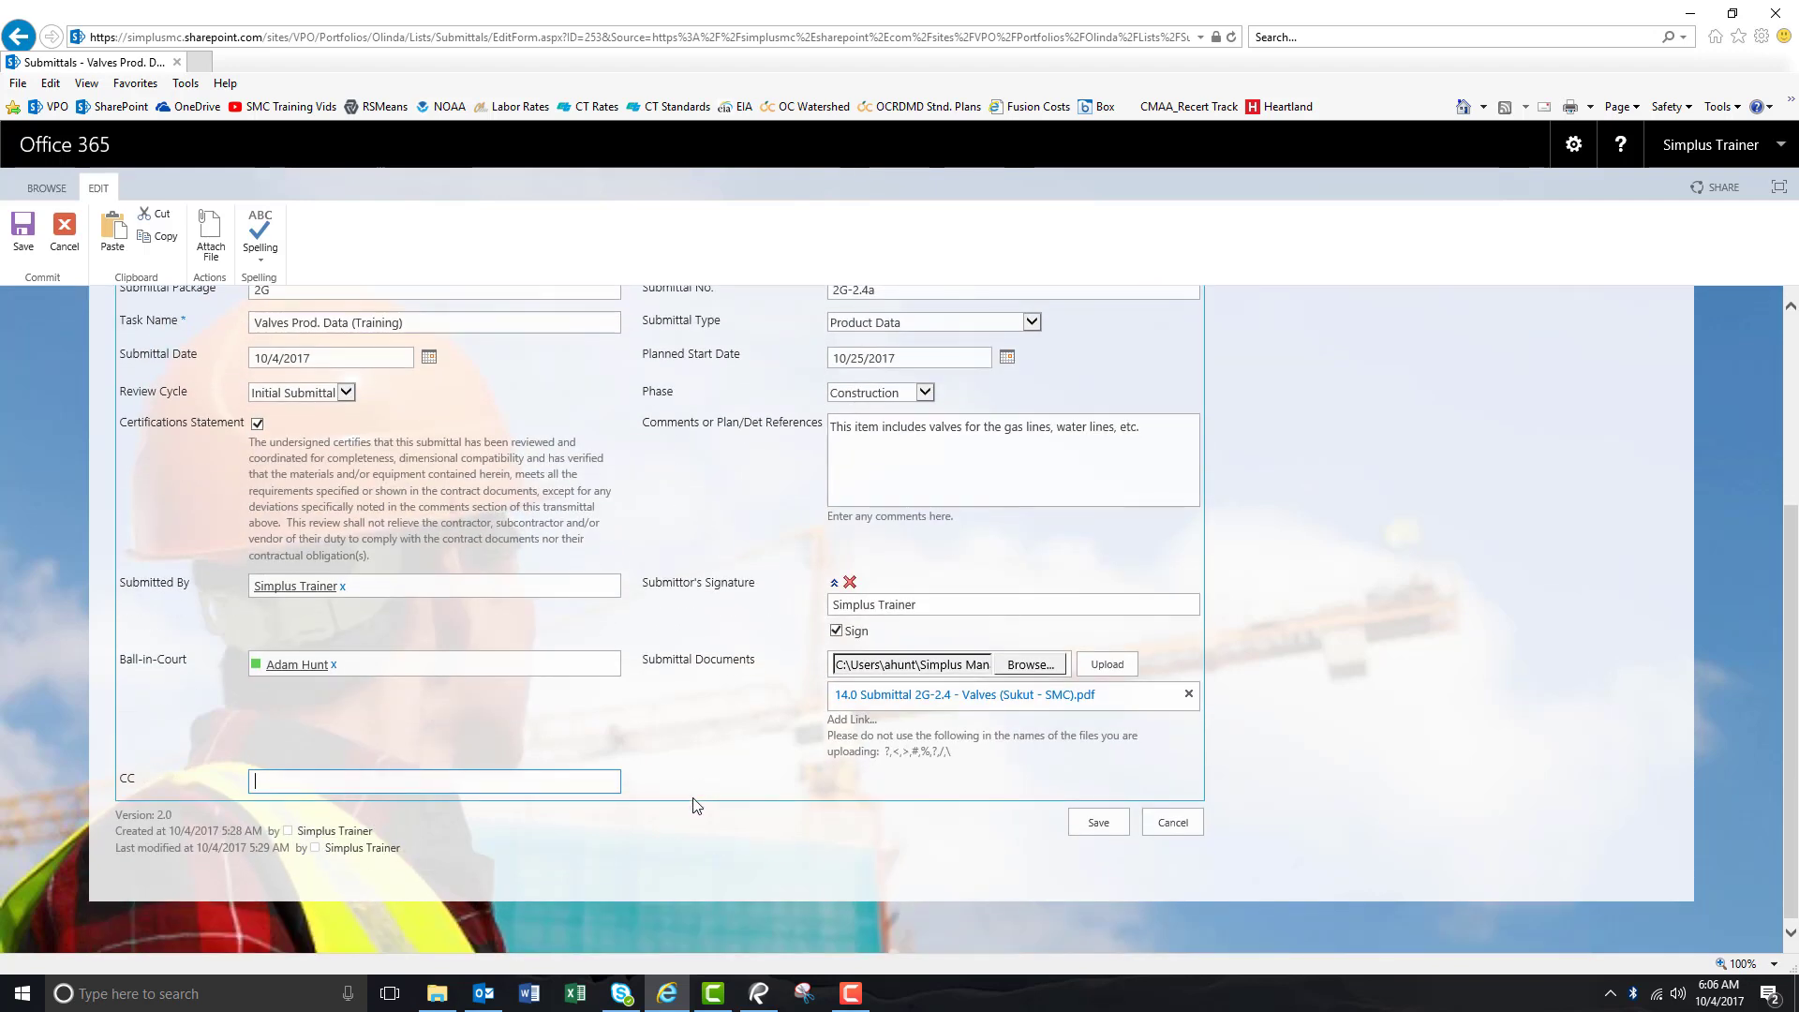
Save the submittal edits and switch to the Active Submittals by BIC (Discussion) view.
{"action": "left_click", "coordinate": [1097, 828]}
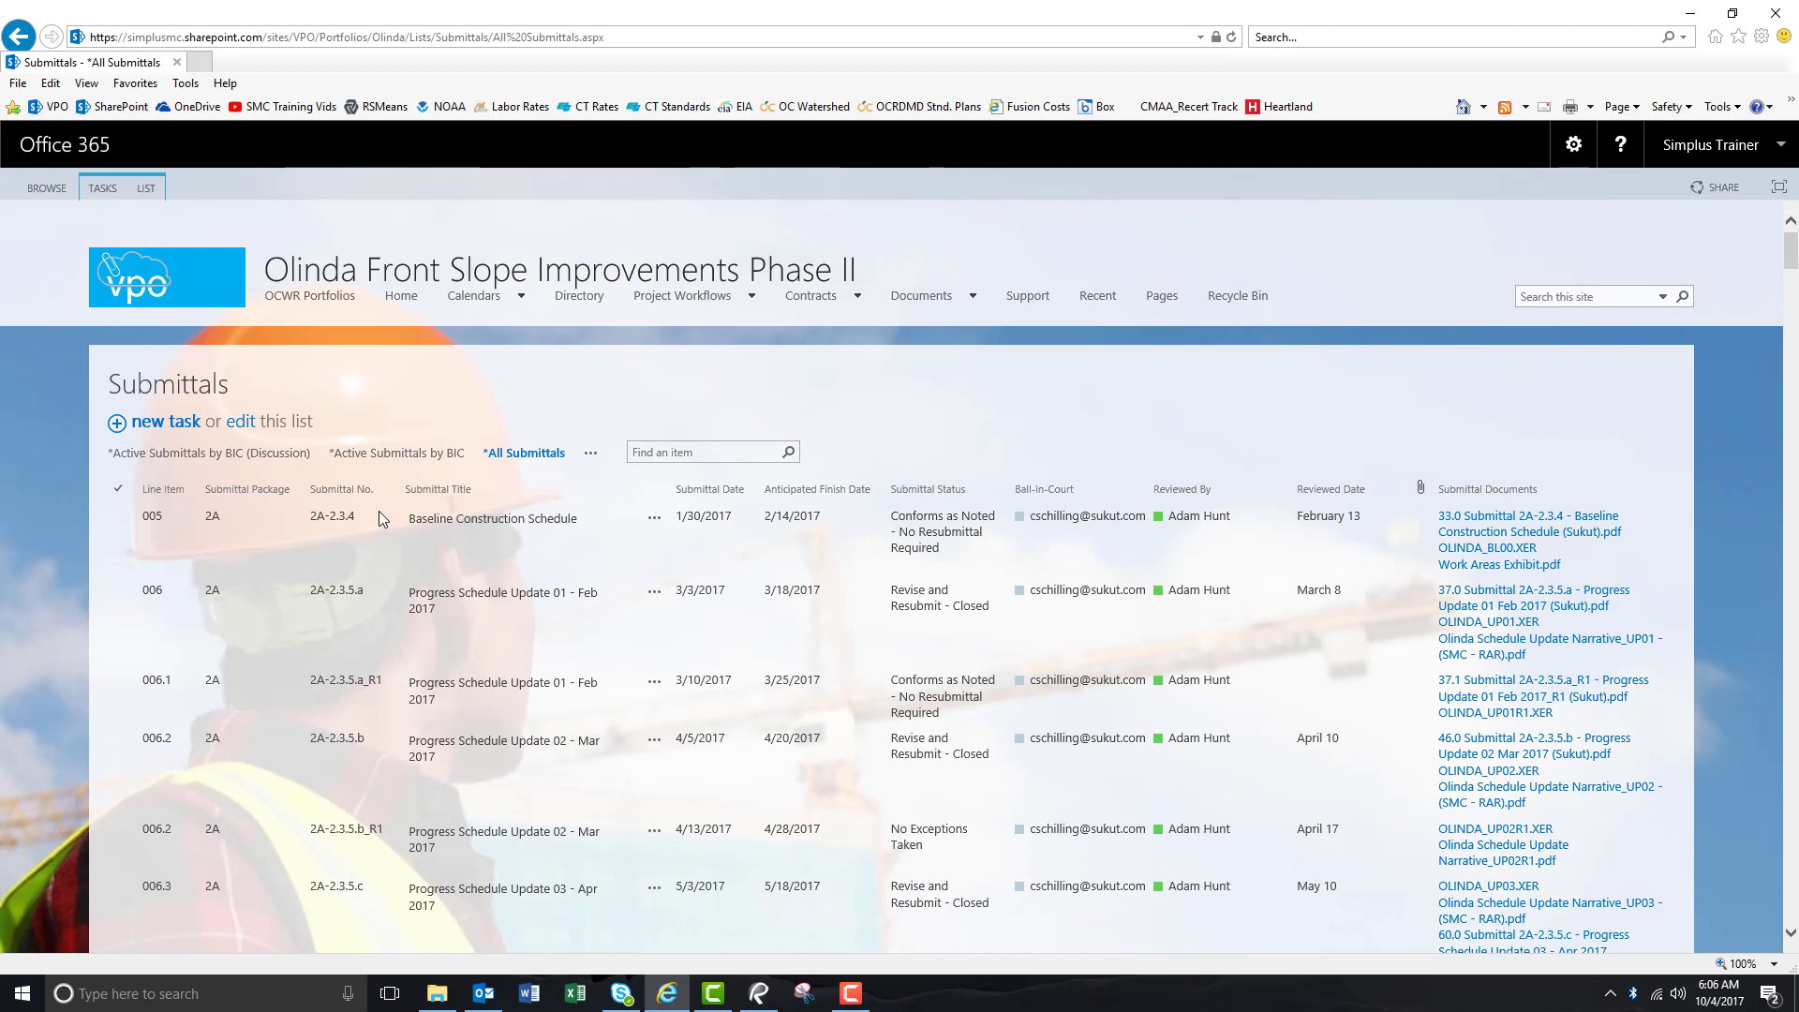
{"action": "left_click", "coordinate": [236, 458]}
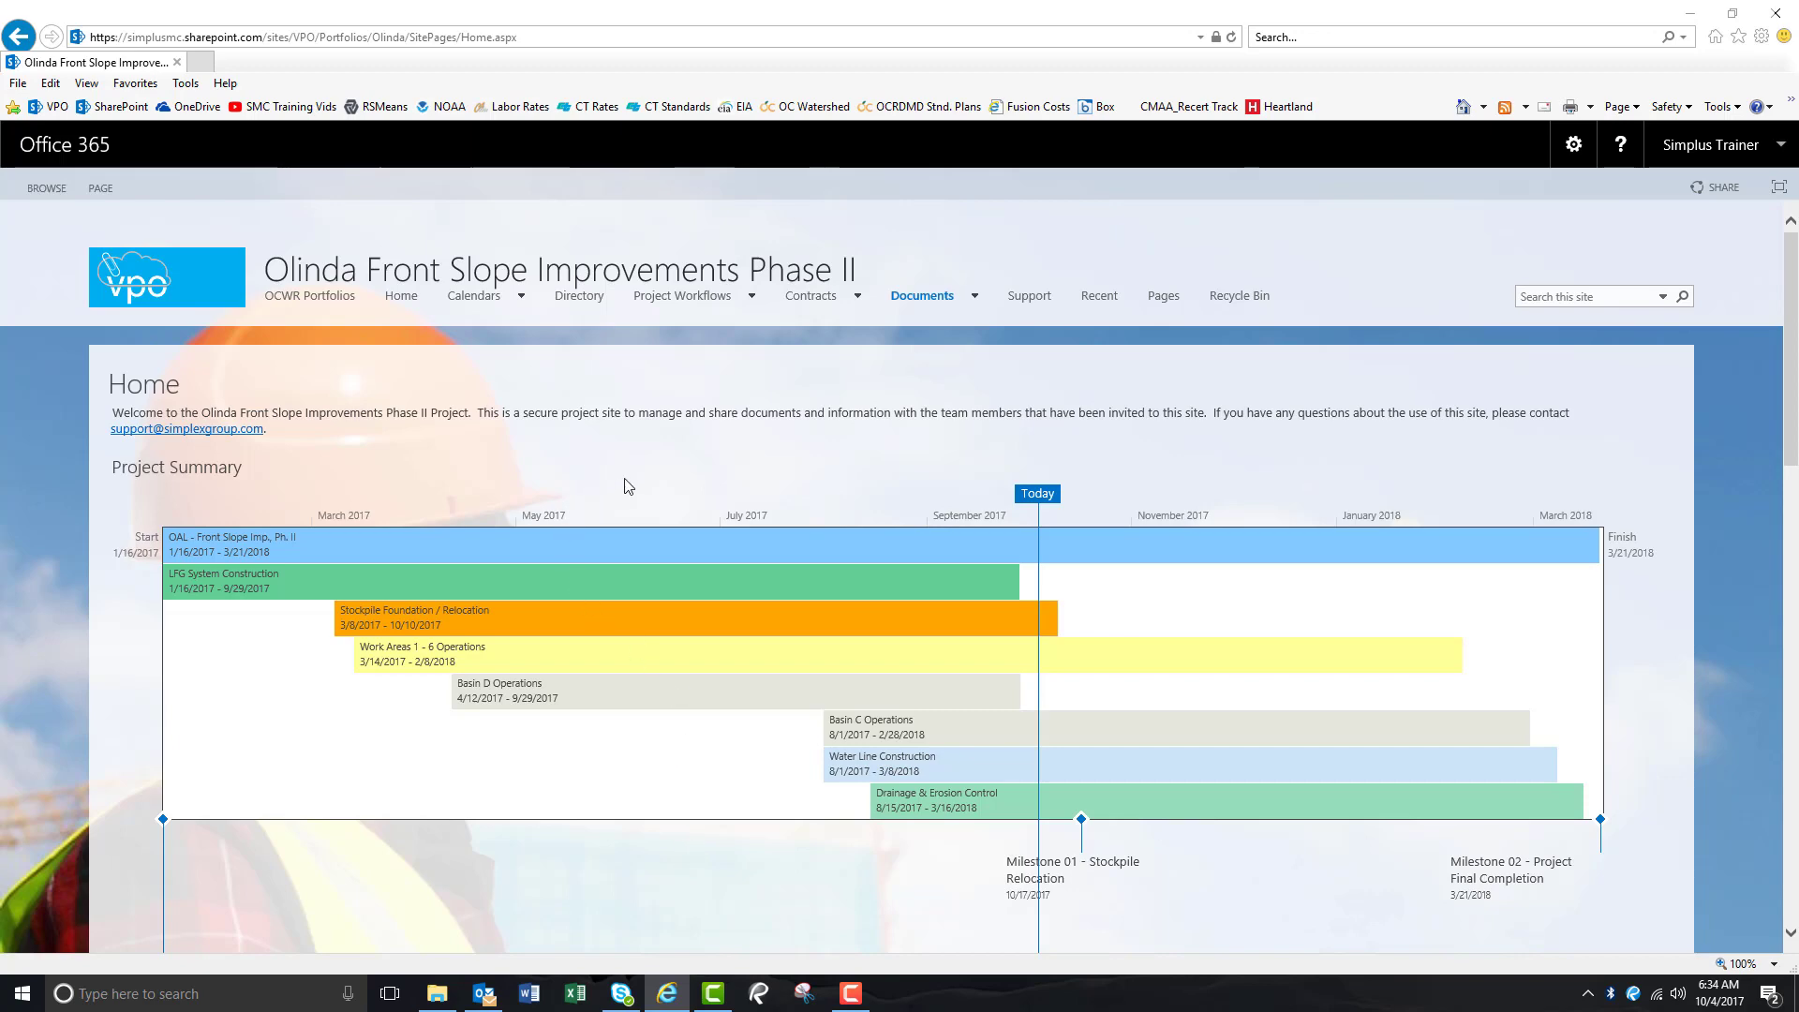
Open the Valves Prod. Data (Training) task from My Tasks on the Home page.
{"action": "scroll", "coordinate": [698, 787], "scroll_direction": "down", "scroll_amount": 10}
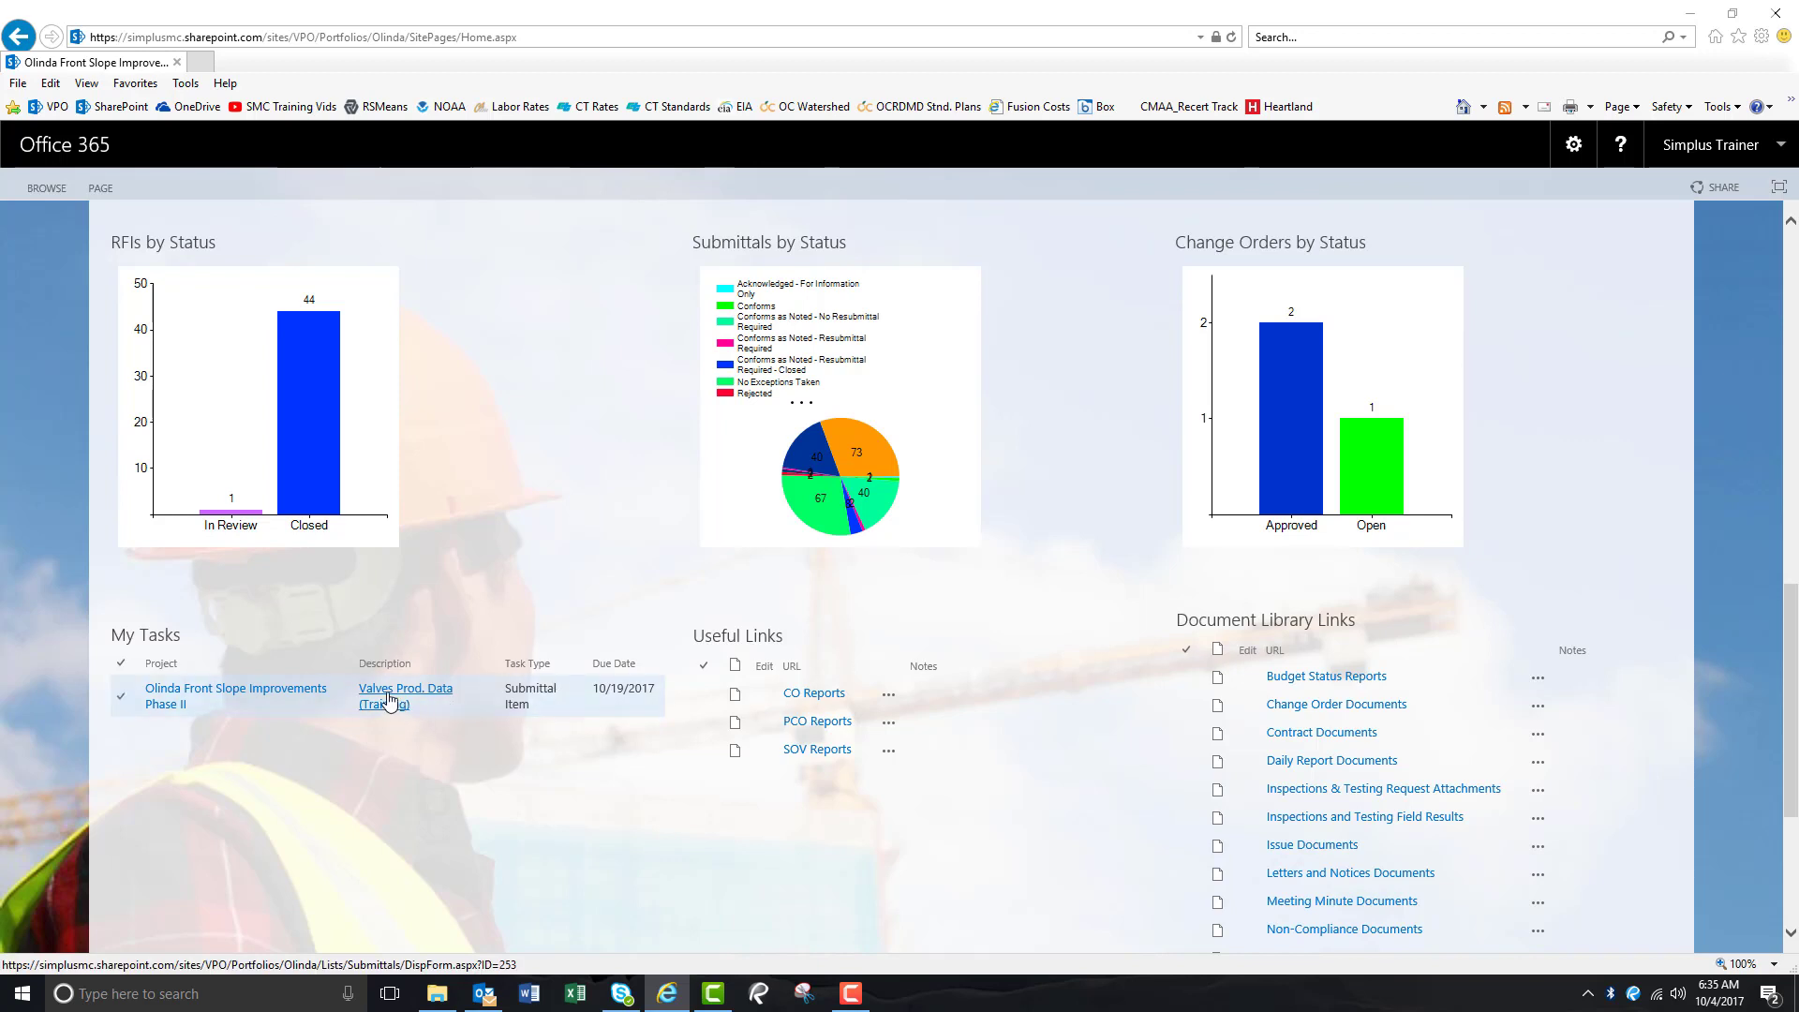
{"action": "left_click", "coordinate": [390, 699]}
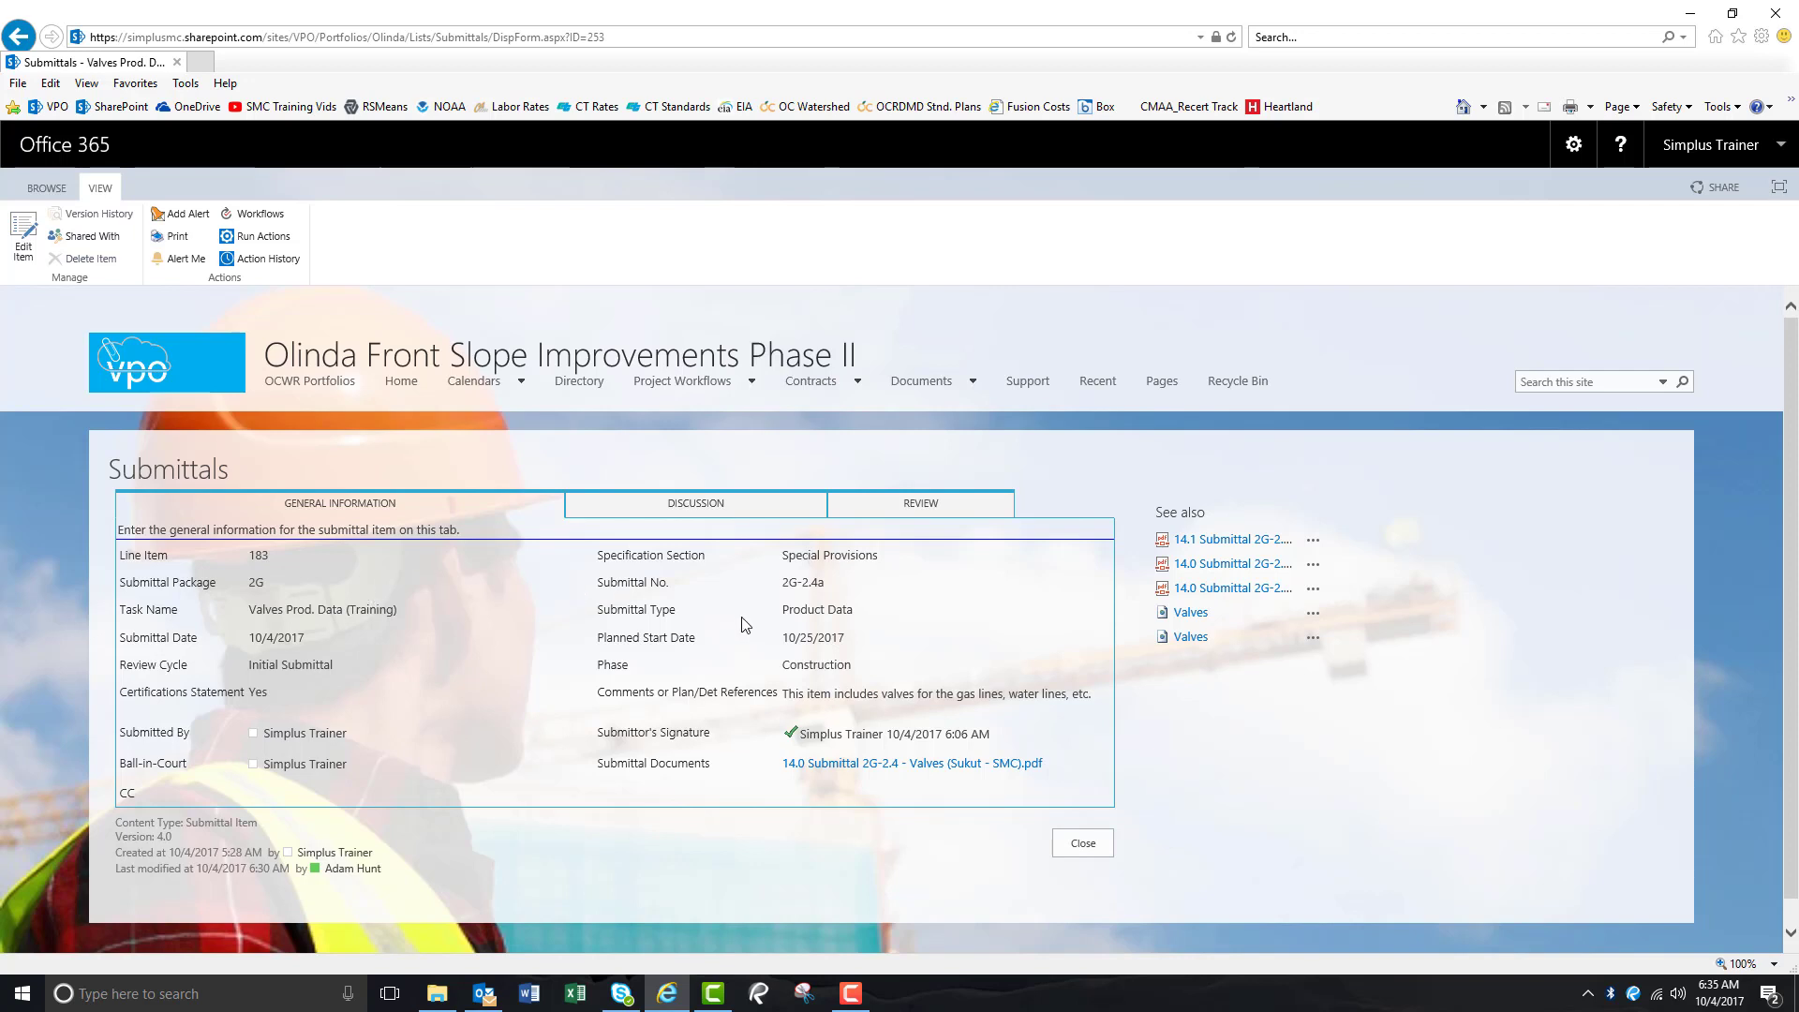
Read the reviewer's comments on the REVIEW tab, then close the submittal item.
{"action": "left_click", "coordinate": [918, 506]}
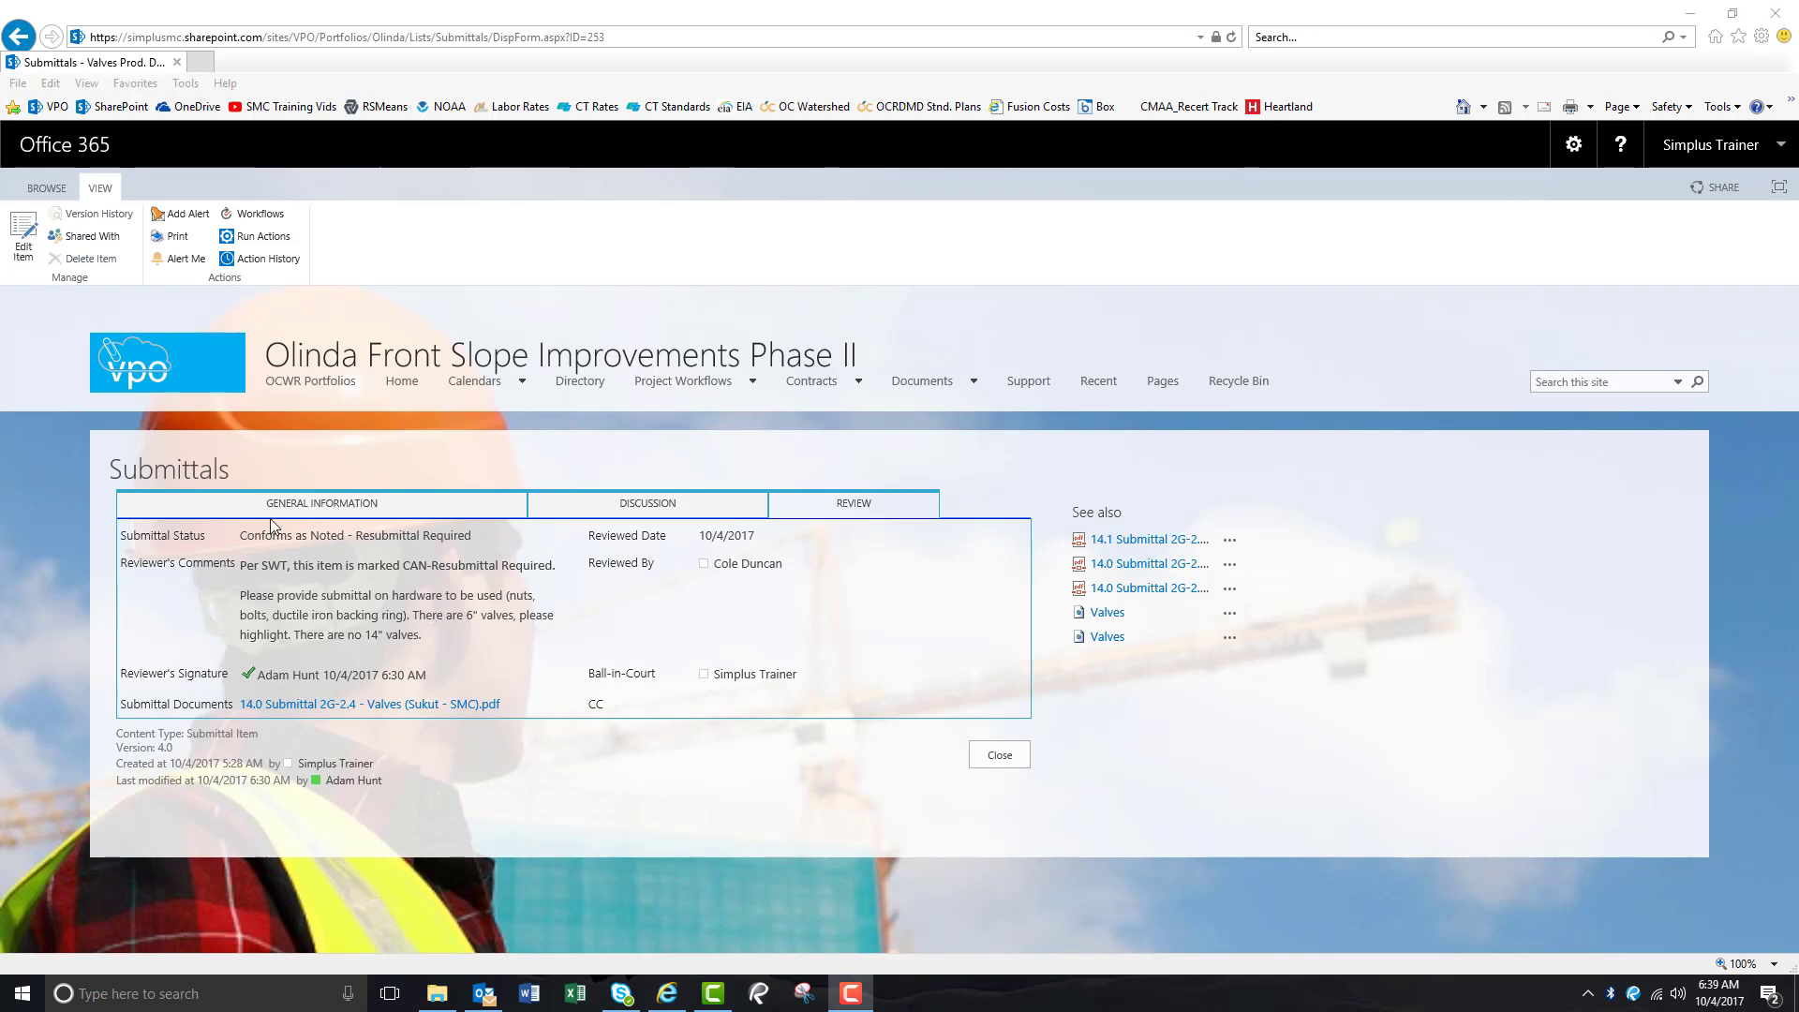
{"action": "left_click", "coordinate": [197, 473]}
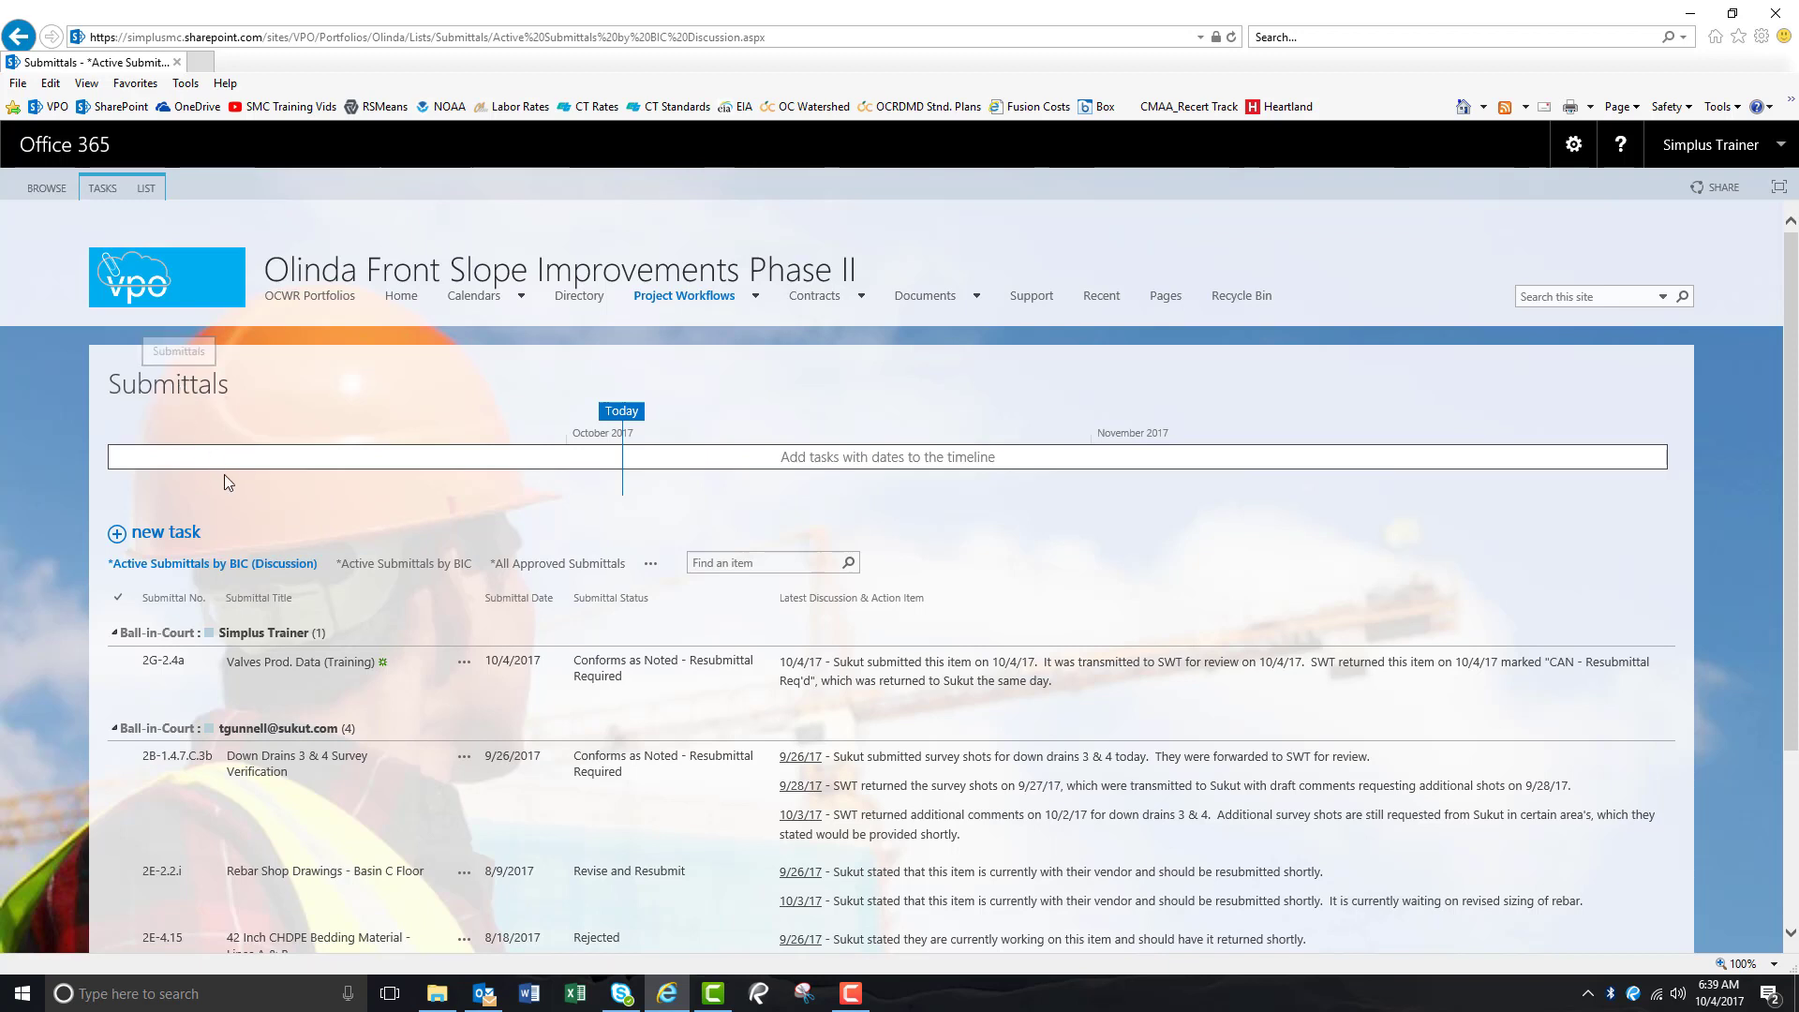
Start a new item in the Submittals list.
{"action": "left_click", "coordinate": [183, 536]}
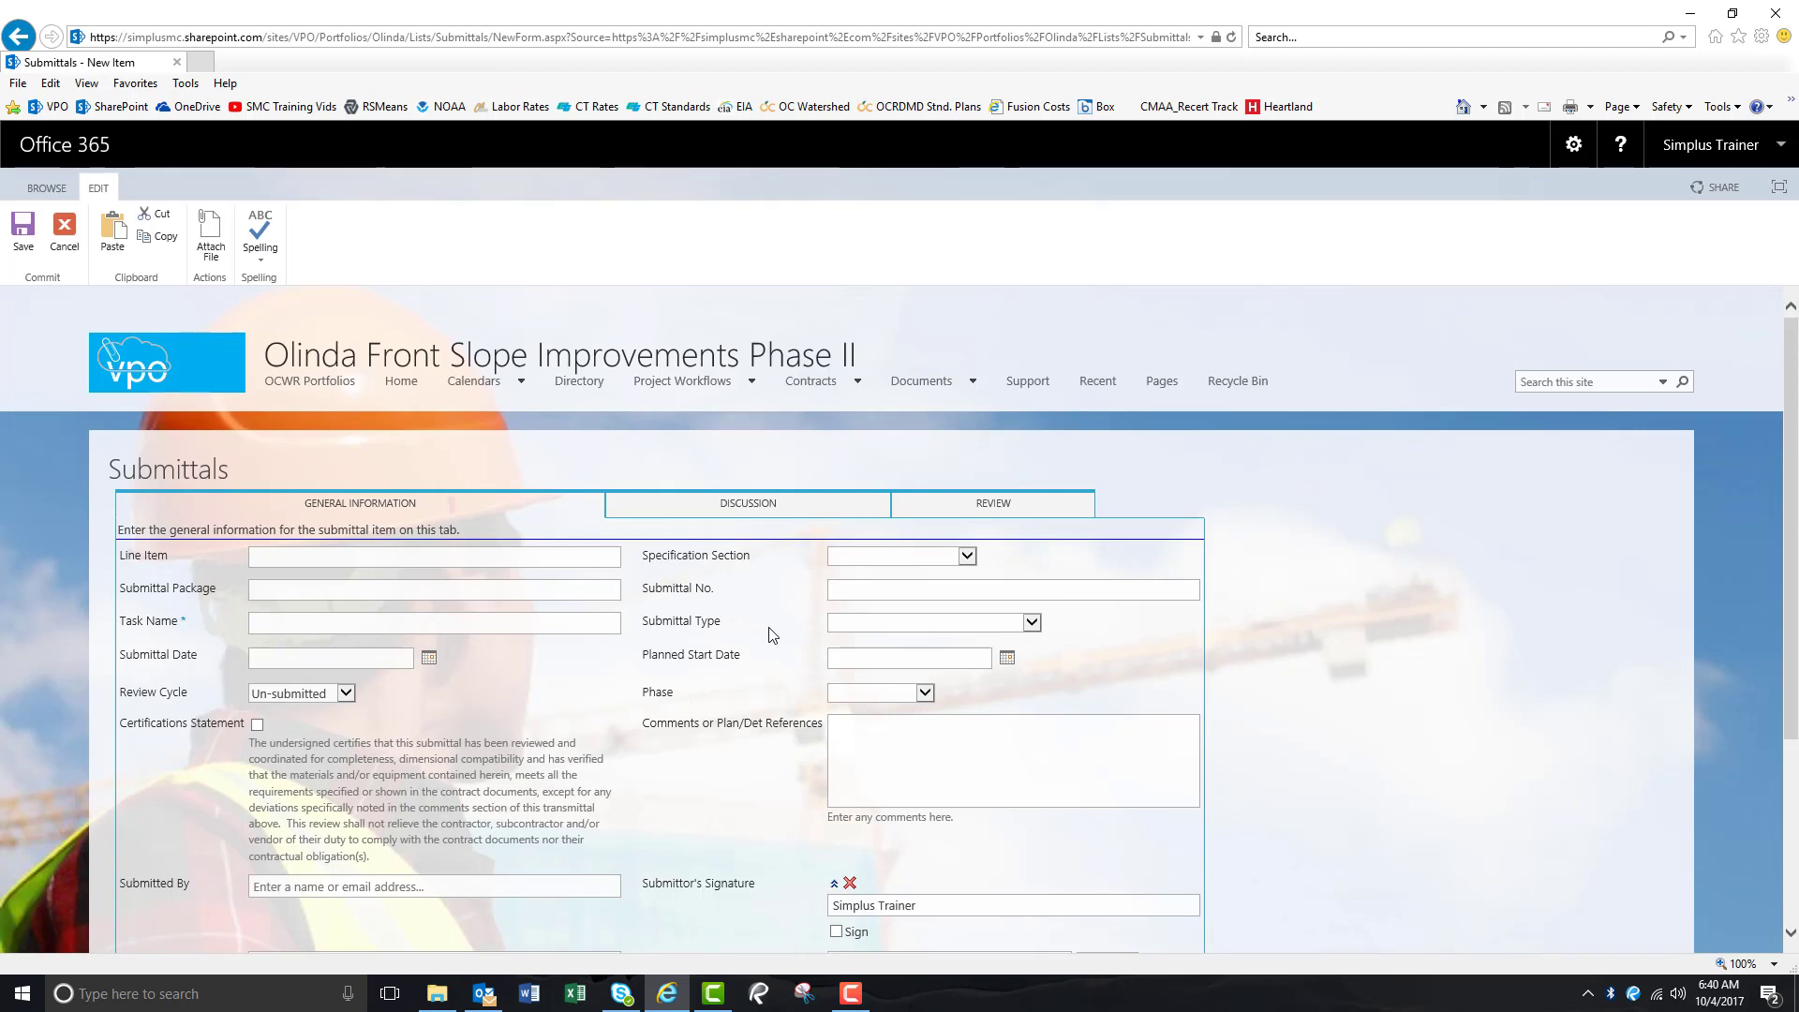
Enter package G, Submittal No. 2G-2.4a_R1, Special Provisions section, and task 'Valves Prod. Data (Training)'.
{"action": "left_click", "coordinate": [461, 597]}
{"action": "type", "text": "G"}
{"action": "key", "text": "Tab"}
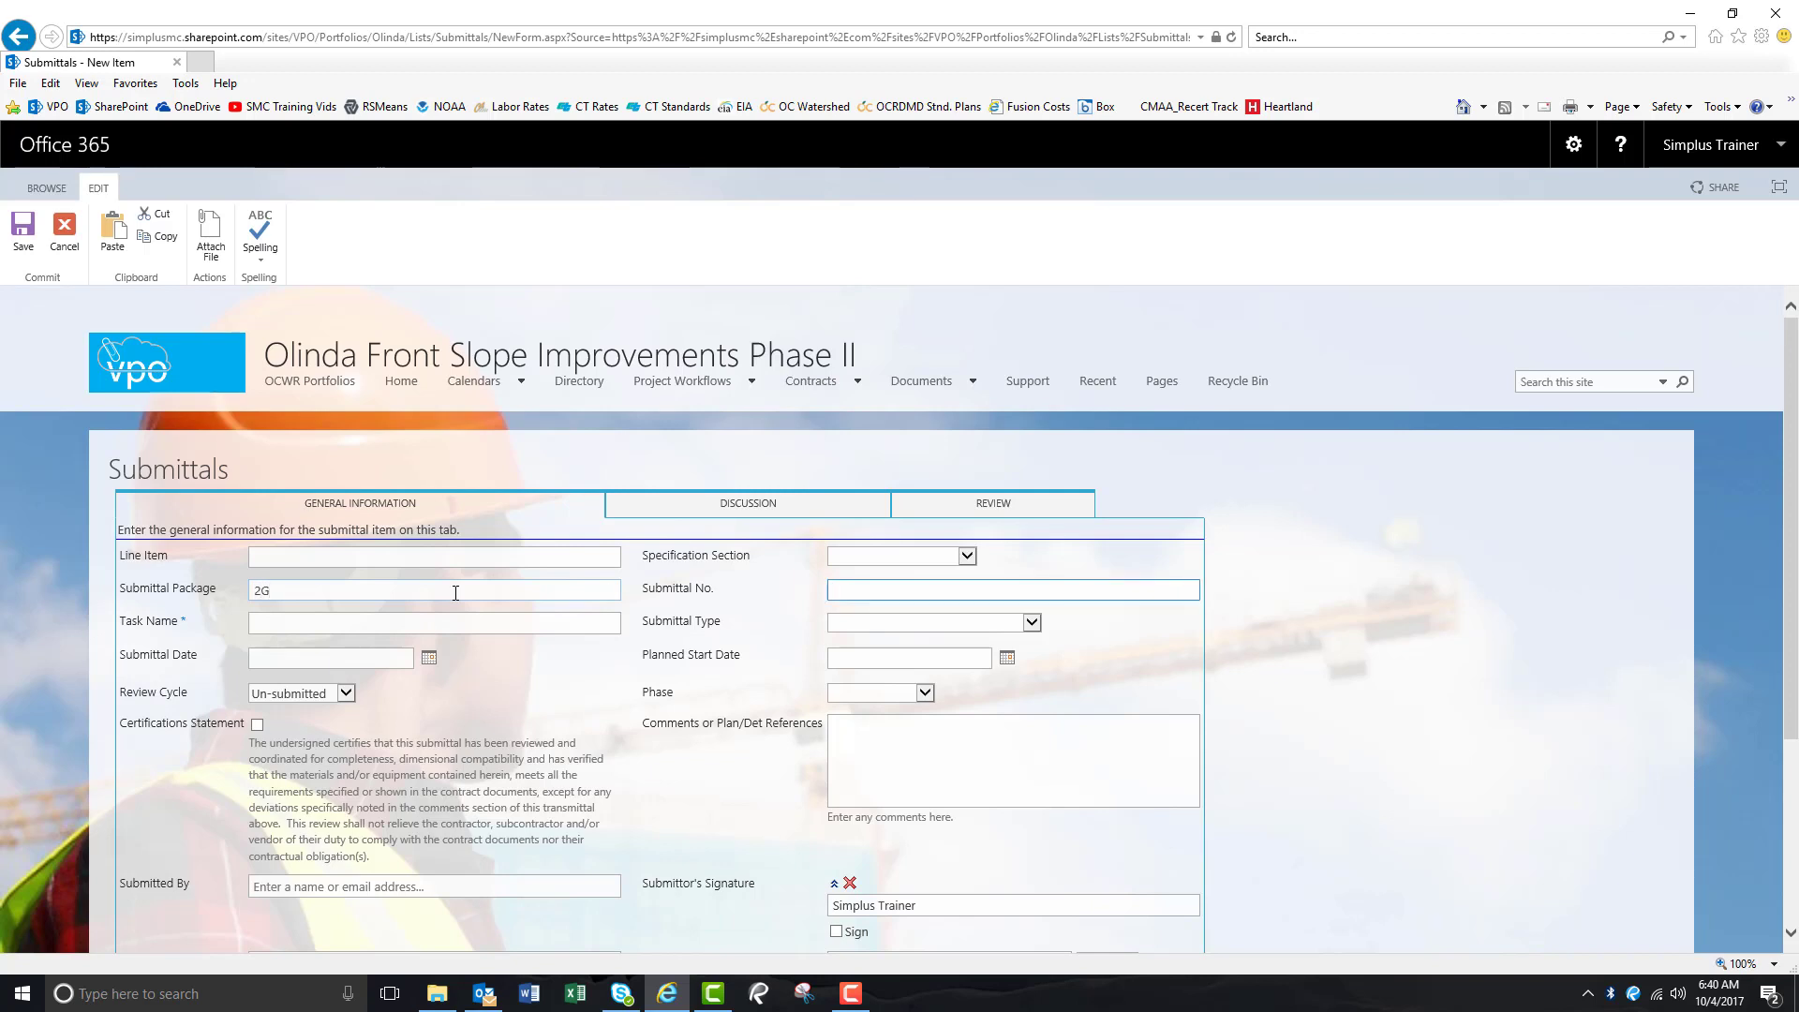
{"action": "type", "text": "2G-2.4"}
{"action": "type", "text": "R1"}
{"action": "left_click", "coordinate": [967, 558]}
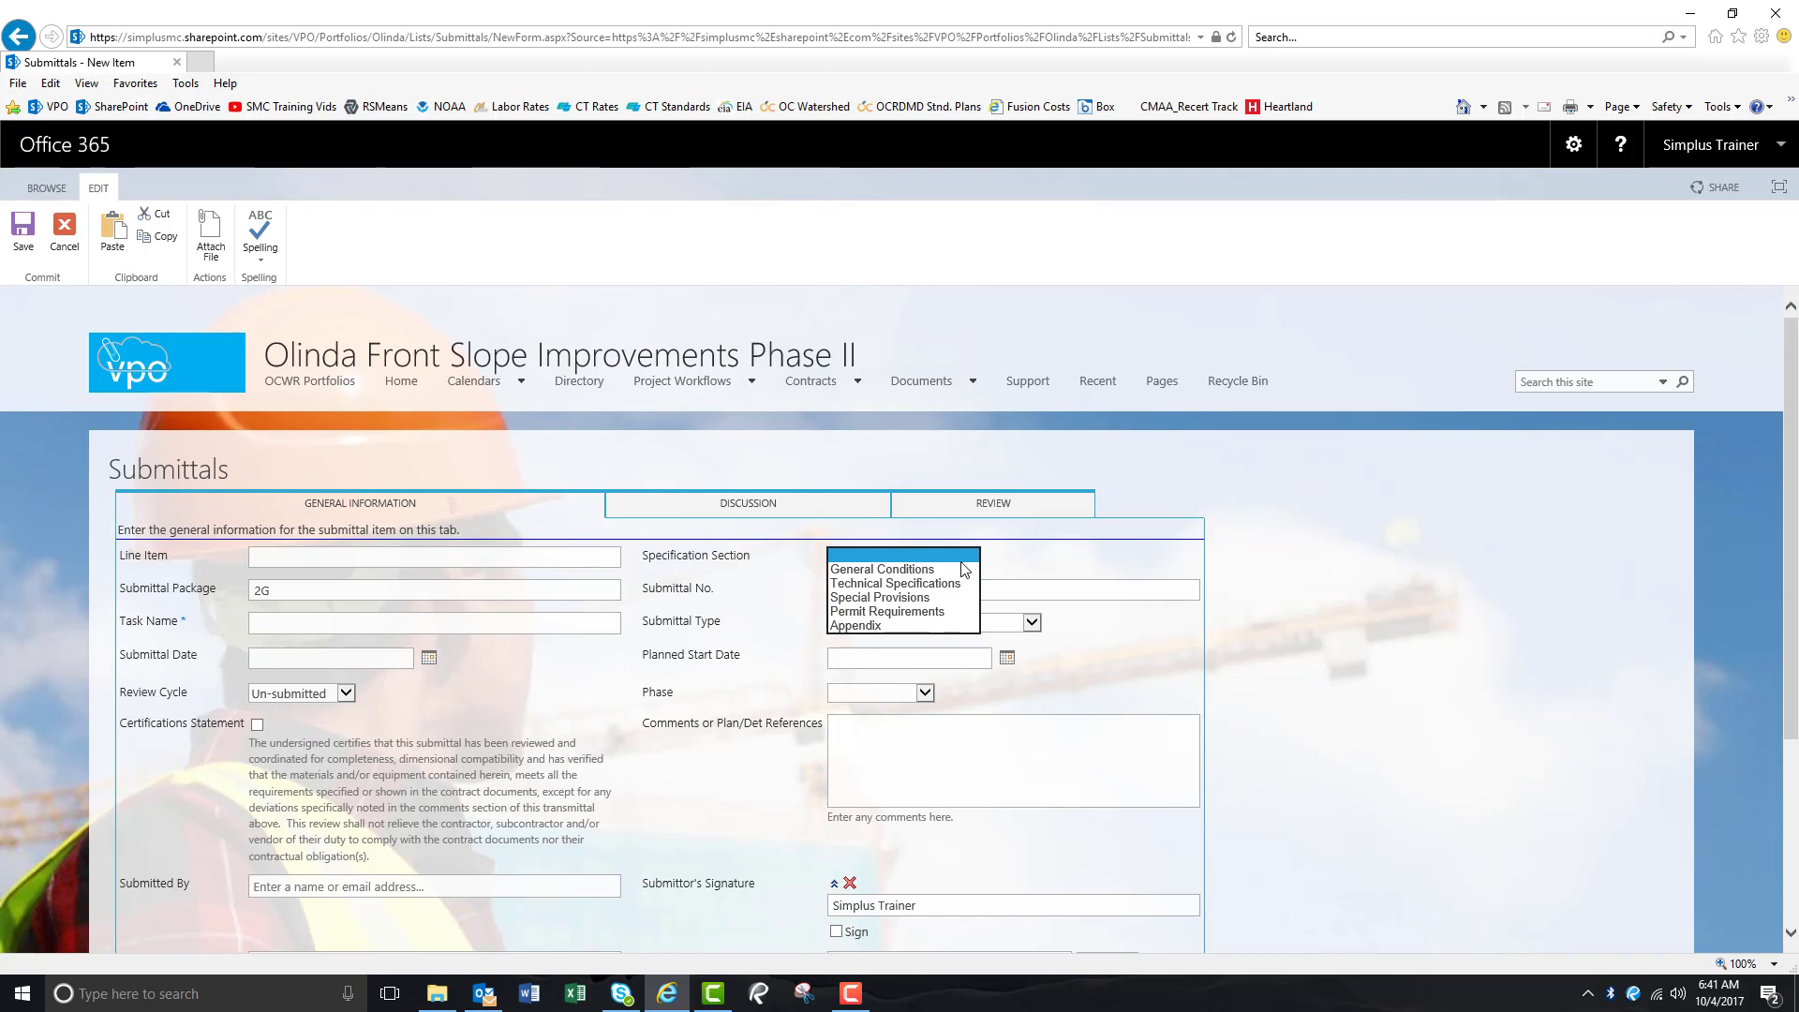
{"action": "left_click", "coordinate": [890, 596]}
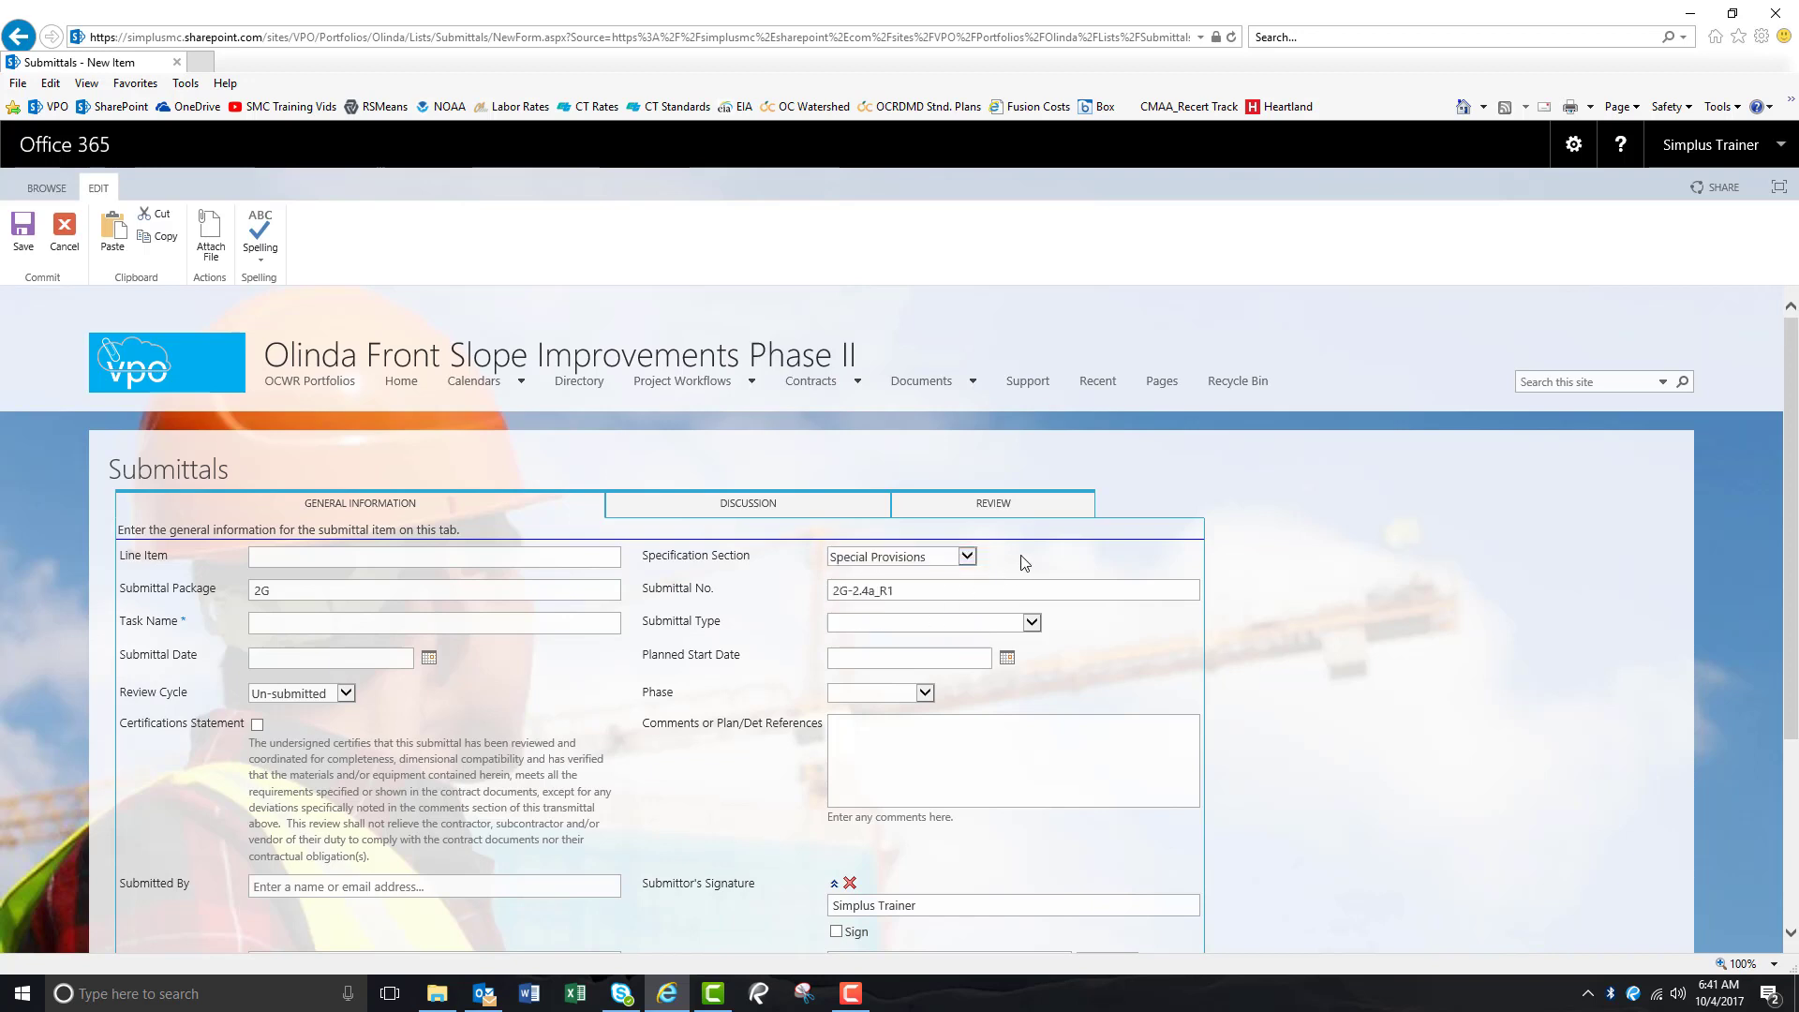
{"action": "left_click", "coordinate": [469, 625]}
{"action": "type", "text": "Valves Prod. Data"}
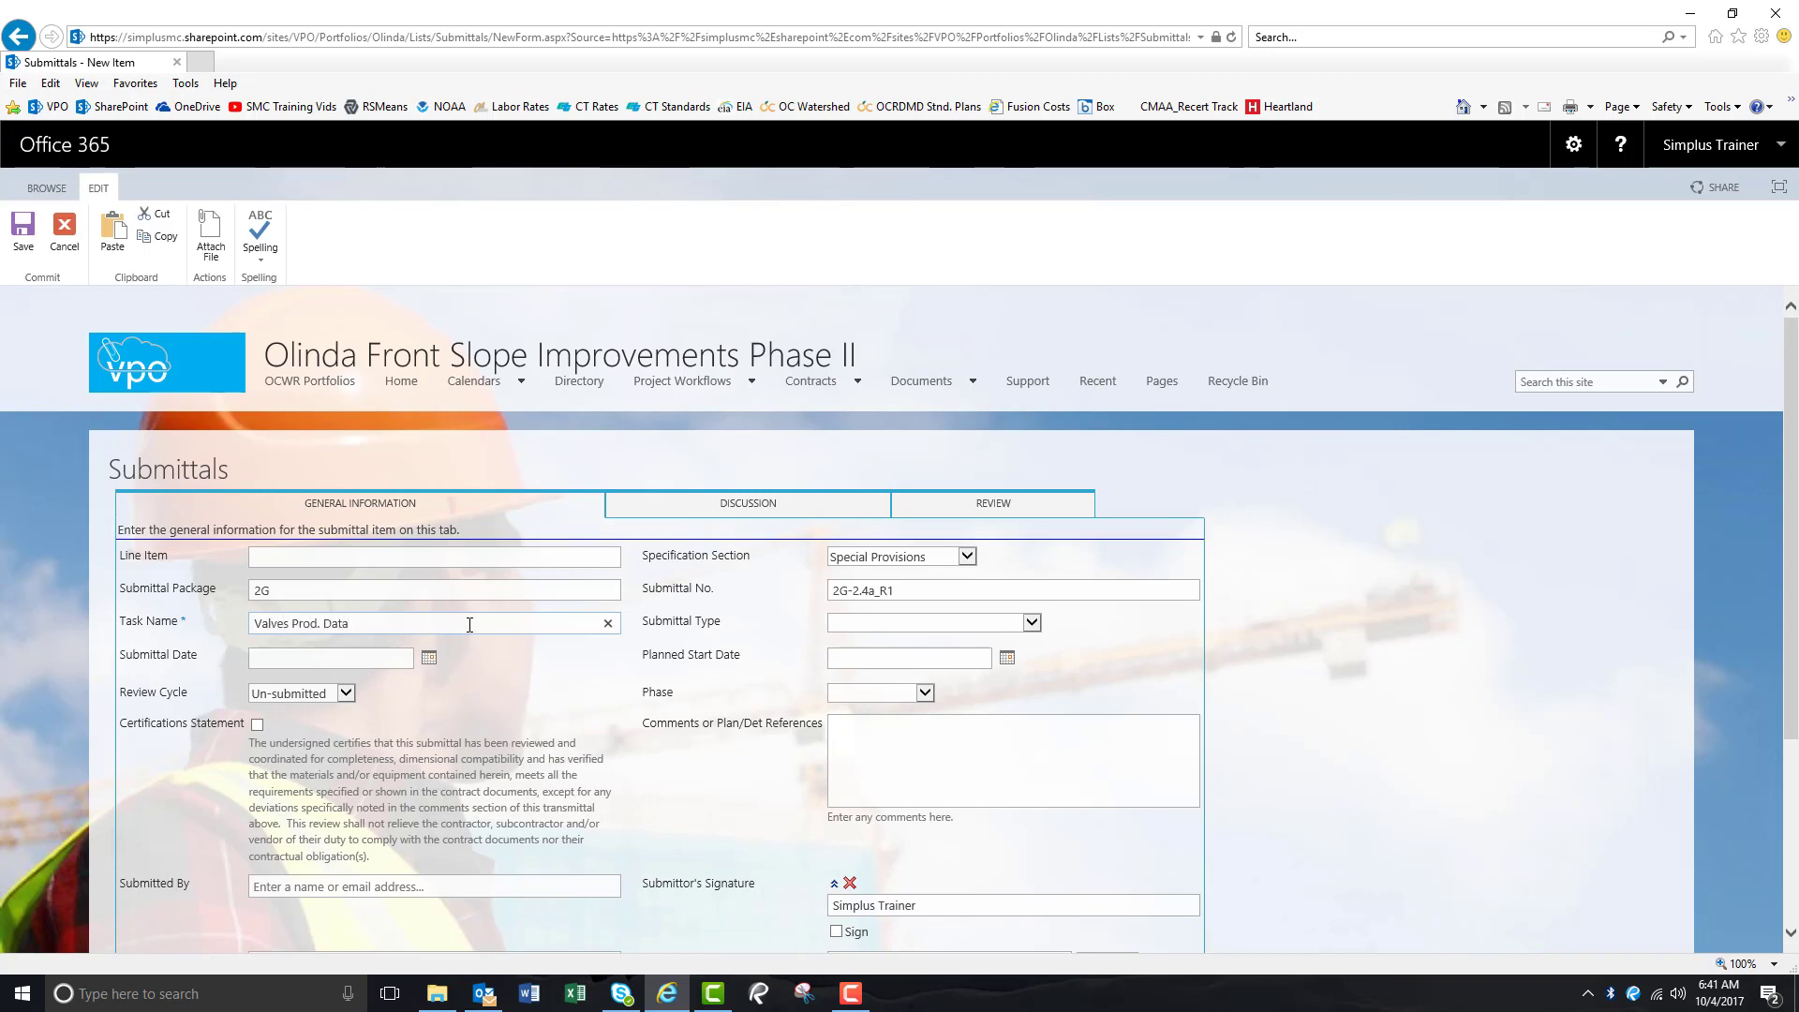
{"action": "type", "text": " (Training"}
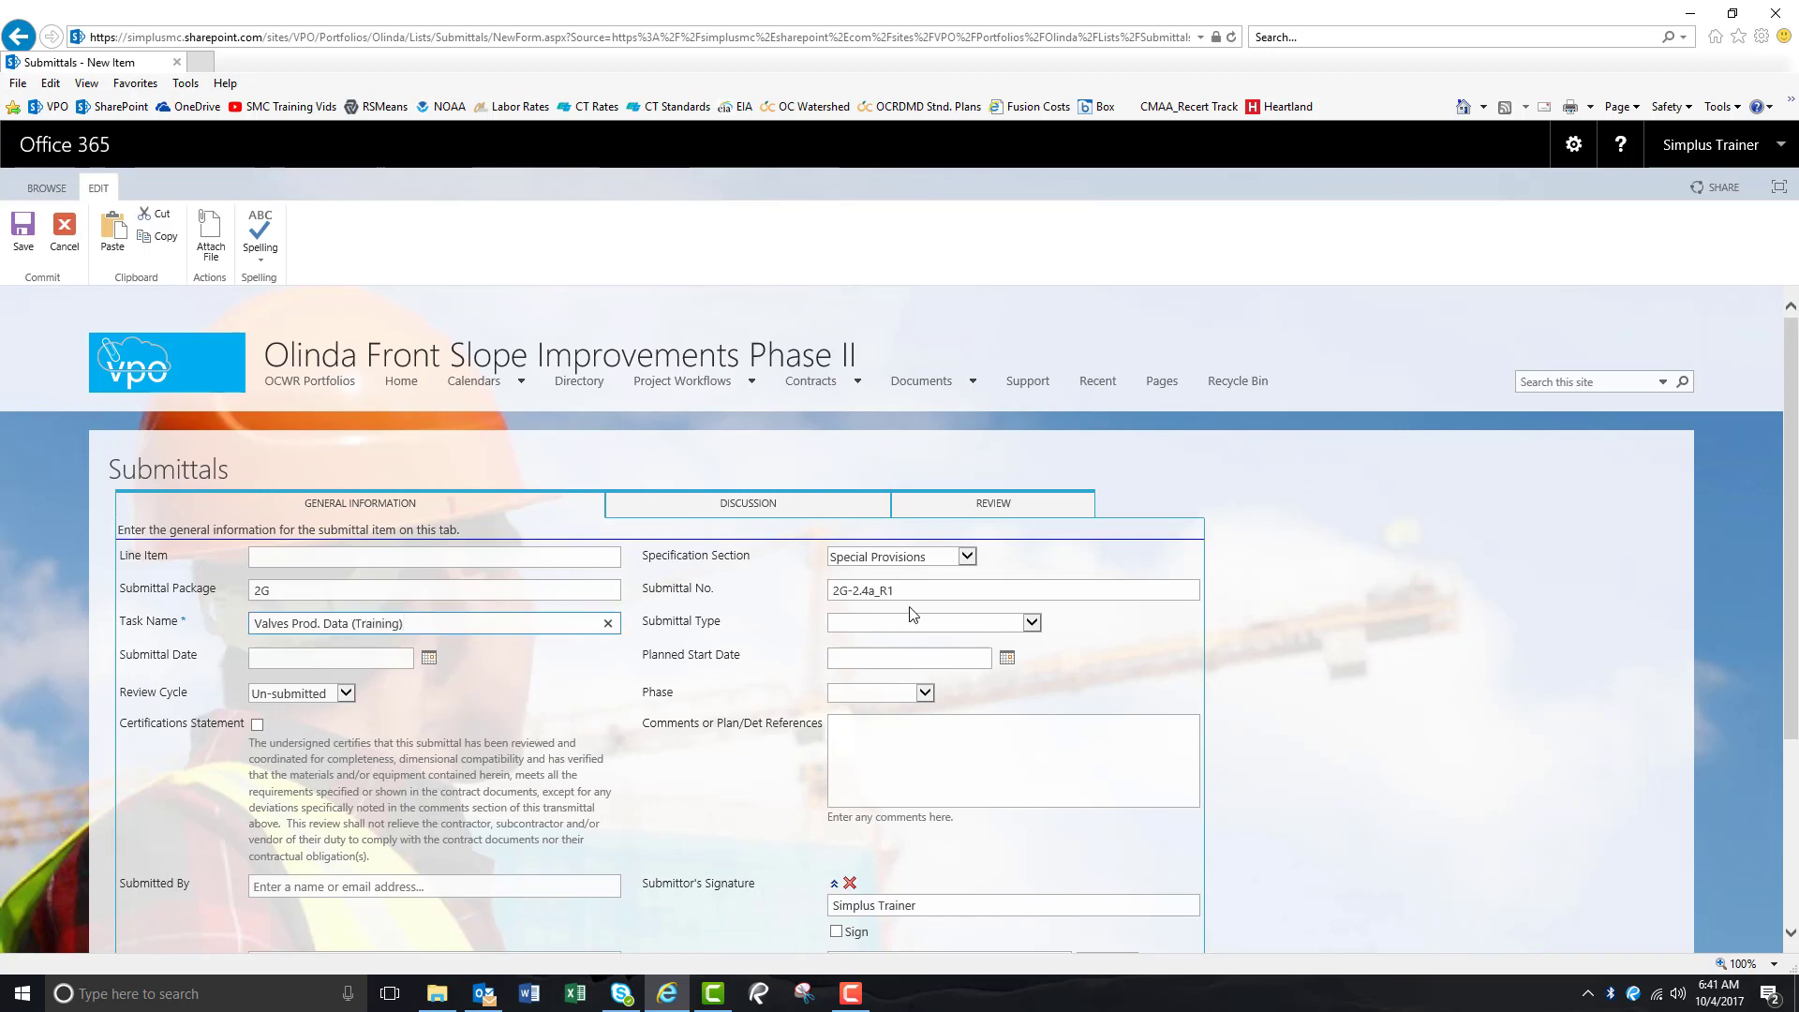
Set submittal type Product Data, submittal date 10/4/2017 and planned start 10/25/2017.
{"action": "left_click", "coordinate": [1029, 623]}
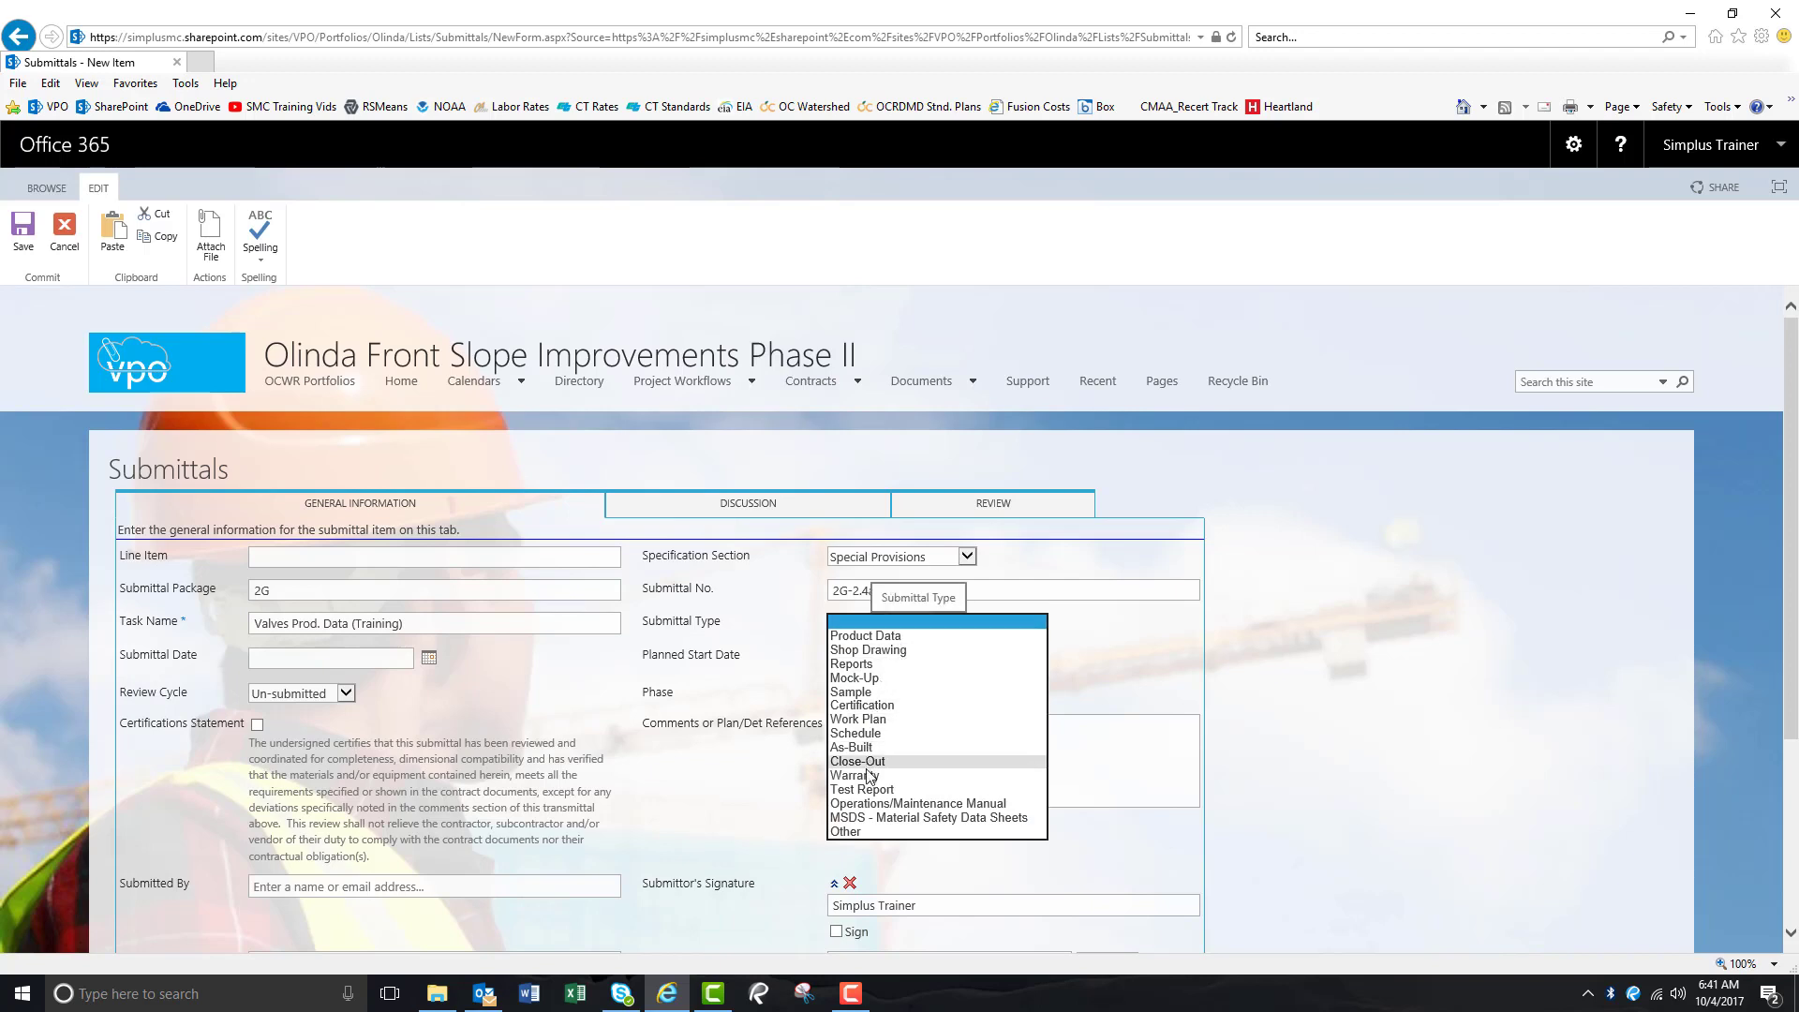
{"action": "left_click", "coordinate": [864, 635]}
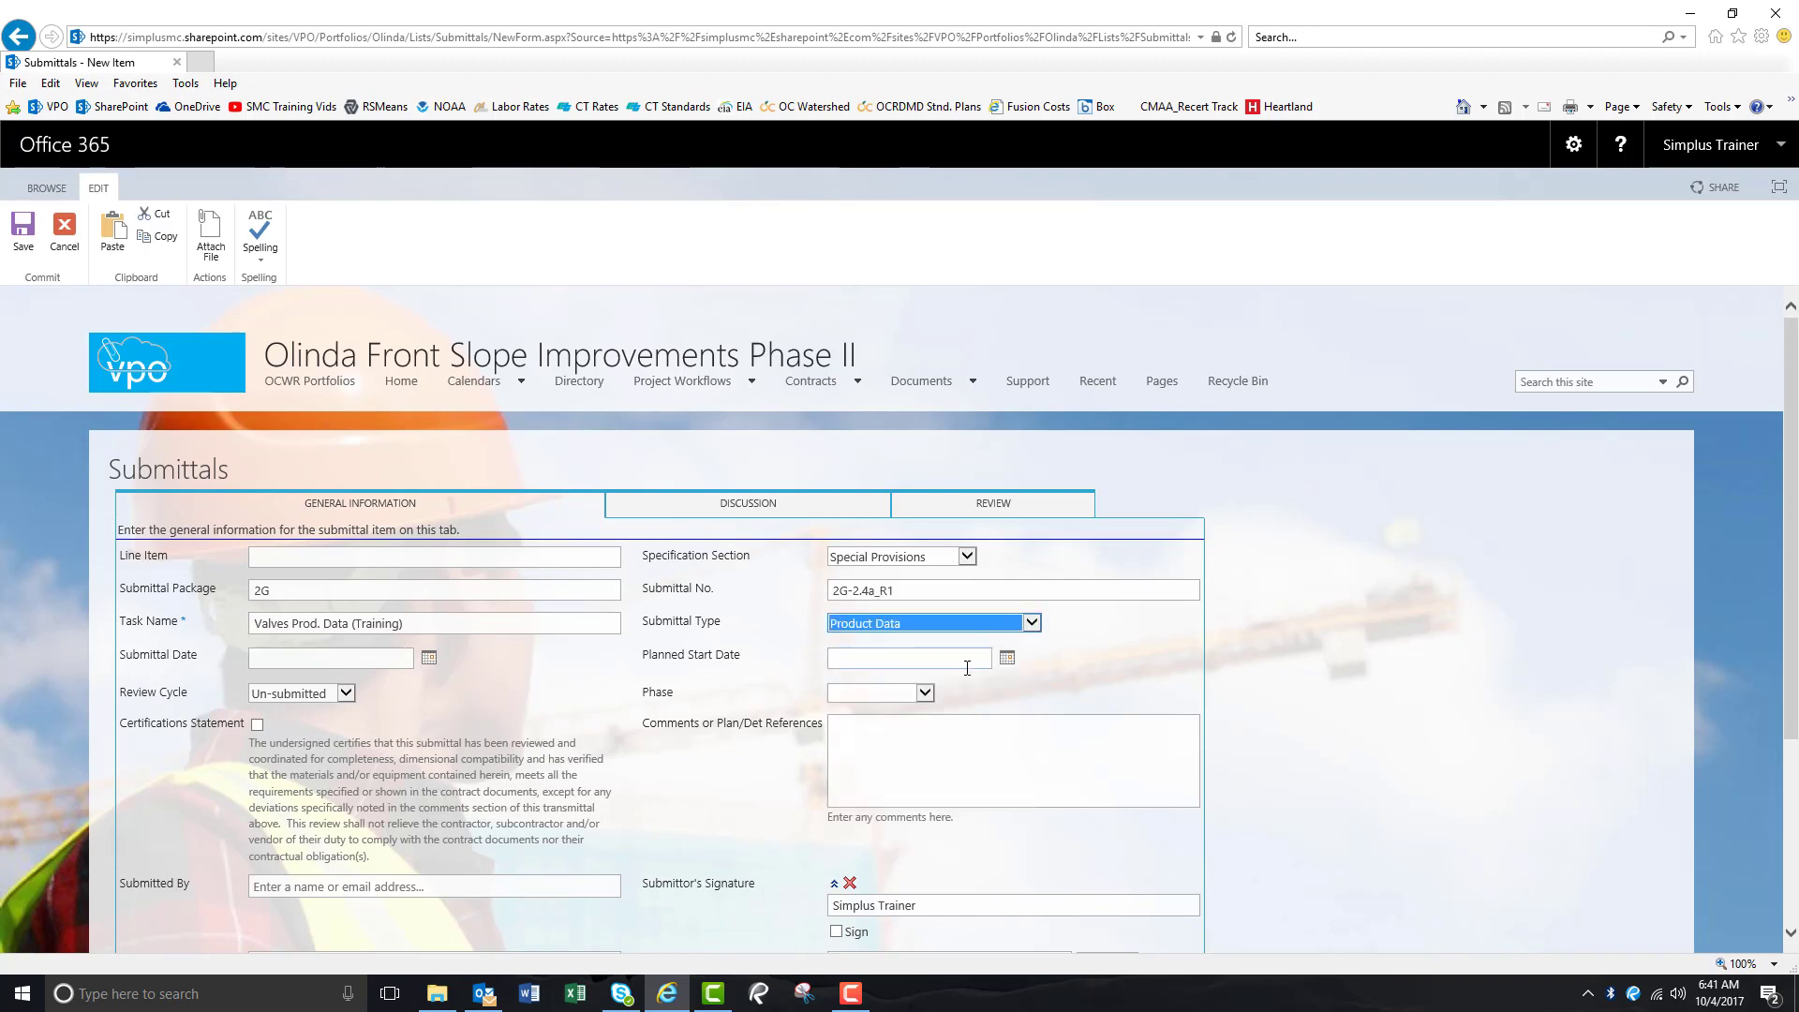
{"action": "left_click", "coordinate": [429, 661]}
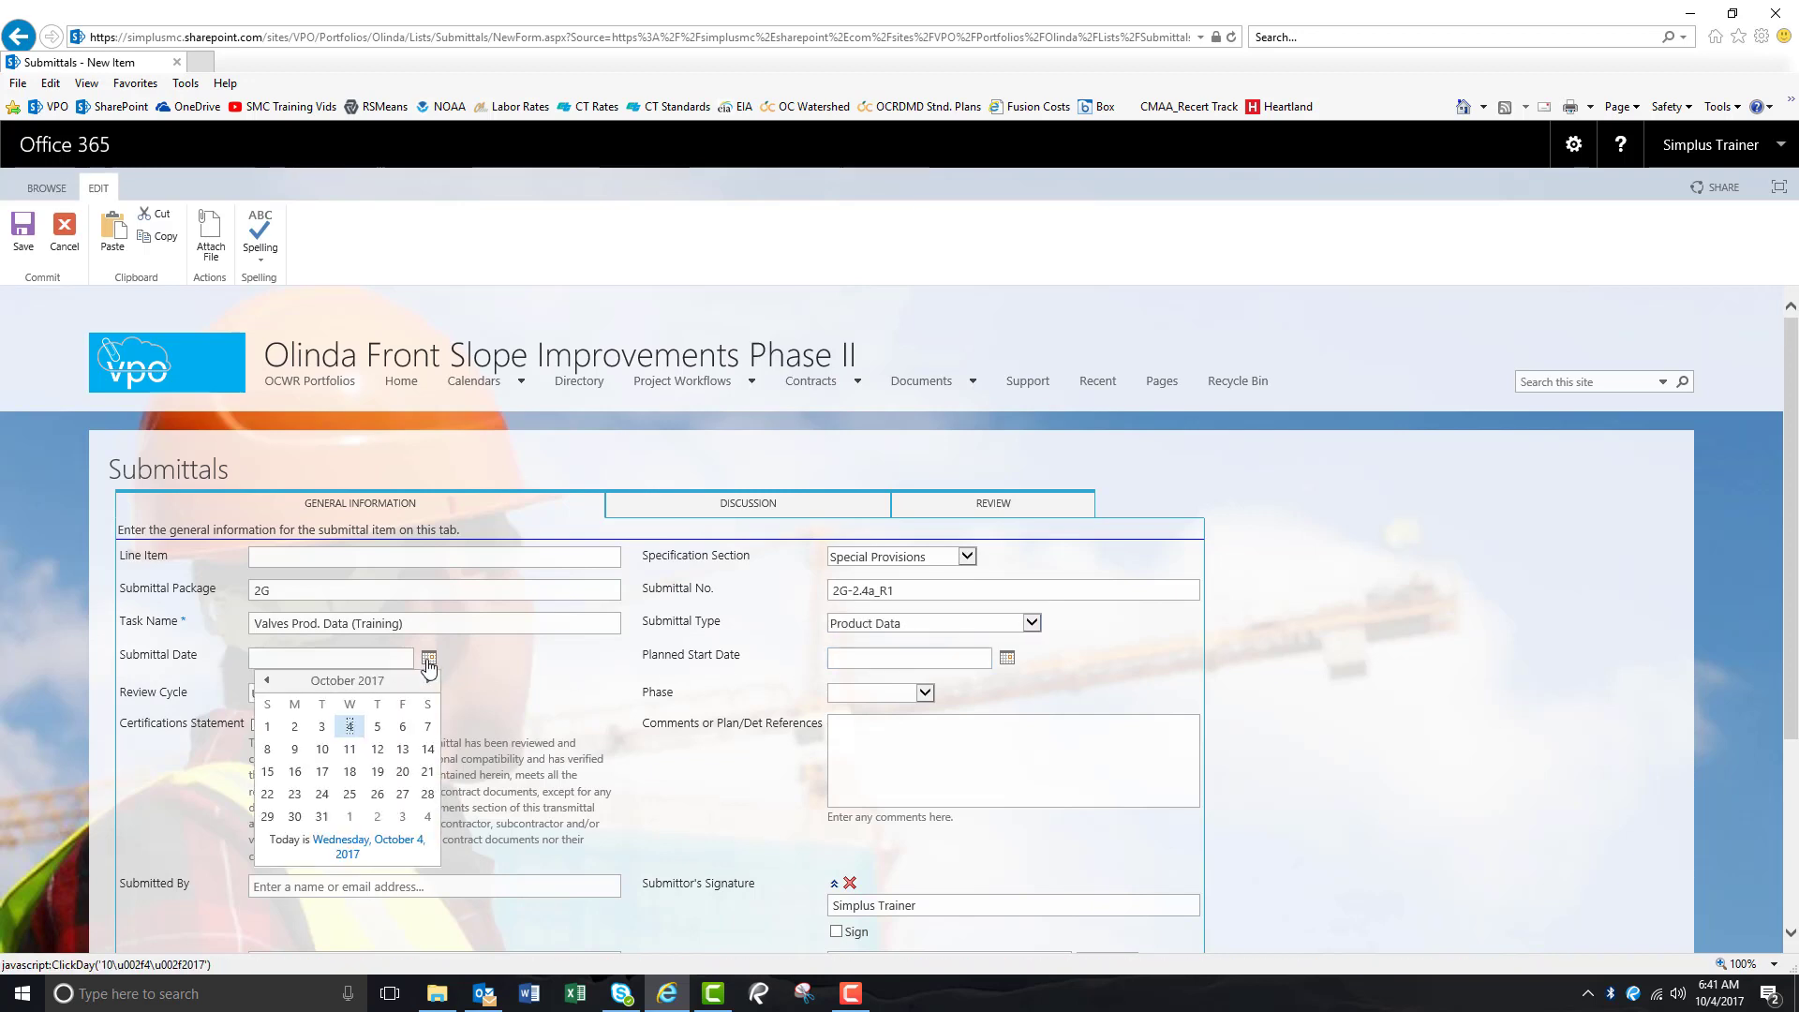
{"action": "left_click", "coordinate": [351, 728]}
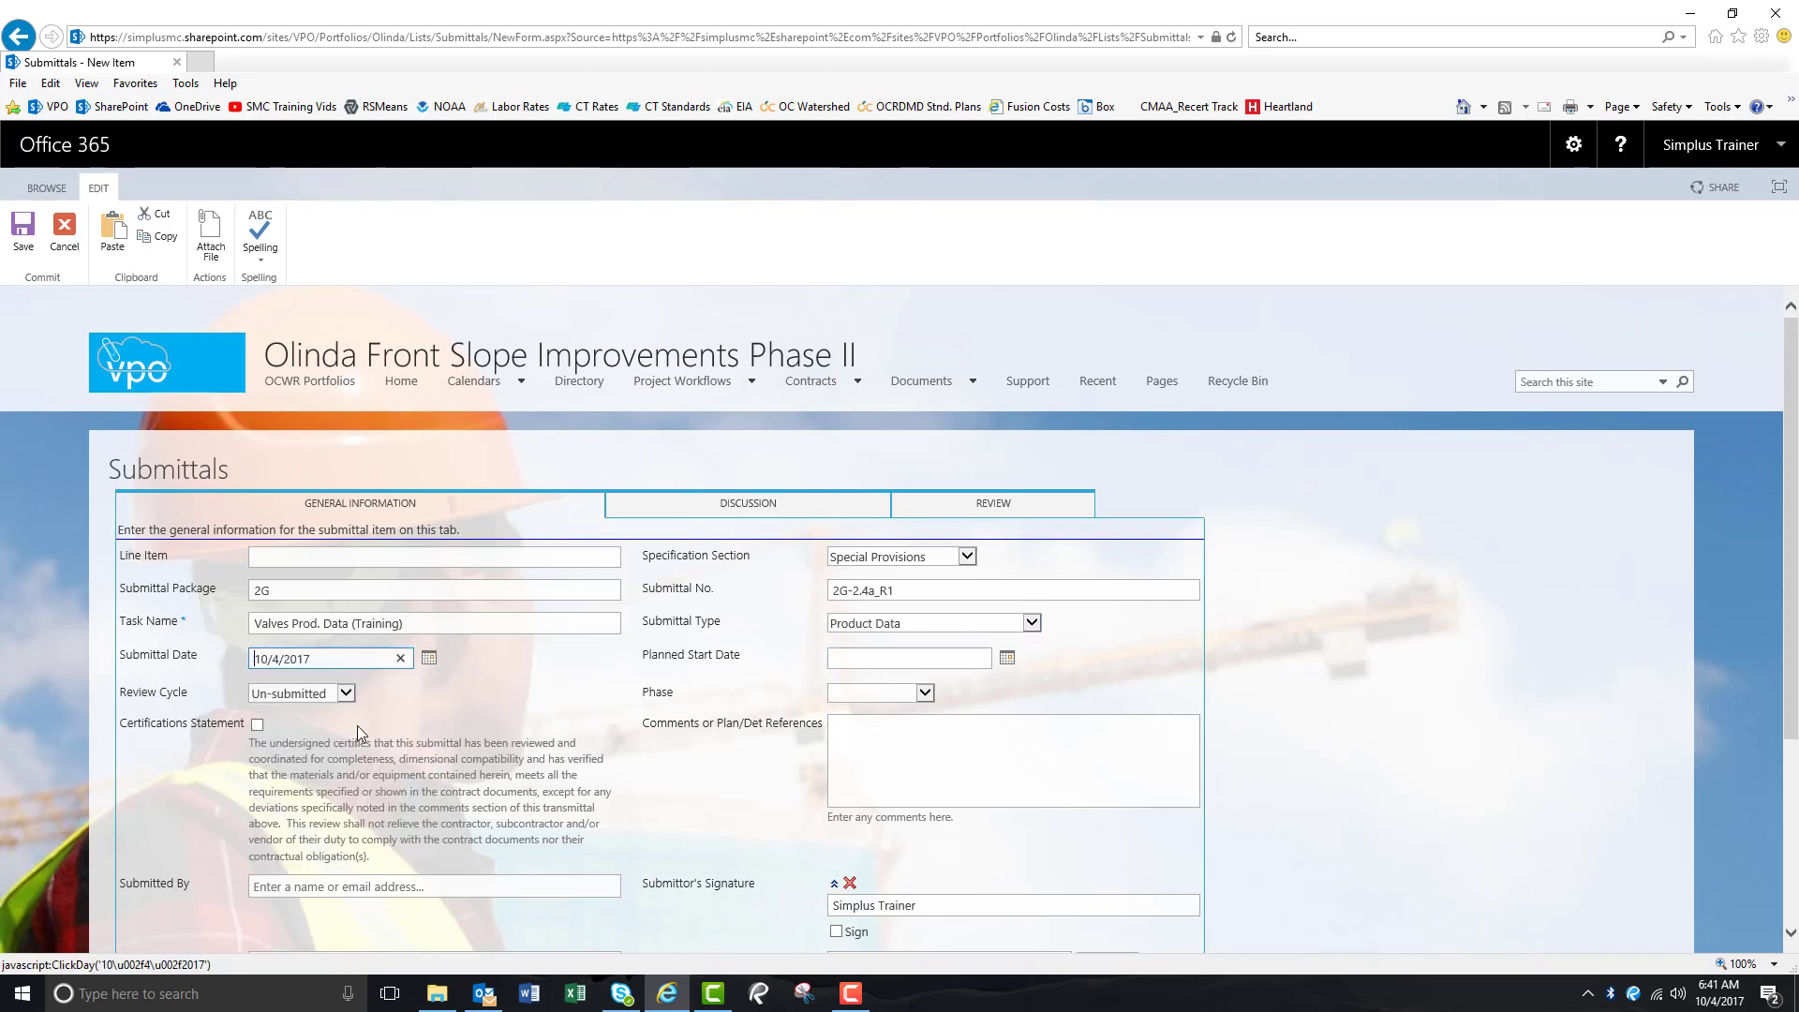
{"action": "left_click", "coordinate": [1007, 659]}
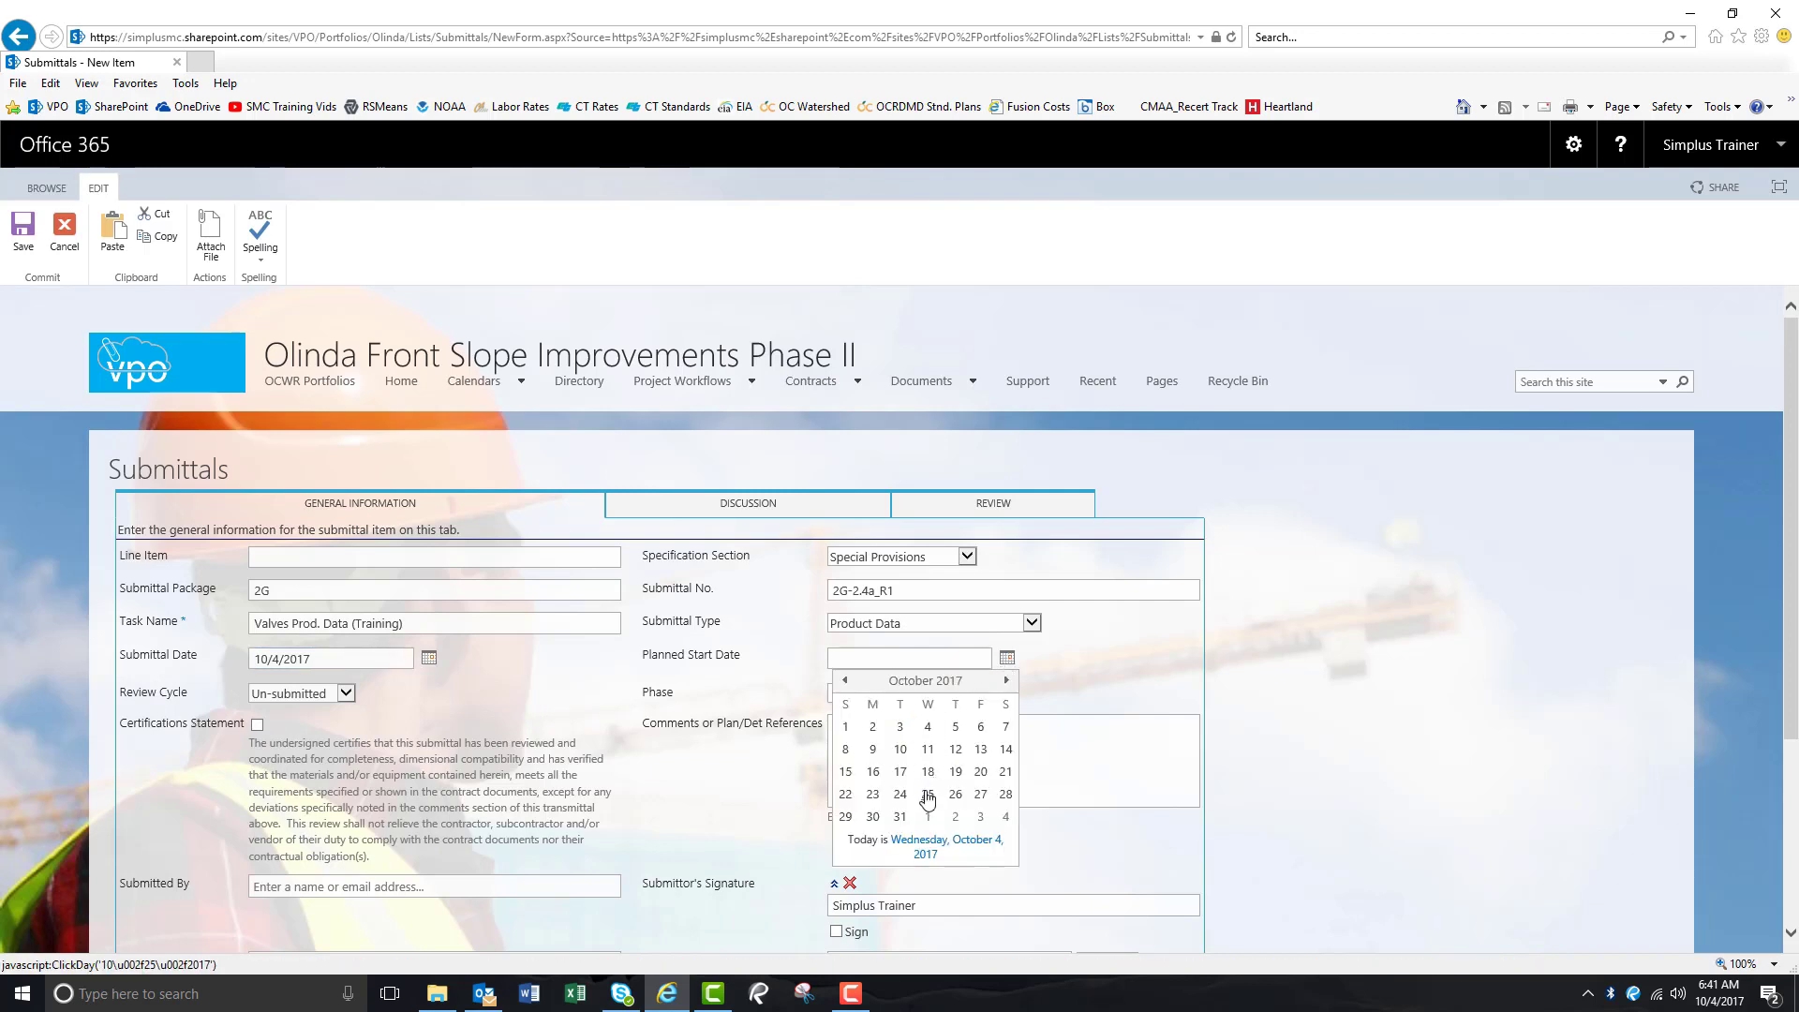
{"action": "left_click", "coordinate": [928, 797]}
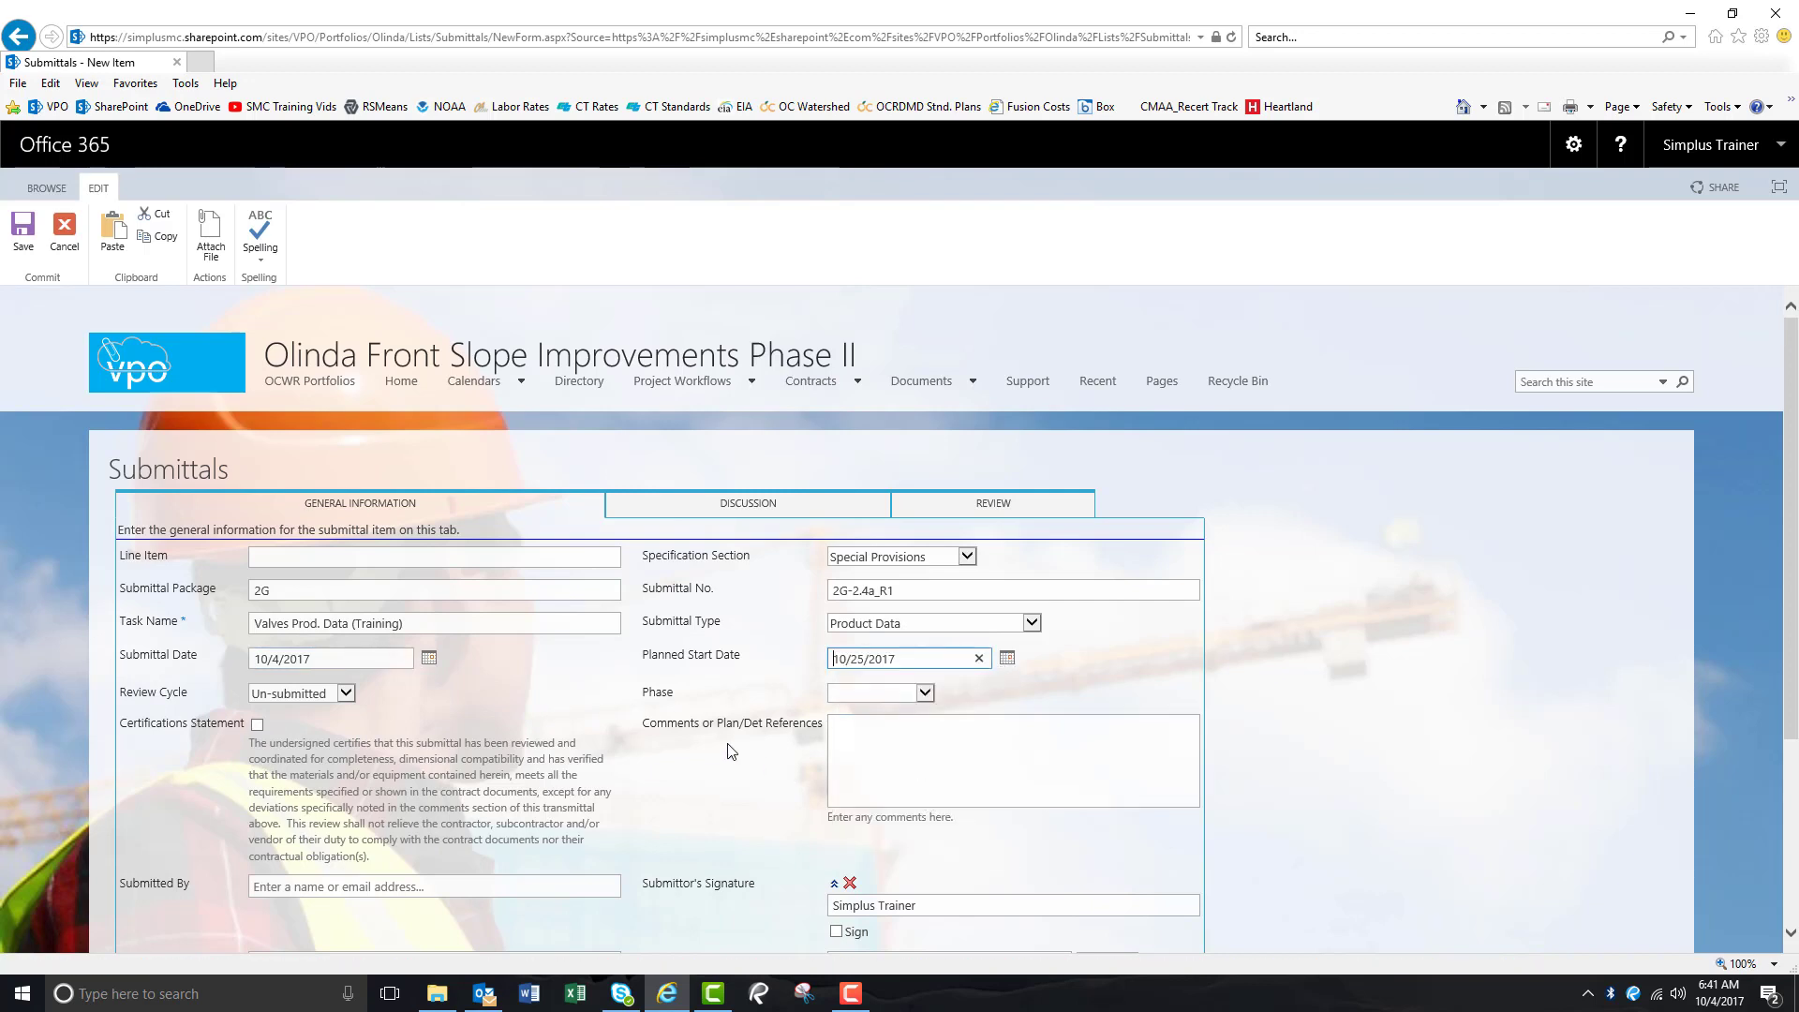
Set review cycle Re-submittal, tick the certification, phase Construction, and comment on the added missing data.
{"action": "left_click", "coordinate": [346, 694]}
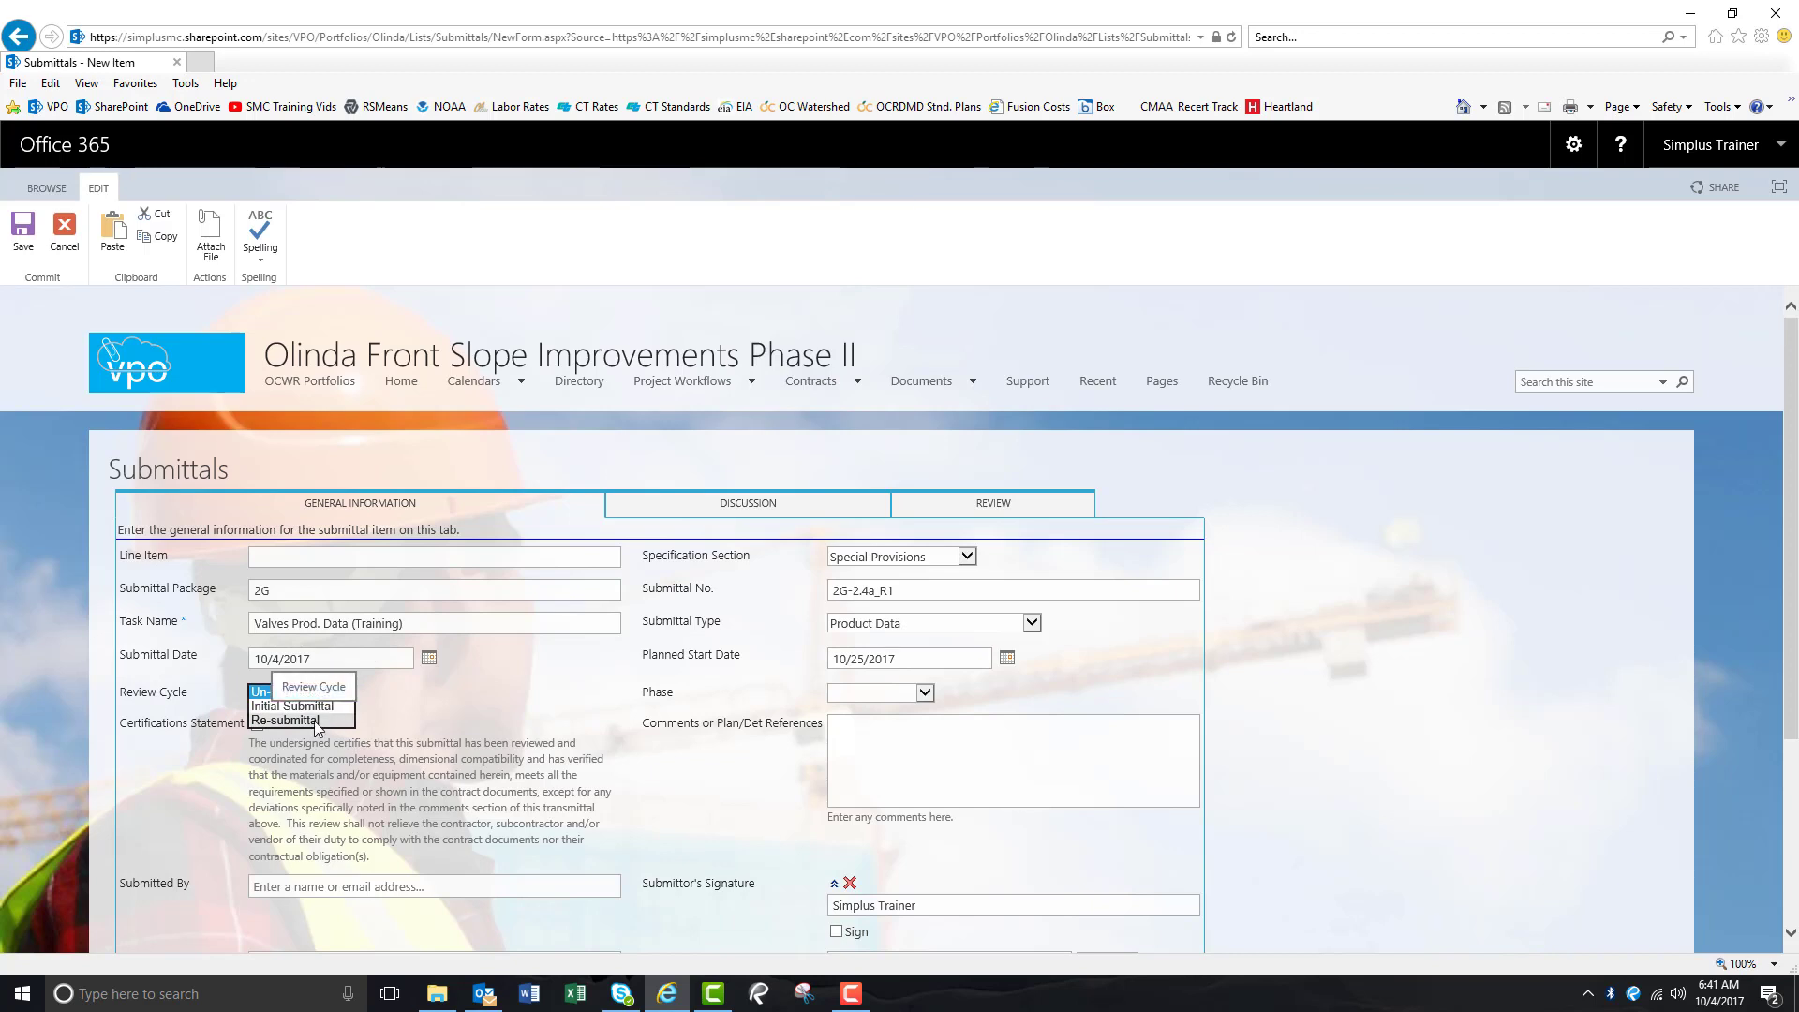
{"action": "left_click", "coordinate": [317, 719]}
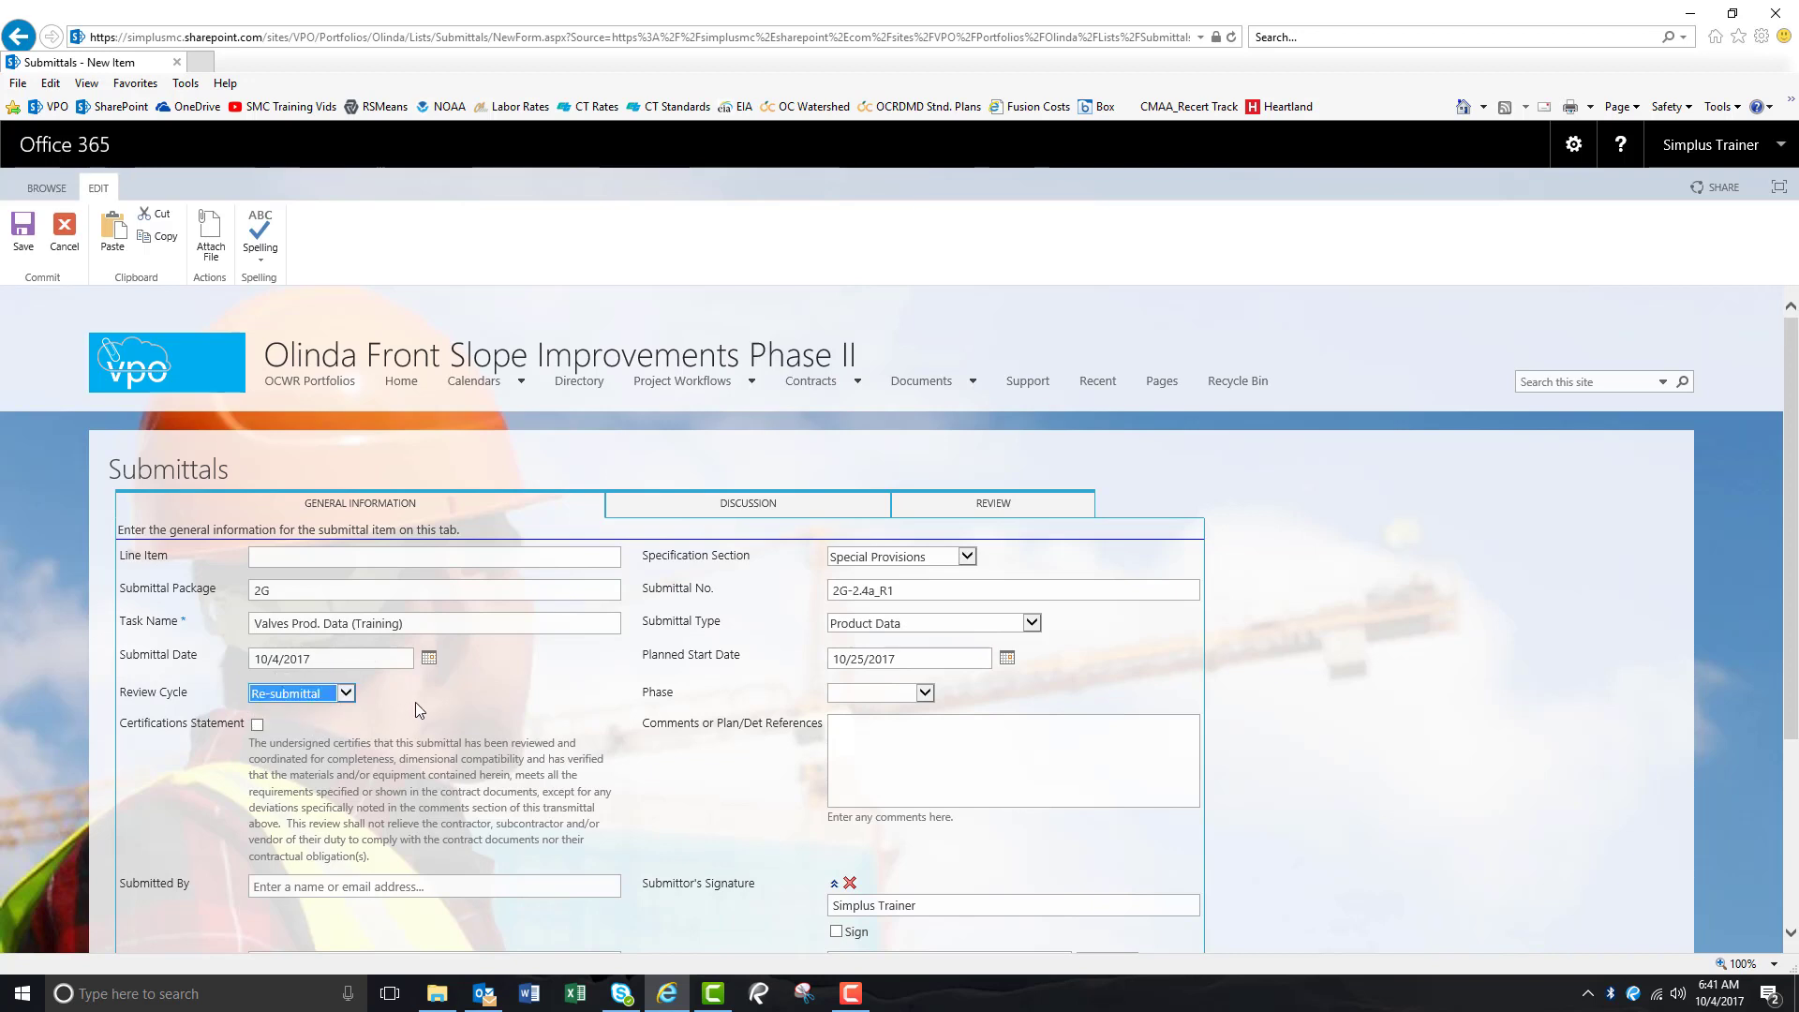
{"action": "left_click", "coordinate": [418, 702]}
{"action": "left_click", "coordinate": [258, 726]}
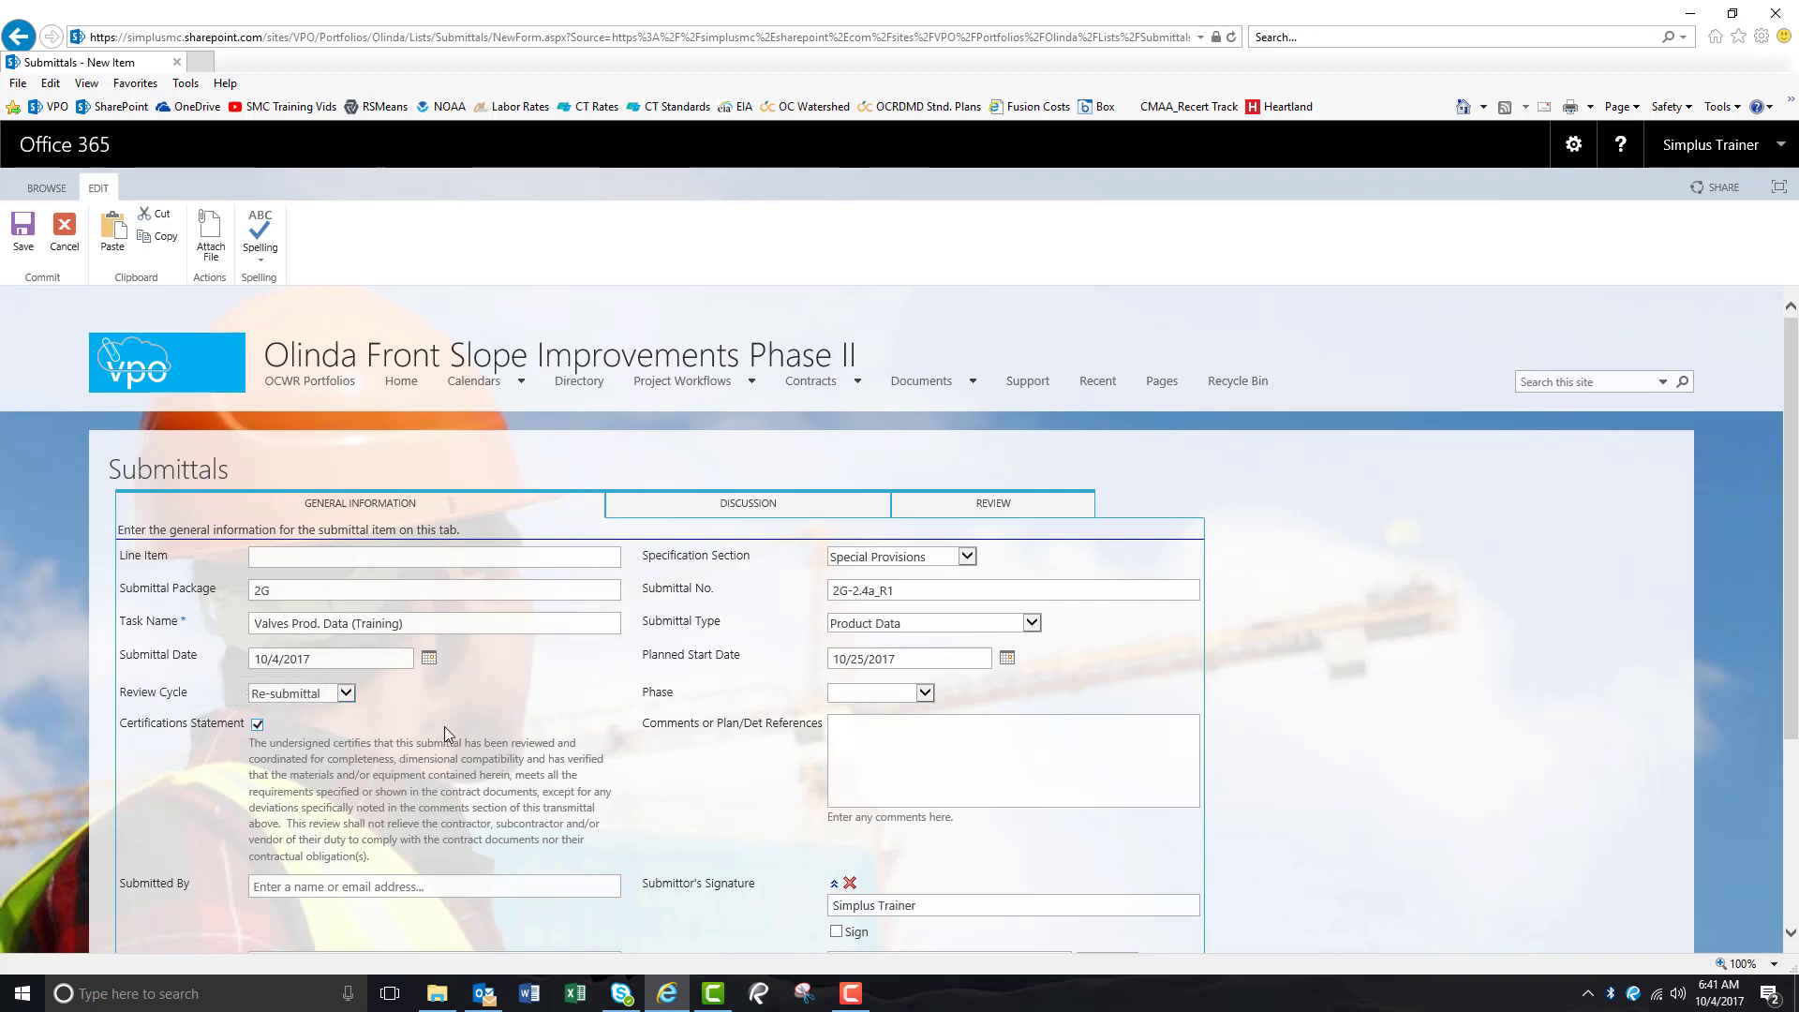
{"action": "left_click", "coordinate": [925, 694]}
{"action": "left_click", "coordinate": [897, 719]}
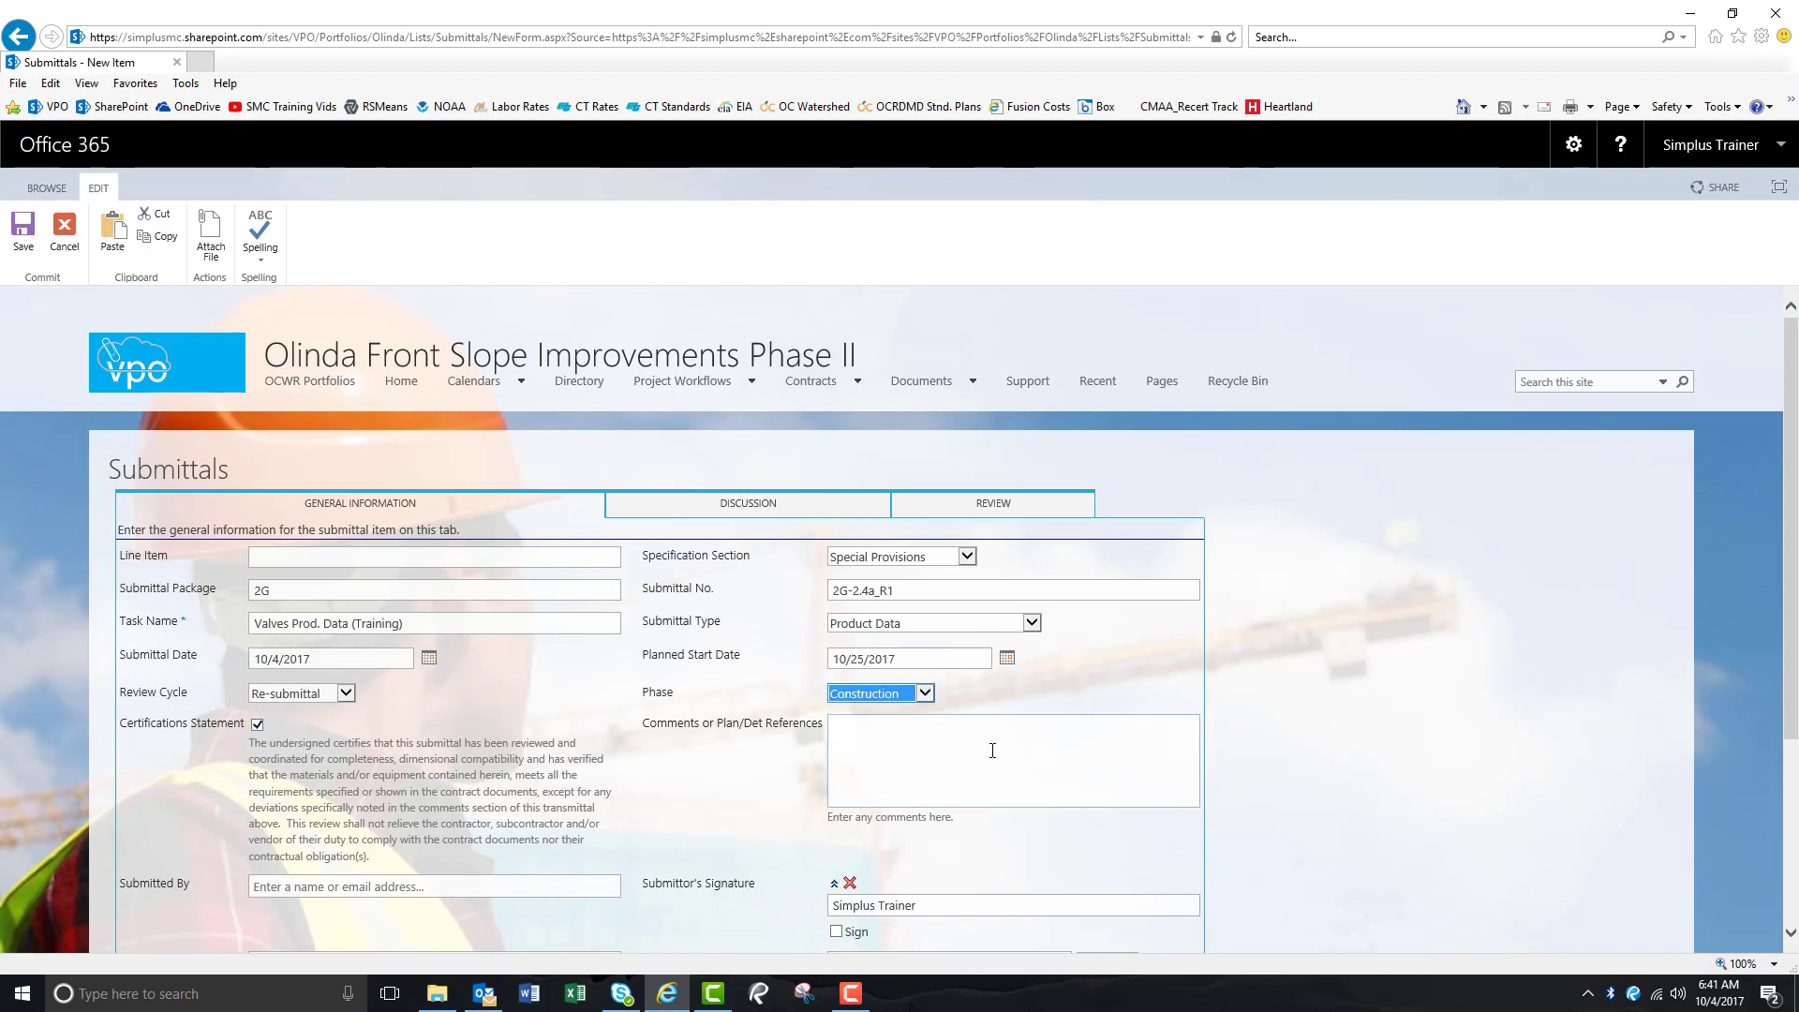
{"action": "left_click", "coordinate": [992, 749]}
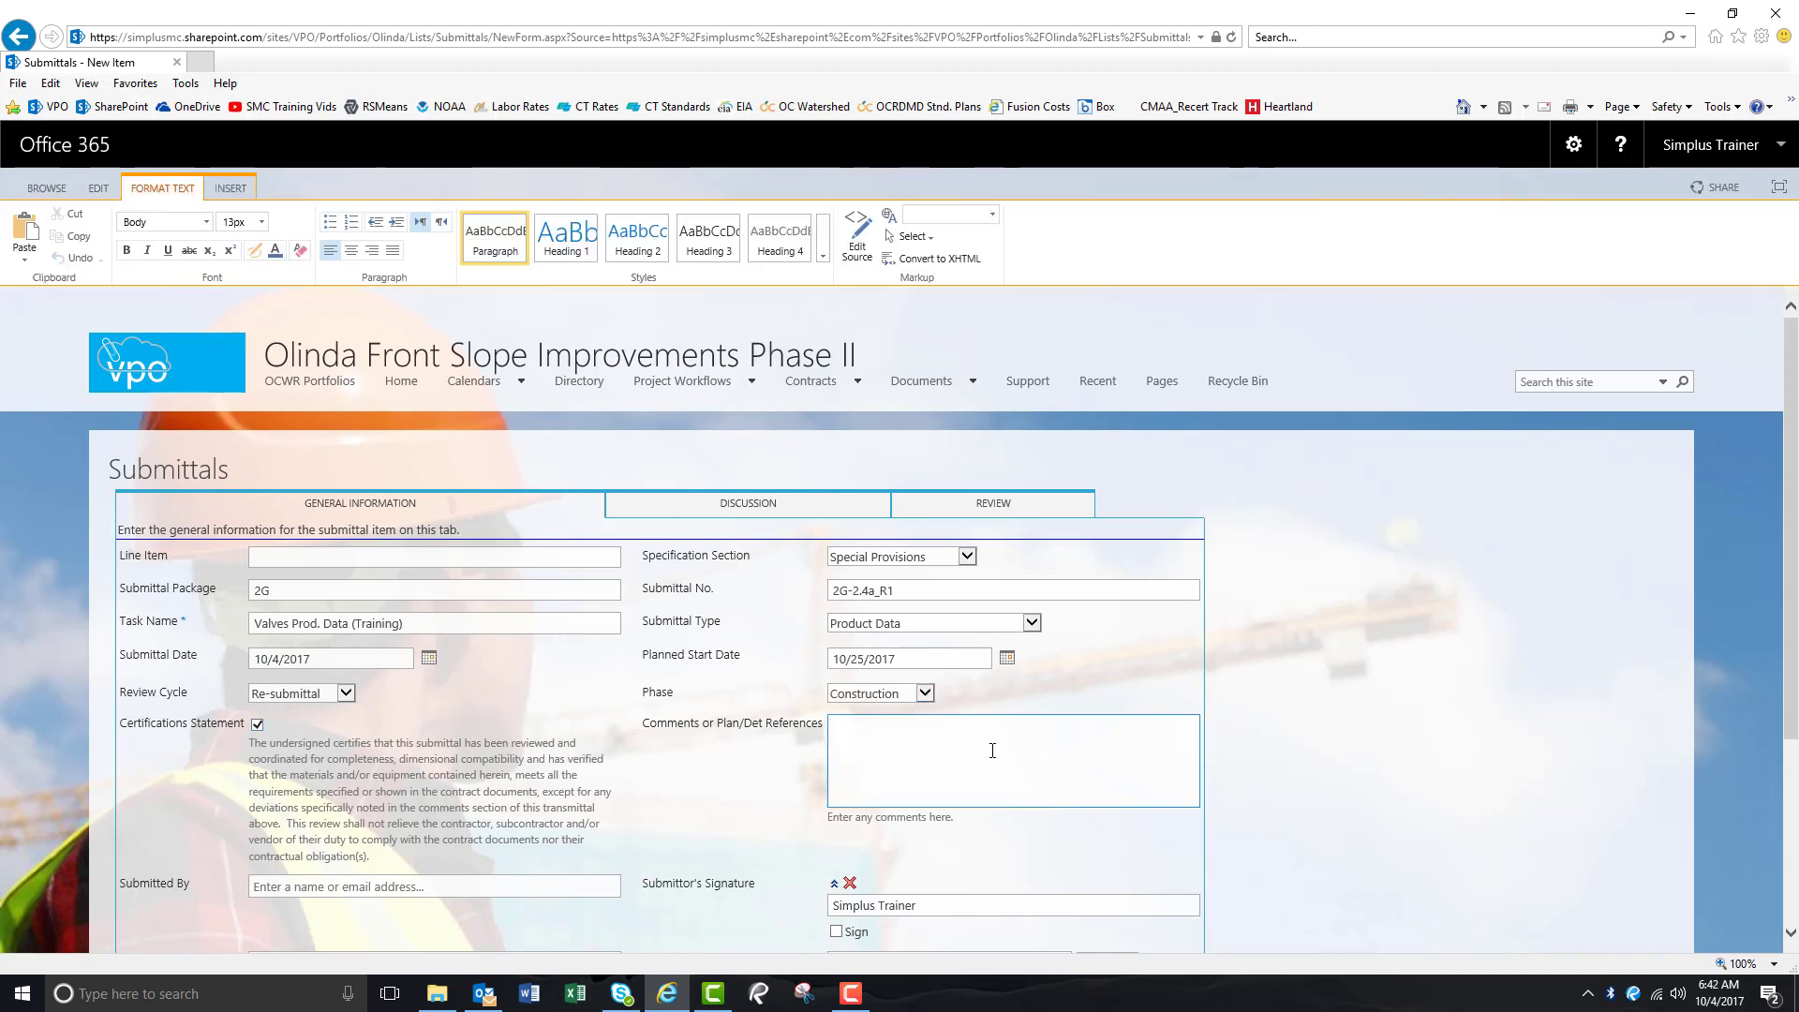
{"action": "type", "text": "This item includes all missing data from the original "}
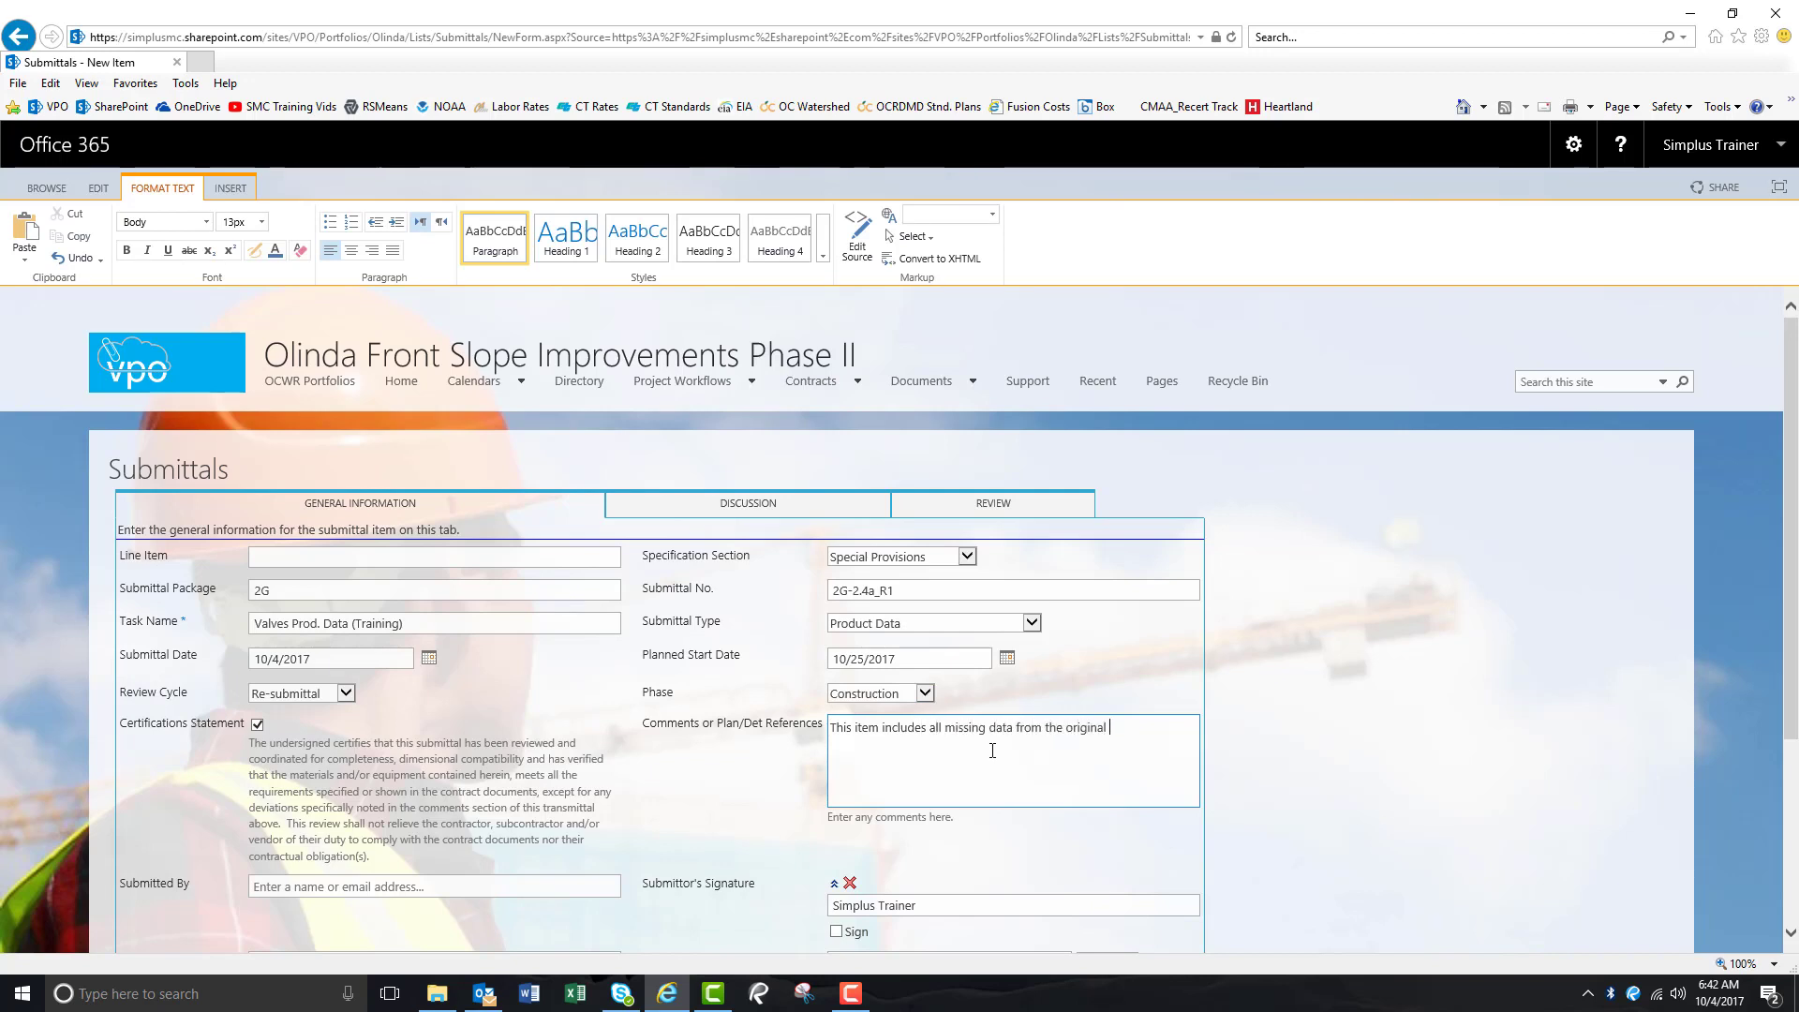
{"action": "type", "text": "Valves Prod. Data submittal."}
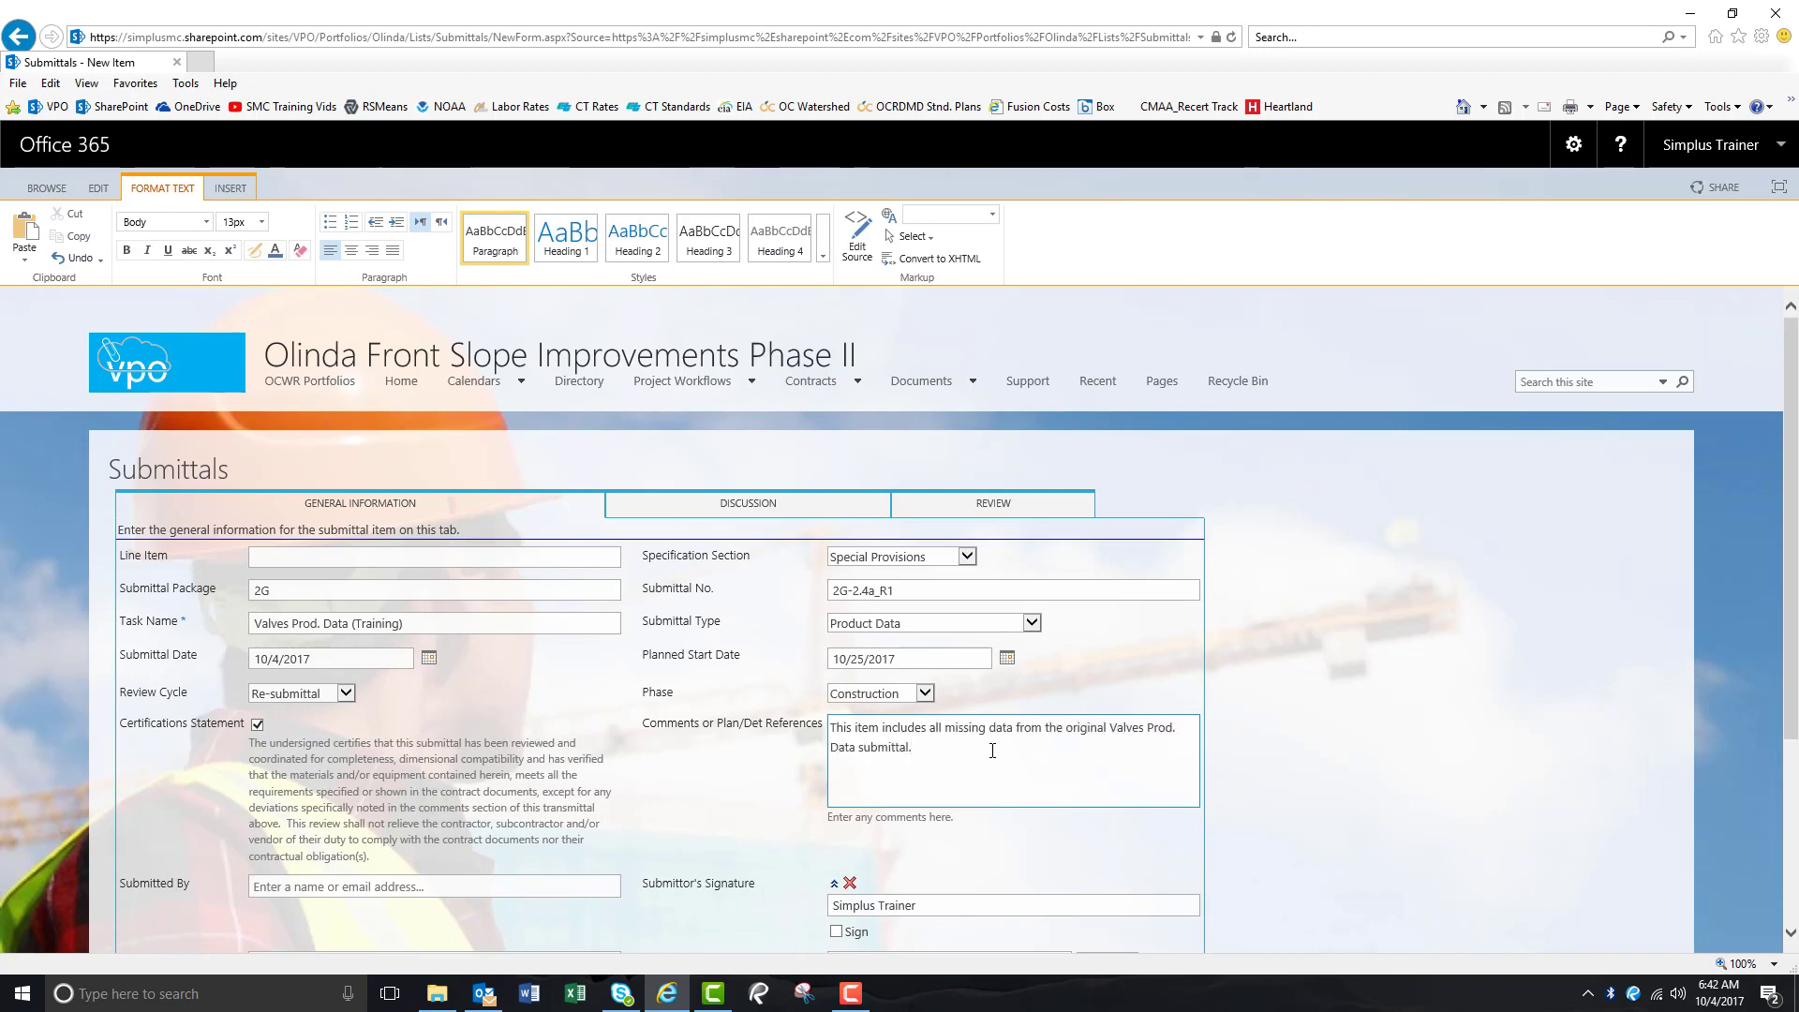
Pick the submitter from suggestions, sign the signature, and assign the Ball-in-Court person.
{"action": "scroll", "coordinate": [721, 722], "scroll_direction": "down", "scroll_amount": 2}
{"action": "left_click", "coordinate": [451, 687]}
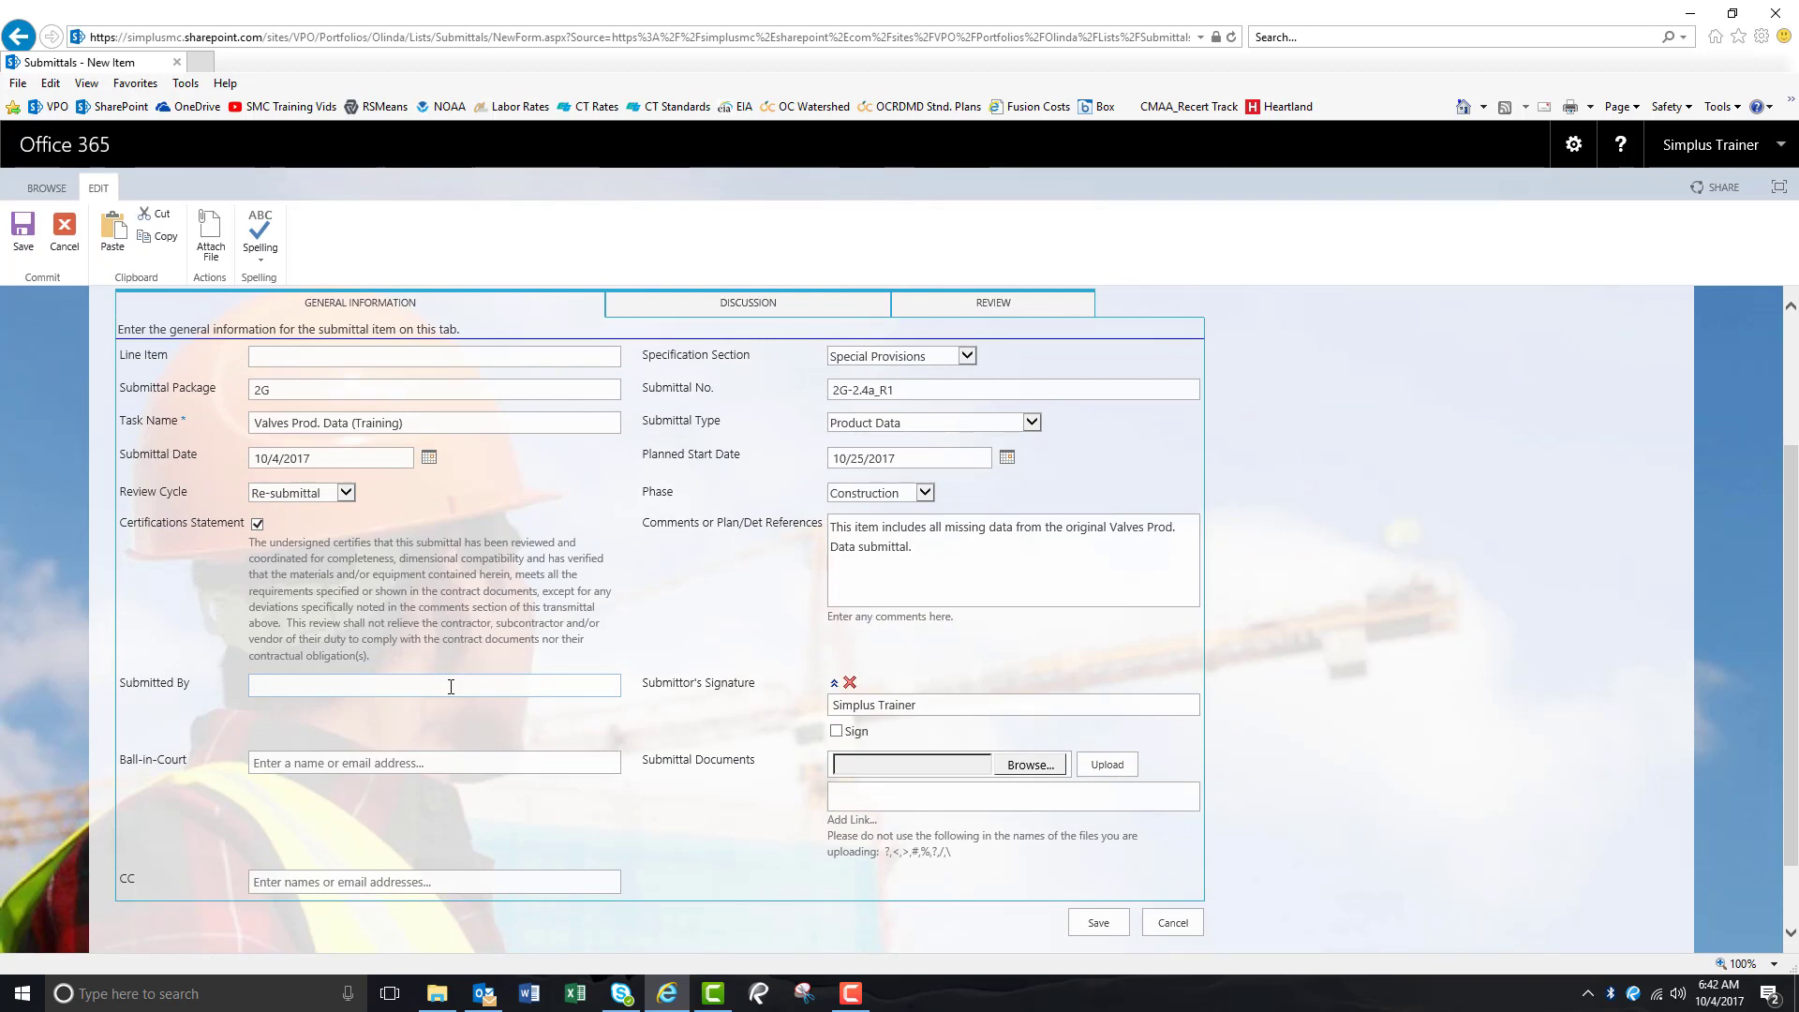
{"action": "type", "text": "simplus"}
{"action": "key", "text": "Return"}
{"action": "key", "text": "Tab"}
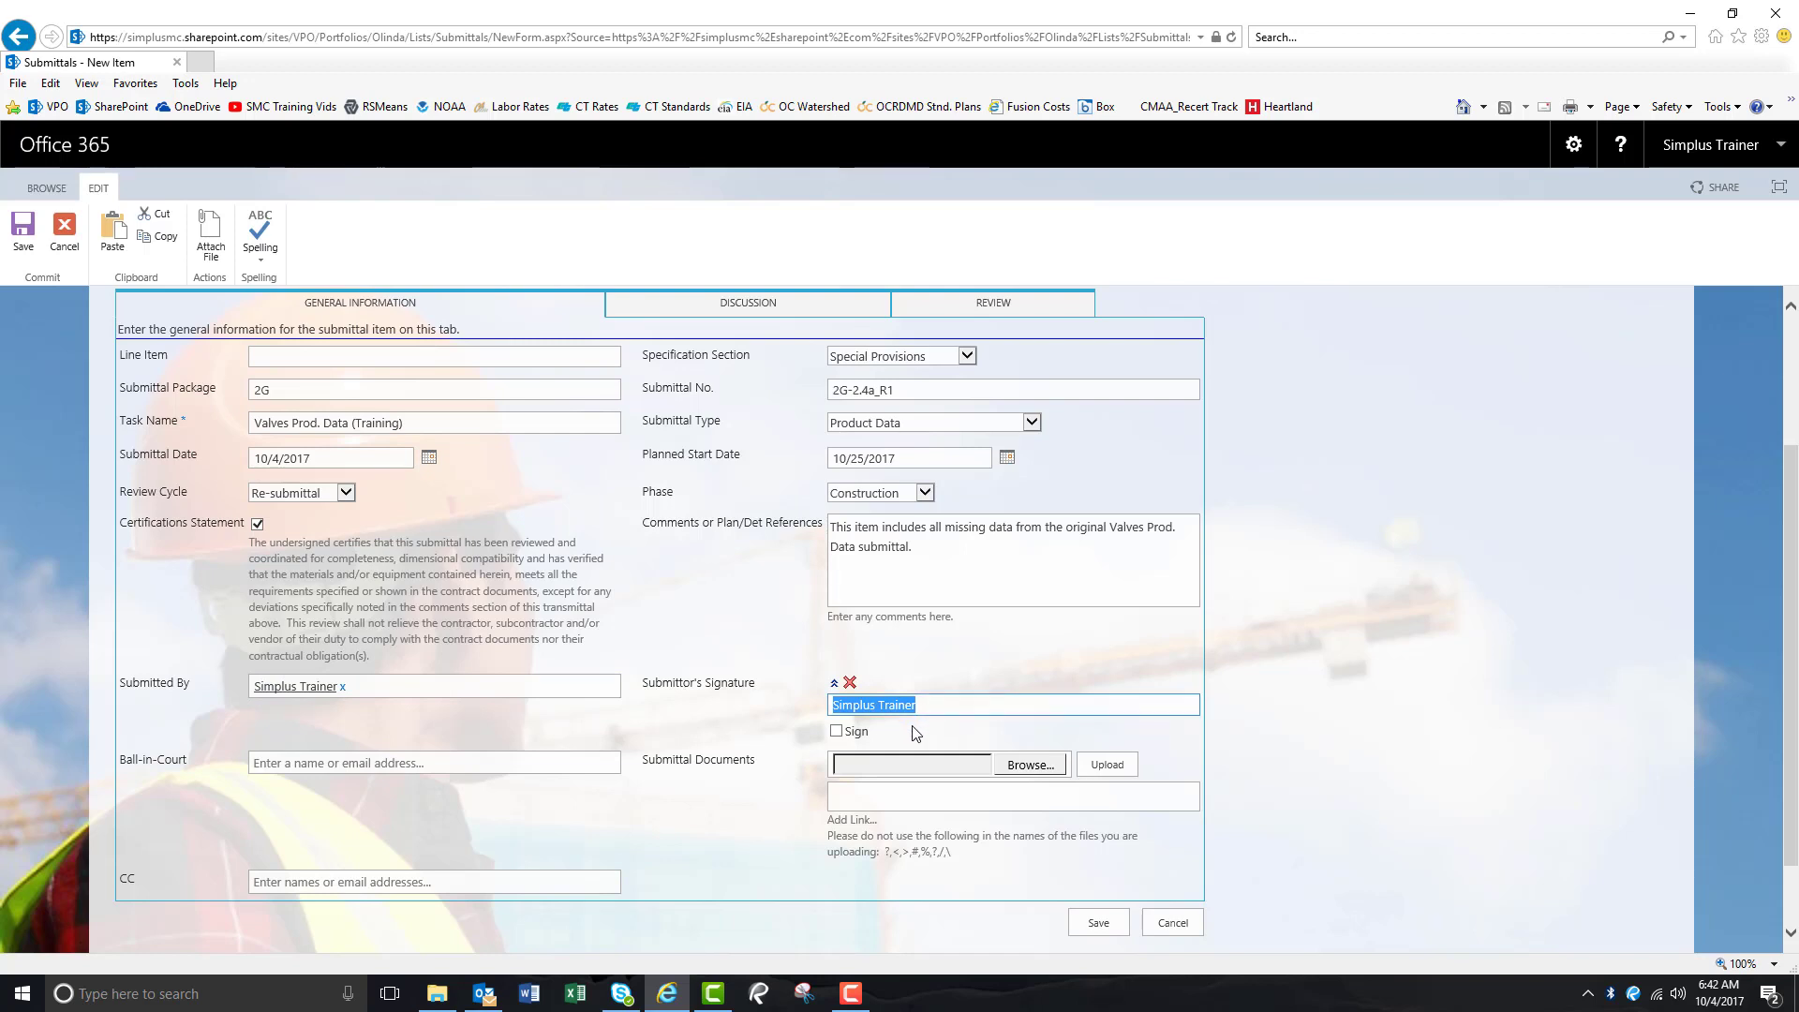
{"action": "left_click", "coordinate": [836, 734]}
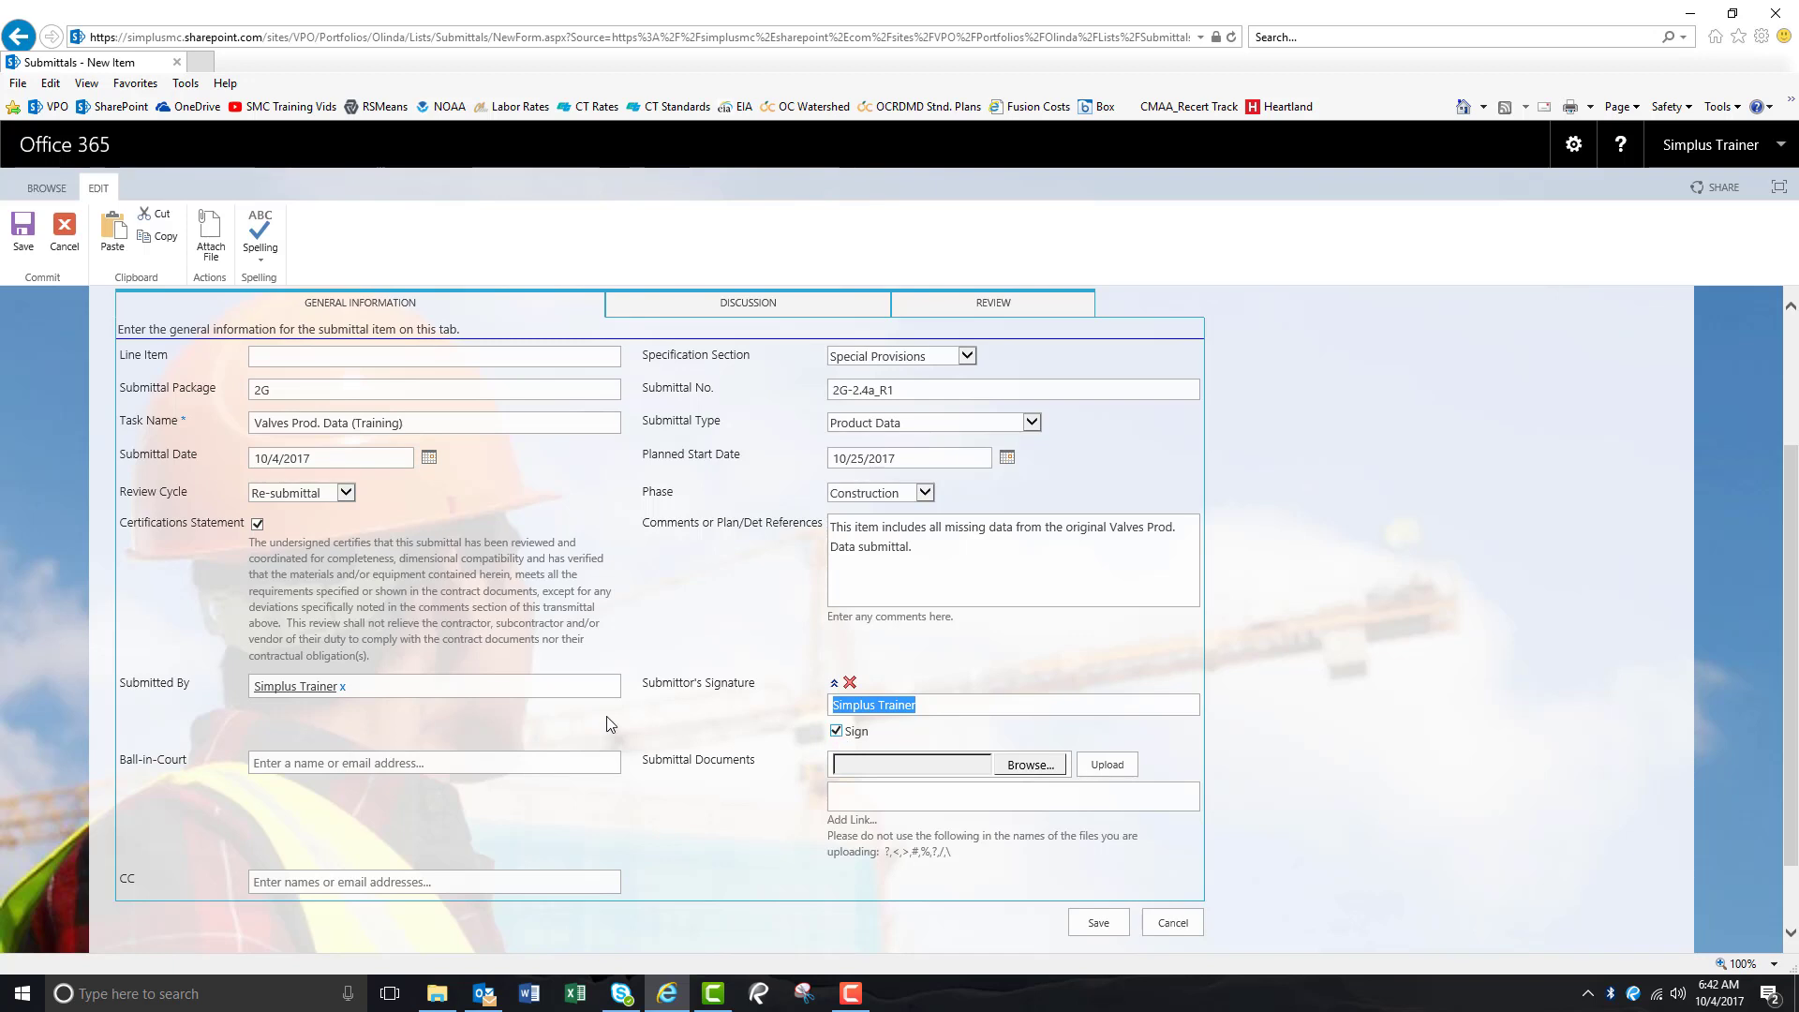
{"action": "left_click", "coordinate": [462, 761]}
{"action": "type", "text": "adam"}
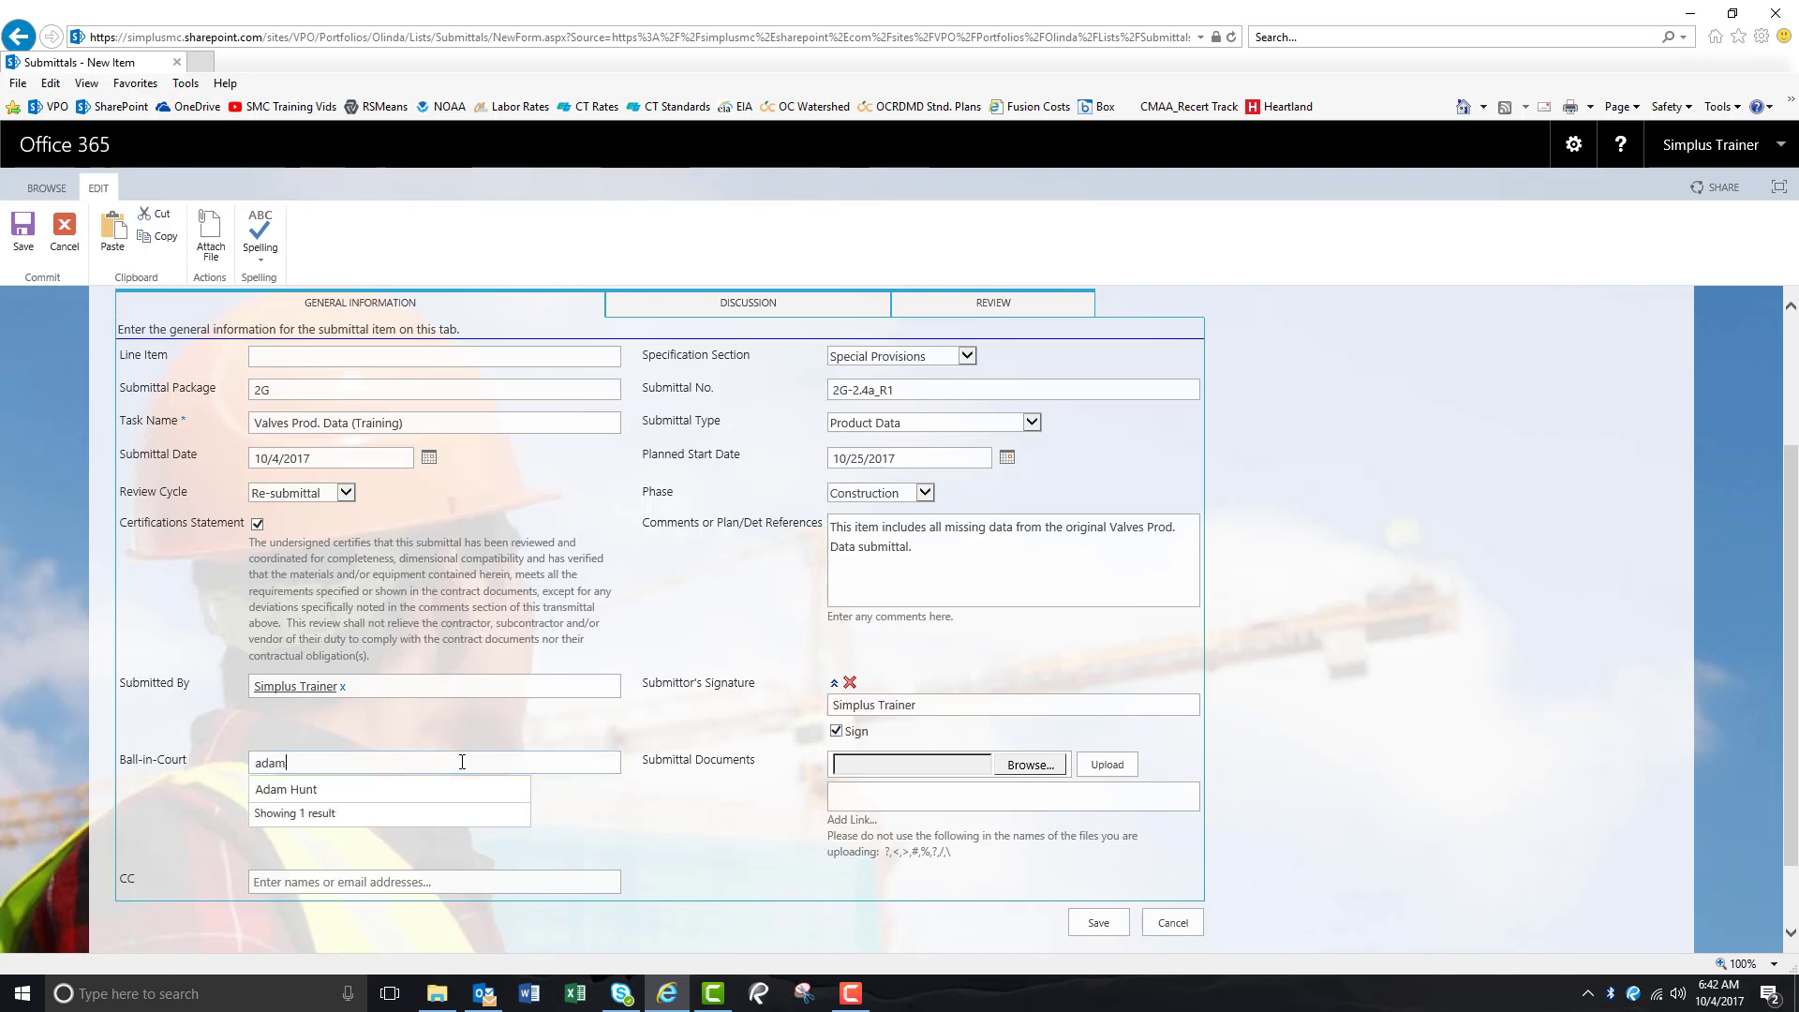
{"action": "key", "text": "Return"}
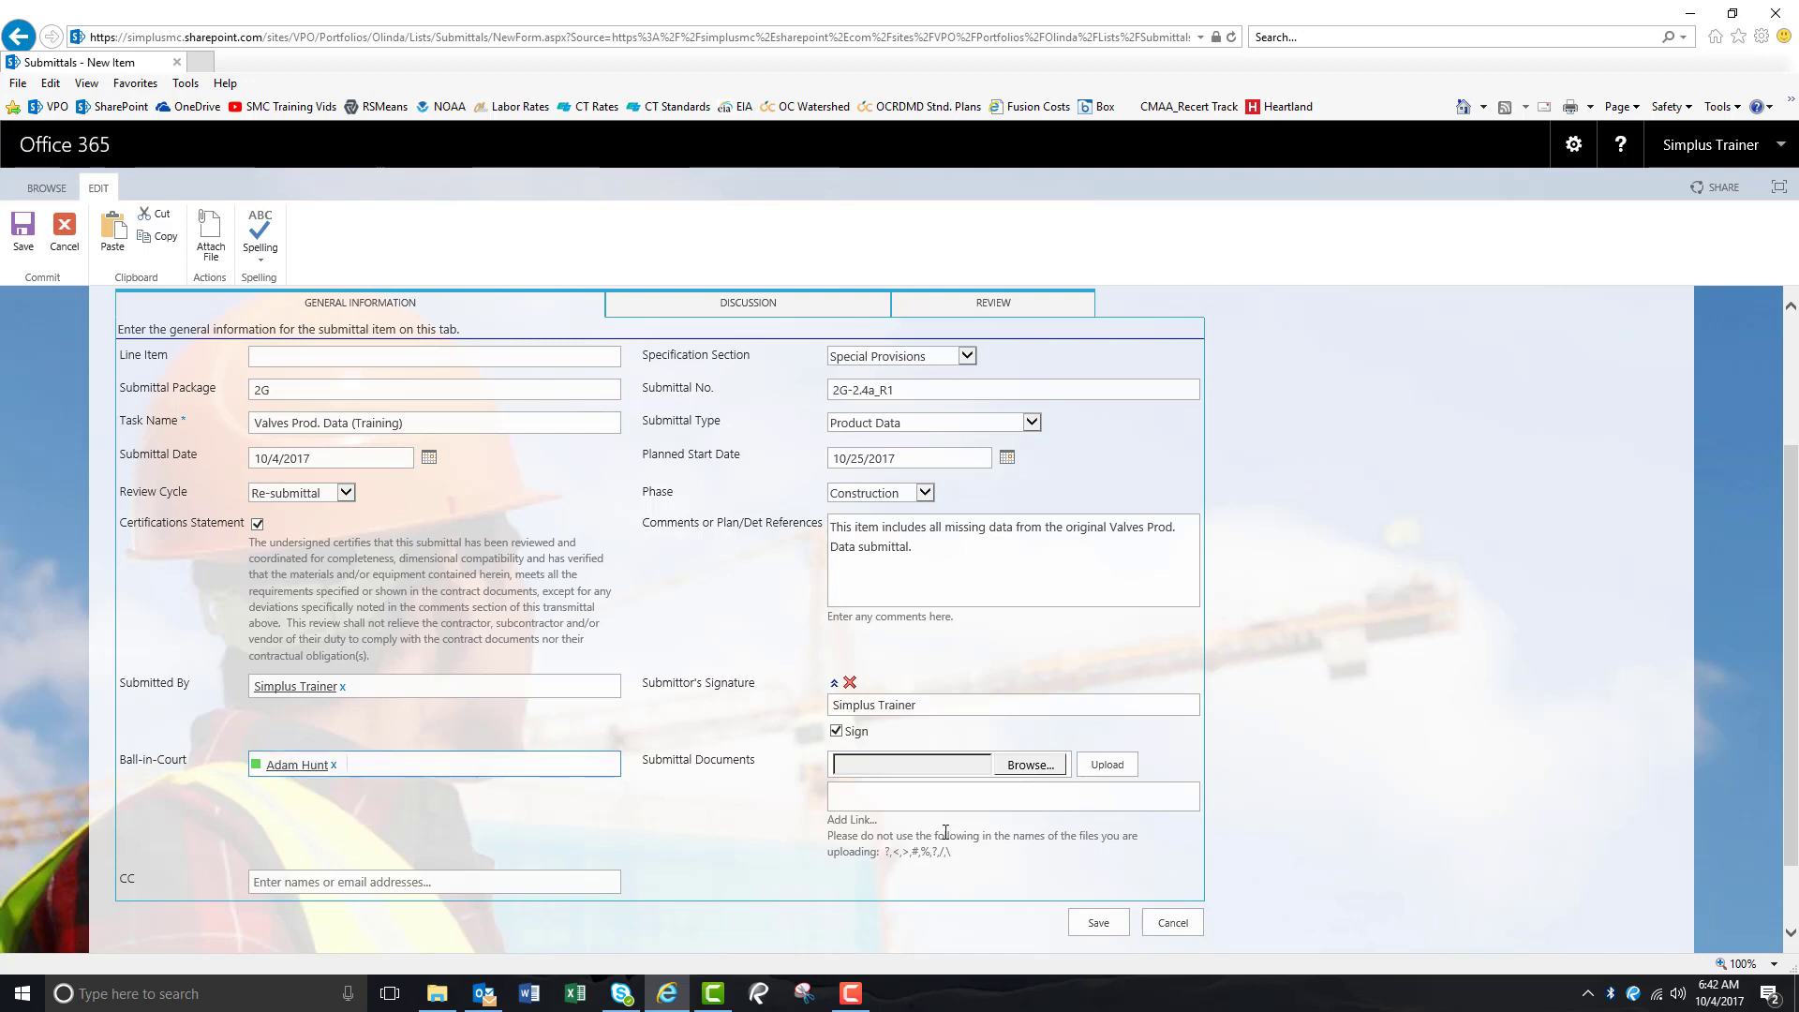
Upload 14.1 Submittal 2G-2.4 - Valves_R1 (Sukut - SMC).pdf from the Training folder.
{"action": "left_click", "coordinate": [1031, 765]}
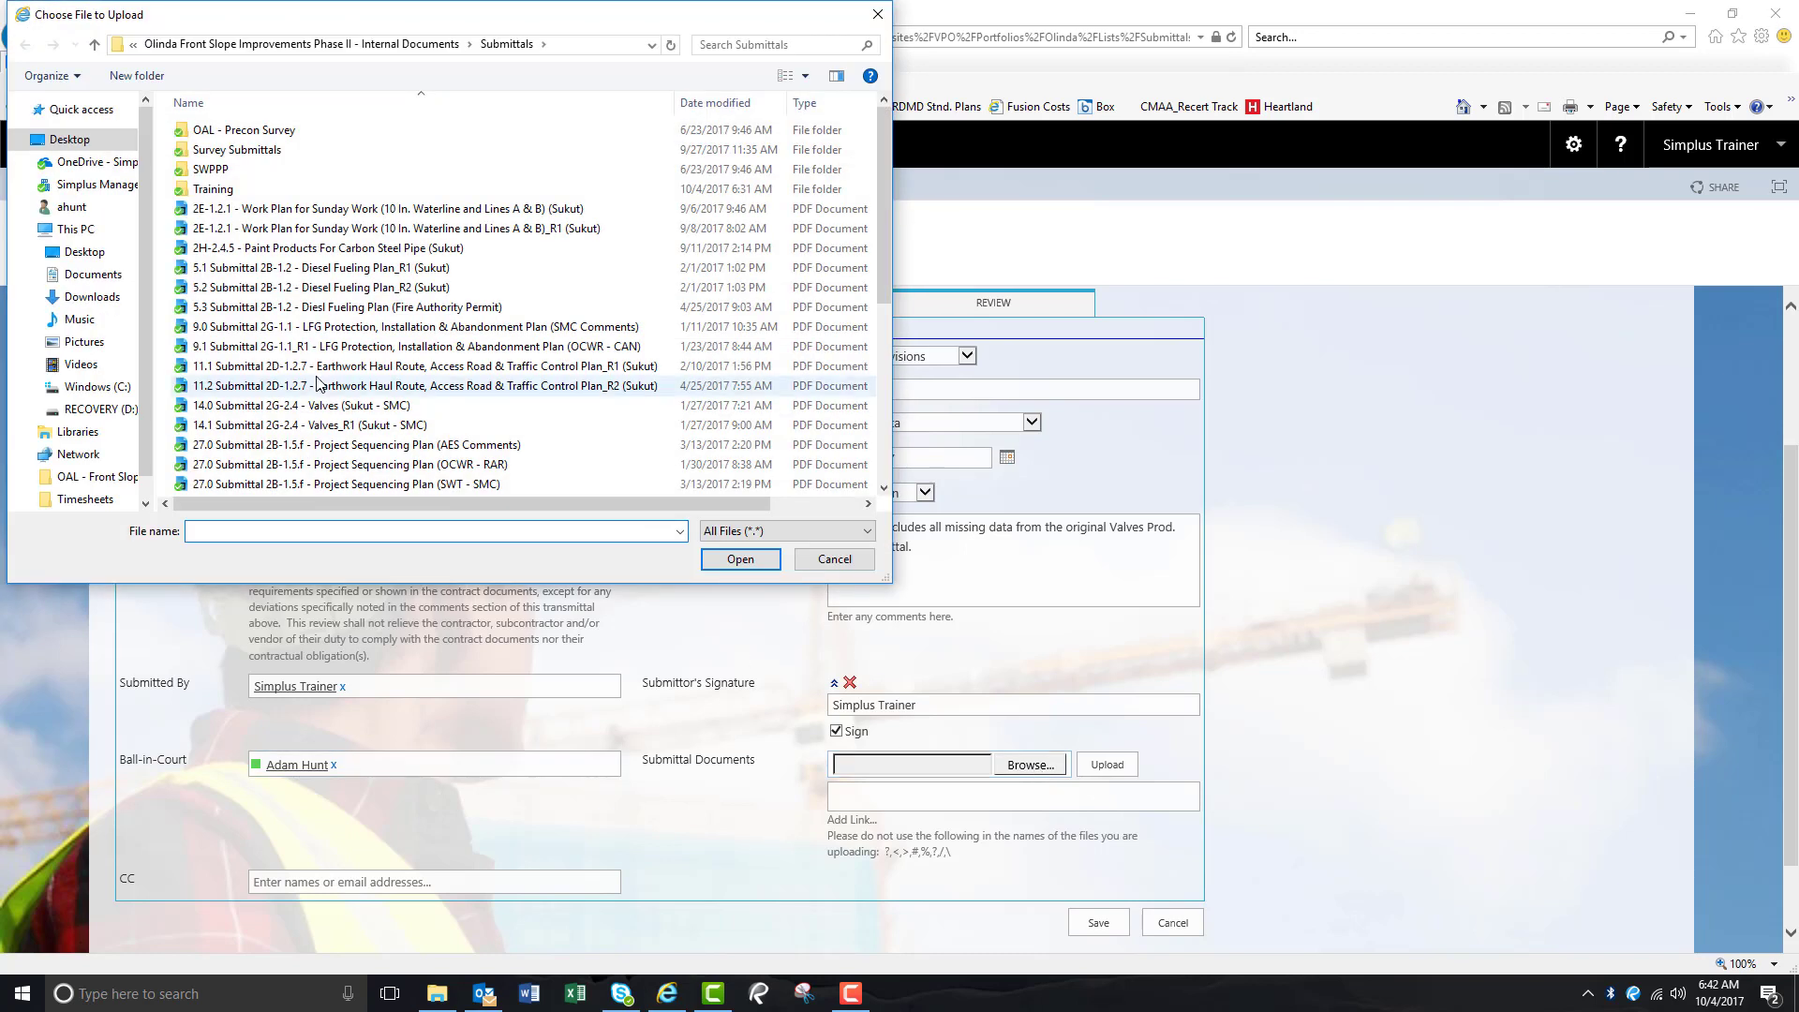
{"action": "double_click", "coordinate": [215, 189]}
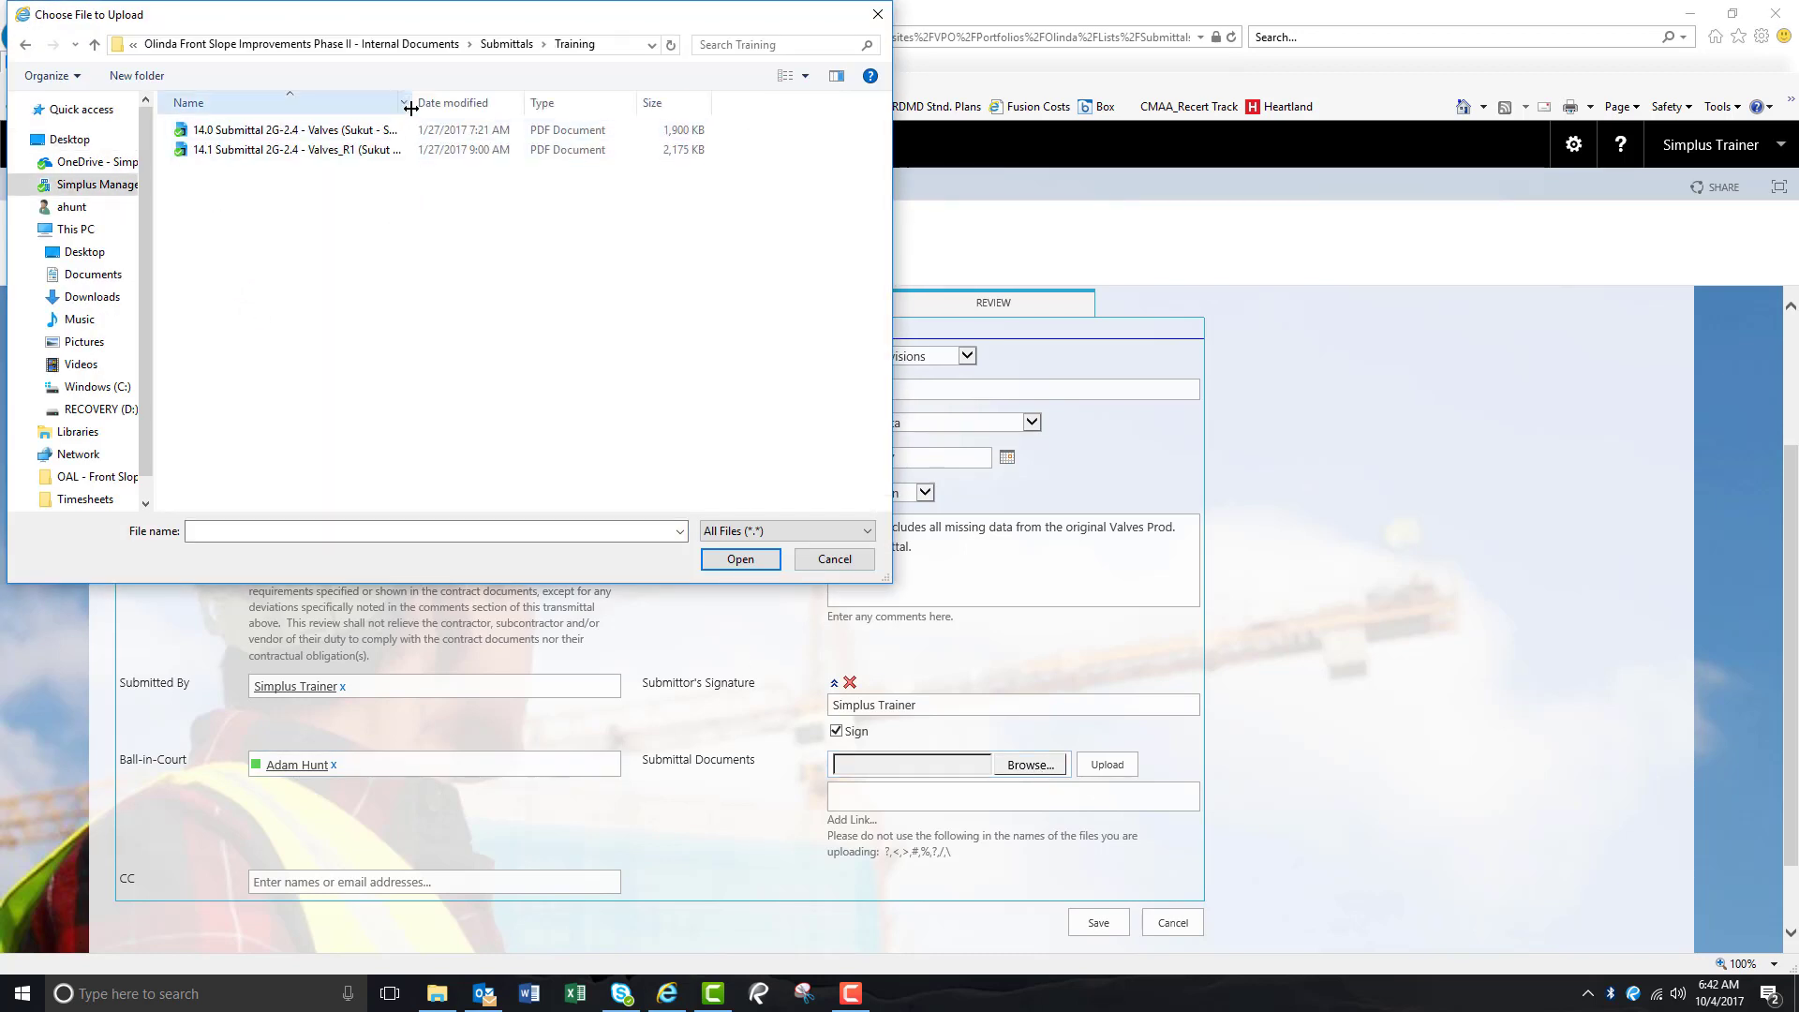
{"action": "left_click_drag", "start_coordinate": [412, 105], "coordinate": [489, 106]}
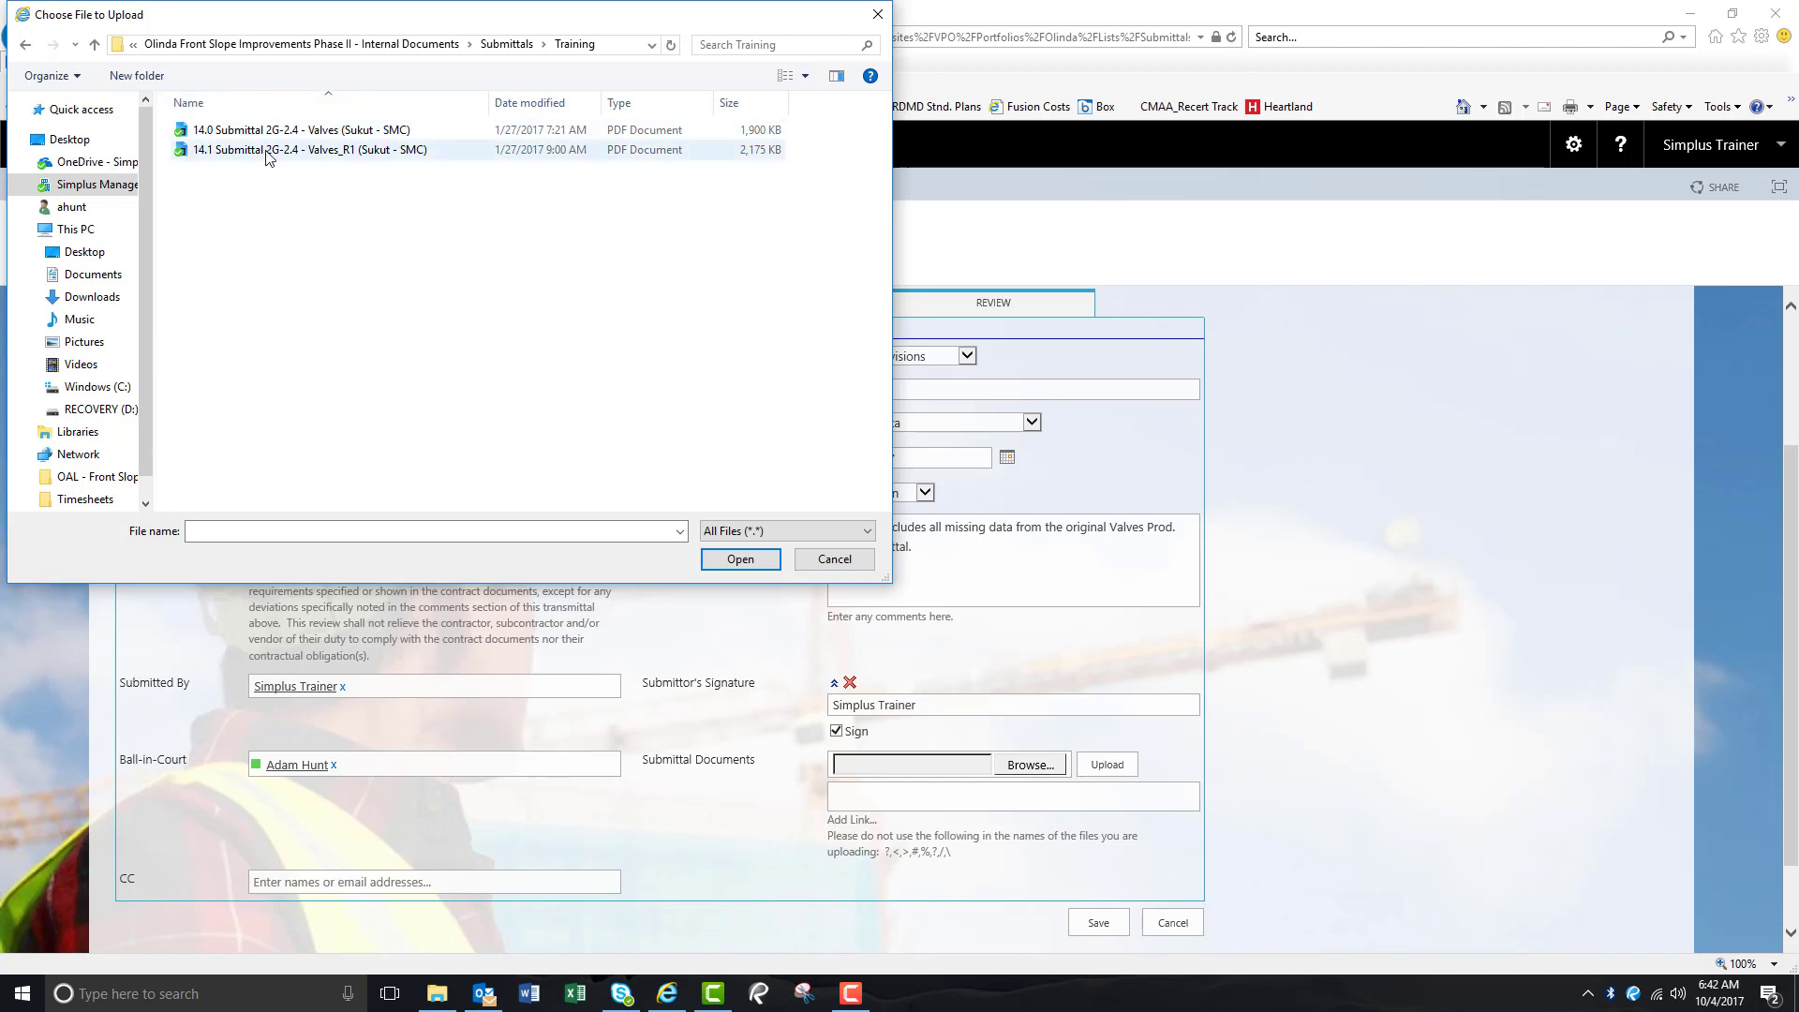
{"action": "double_click", "coordinate": [343, 152]}
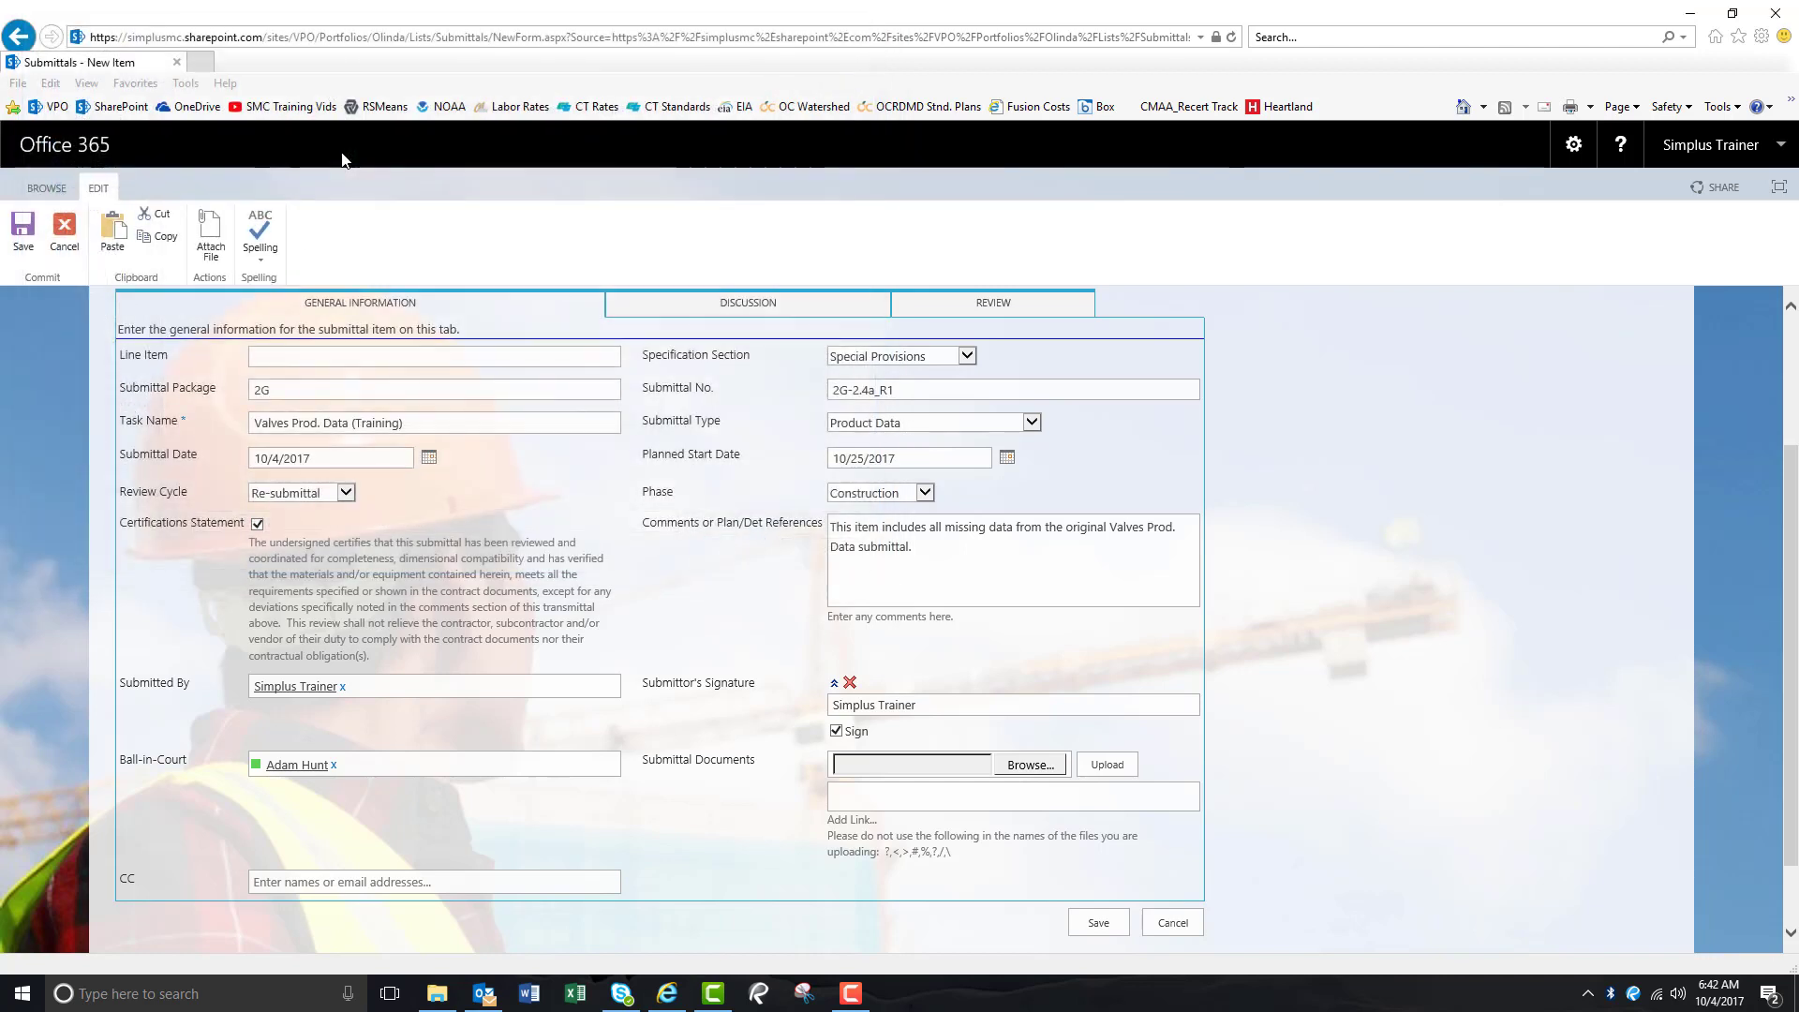
{"action": "left_click", "coordinate": [1107, 765]}
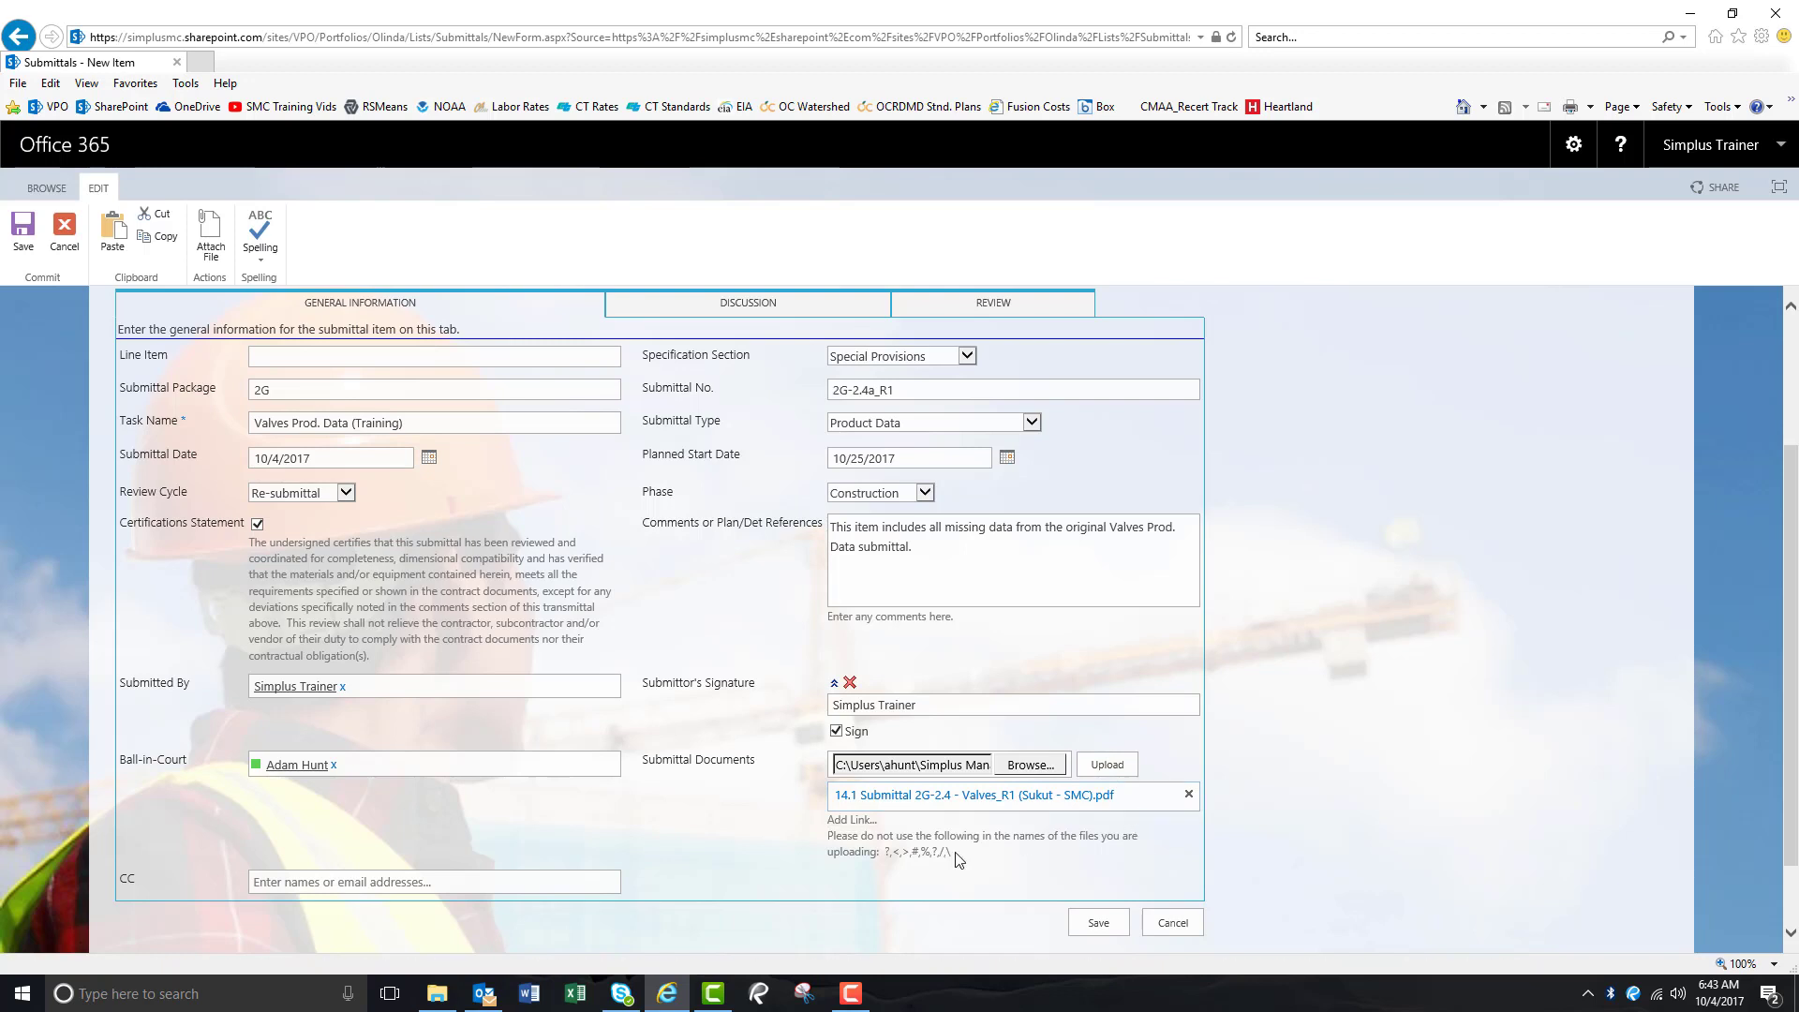
{"action": "left_click", "coordinate": [333, 881]}
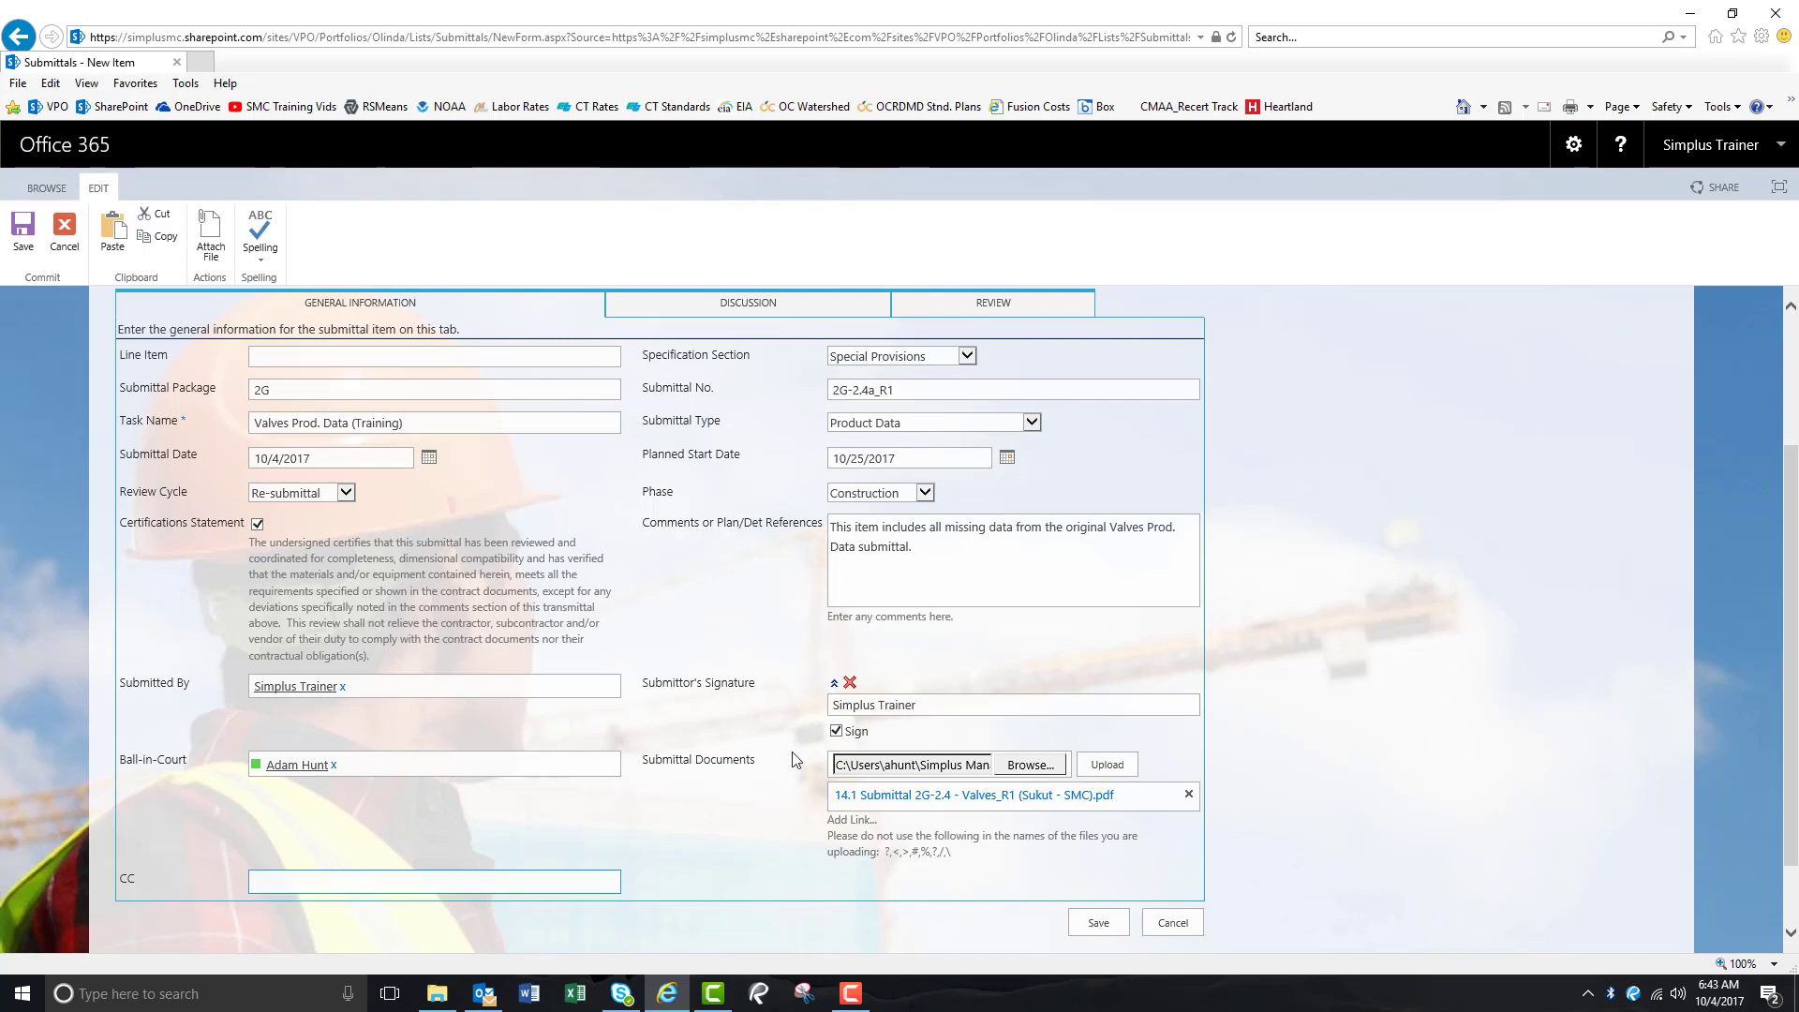
Save resubmittal 2G-2.4a_R1 as a new Un-Submitted Submittals item.
{"action": "left_click", "coordinate": [1084, 925]}
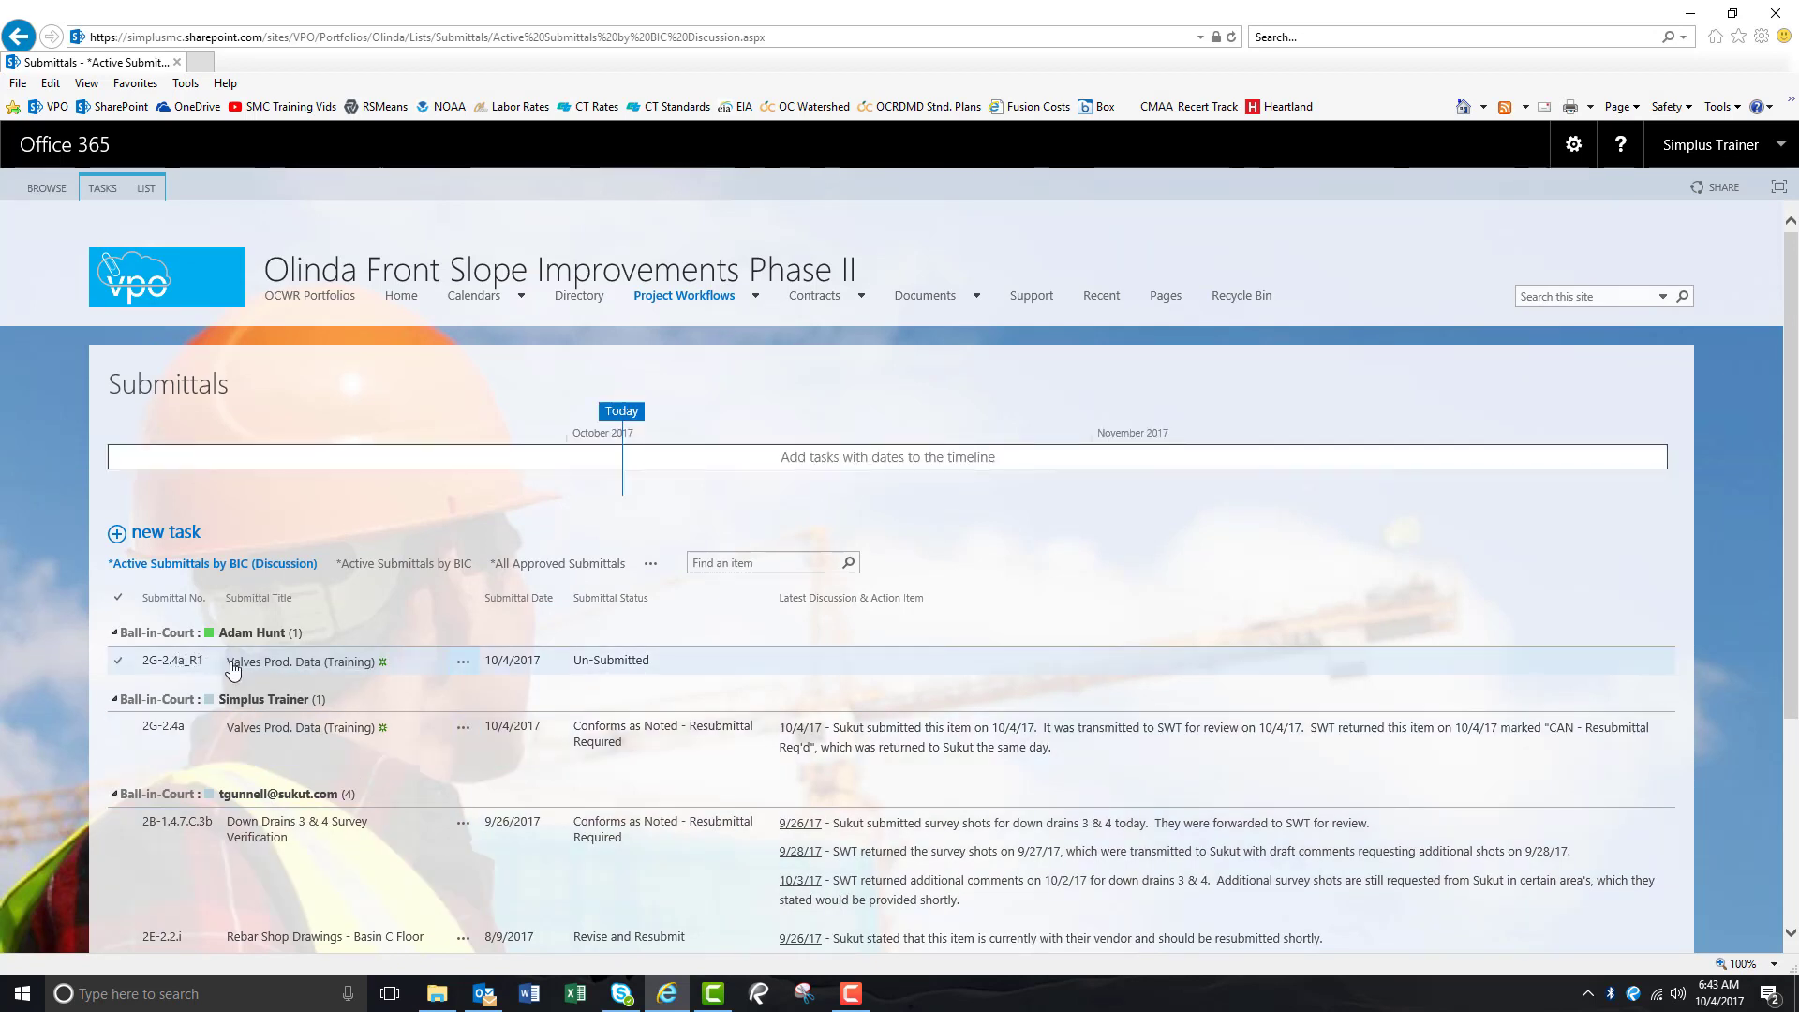
{"action": "mouse_move", "coordinate": [271, 643]}
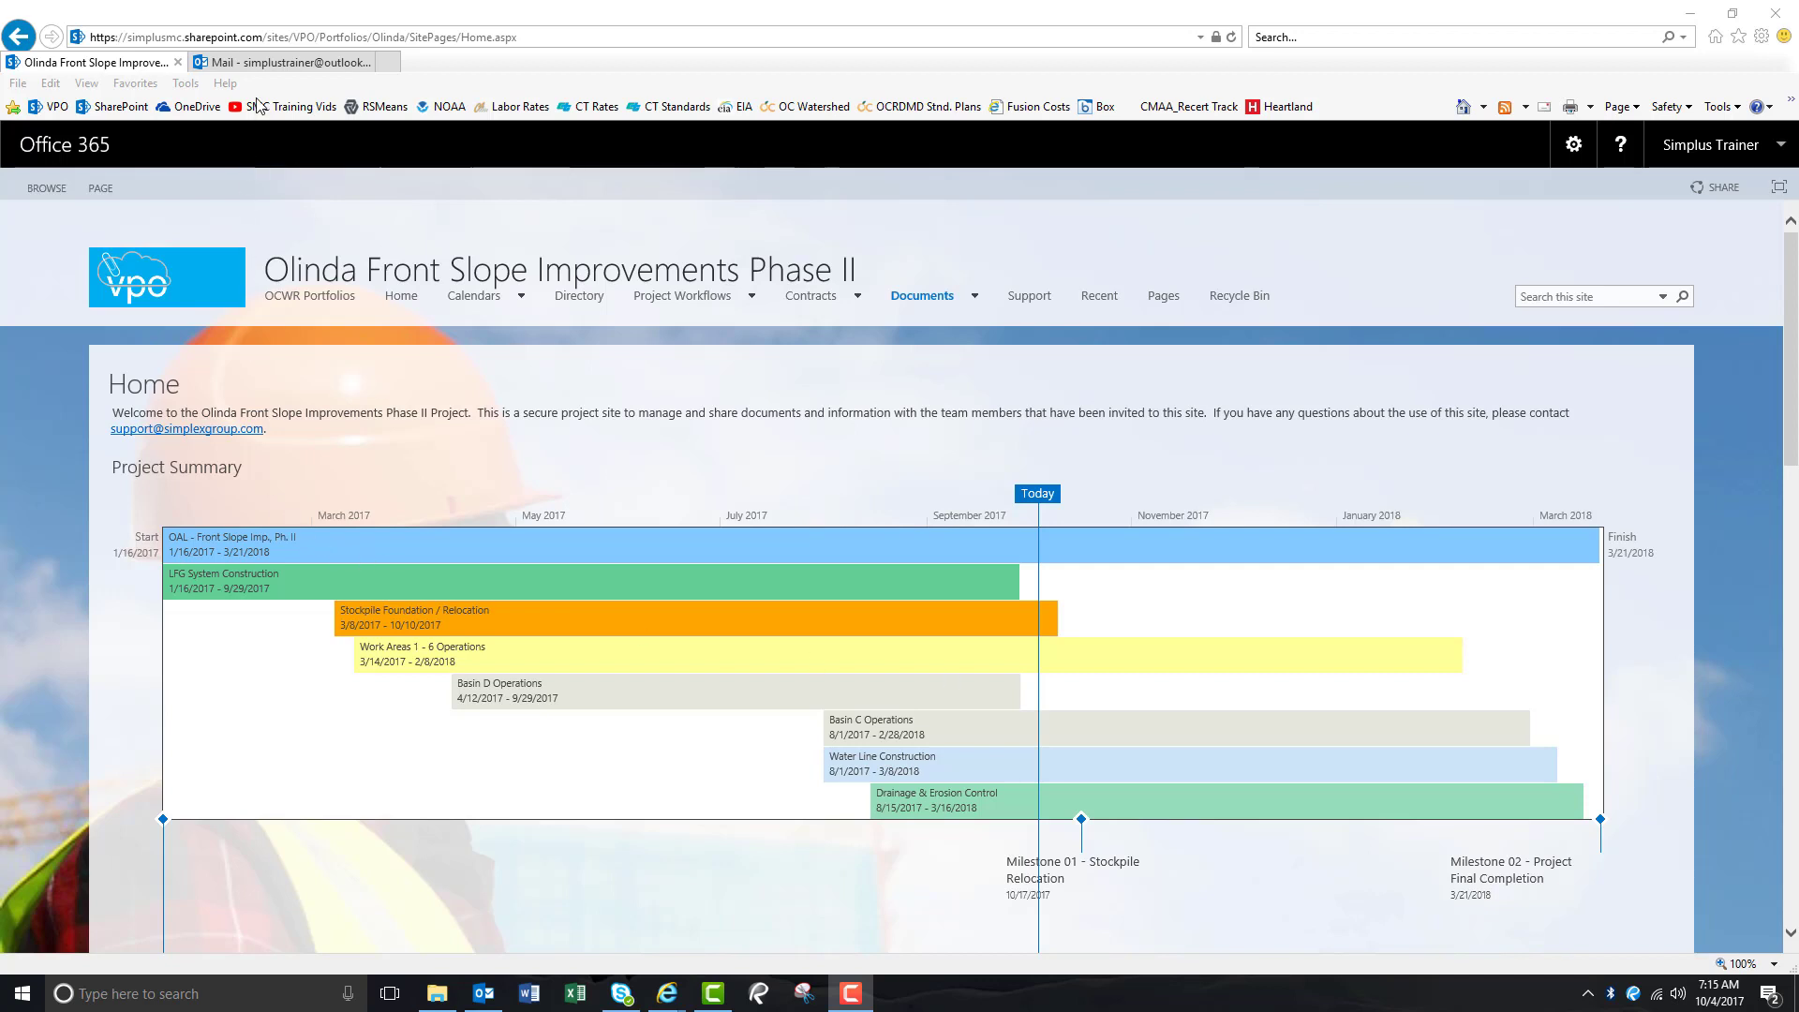
{"action": "left_click", "coordinate": [272, 64]}
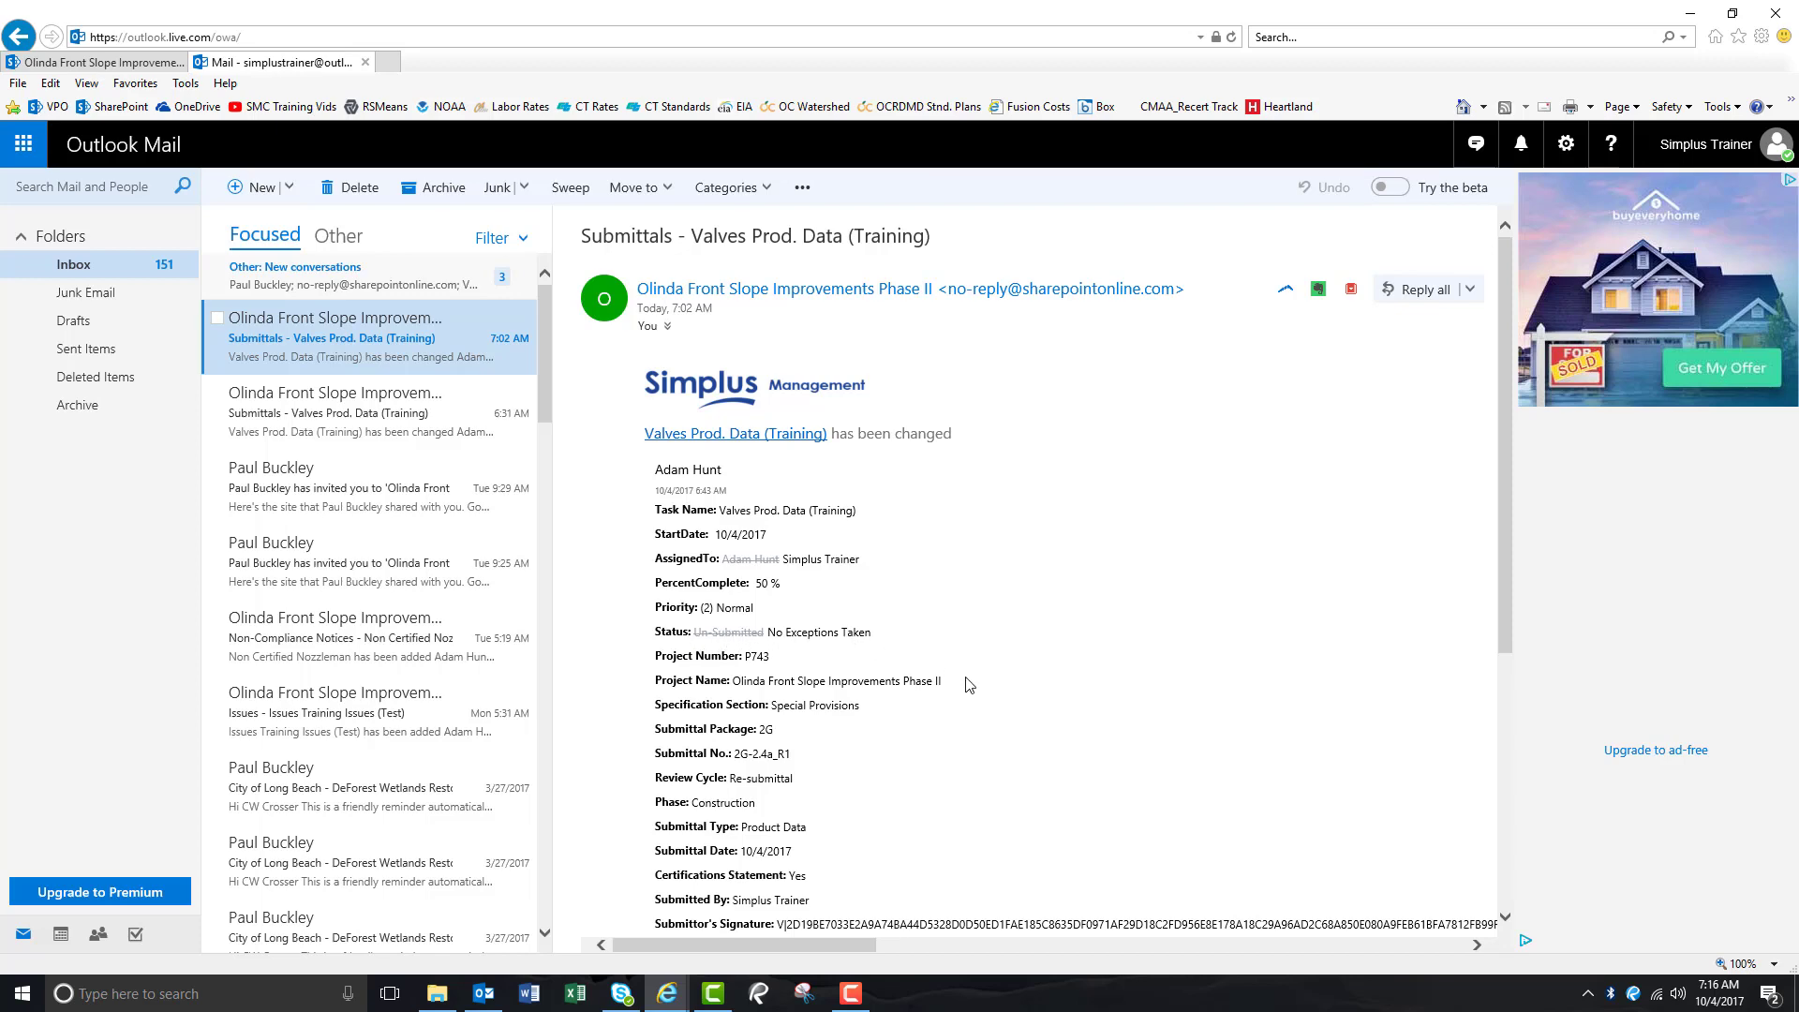
{"action": "scroll", "coordinate": [995, 740], "scroll_direction": "down", "scroll_amount": 4}
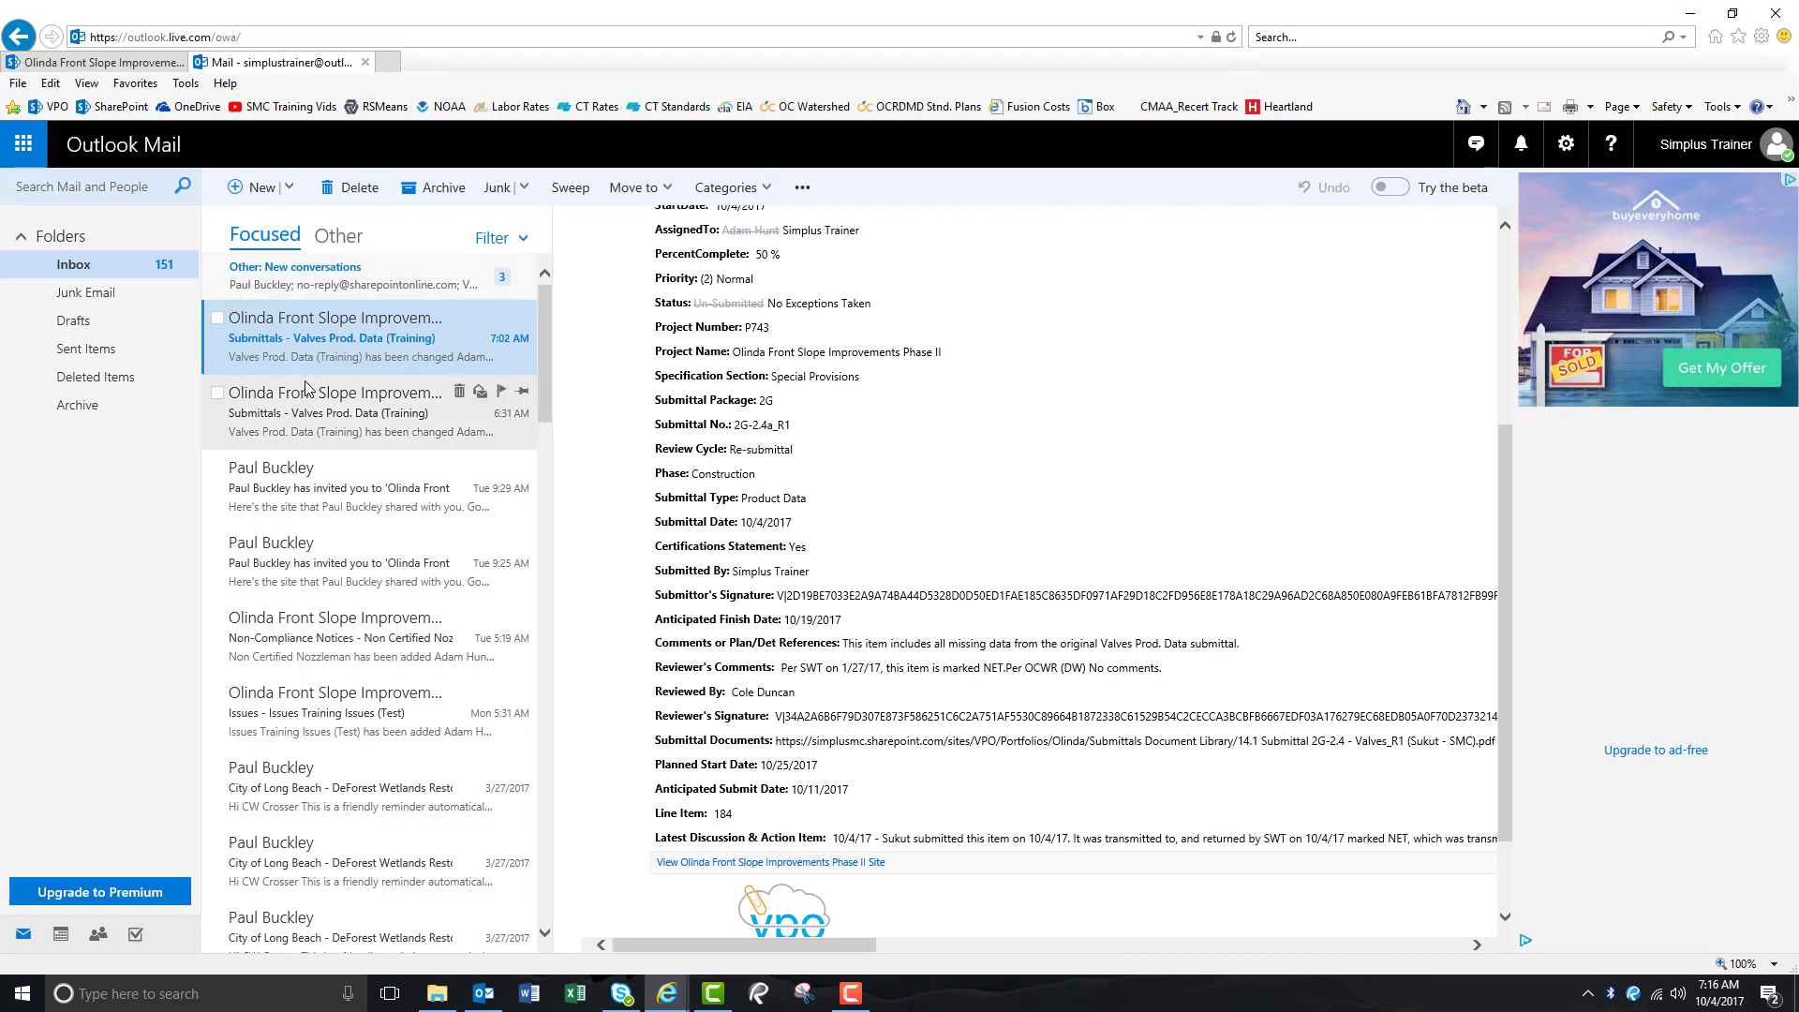
{"action": "left_click", "coordinate": [107, 61]}
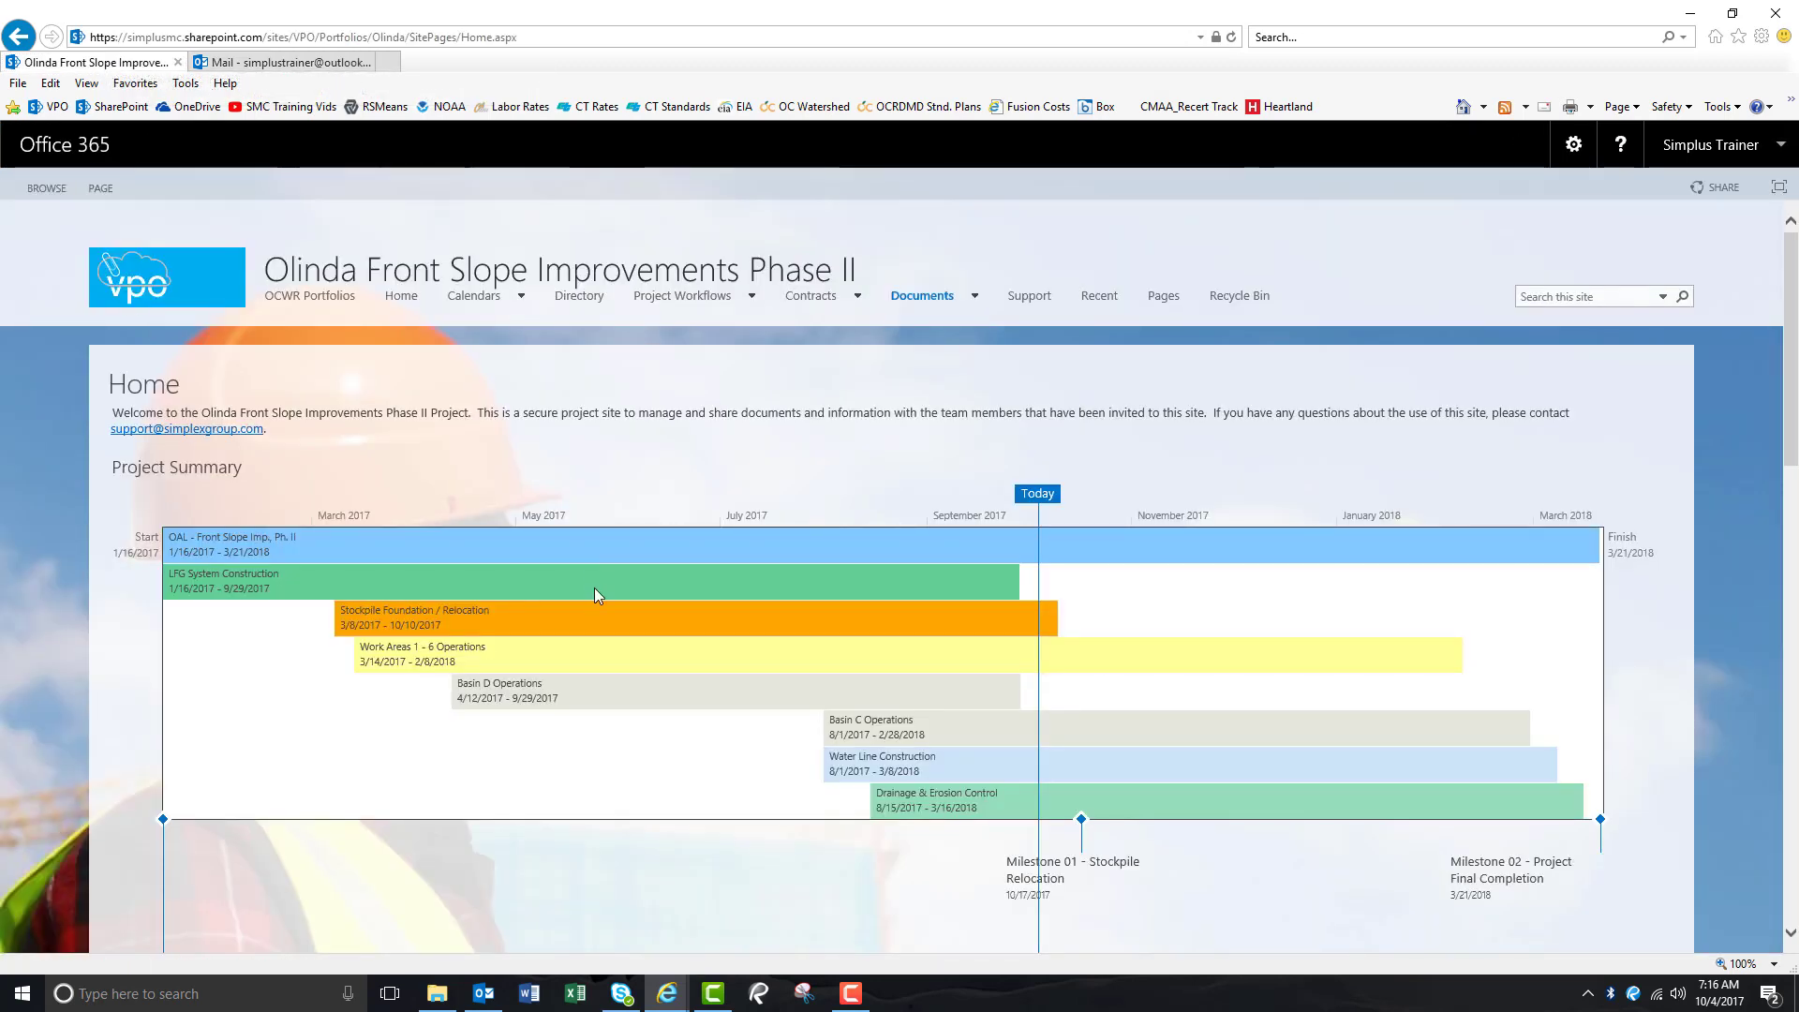
Open the Submittals list from the Project Workflows menu.
{"action": "scroll", "coordinate": [594, 590], "scroll_direction": "down", "scroll_amount": 10}
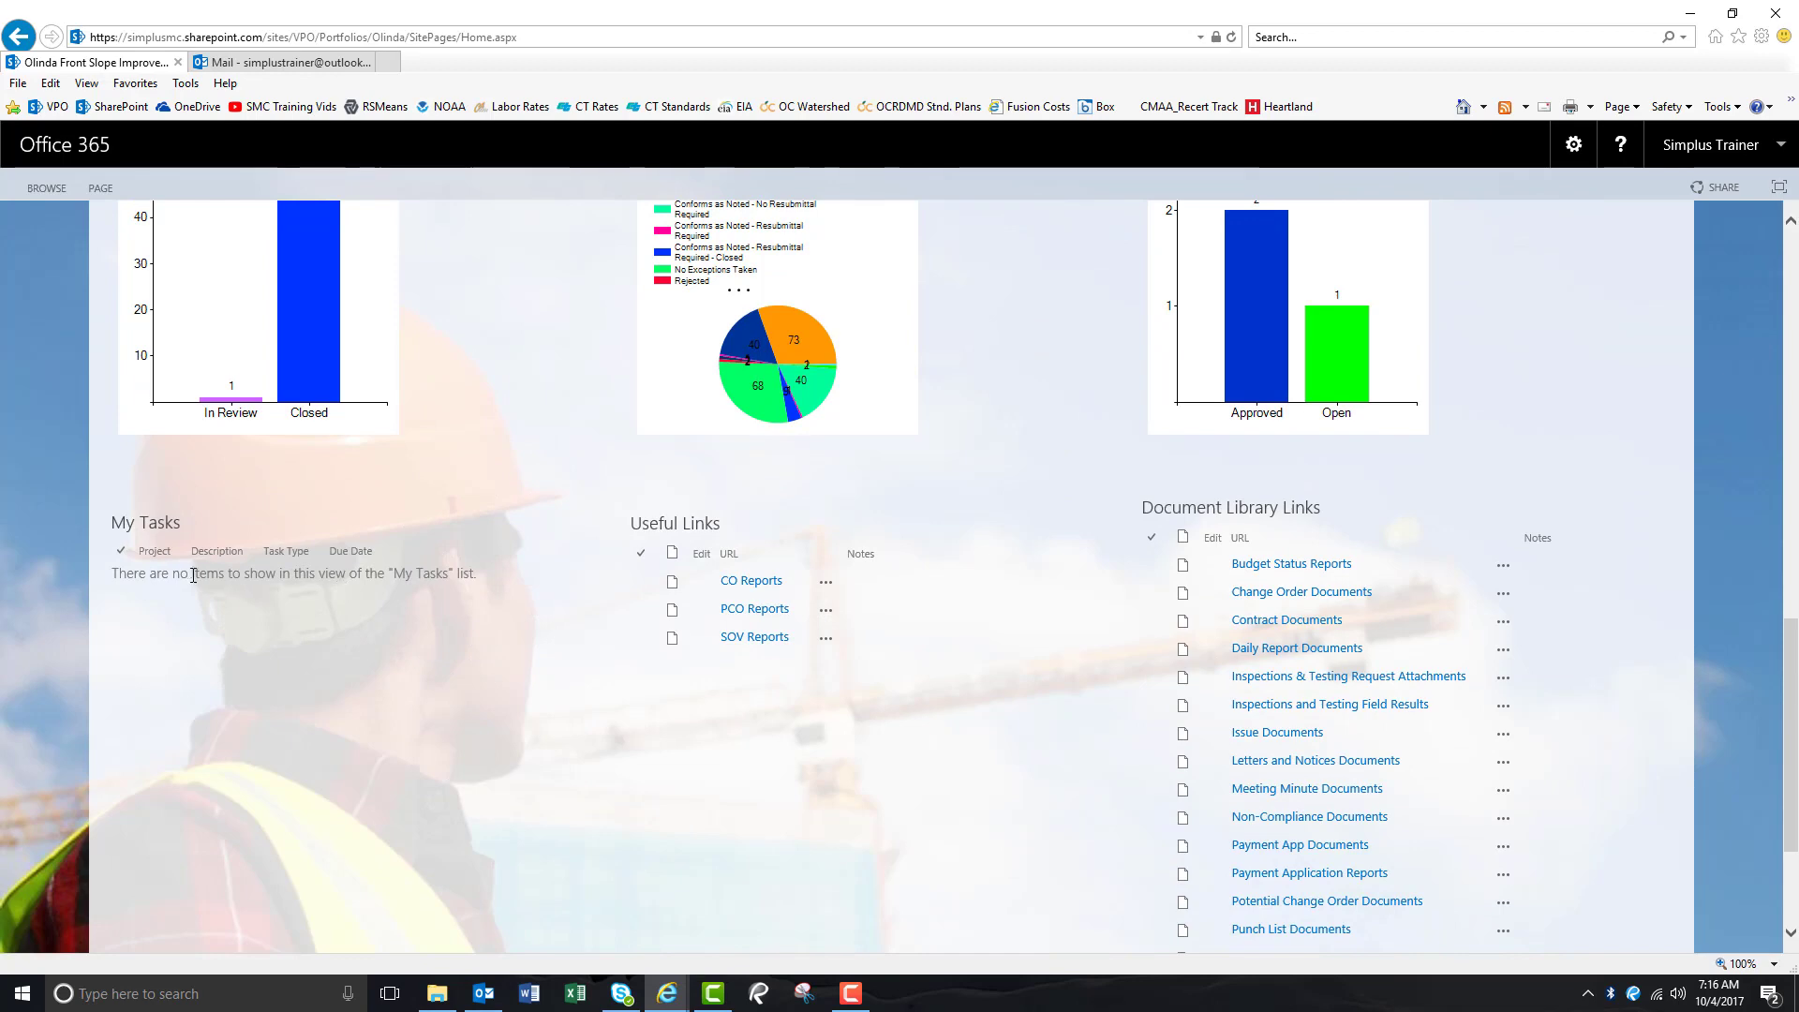
{"action": "scroll", "coordinate": [524, 609], "scroll_direction": "up", "scroll_amount": 10}
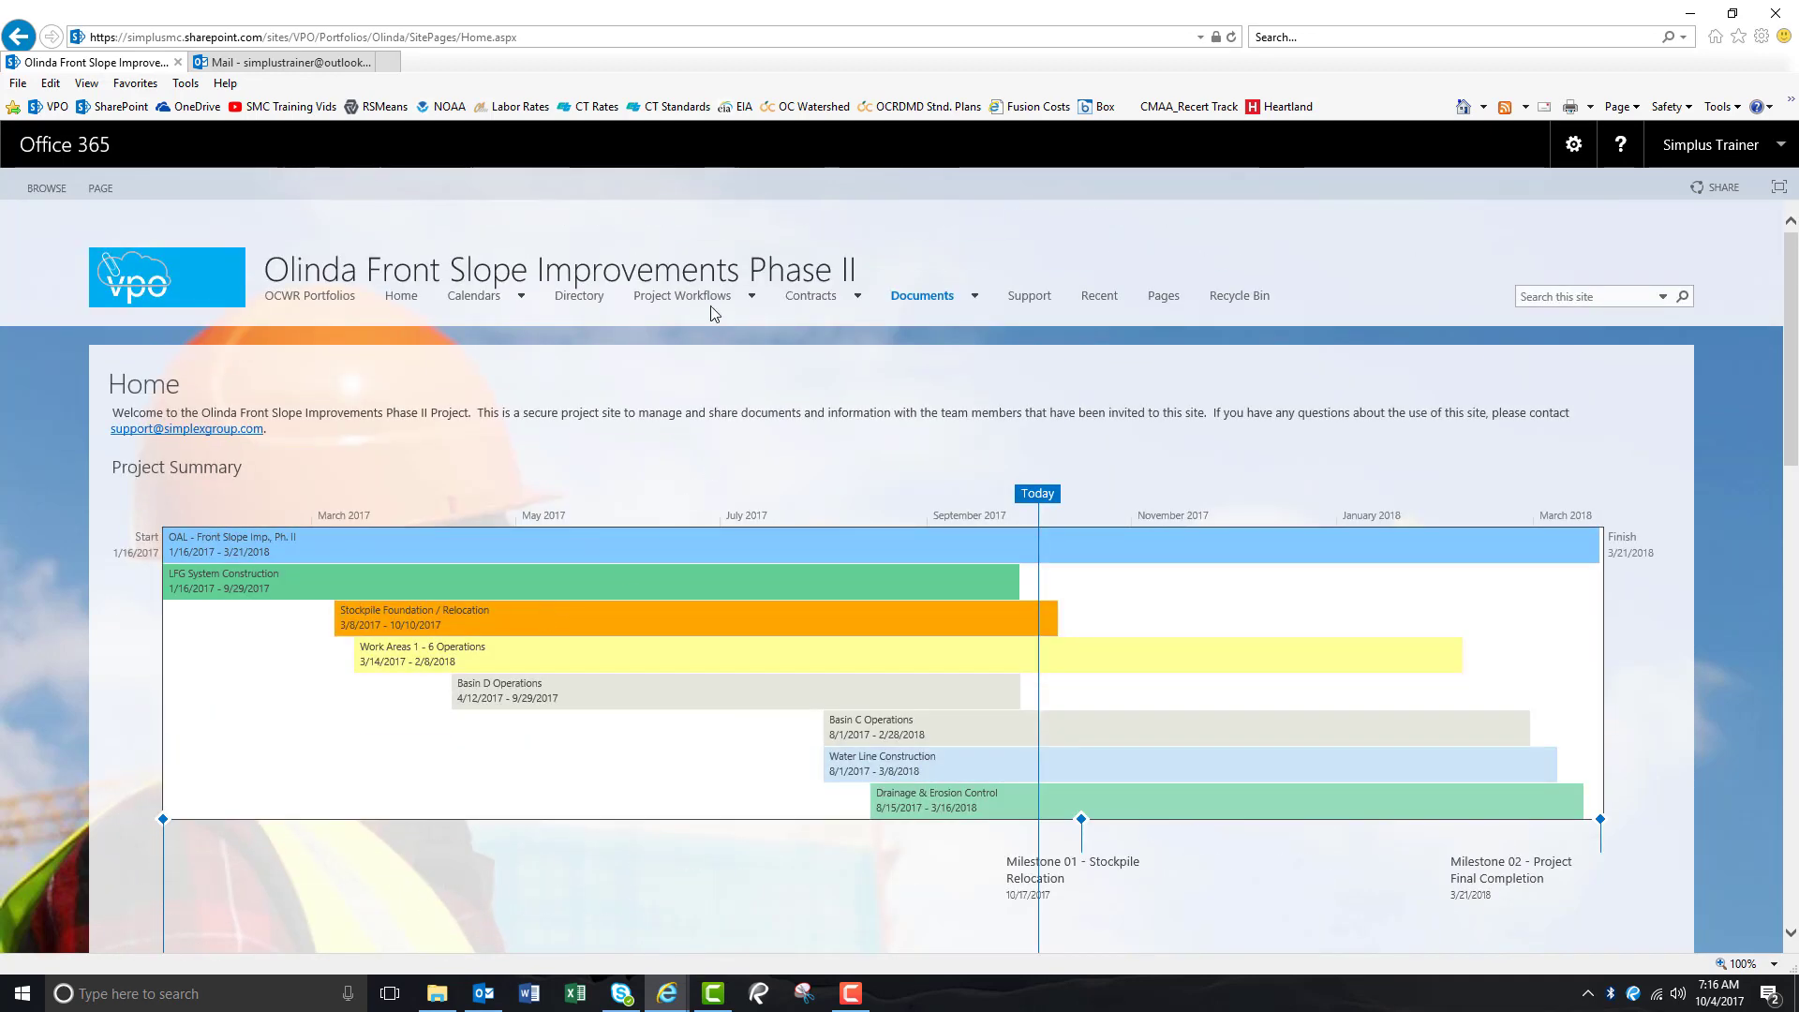
{"action": "mouse_move", "coordinate": [702, 301]}
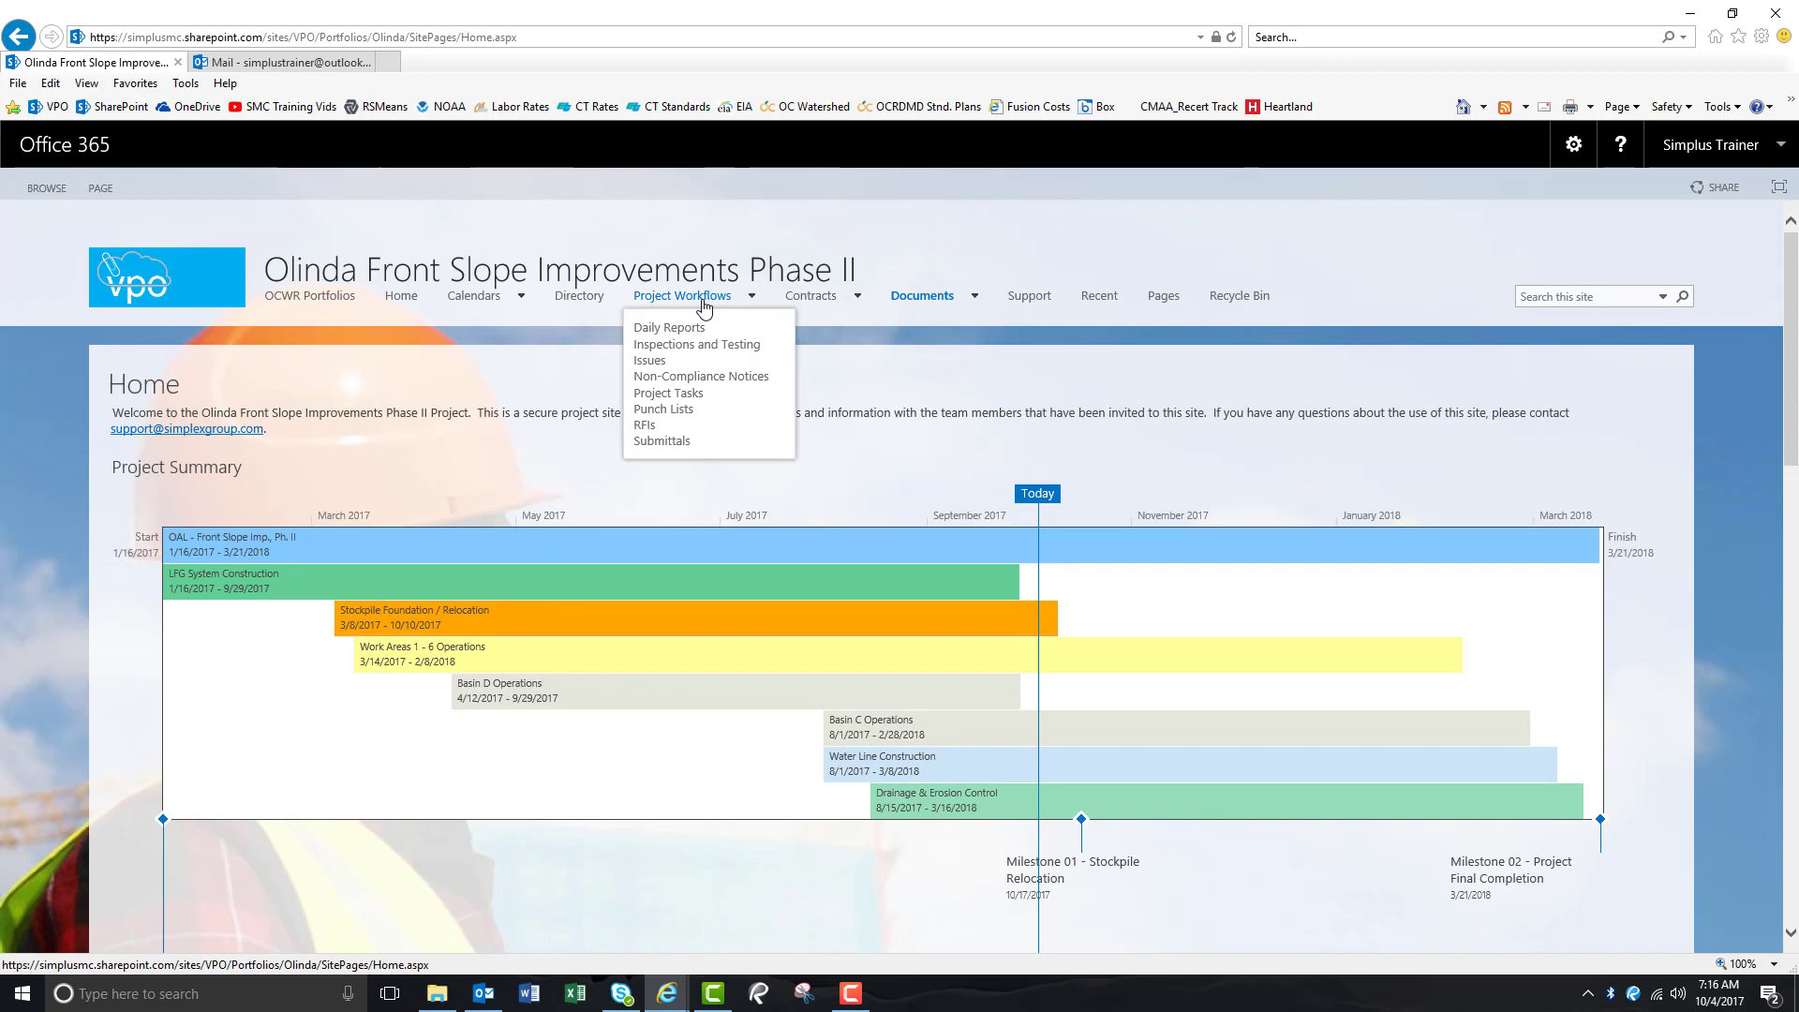
{"action": "left_click", "coordinate": [679, 442]}
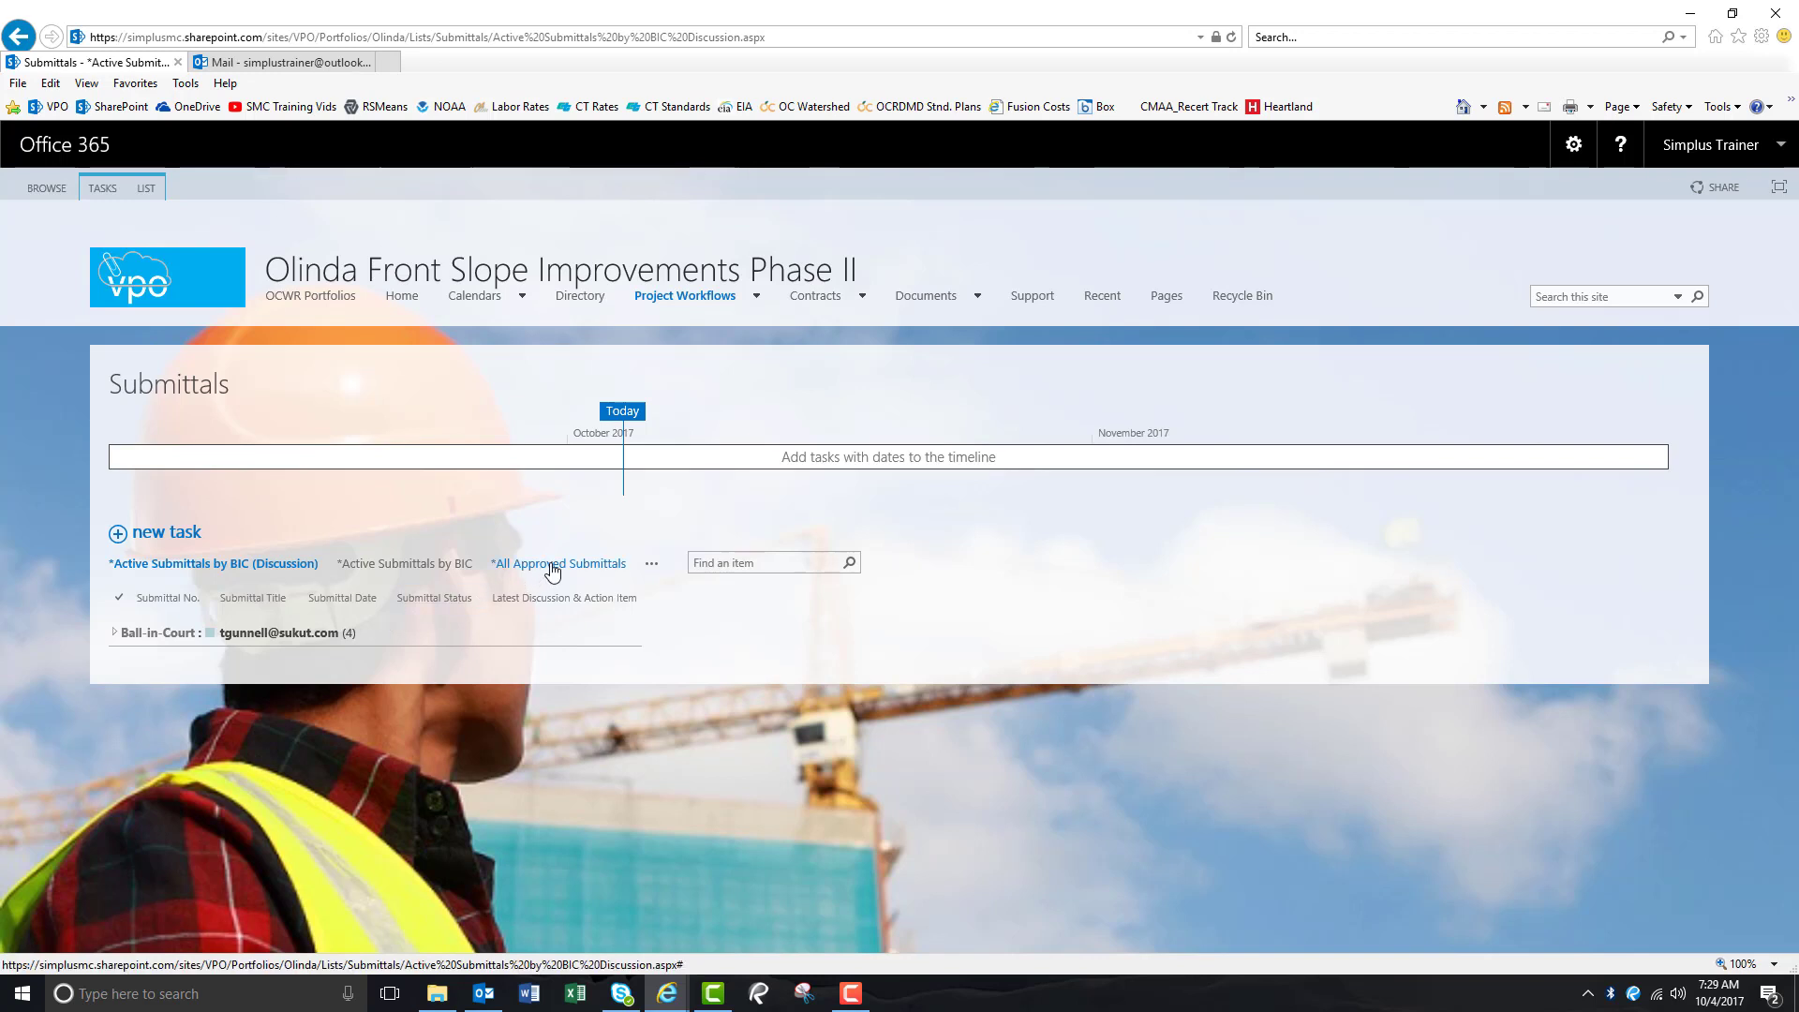
From the All Approved Submittals view, open the Equipment Rental Rates submittal (line 032.1, 2D-1.4a_R1).
{"action": "left_click", "coordinate": [256, 567]}
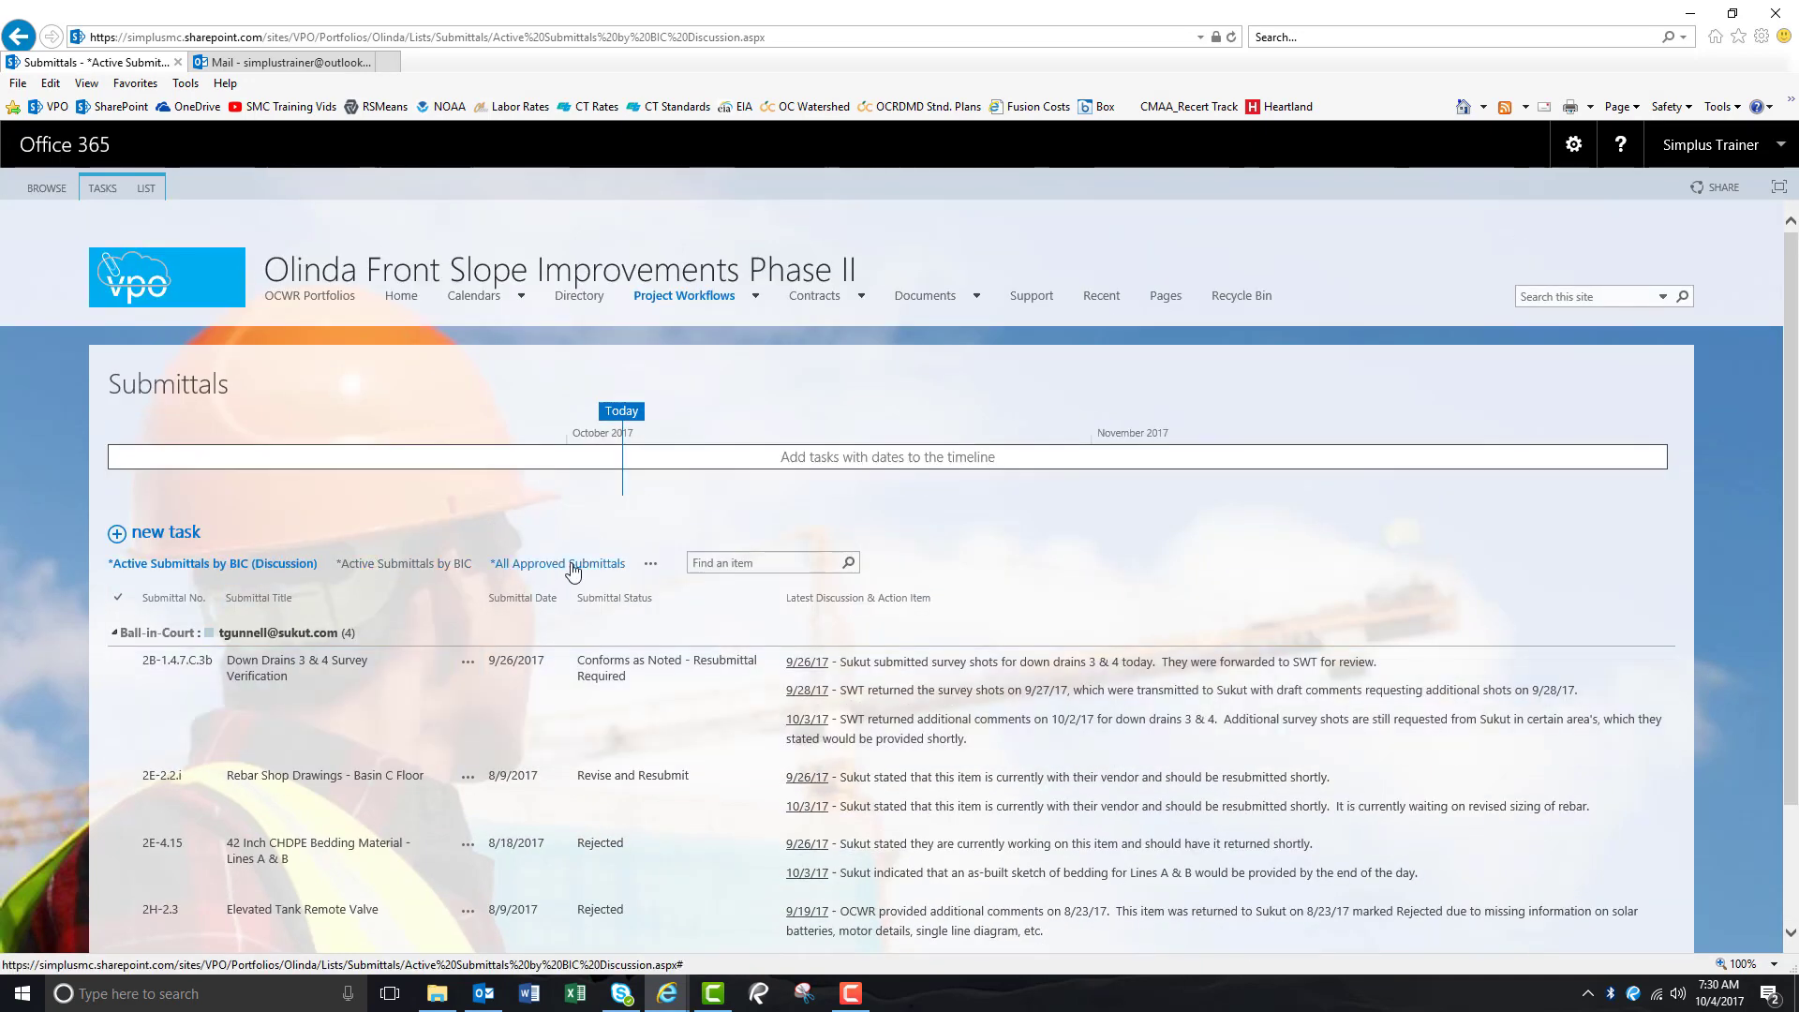
{"action": "left_click", "coordinate": [573, 566]}
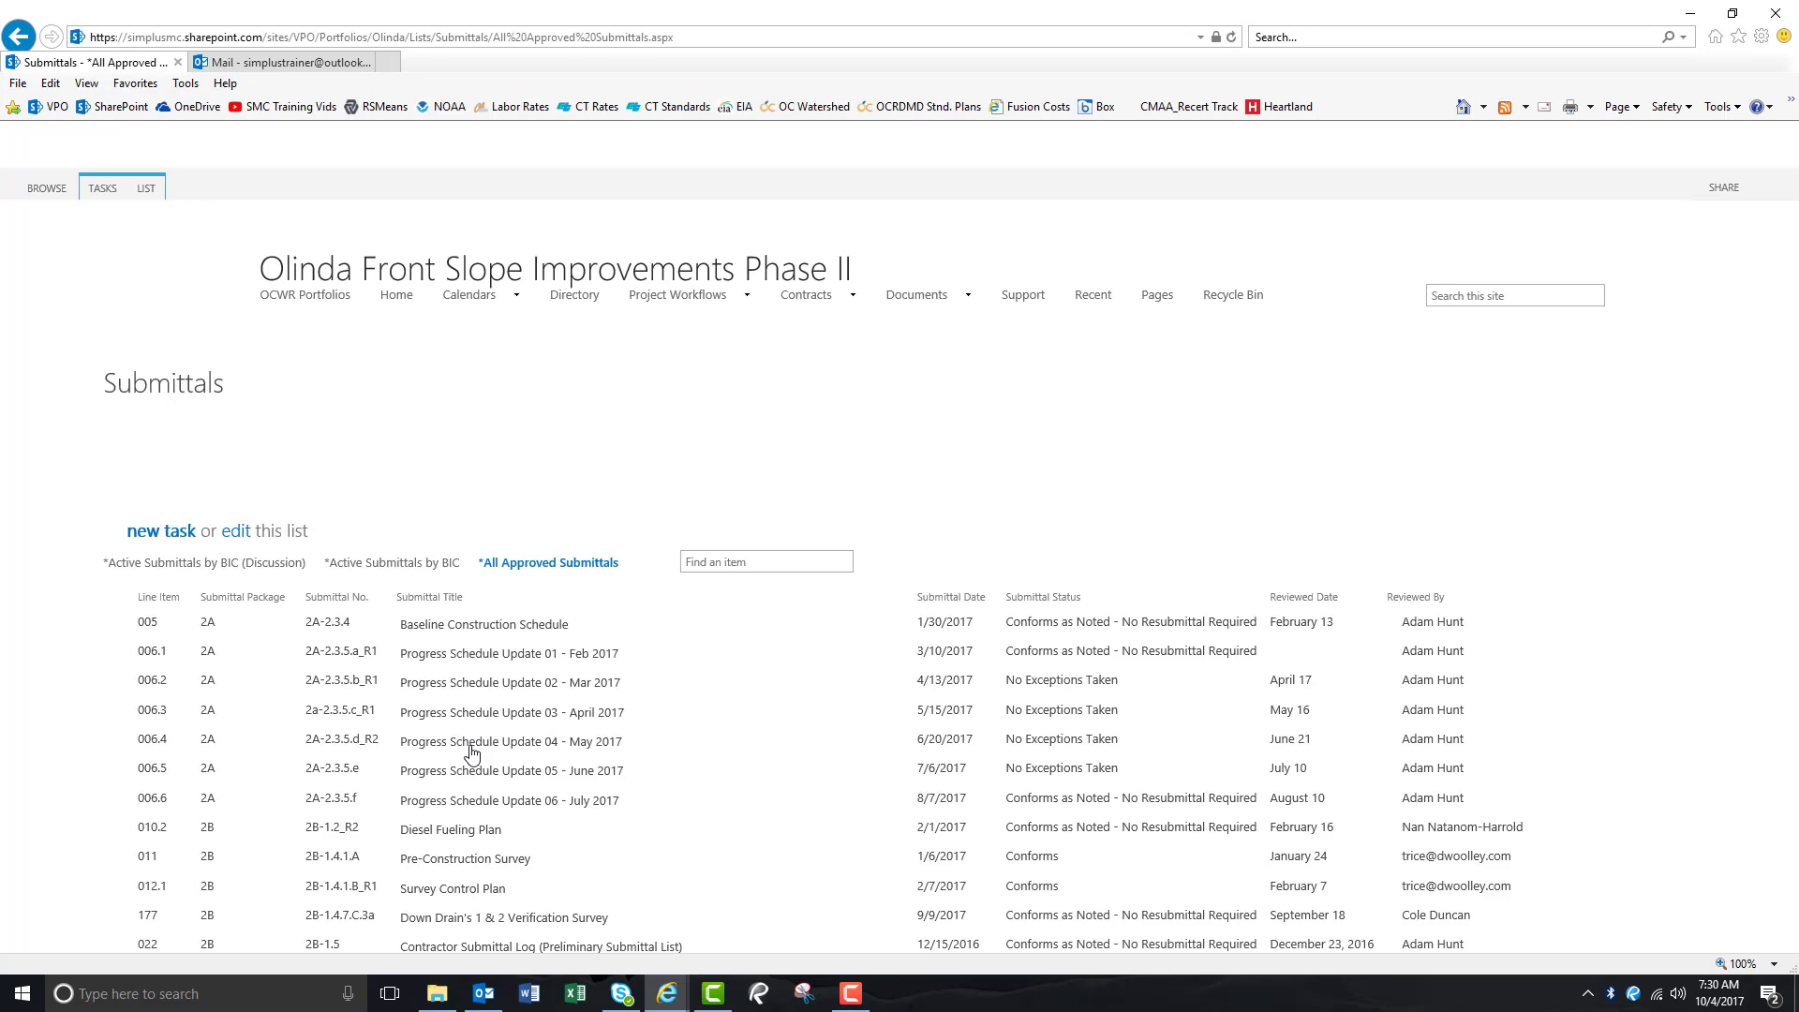
{"action": "scroll", "coordinate": [457, 796], "scroll_direction": "down", "scroll_amount": 3}
{"action": "scroll", "coordinate": [457, 798], "scroll_direction": "down", "scroll_amount": 2}
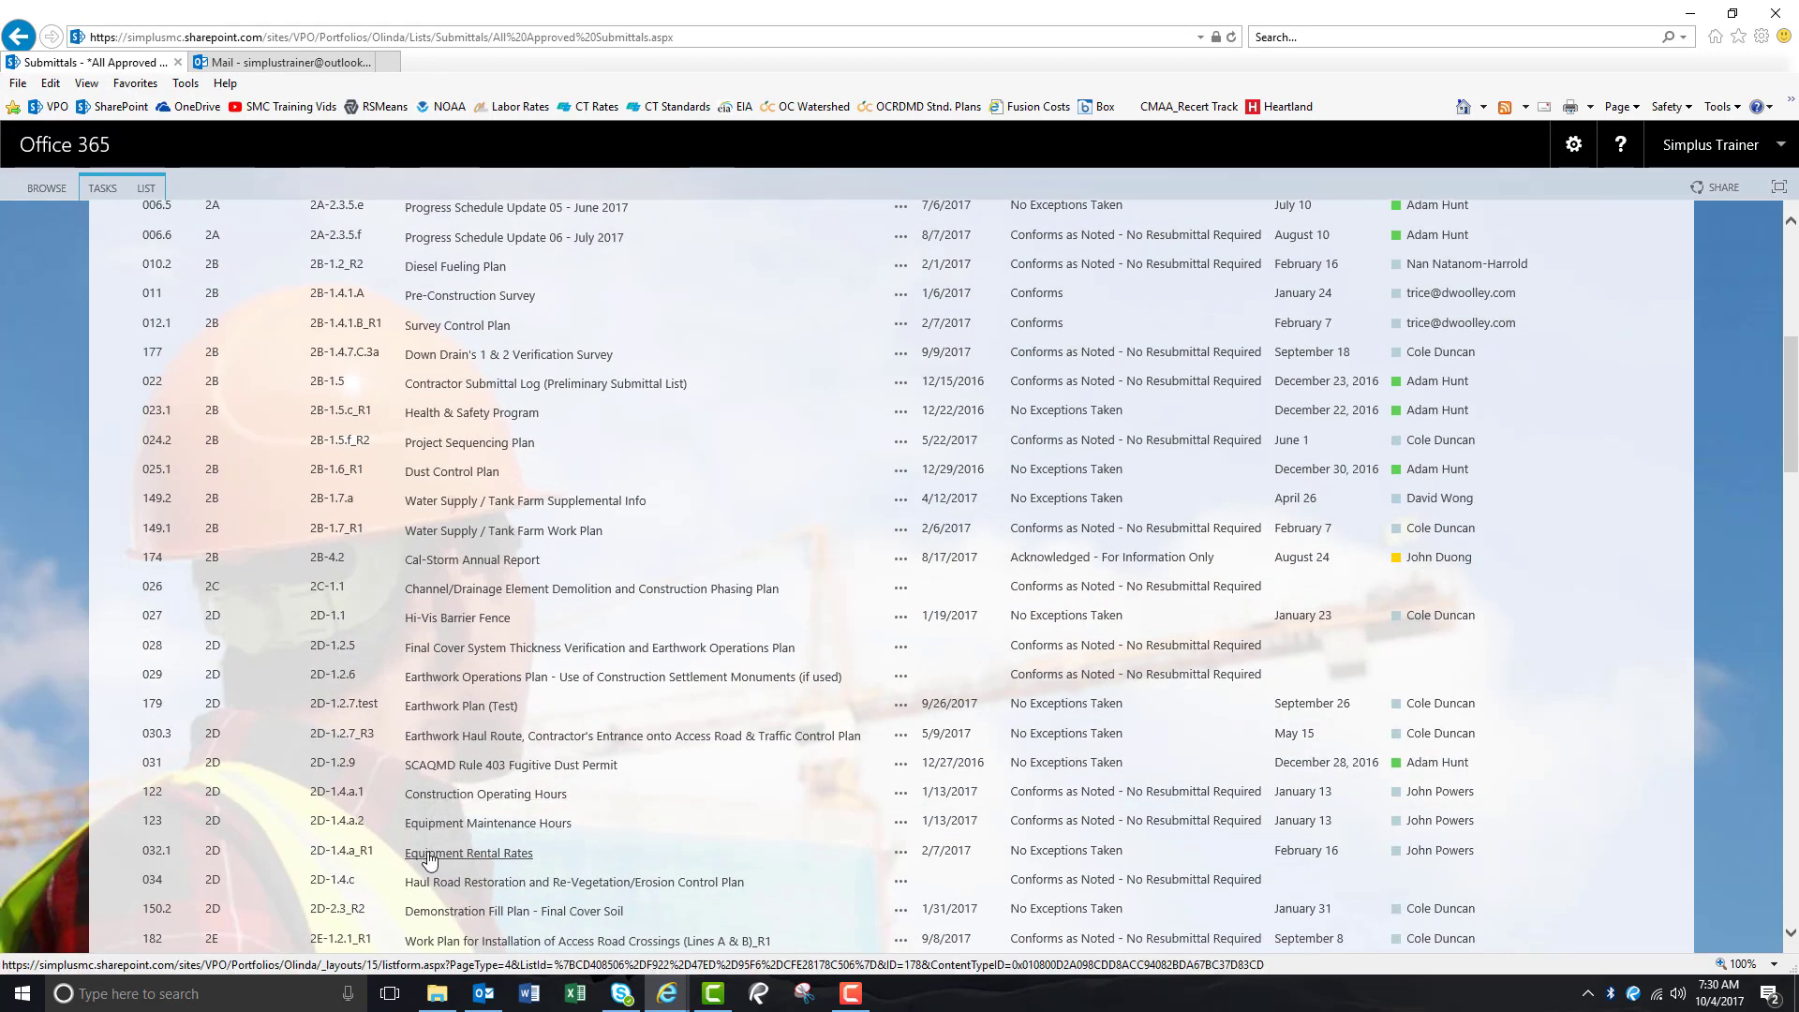
{"action": "left_click", "coordinate": [430, 854]}
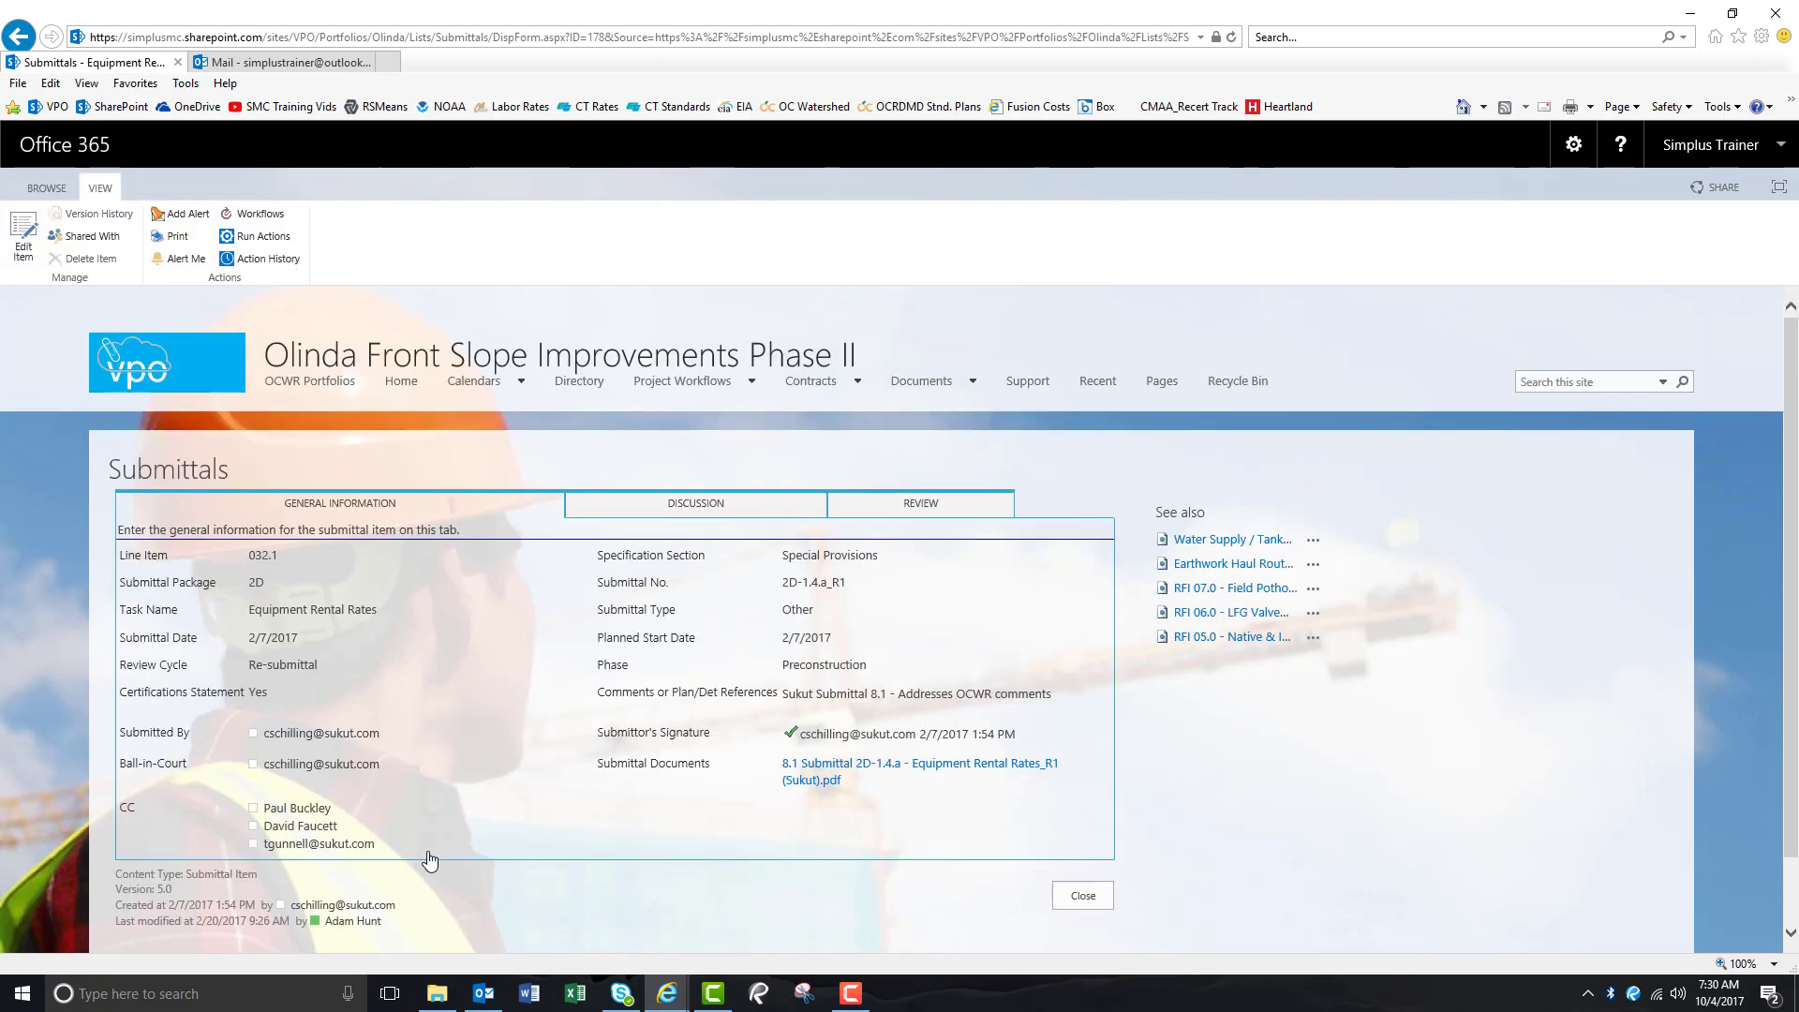
{"action": "left_click", "coordinate": [174, 240]}
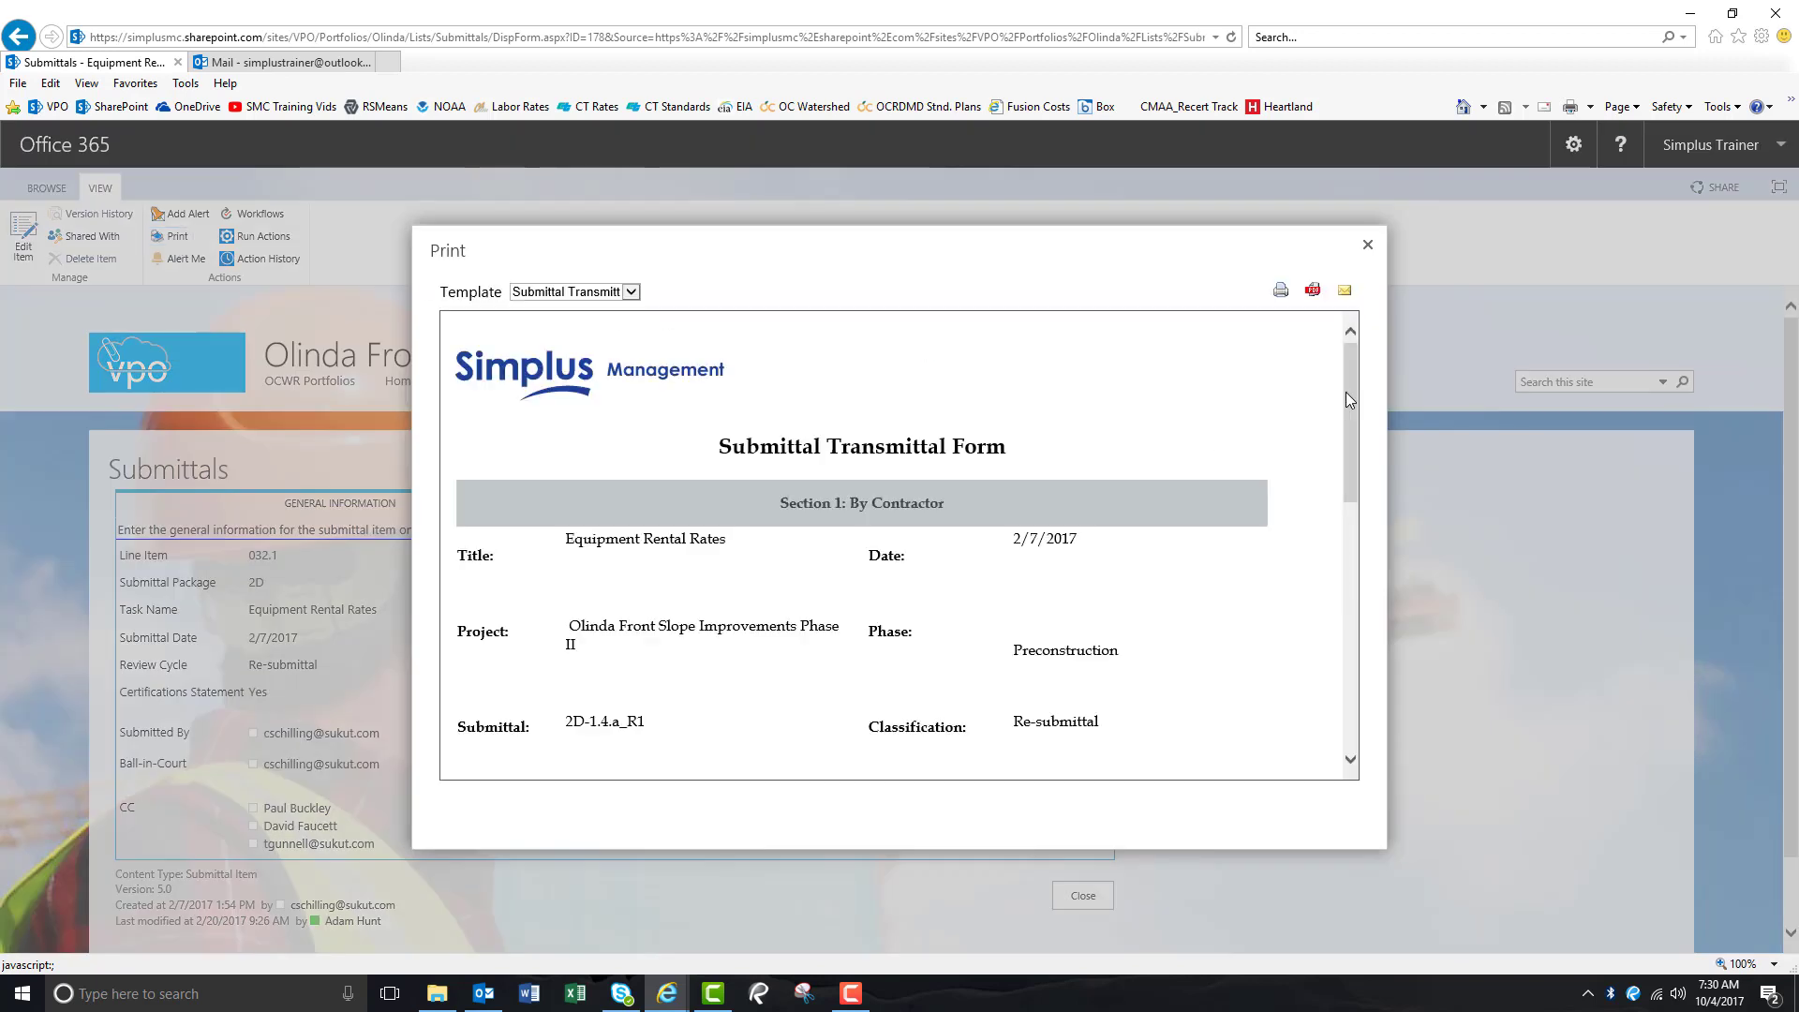
{"action": "left_click_drag", "start_coordinate": [1345, 392], "coordinate": [1351, 440]}
{"action": "left_click_drag", "start_coordinate": [1359, 484], "coordinate": [1336, 366]}
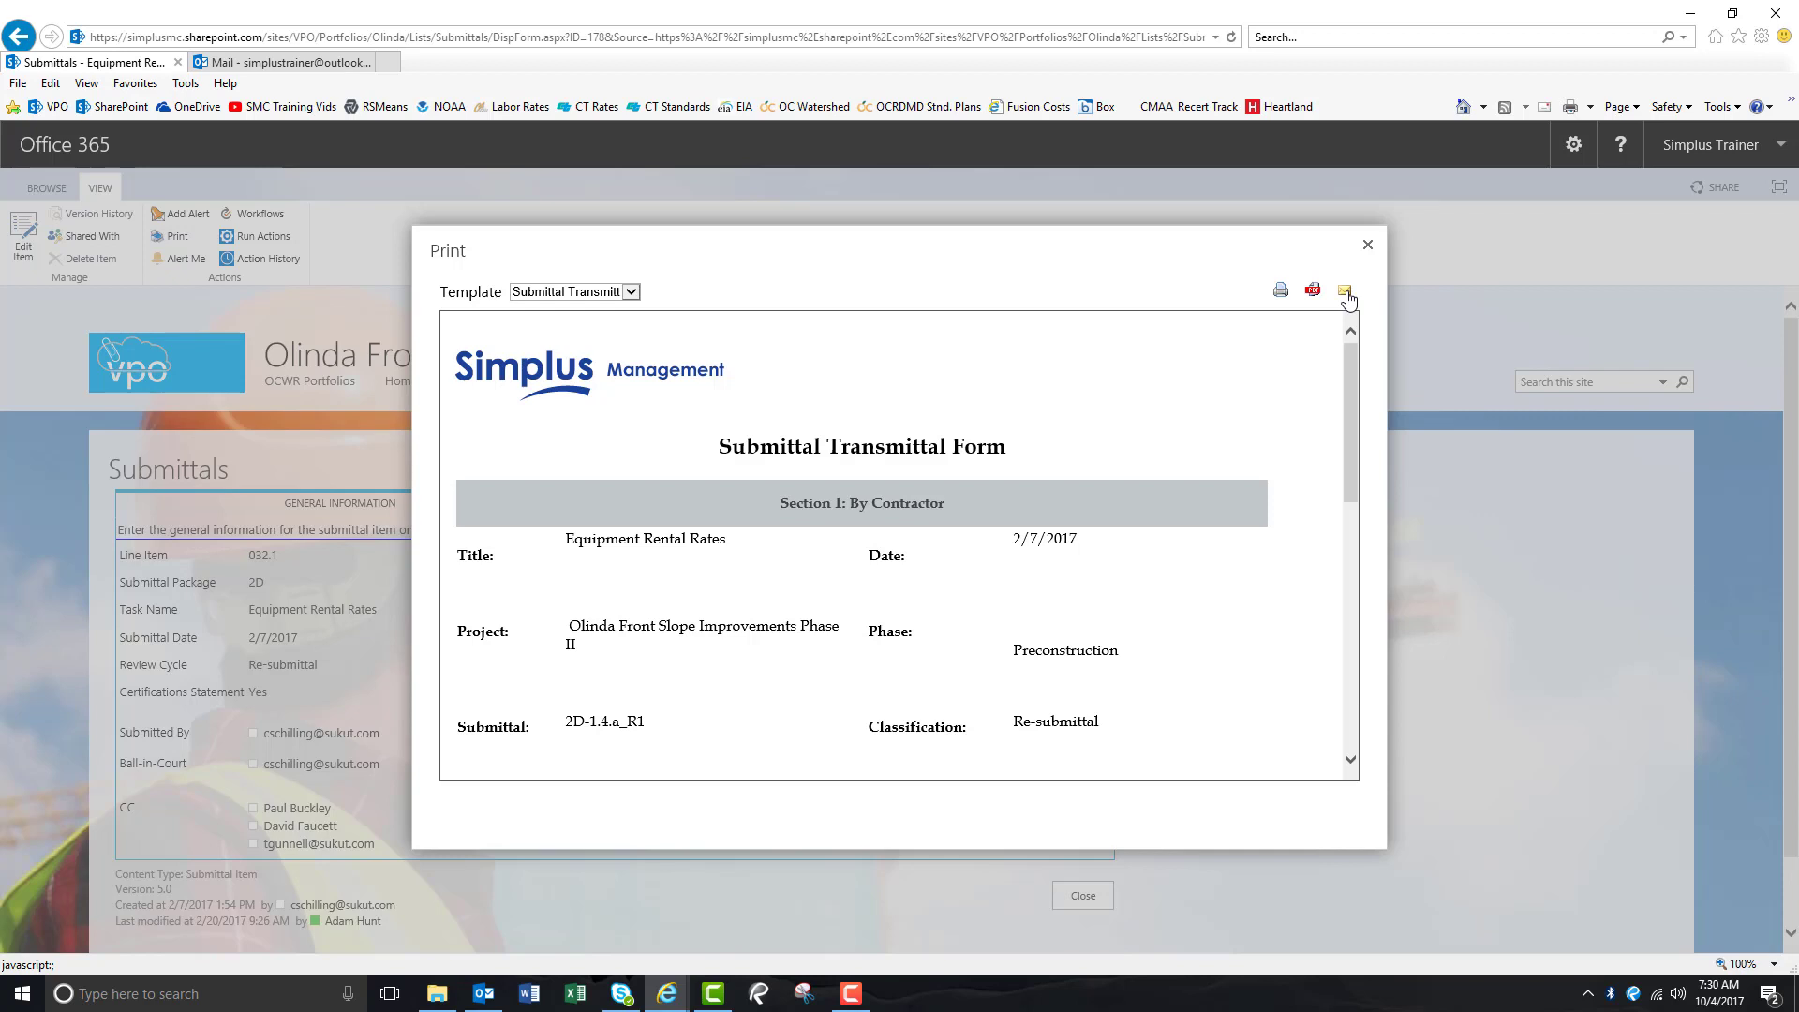
{"action": "left_click", "coordinate": [1368, 246]}
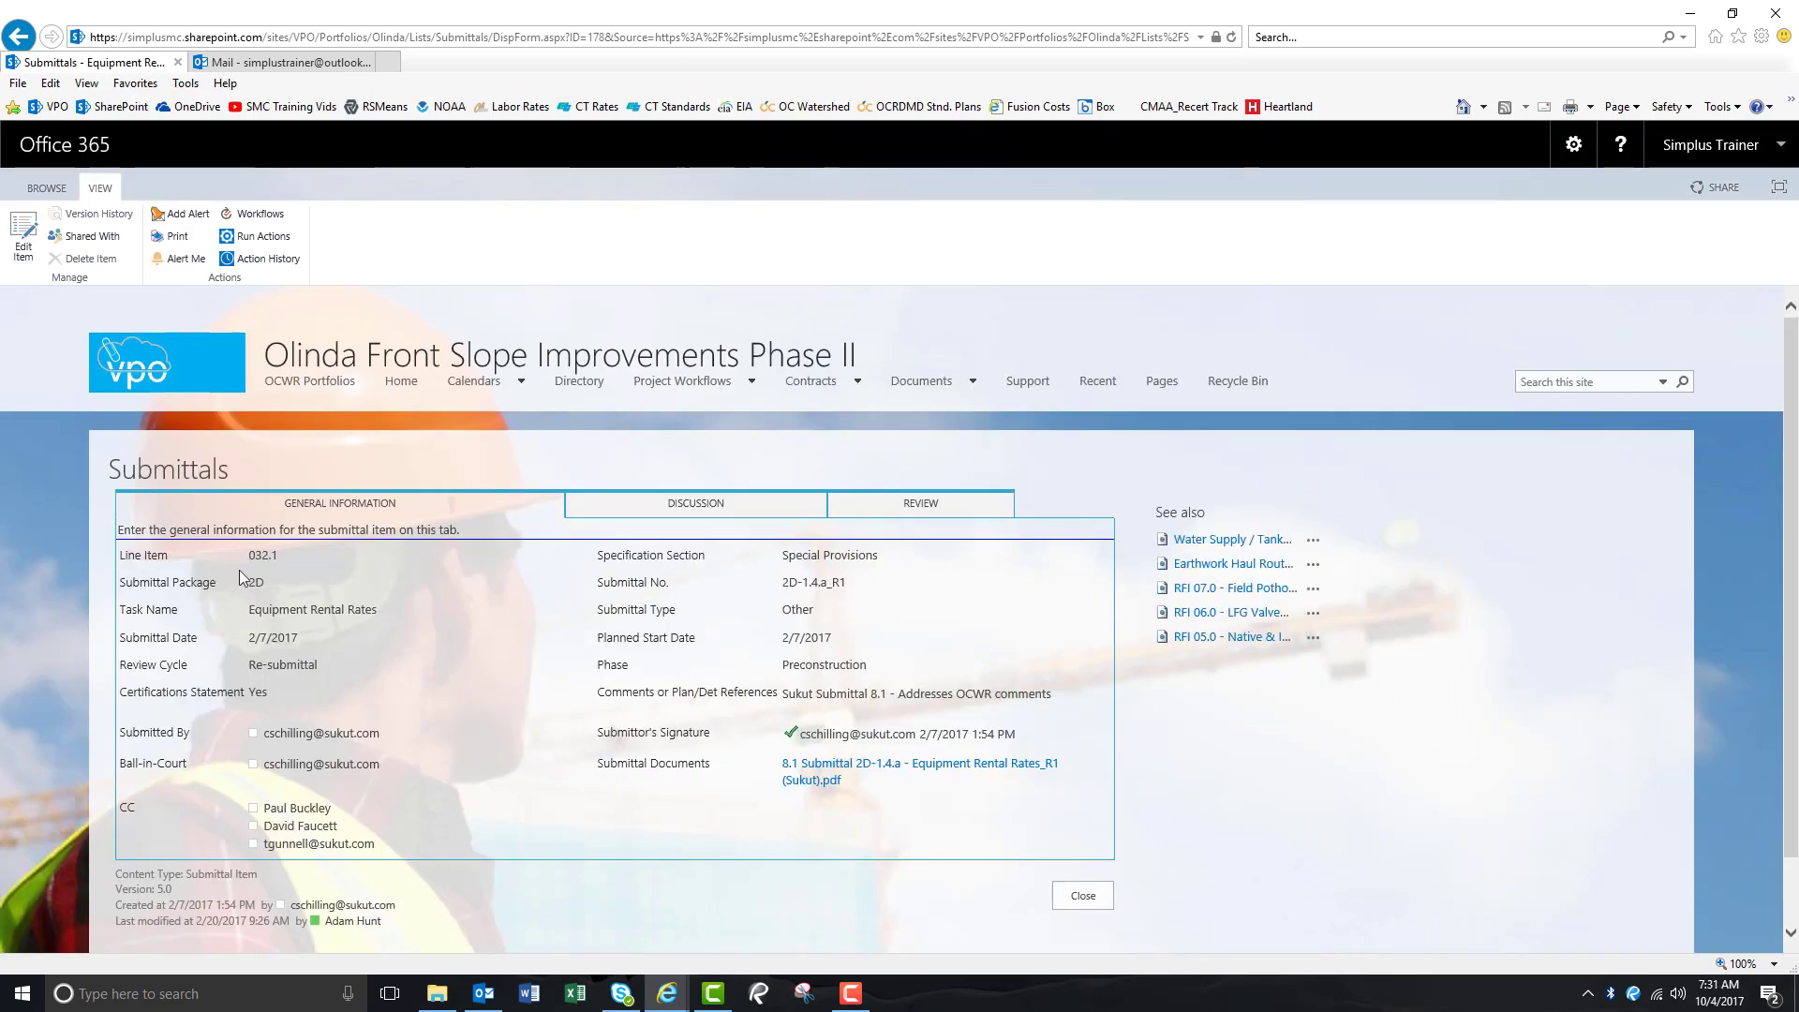
Print-preview the Submittals list's Active Submittals by BIC report of four submittals, check its templates, then close it.
{"action": "left_click", "coordinate": [189, 474]}
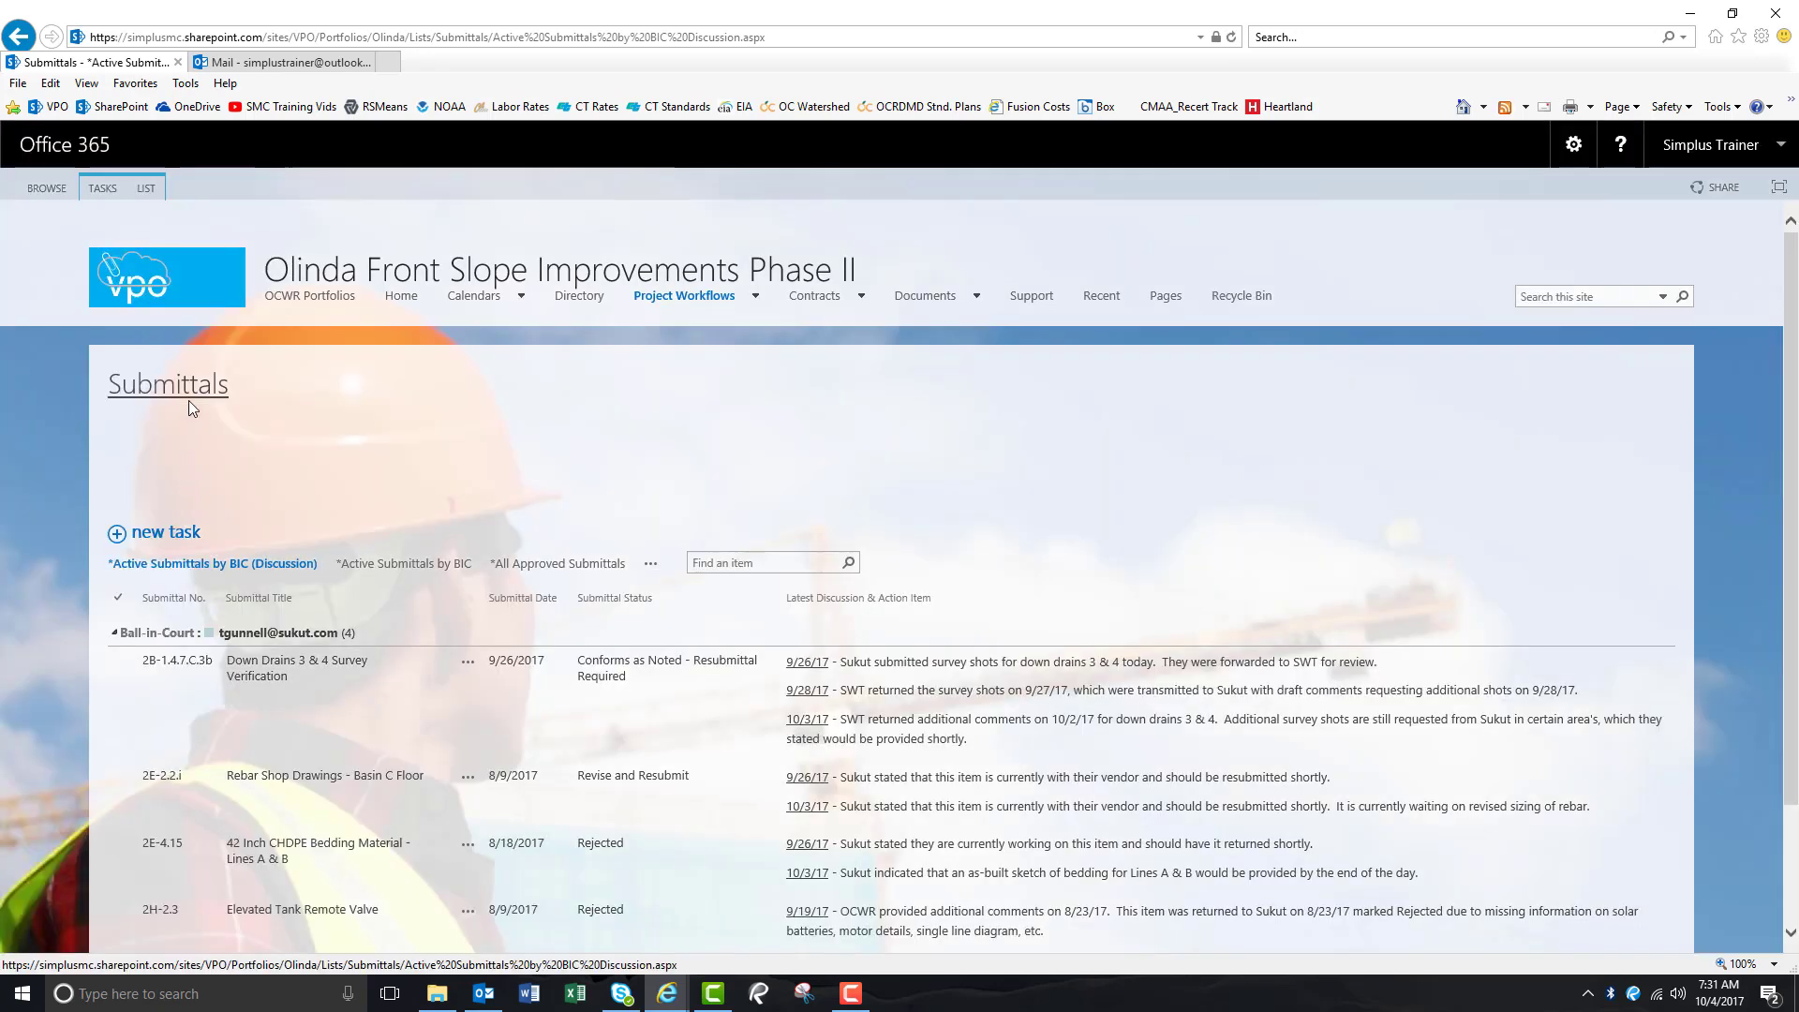
{"action": "left_click", "coordinate": [148, 192]}
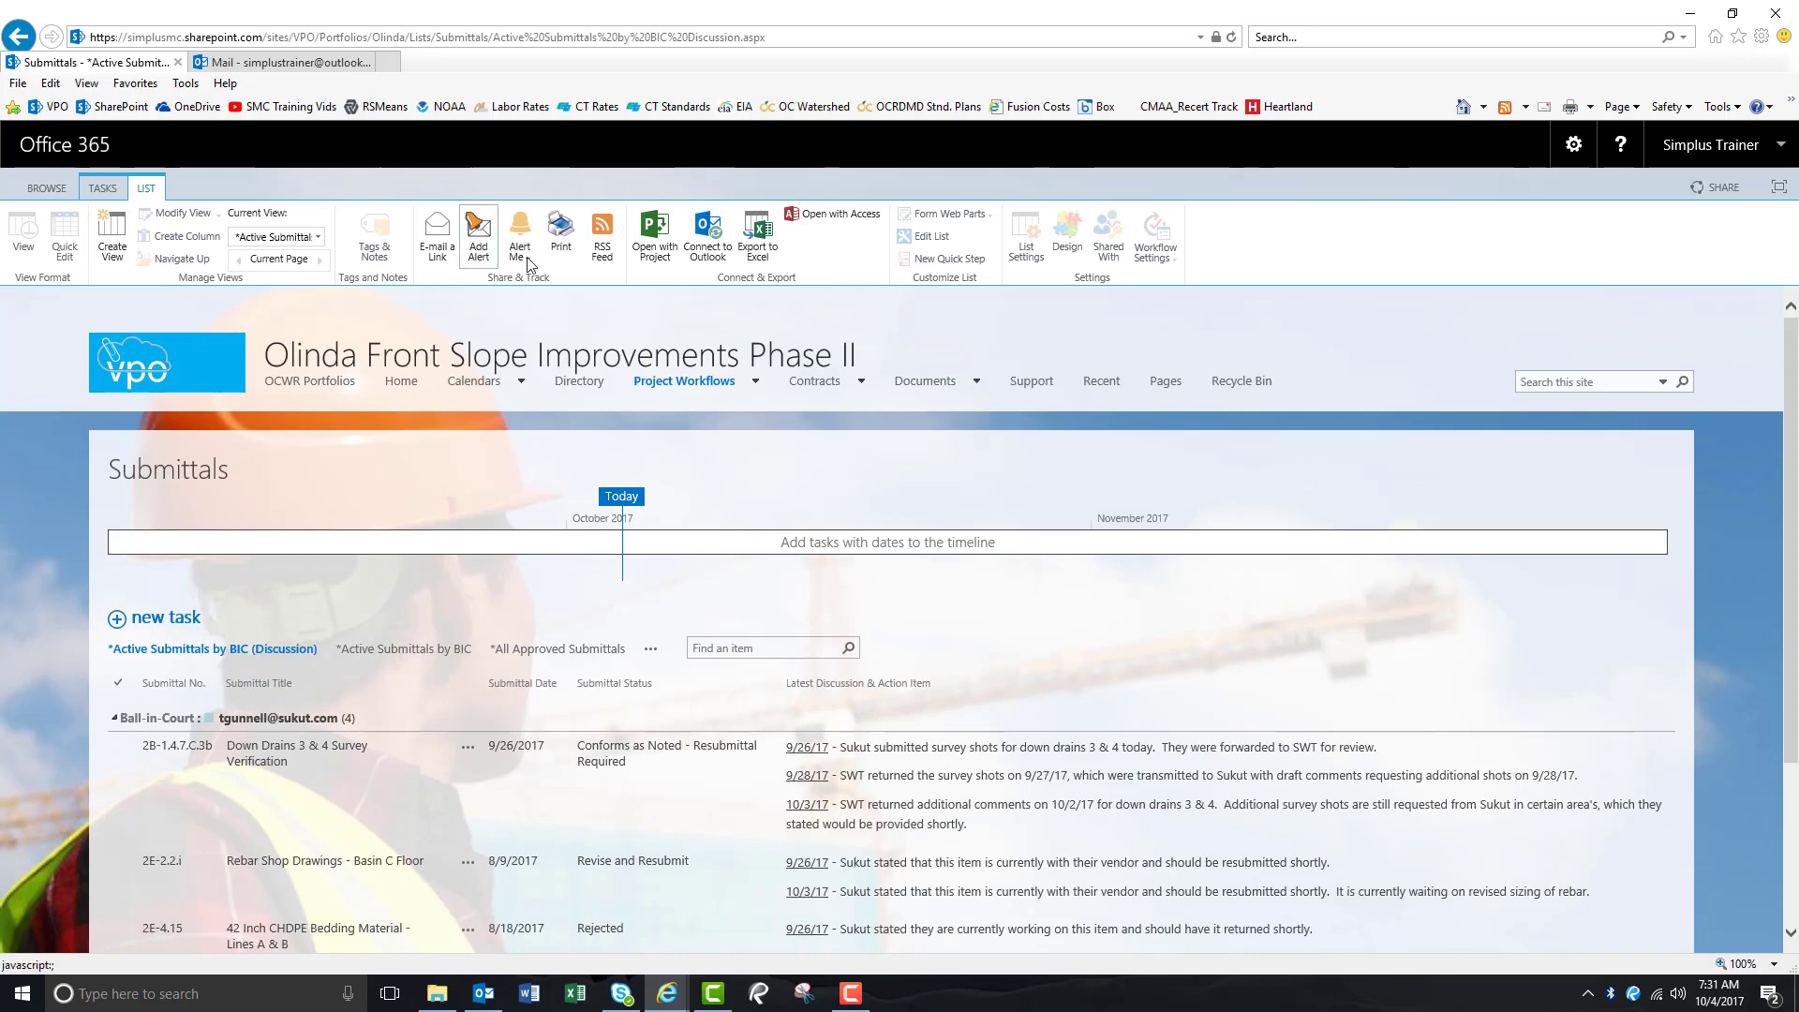
{"action": "left_click", "coordinate": [560, 234]}
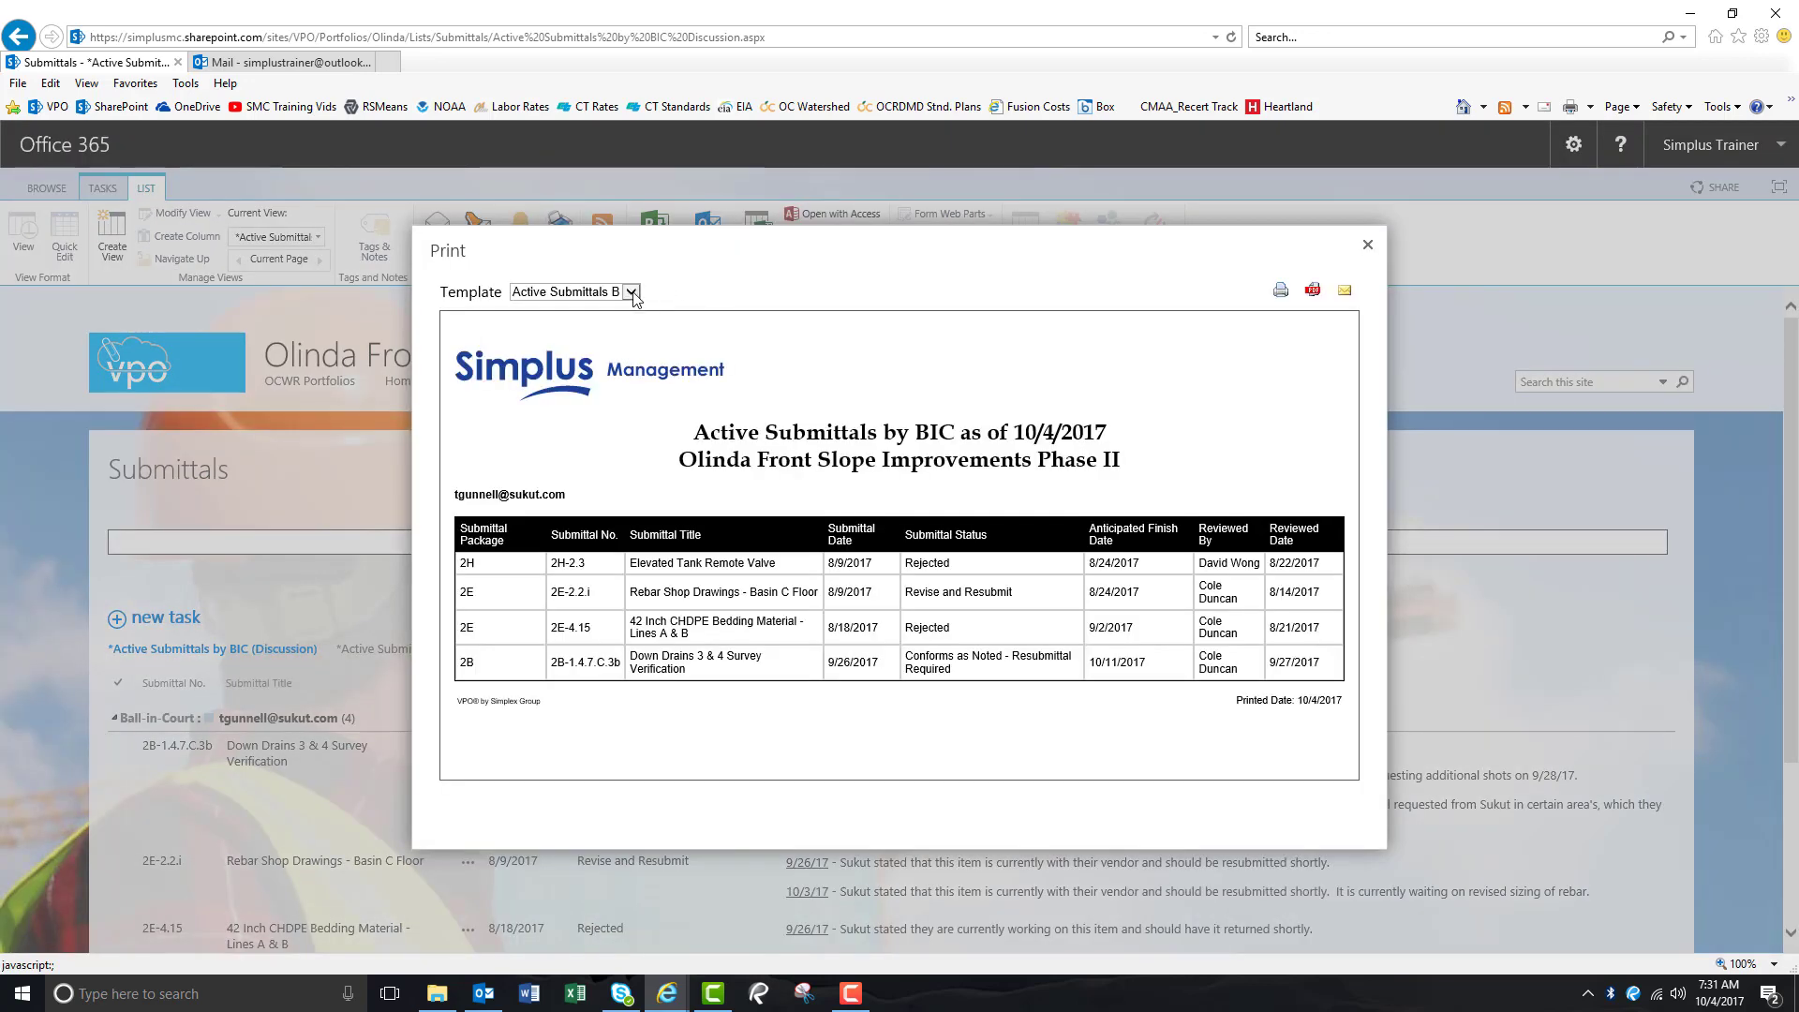
{"action": "left_click", "coordinate": [631, 293]}
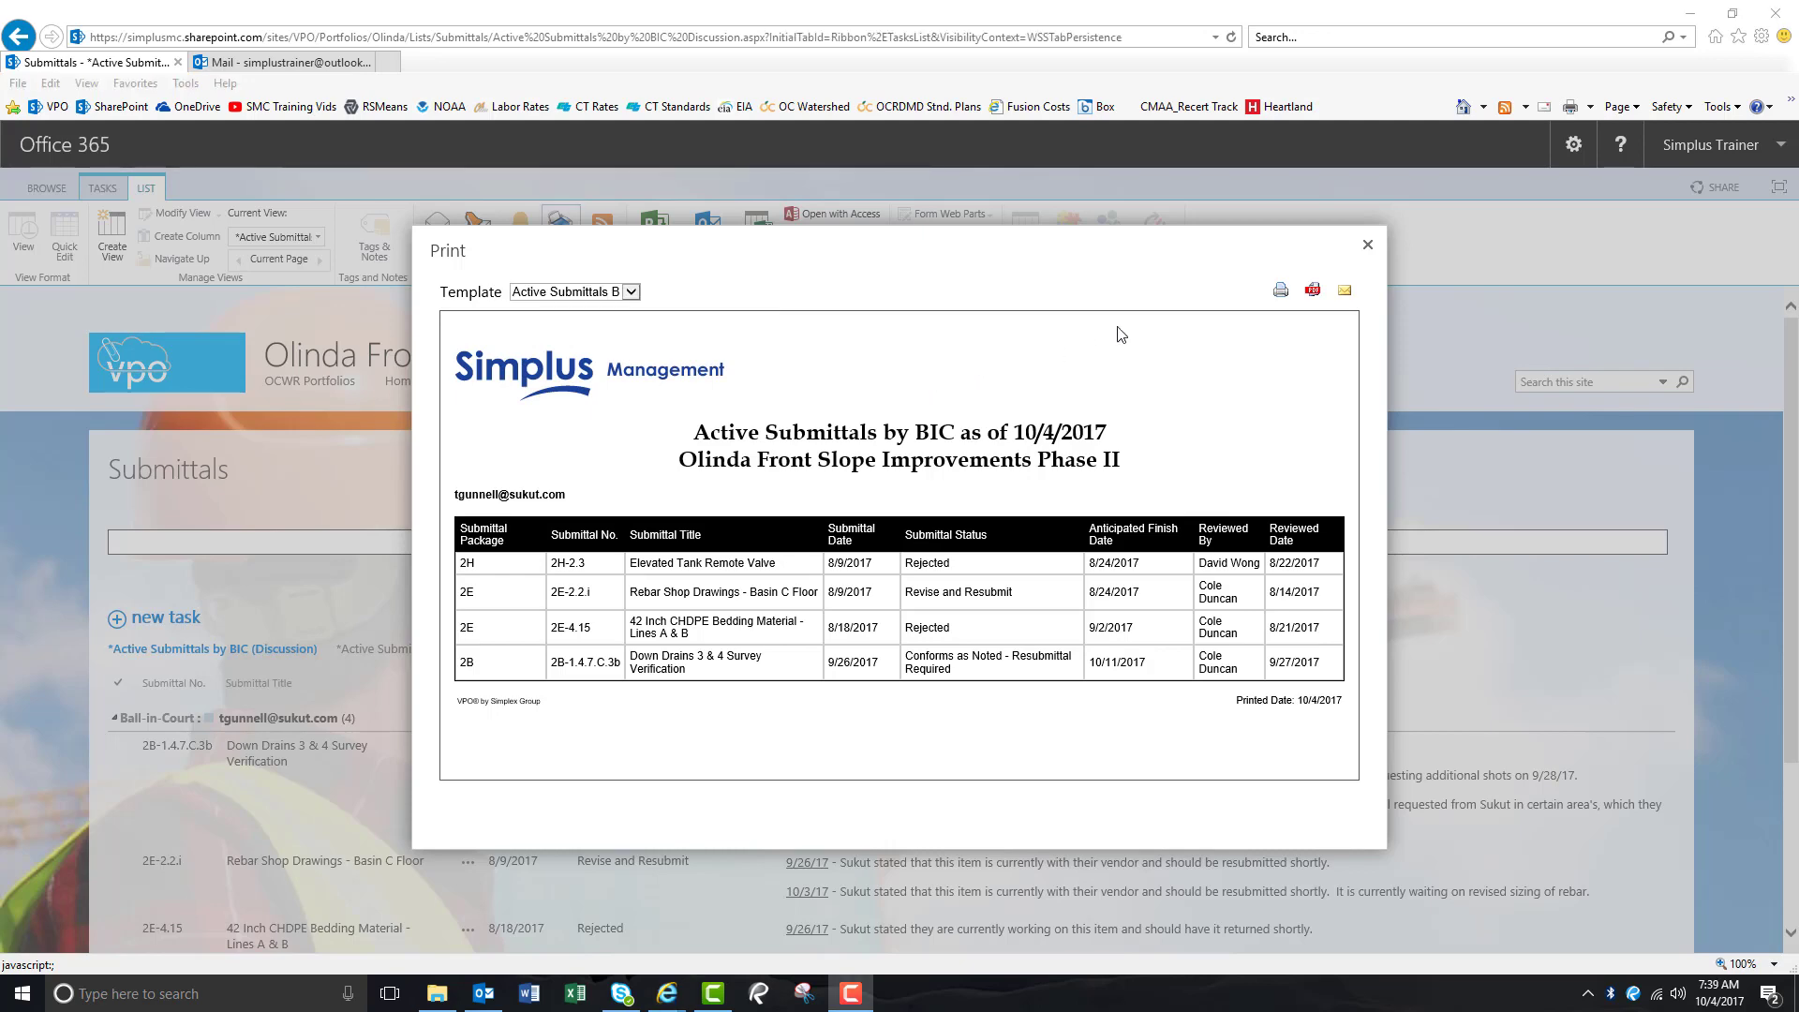
{"action": "left_click", "coordinate": [1367, 244]}
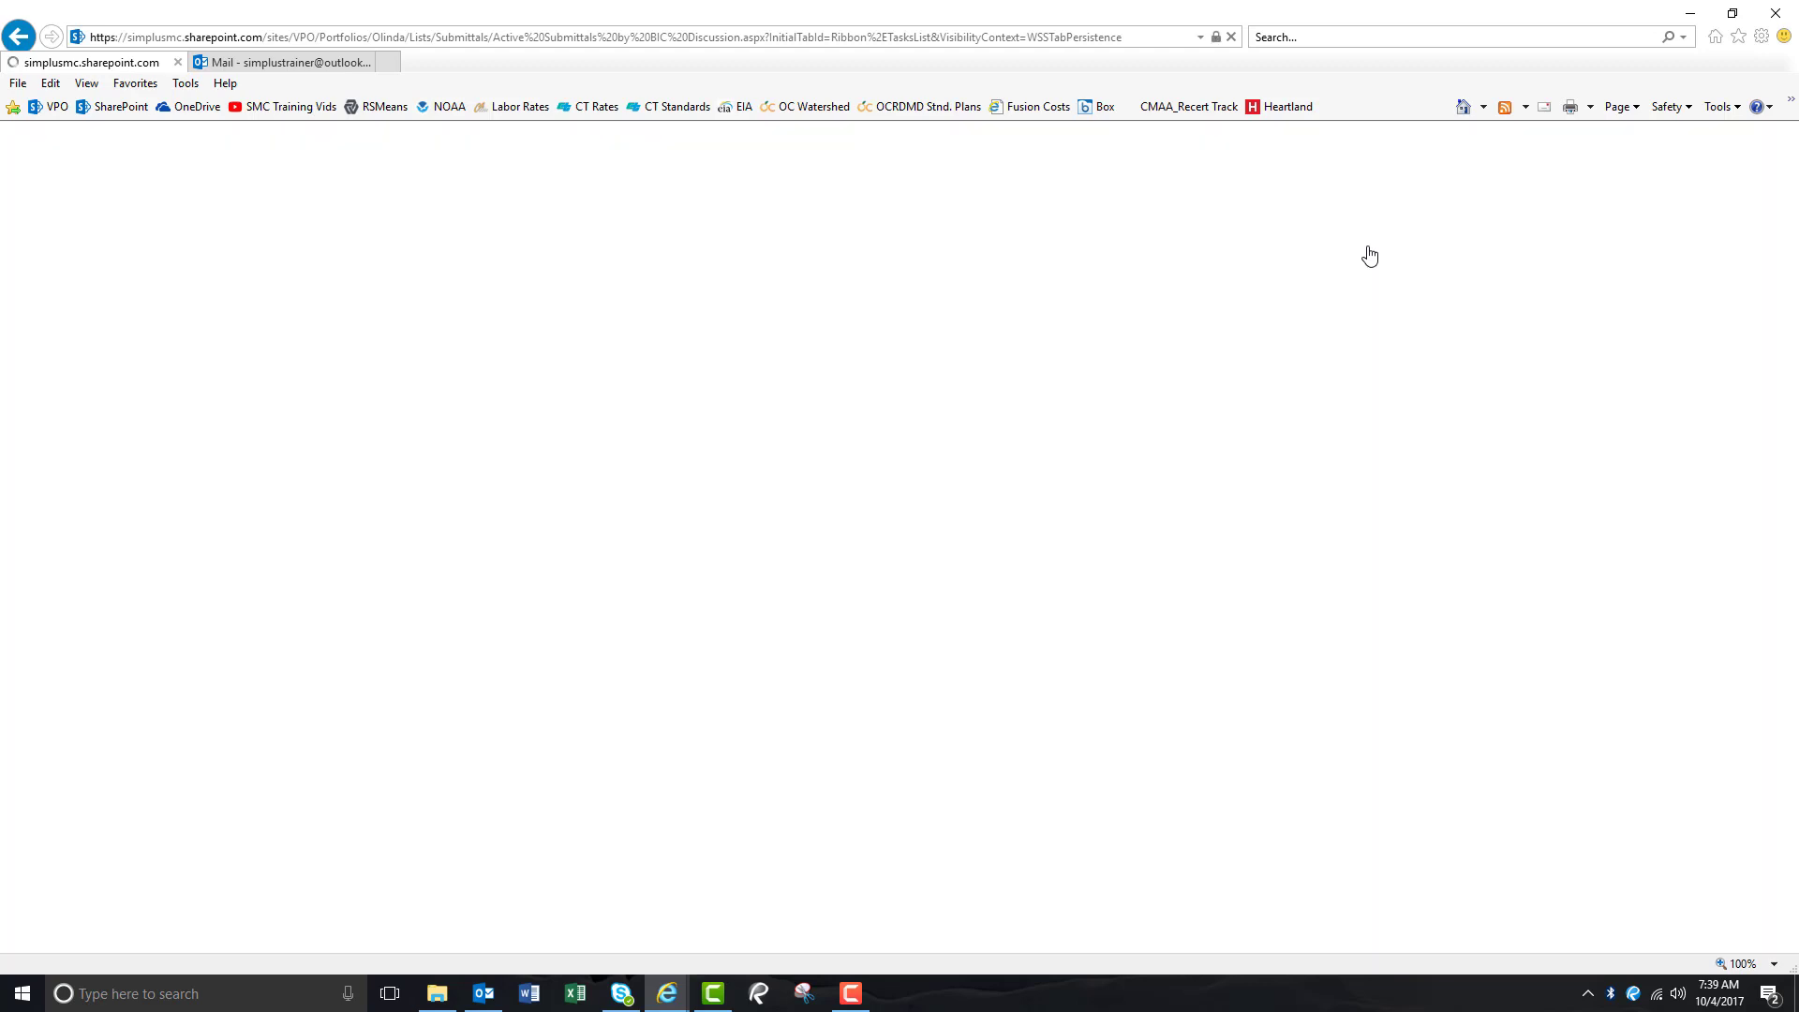